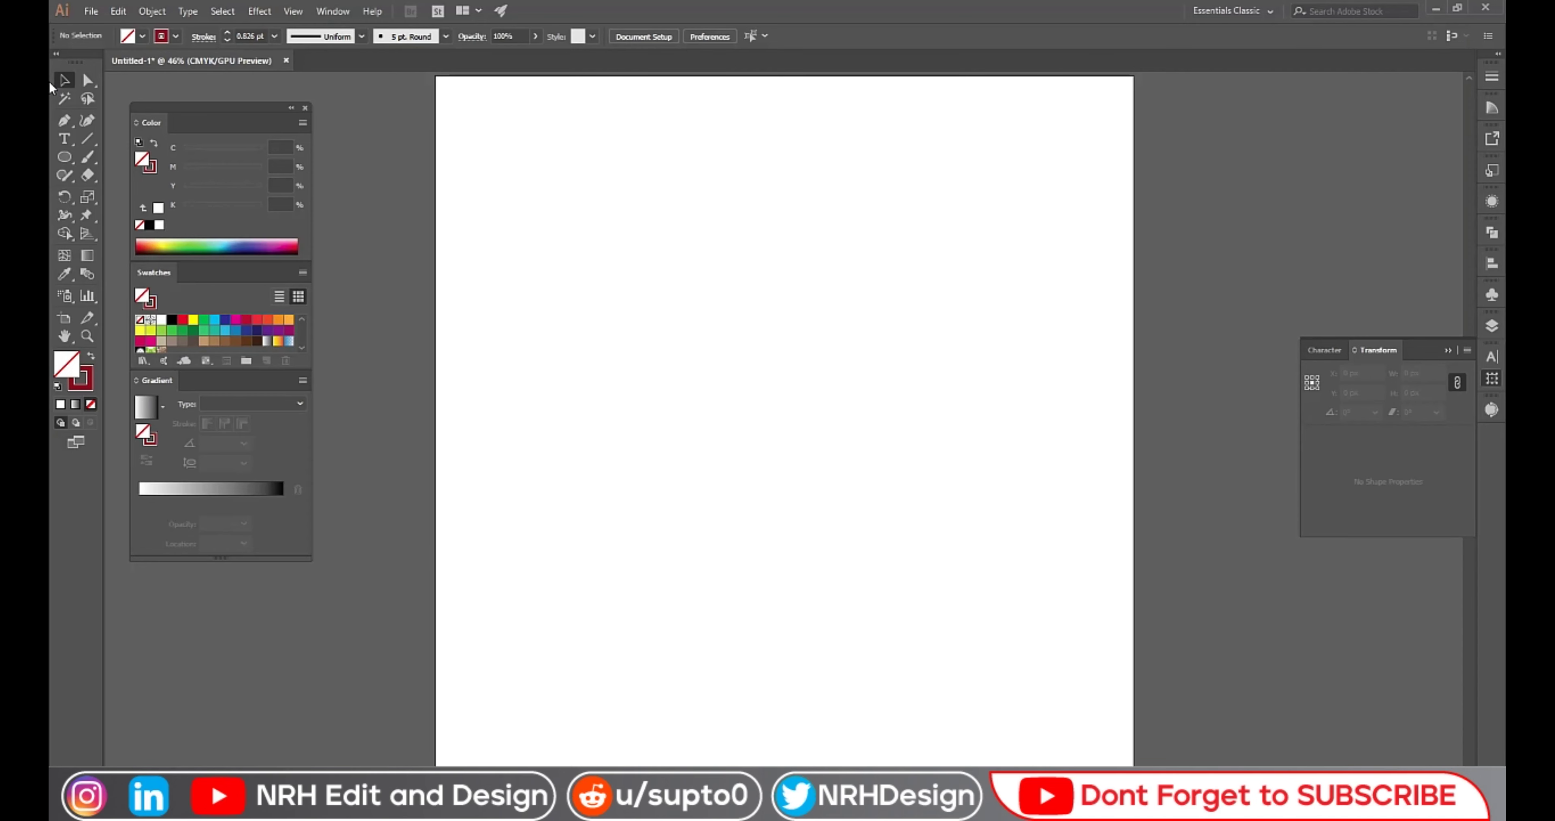
# - Draw a large circle and centre it horizontally and vertically on the artboard
pyautogui.click(63, 154)
pyautogui.moveTo(779, 365); pyautogui.dragTo(965, 552)
pyautogui.press('v')
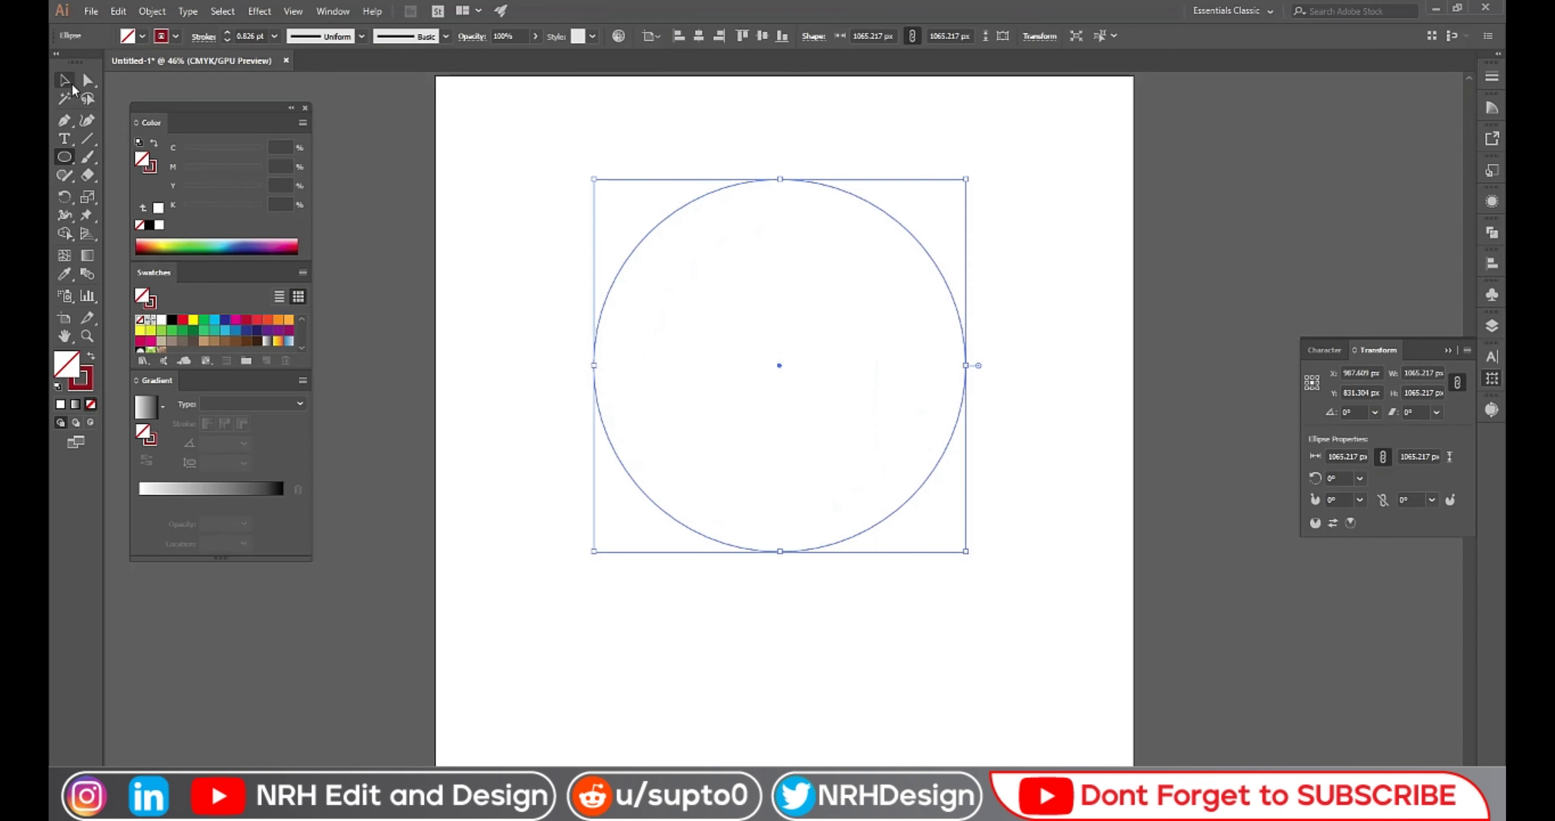
pyautogui.click(699, 36)
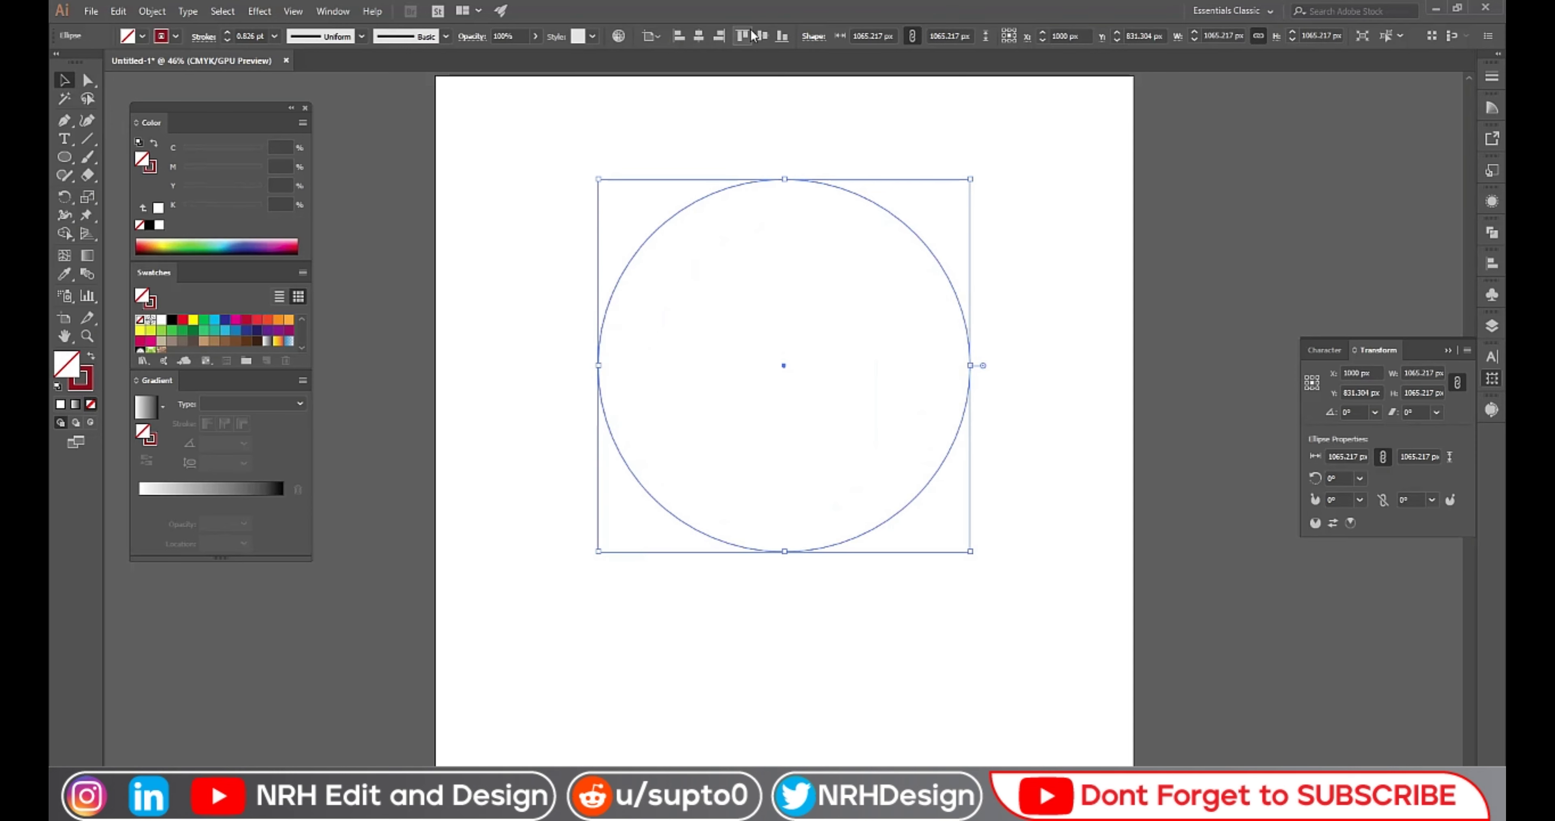
pyautogui.click(763, 36)
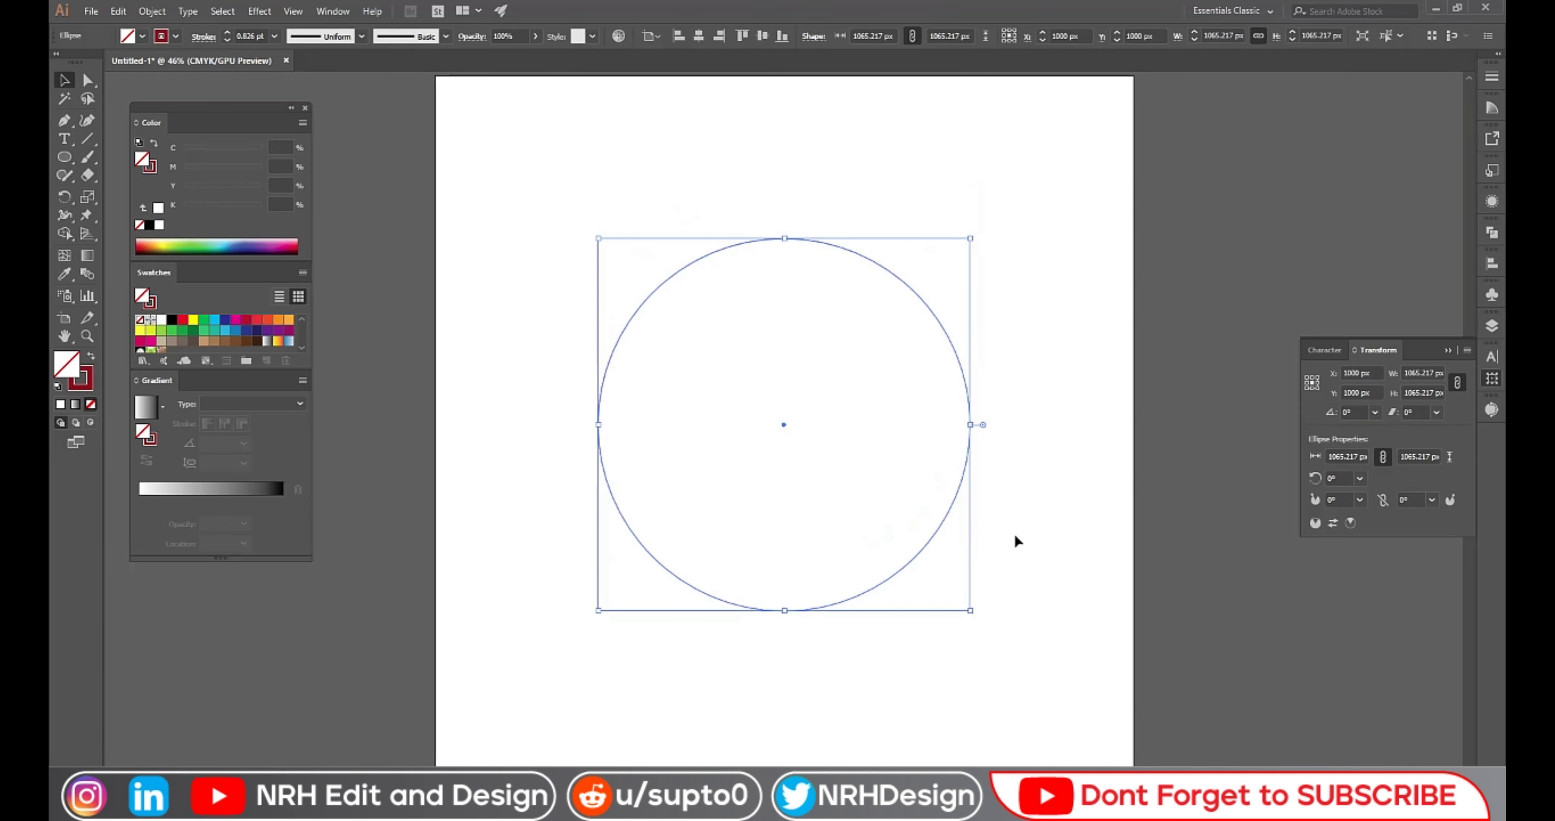
# - Scale a smaller concentric copy inside it and fill the outer circle dark red
pyautogui.hotkey('ctrl', 't')
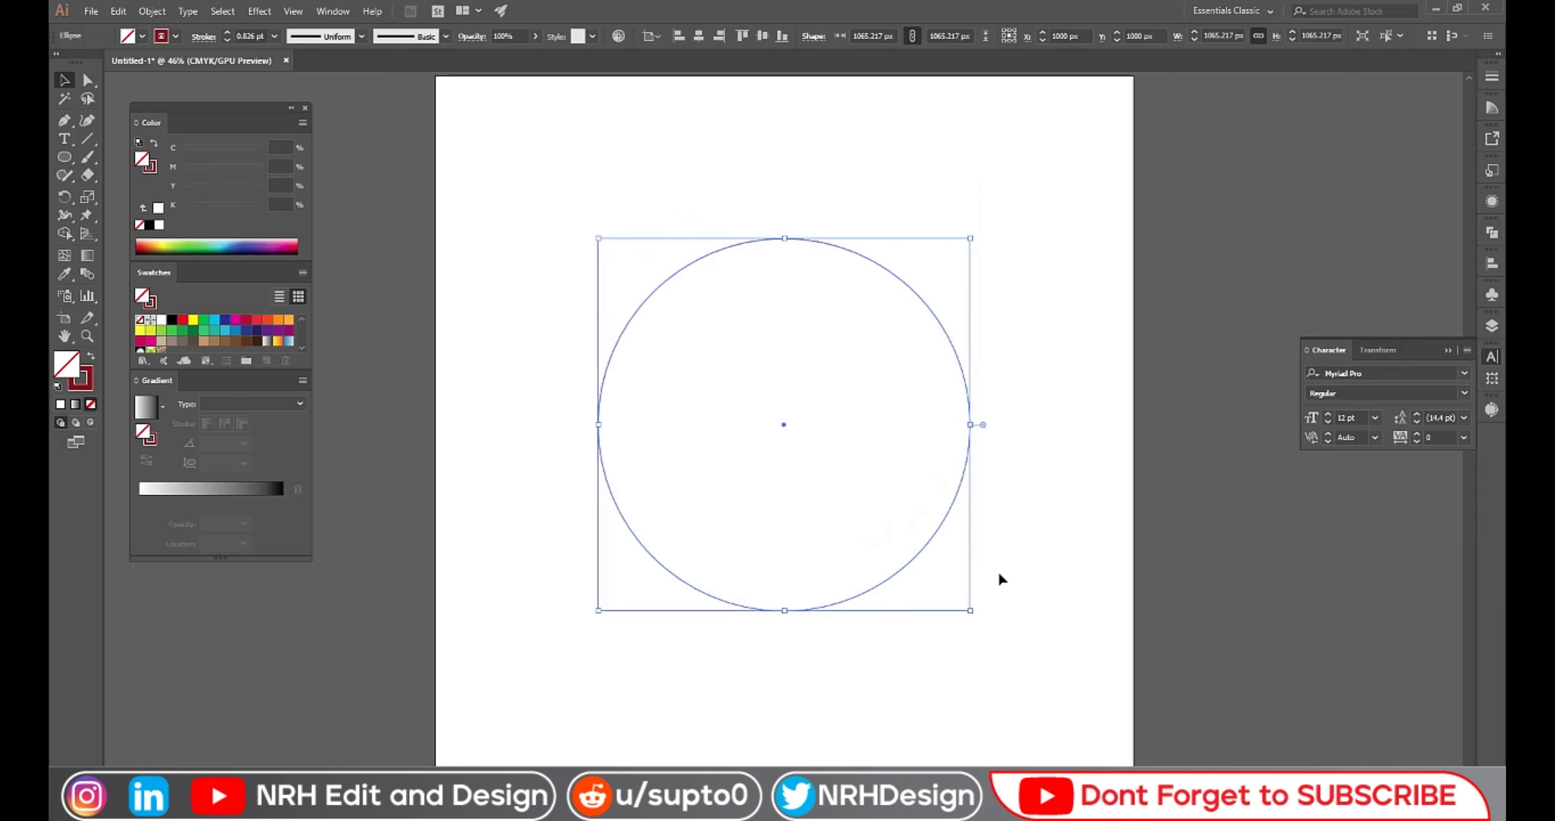
pyautogui.moveTo(967, 606); pyautogui.dragTo(947, 577)
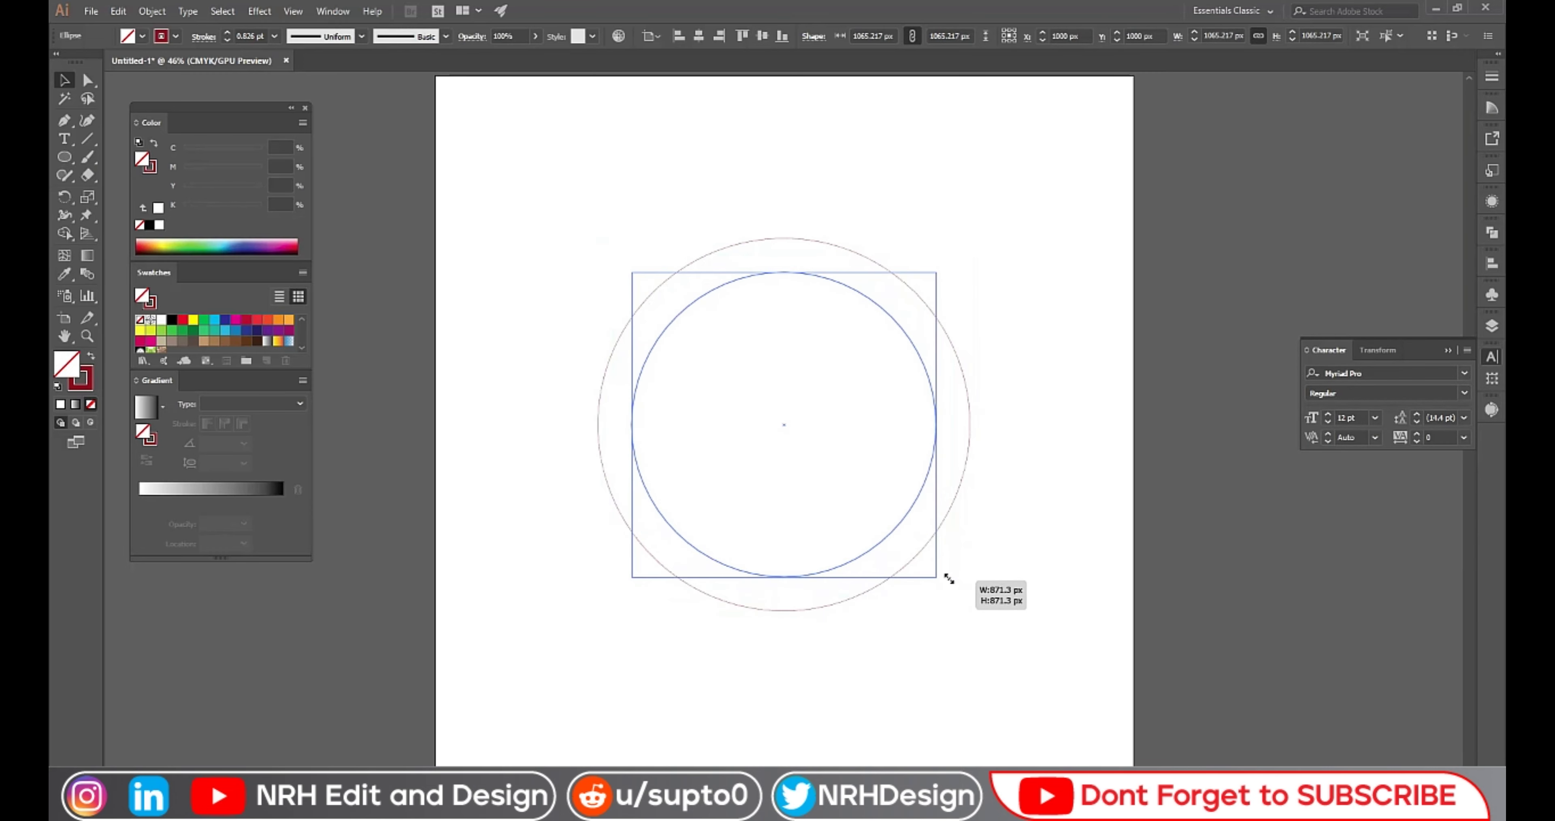
pyautogui.click(1008, 488)
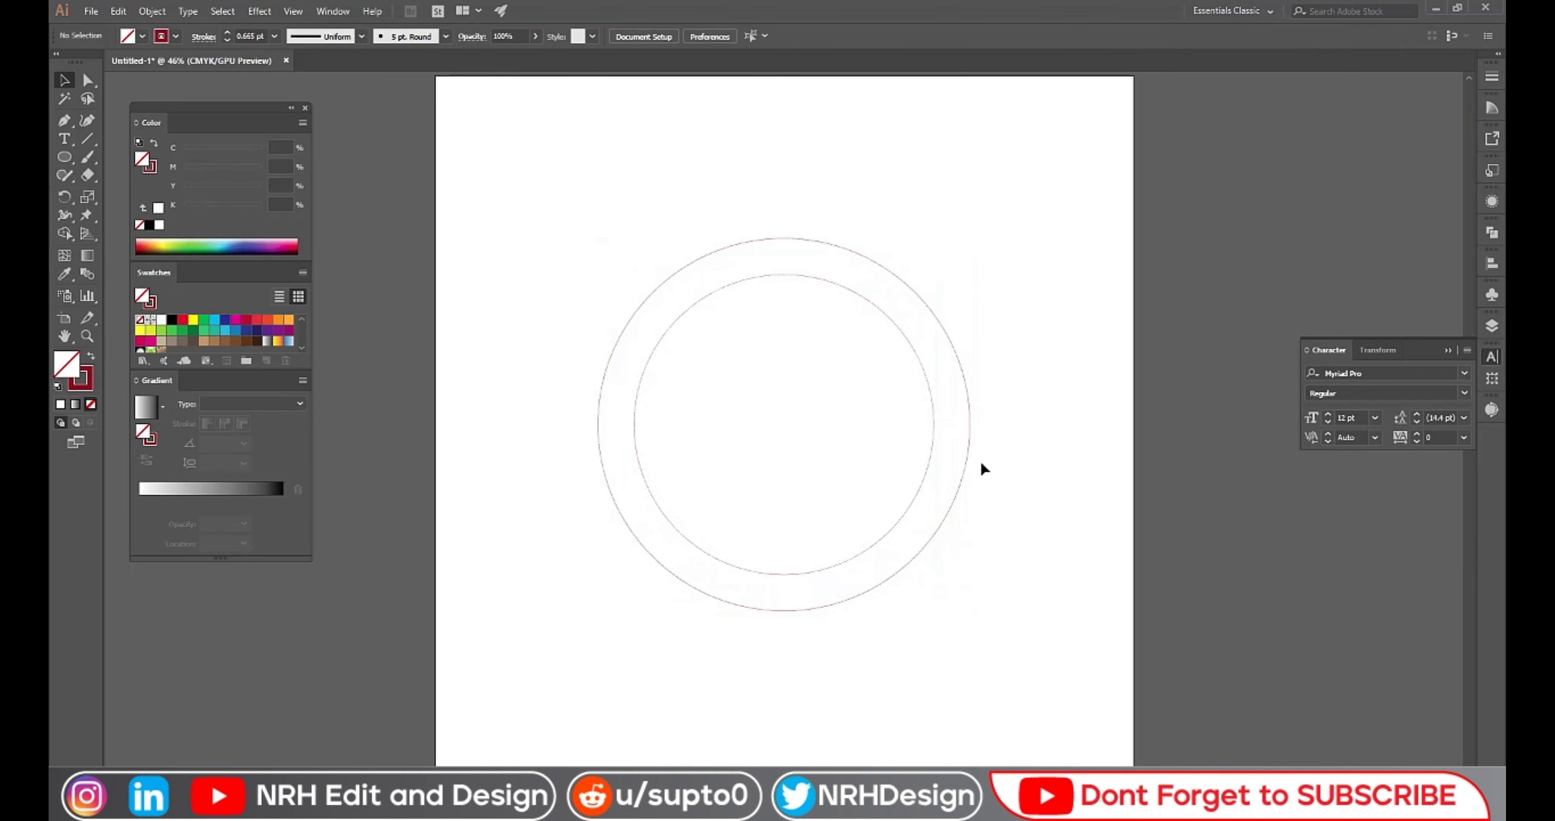
pyautogui.click(961, 462)
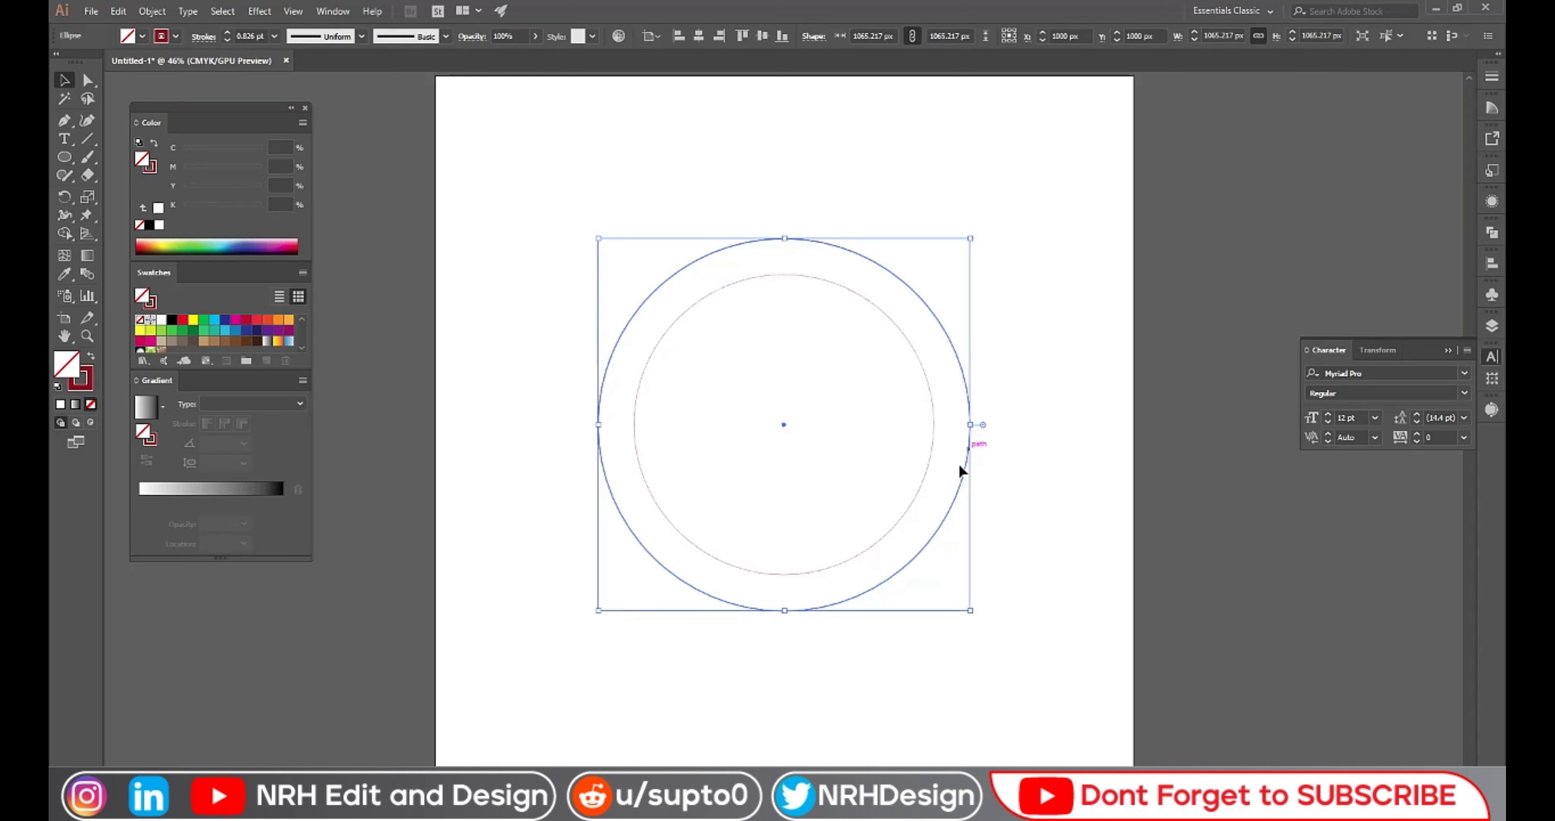
pyautogui.click(90, 356)
# - Apply a Zig Zag effect to the red circle: 14 px size, 13 ridges, corner points
pyautogui.click(162, 10)
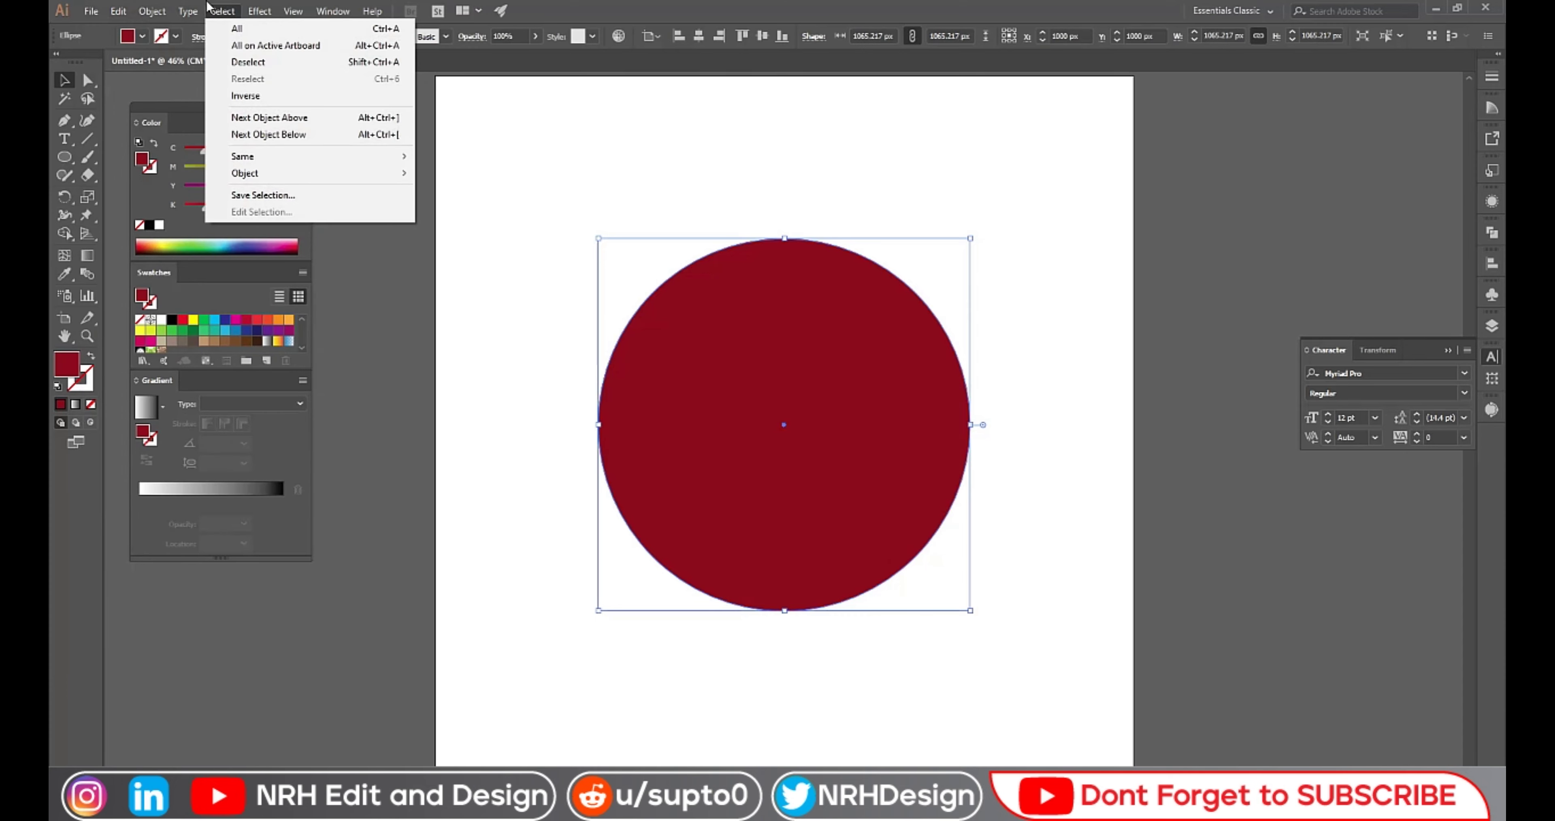
pyautogui.click(260, 11)
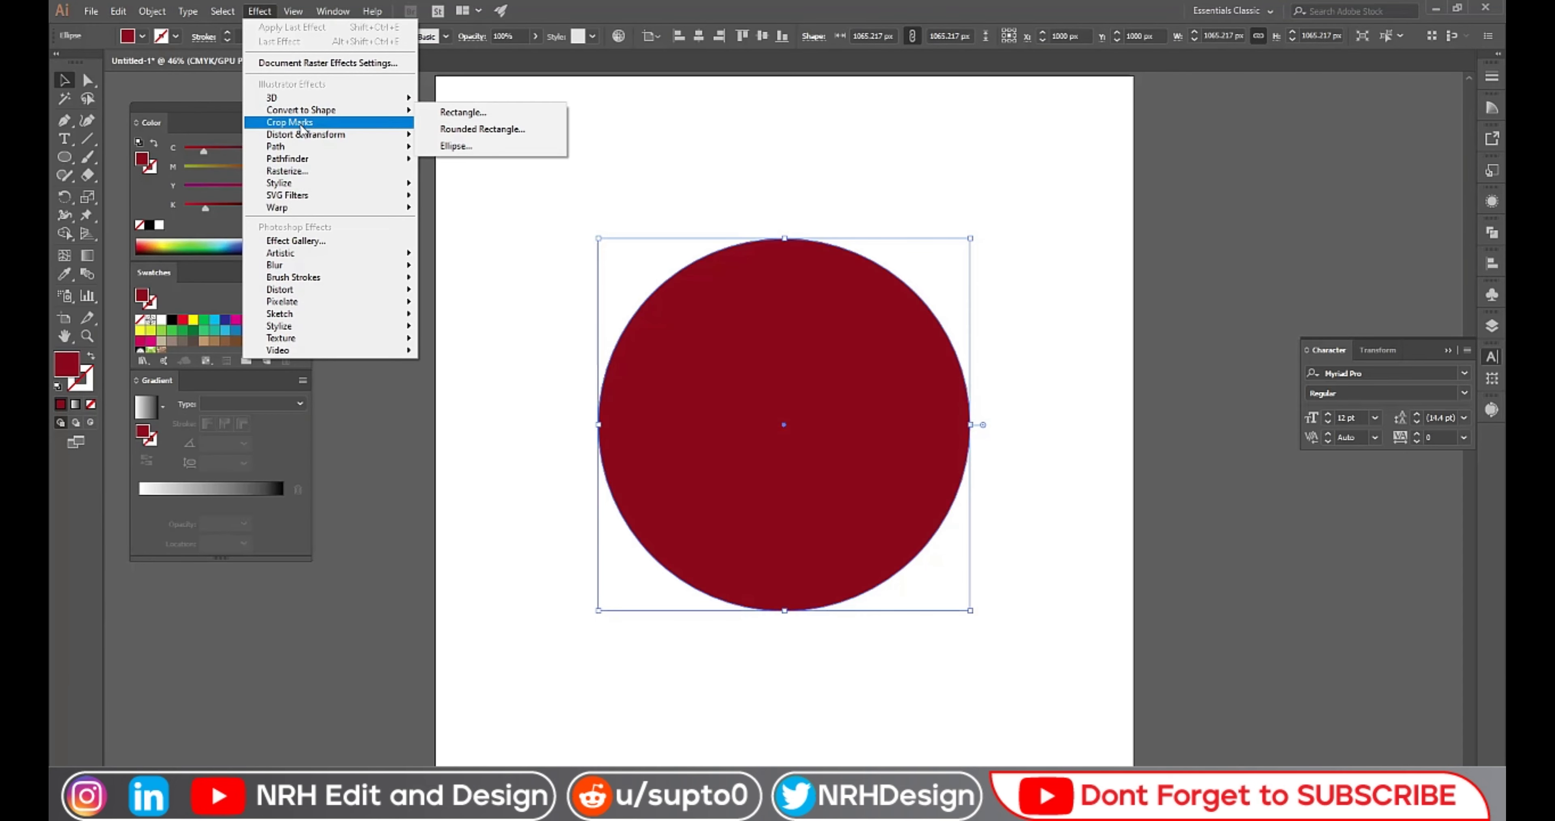
pyautogui.moveTo(306, 134)
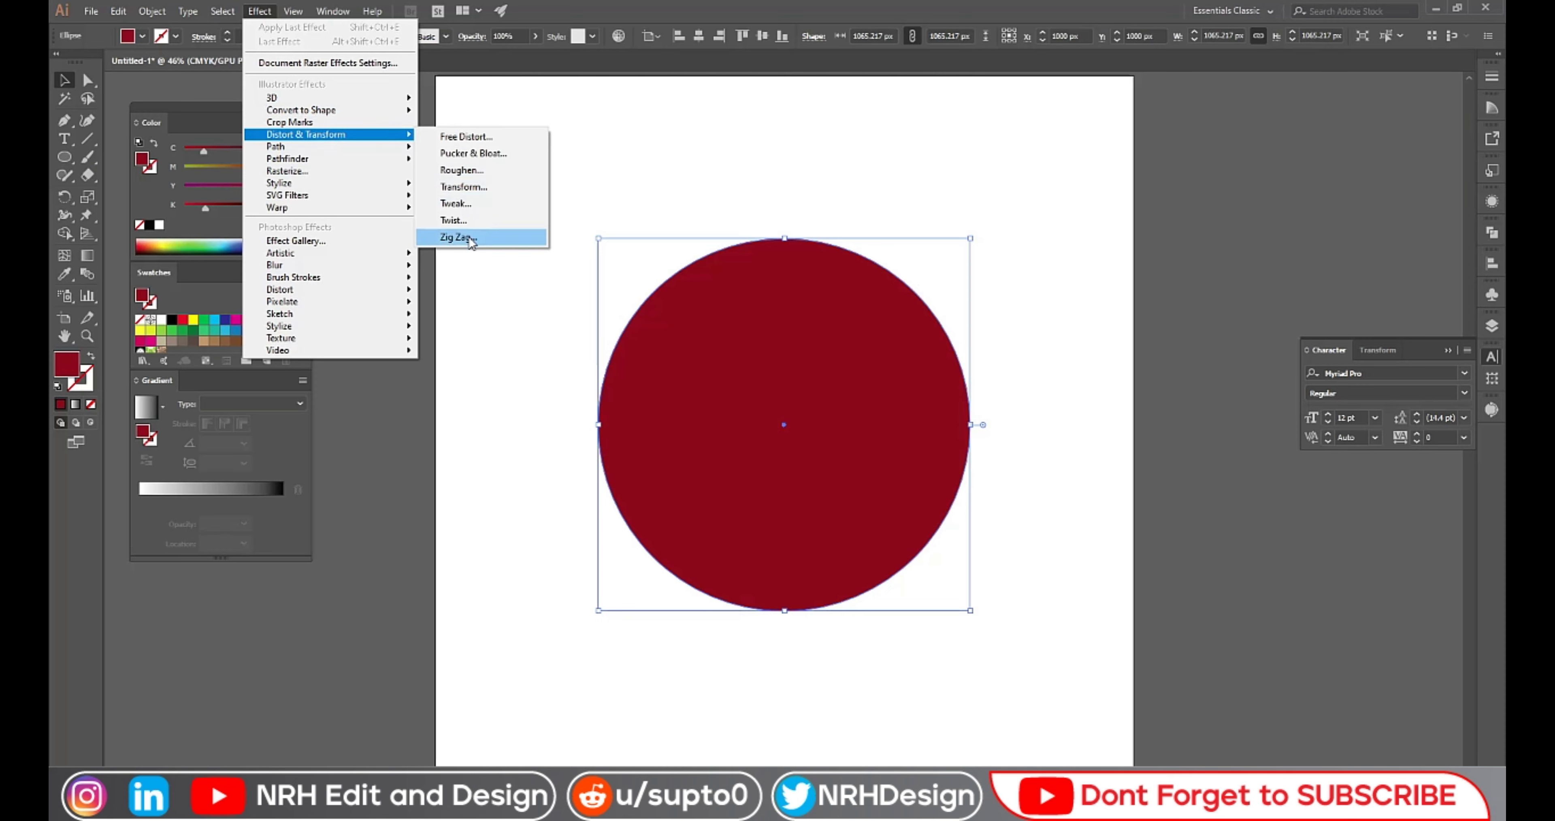
pyautogui.click(468, 245)
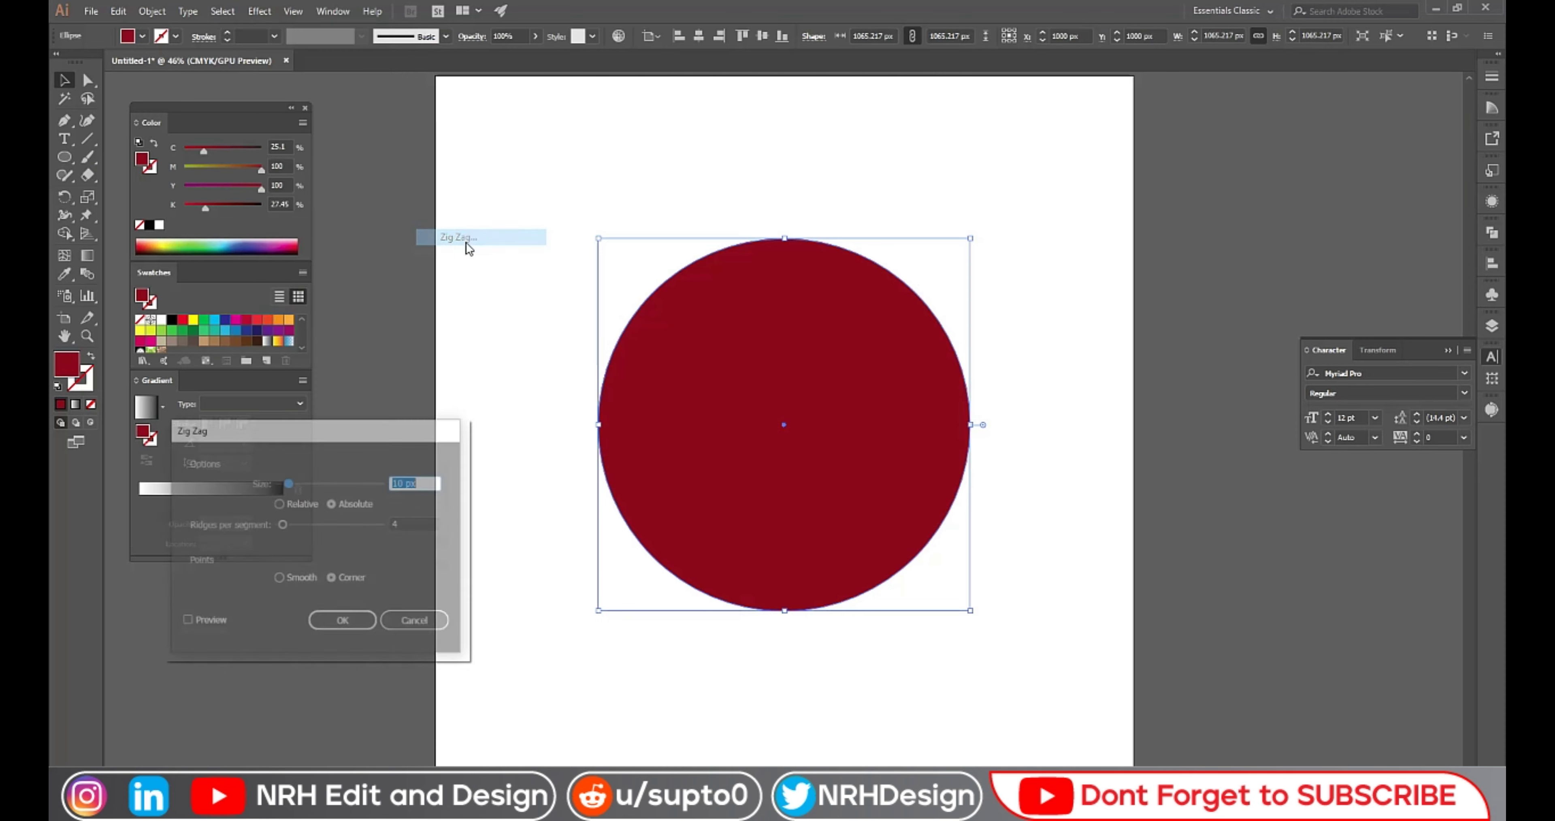
pyautogui.click(184, 622)
pyautogui.click(279, 579)
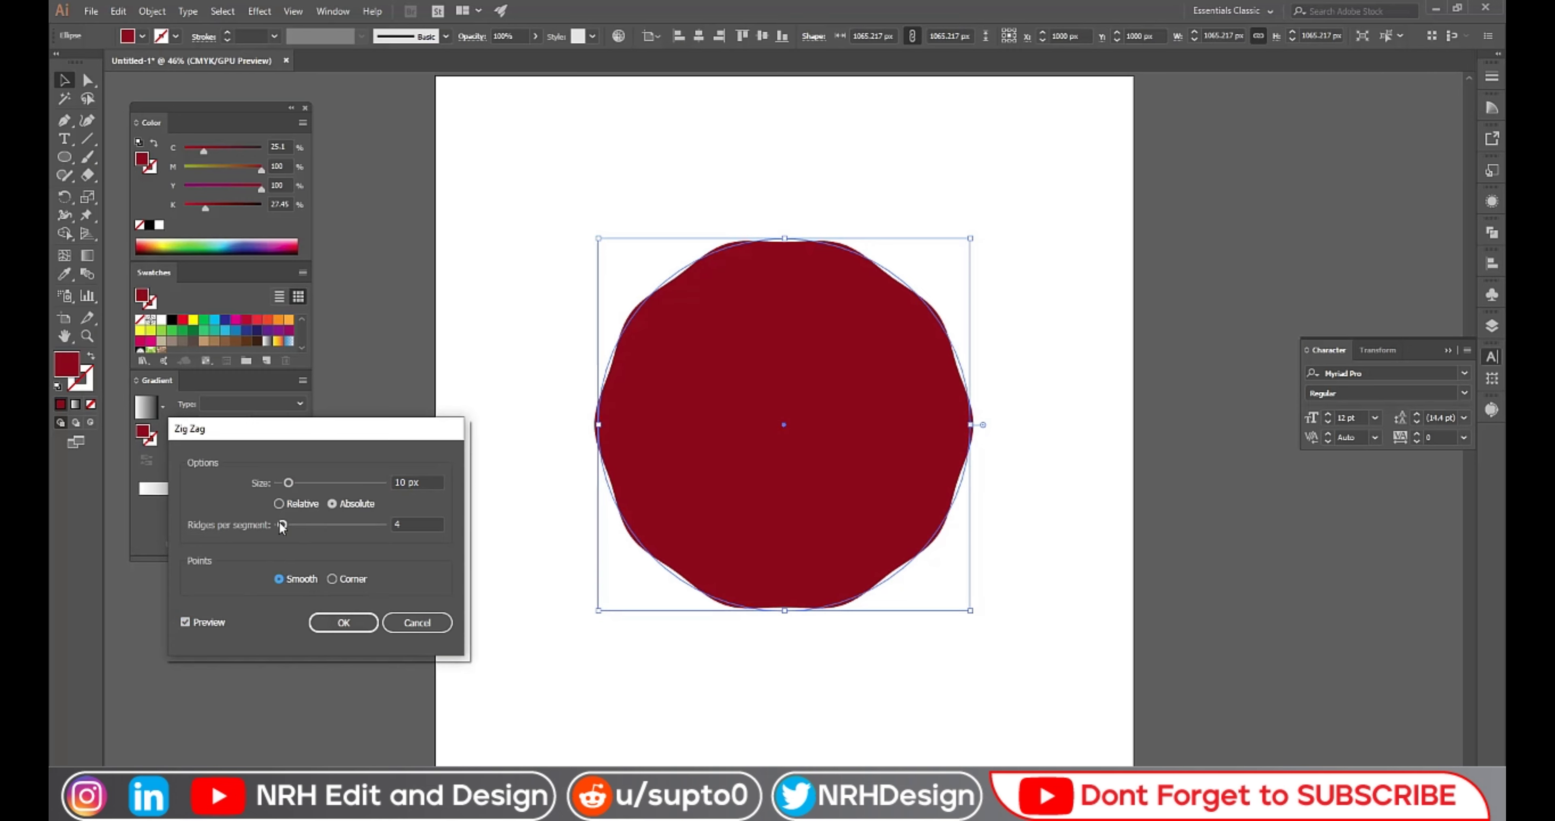
pyautogui.moveTo(282, 525)
pyautogui.mouseDown()
pyautogui.moveTo(292, 483)
pyautogui.moveTo(296, 525)
pyautogui.mouseUp()
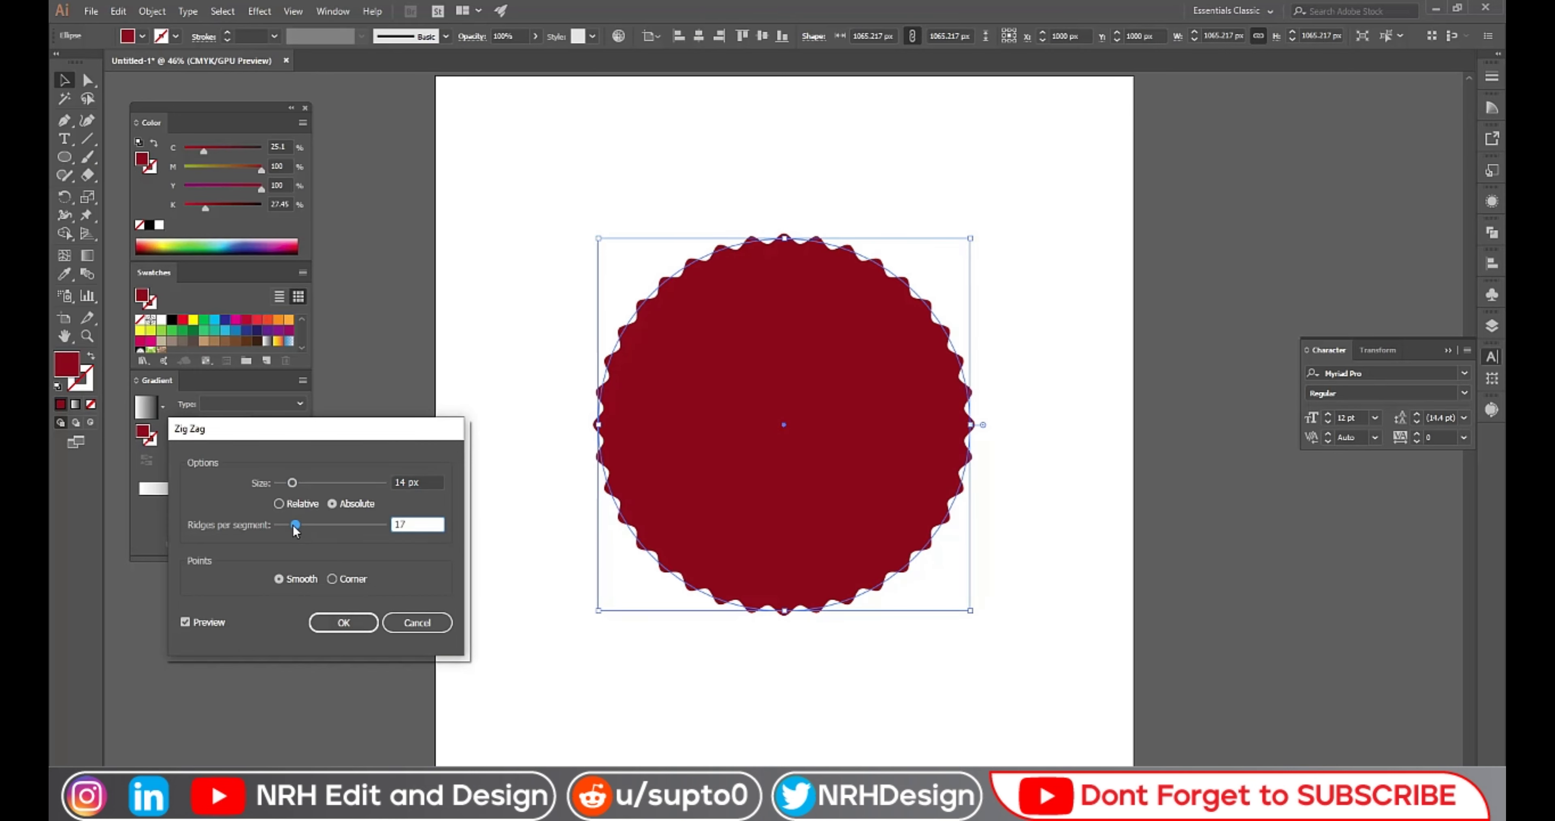
pyautogui.moveTo(294, 526); pyautogui.dragTo(290, 526)
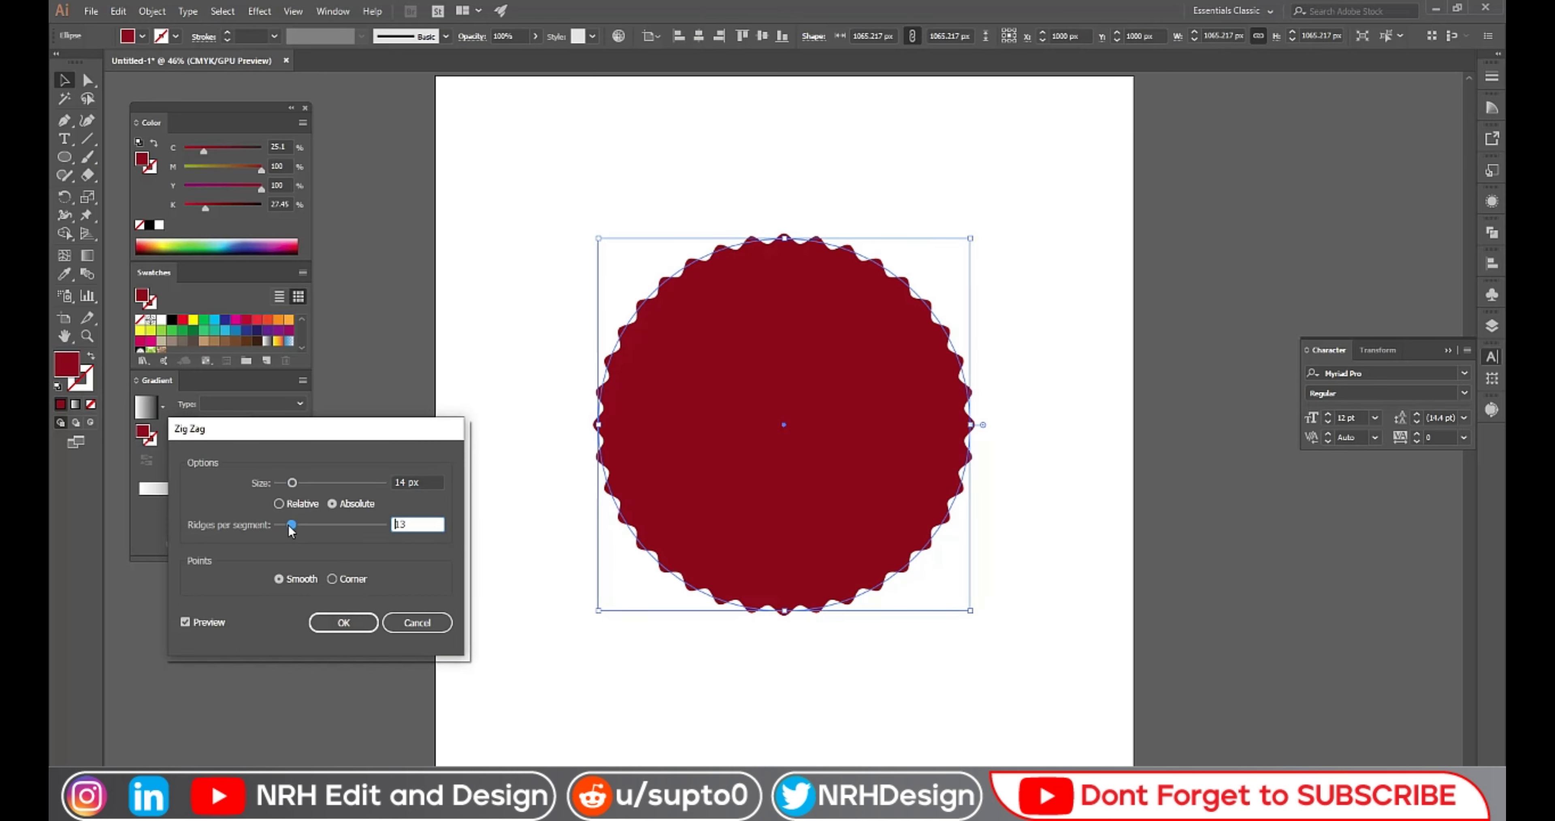
pyautogui.click(331, 579)
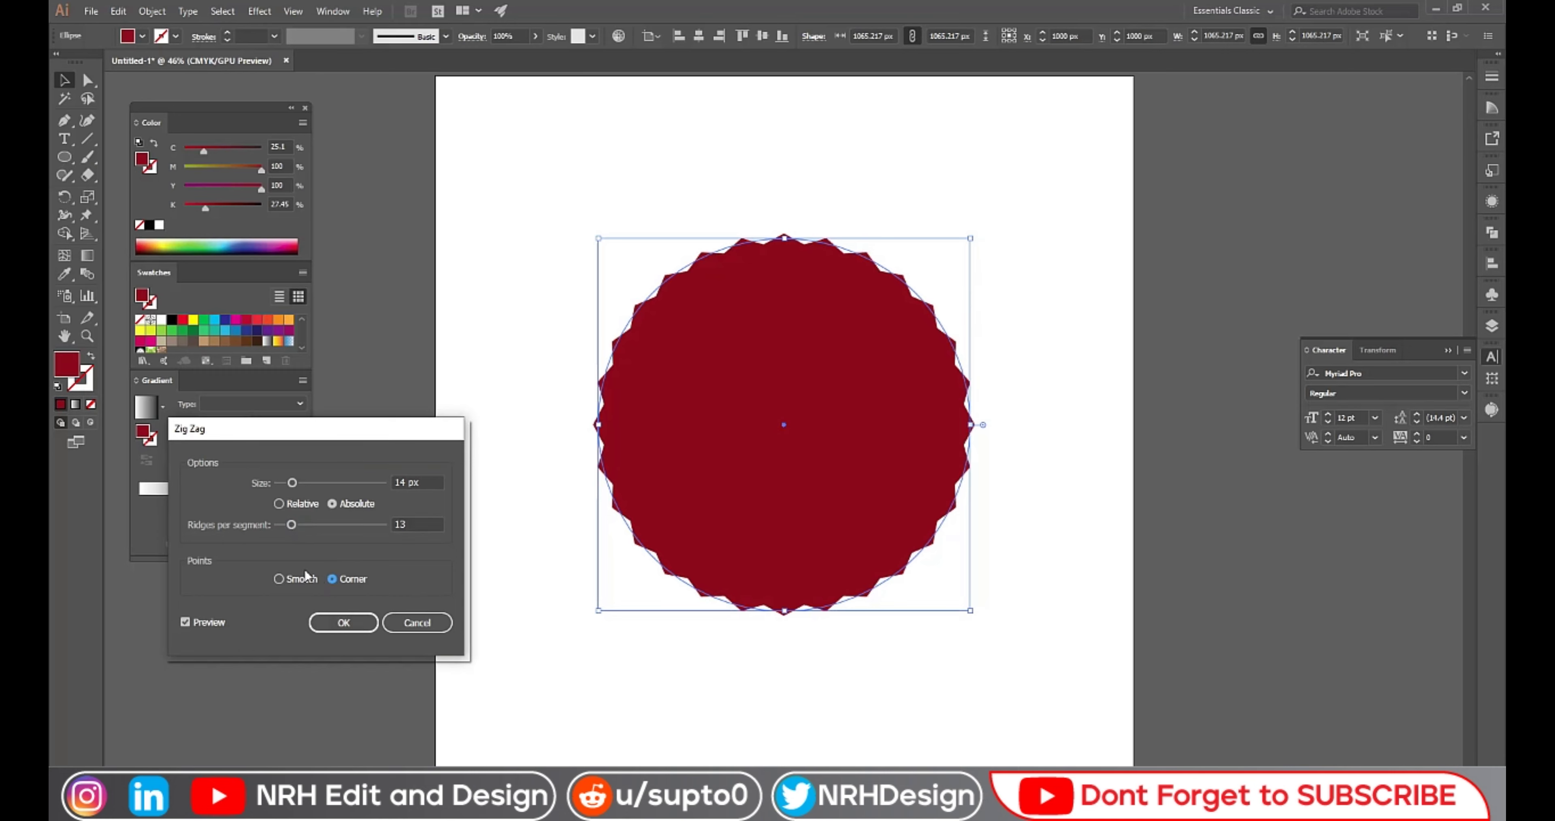
pyautogui.click(343, 622)
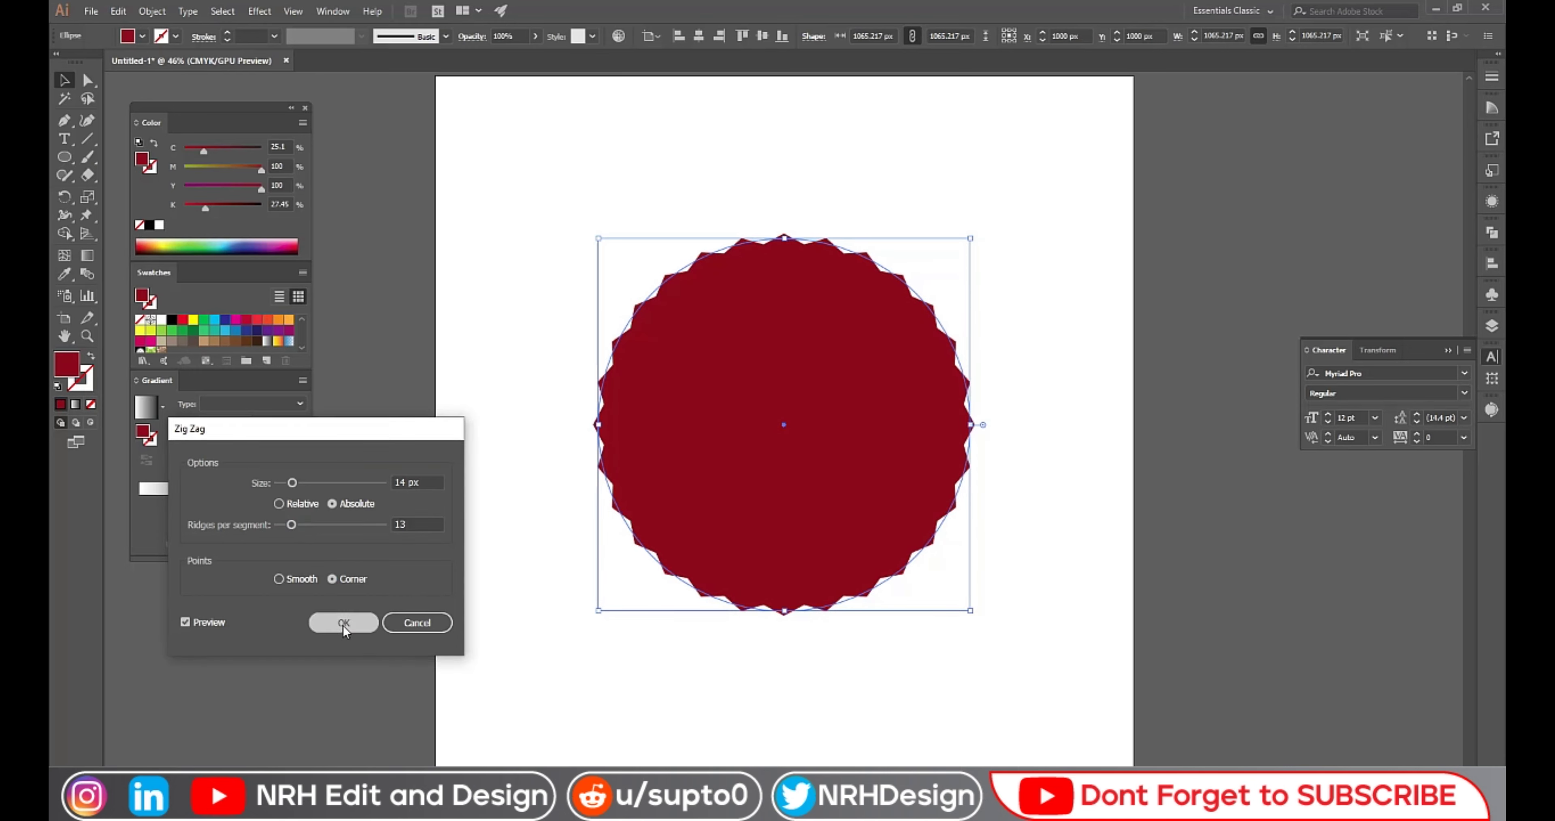
# - Add a second Zig Zag instance at 3% relative size, 3 ridges, smooth points
pyautogui.click(153, 11)
pyautogui.click(260, 11)
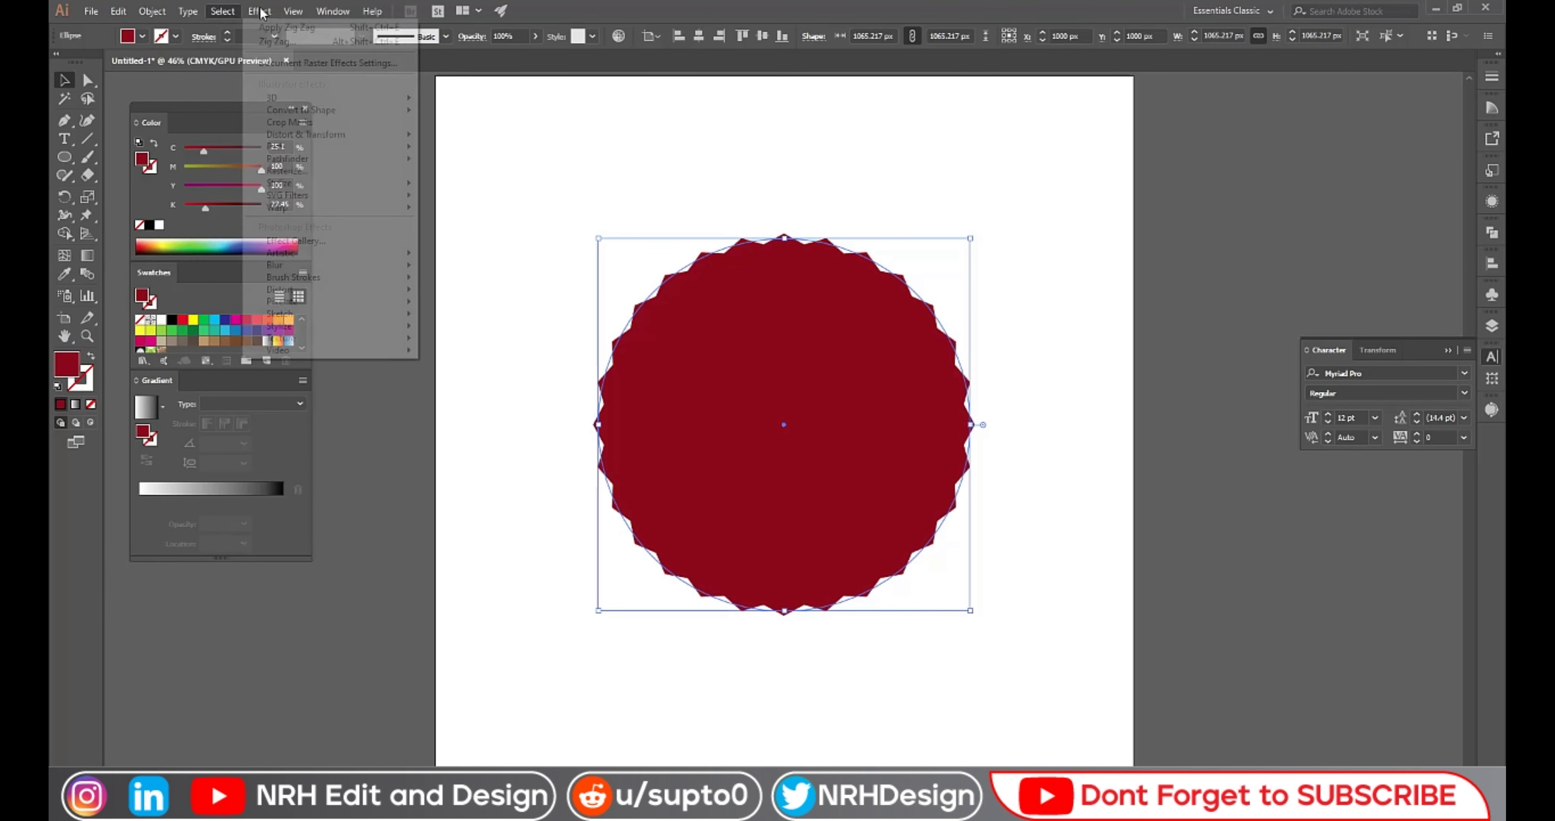
pyautogui.click(277, 40)
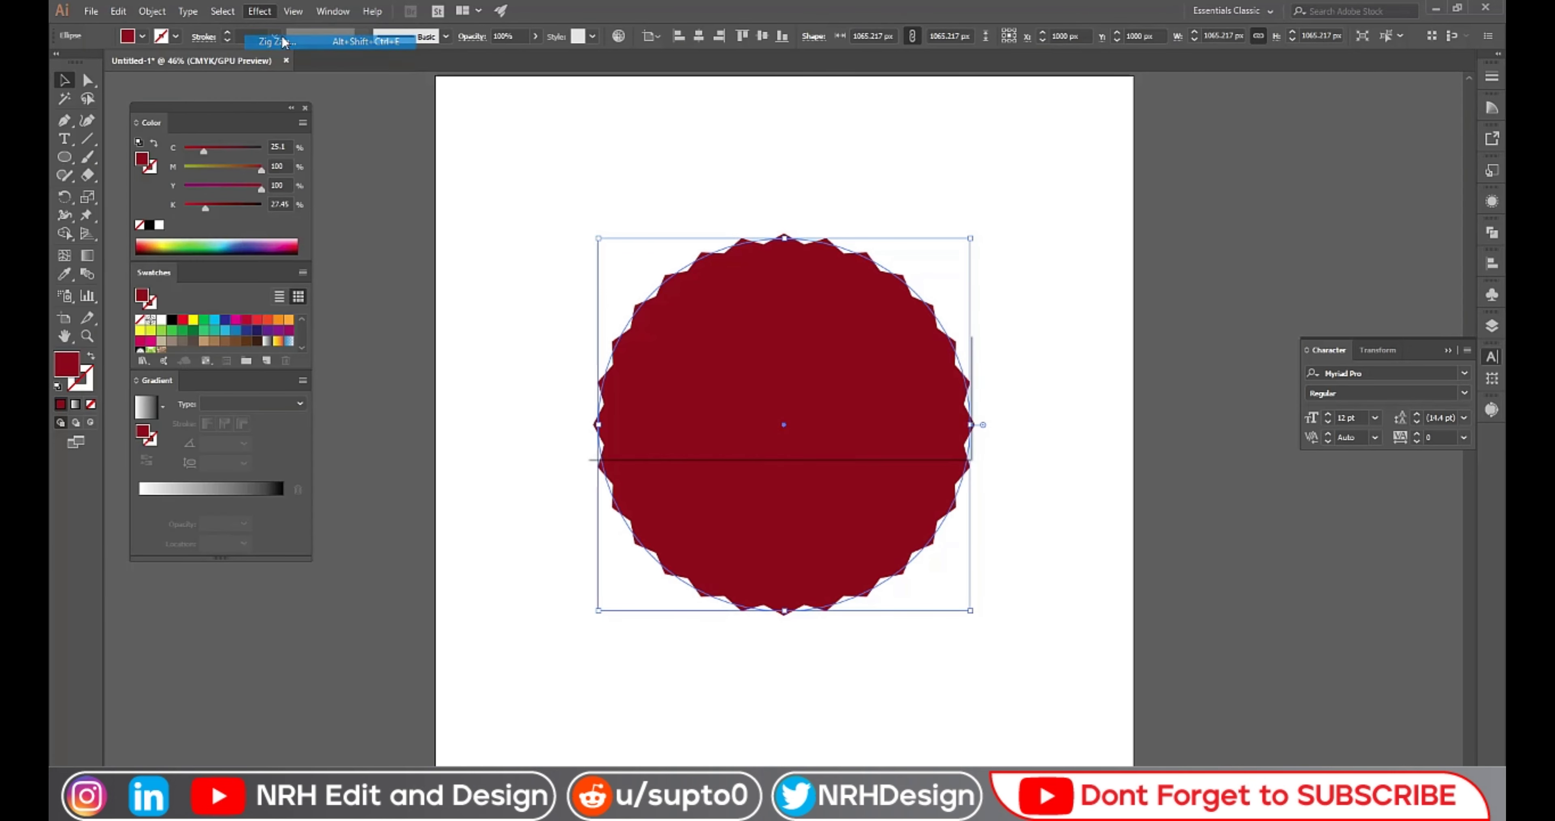
pyautogui.click(841, 434)
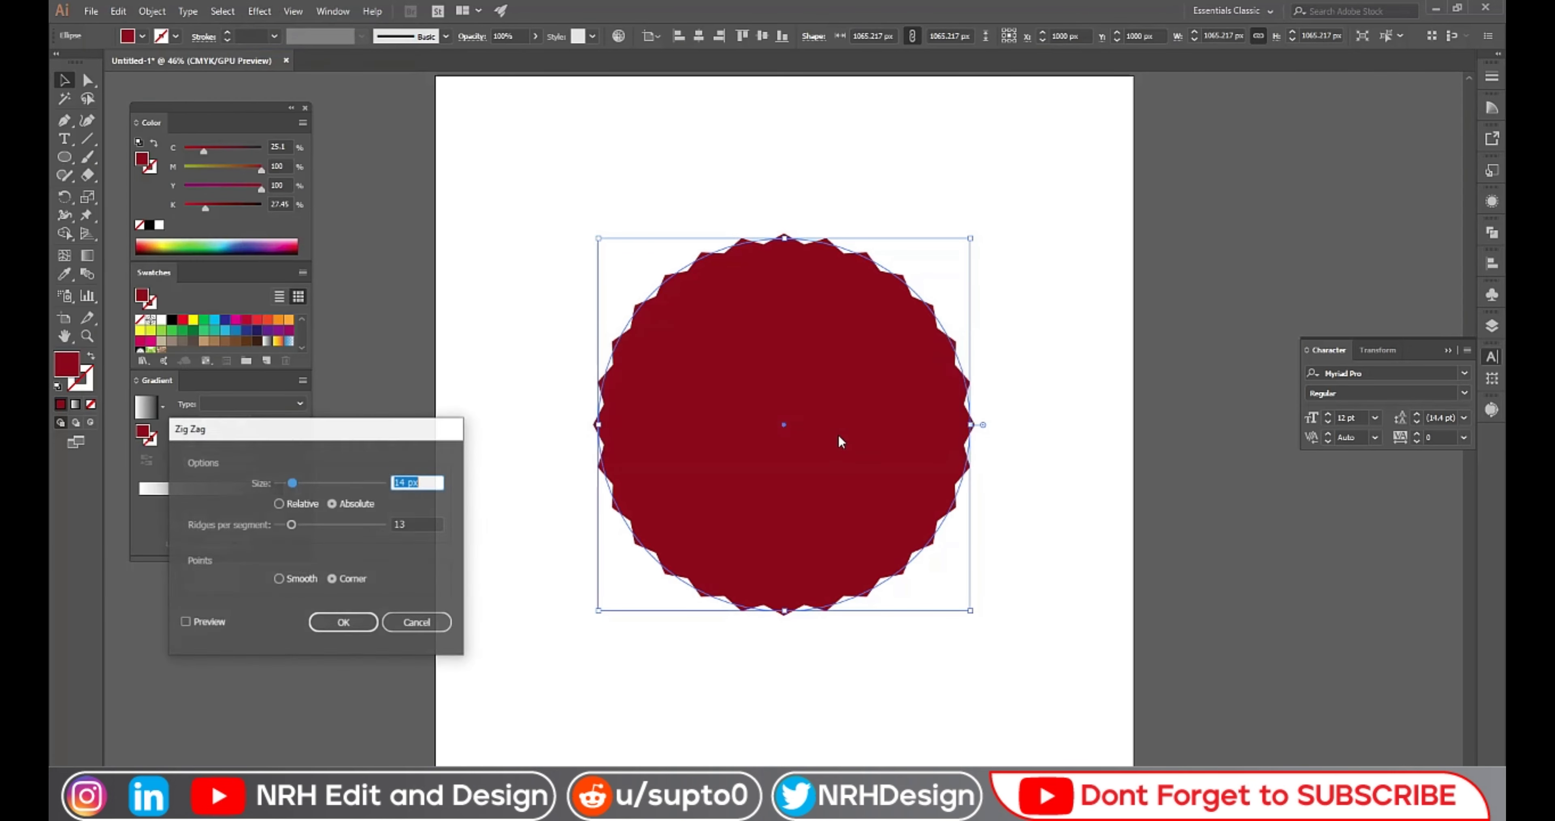
pyautogui.click(186, 622)
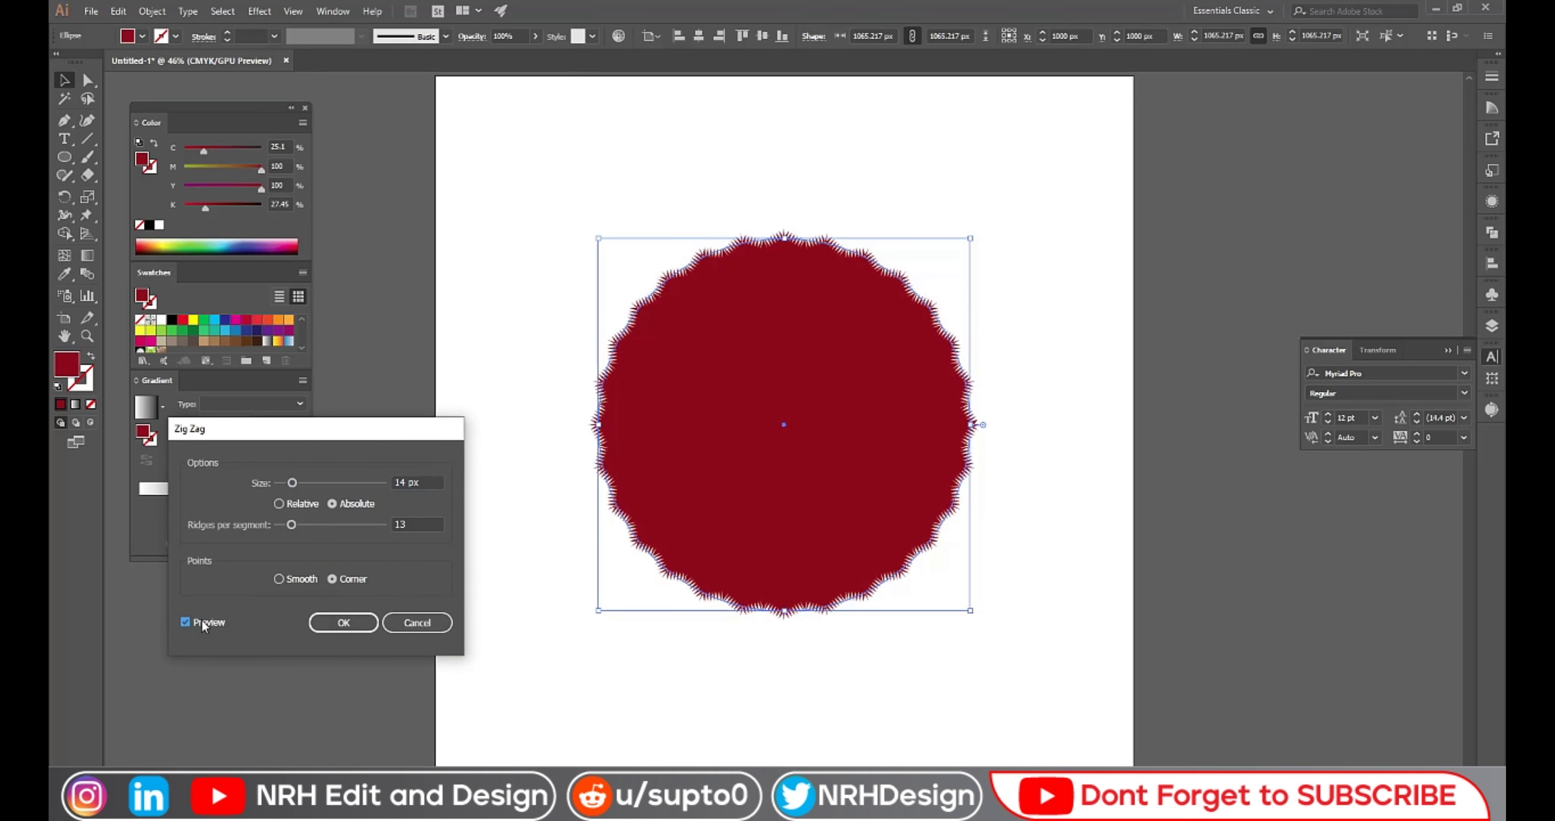
pyautogui.moveTo(292, 525); pyautogui.dragTo(285, 483)
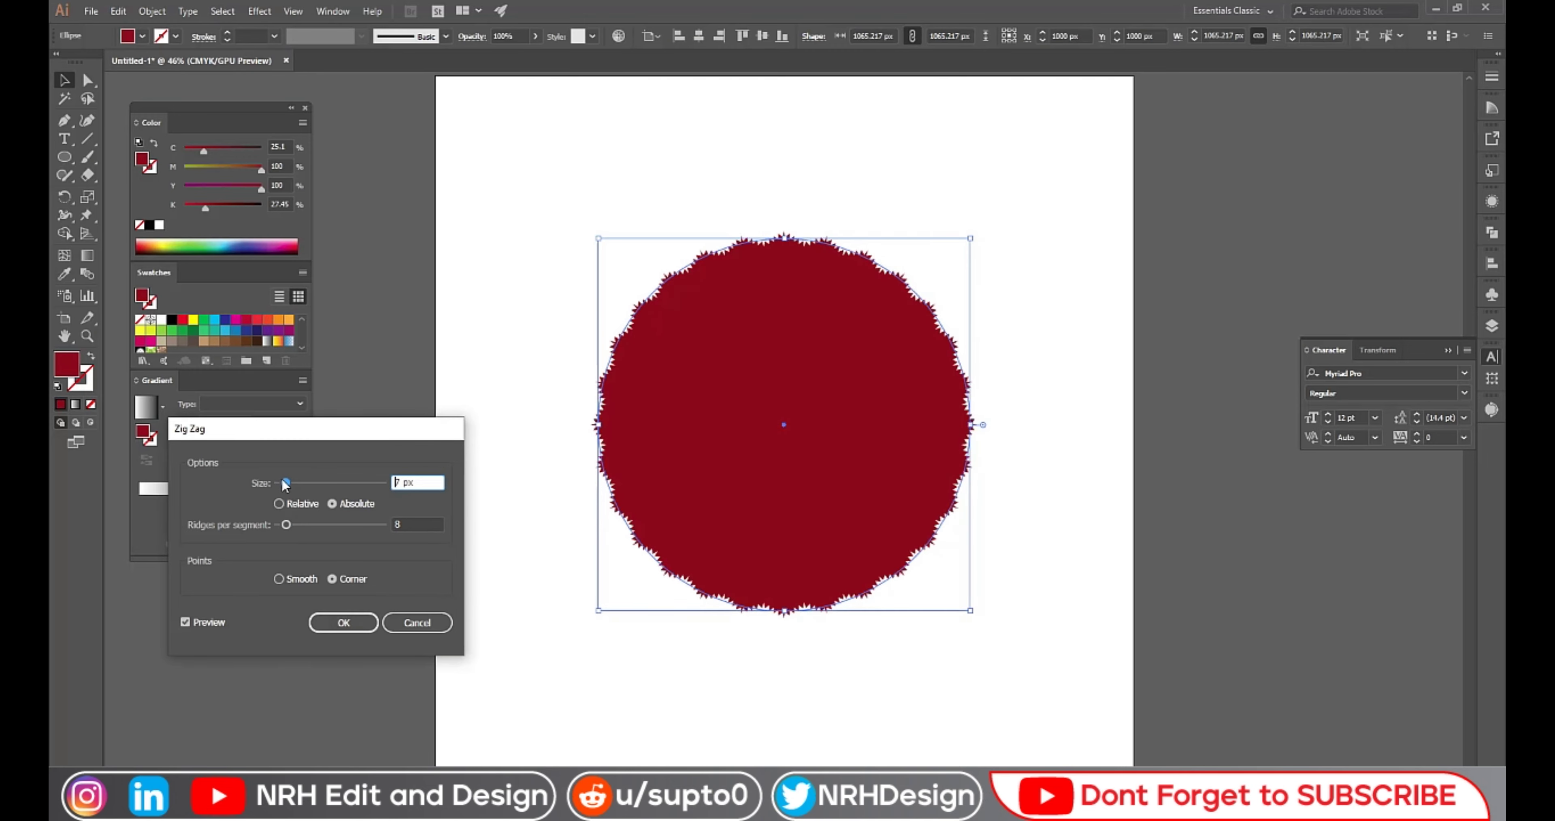
pyautogui.click(279, 504)
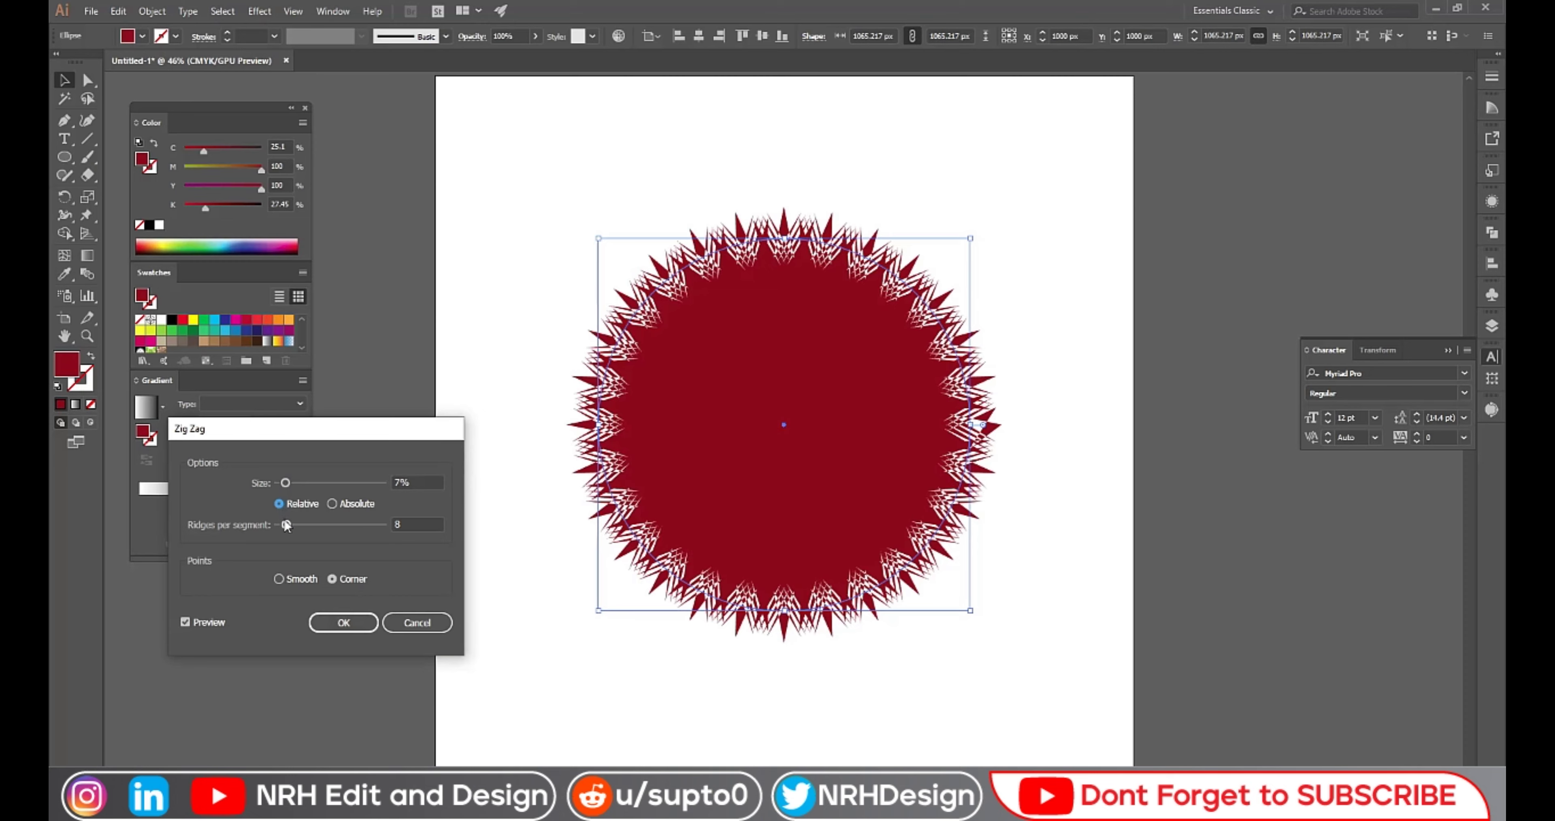
pyautogui.moveTo(287, 525); pyautogui.dragTo(284, 525)
pyautogui.click(279, 579)
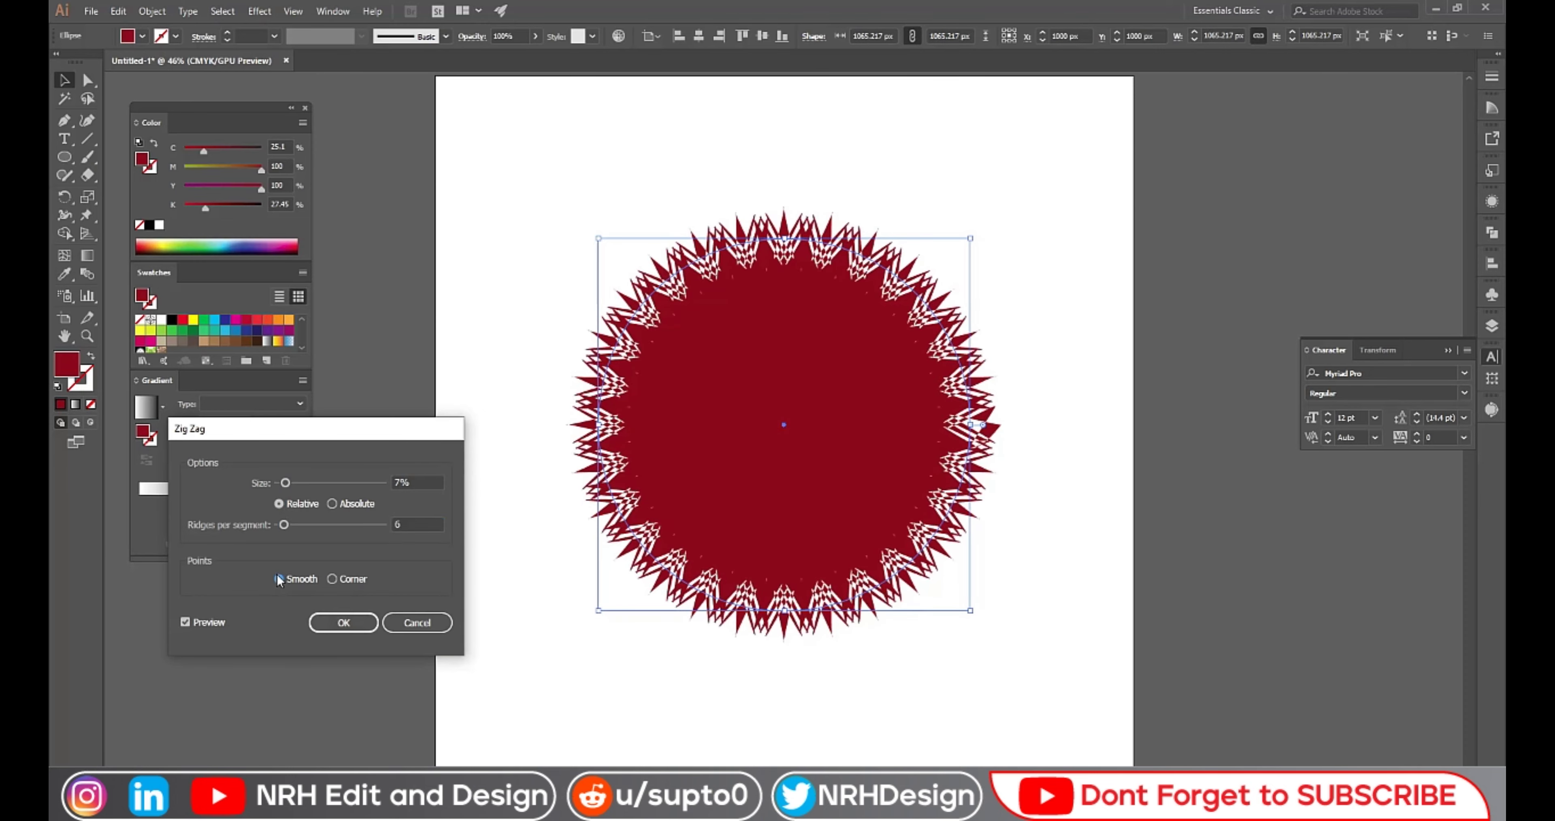
pyautogui.moveTo(285, 525)
pyautogui.mouseDown()
pyautogui.moveTo(291, 483)
pyautogui.moveTo(282, 524)
pyautogui.mouseUp()
pyautogui.click(344, 621)
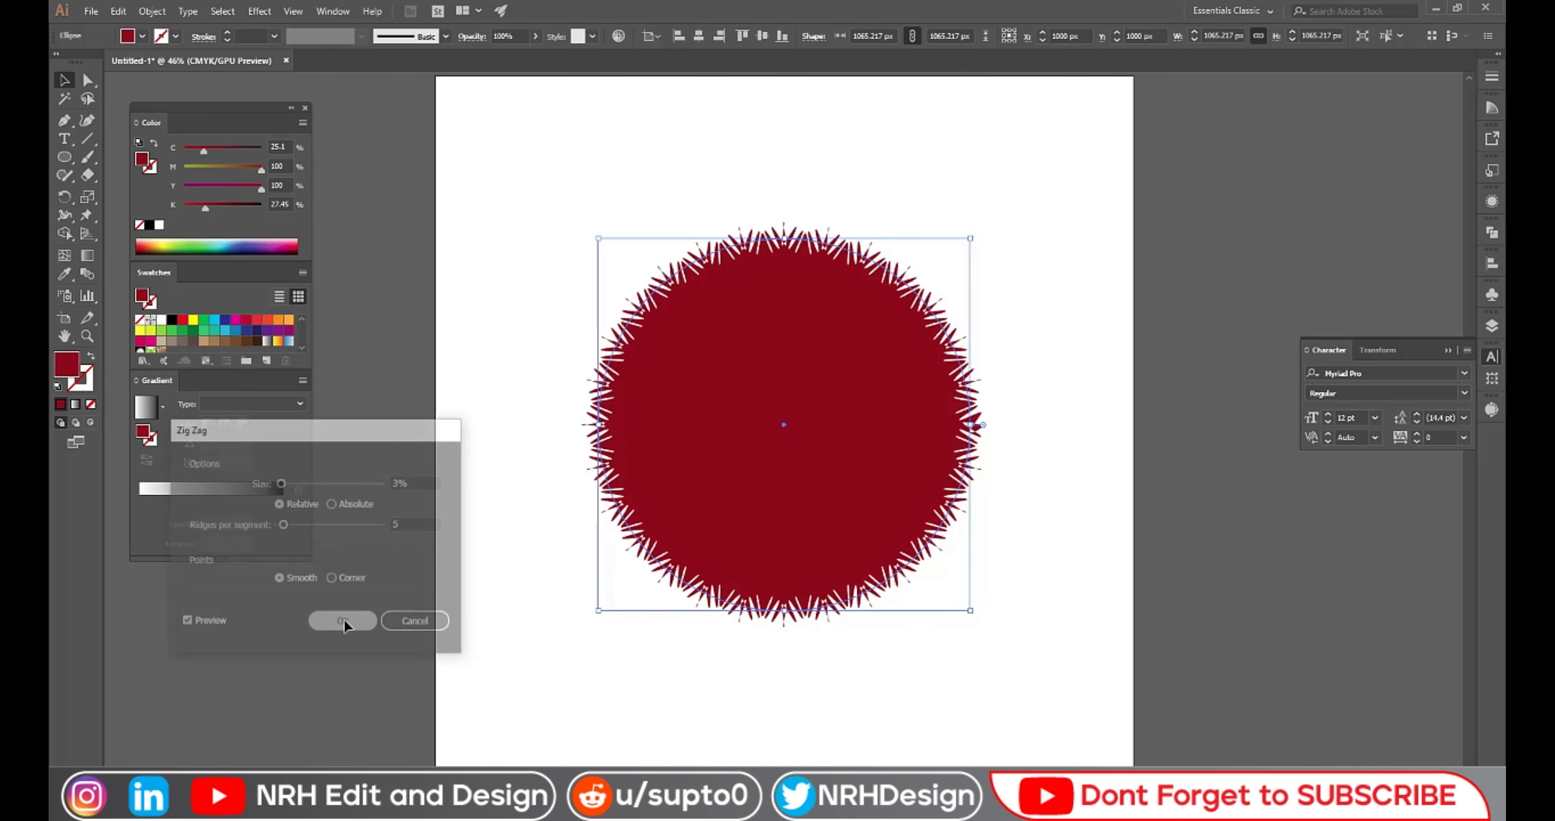
pyautogui.scroll(-1, 510, 367)
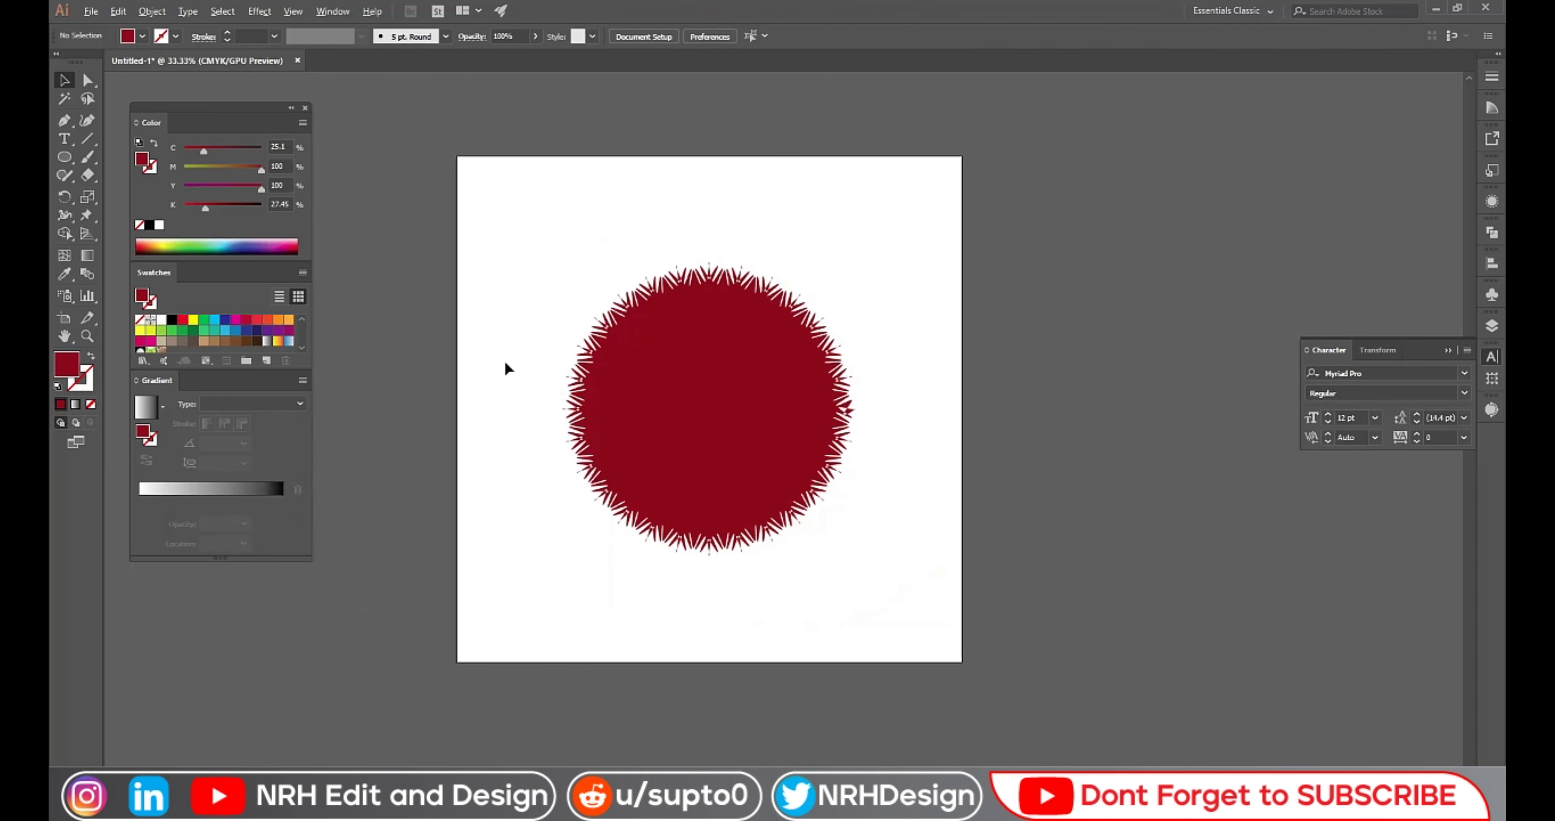
# - Send the spiky red shape to the back and drag it aside to reveal the inner circle
pyautogui.scroll(1, 529, 331)
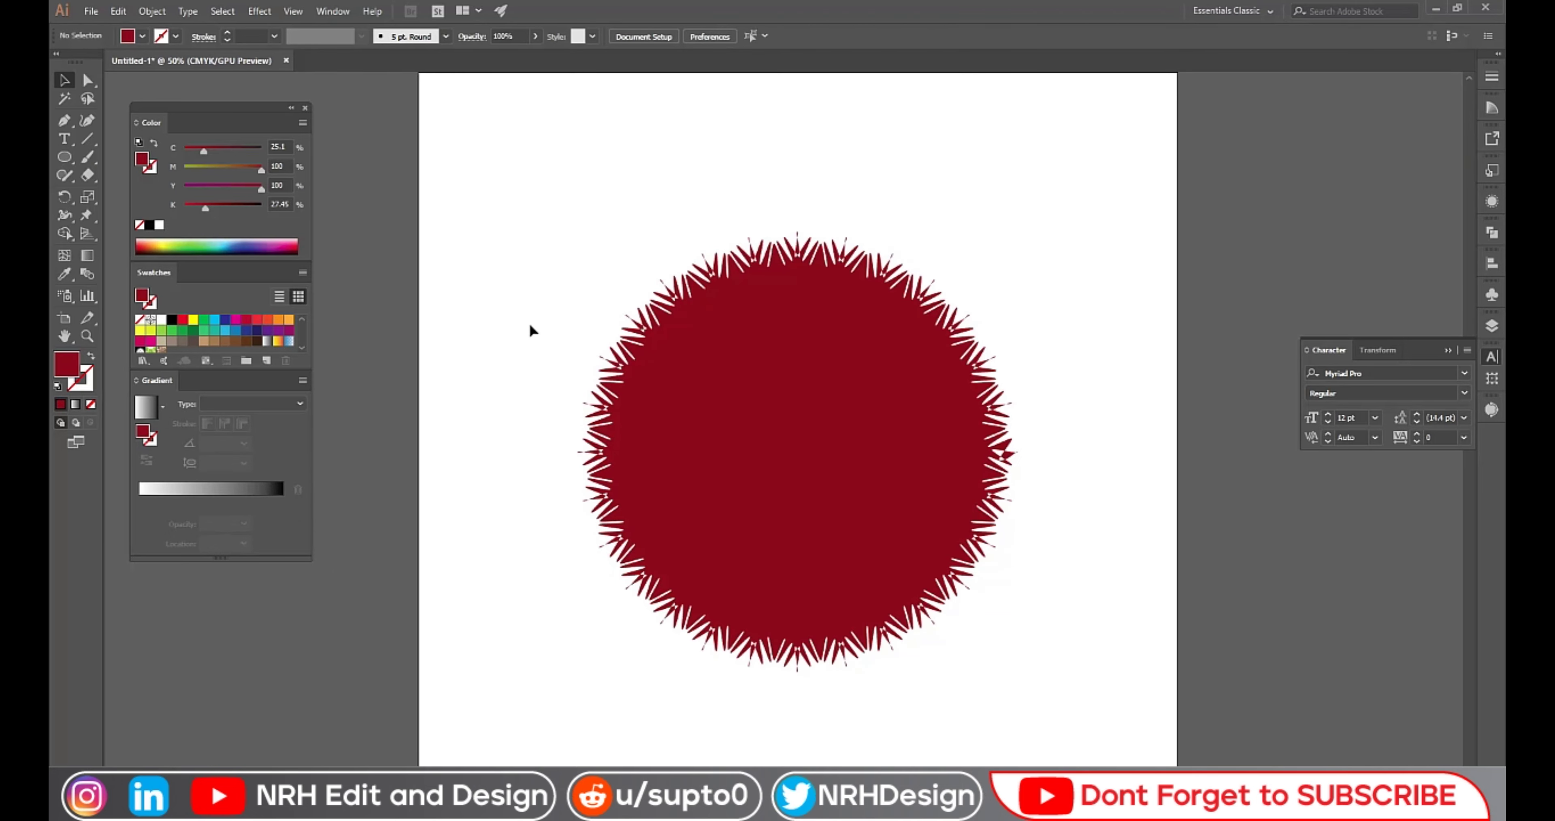
pyautogui.scroll(-1, 529, 329)
pyautogui.scroll(1, 530, 329)
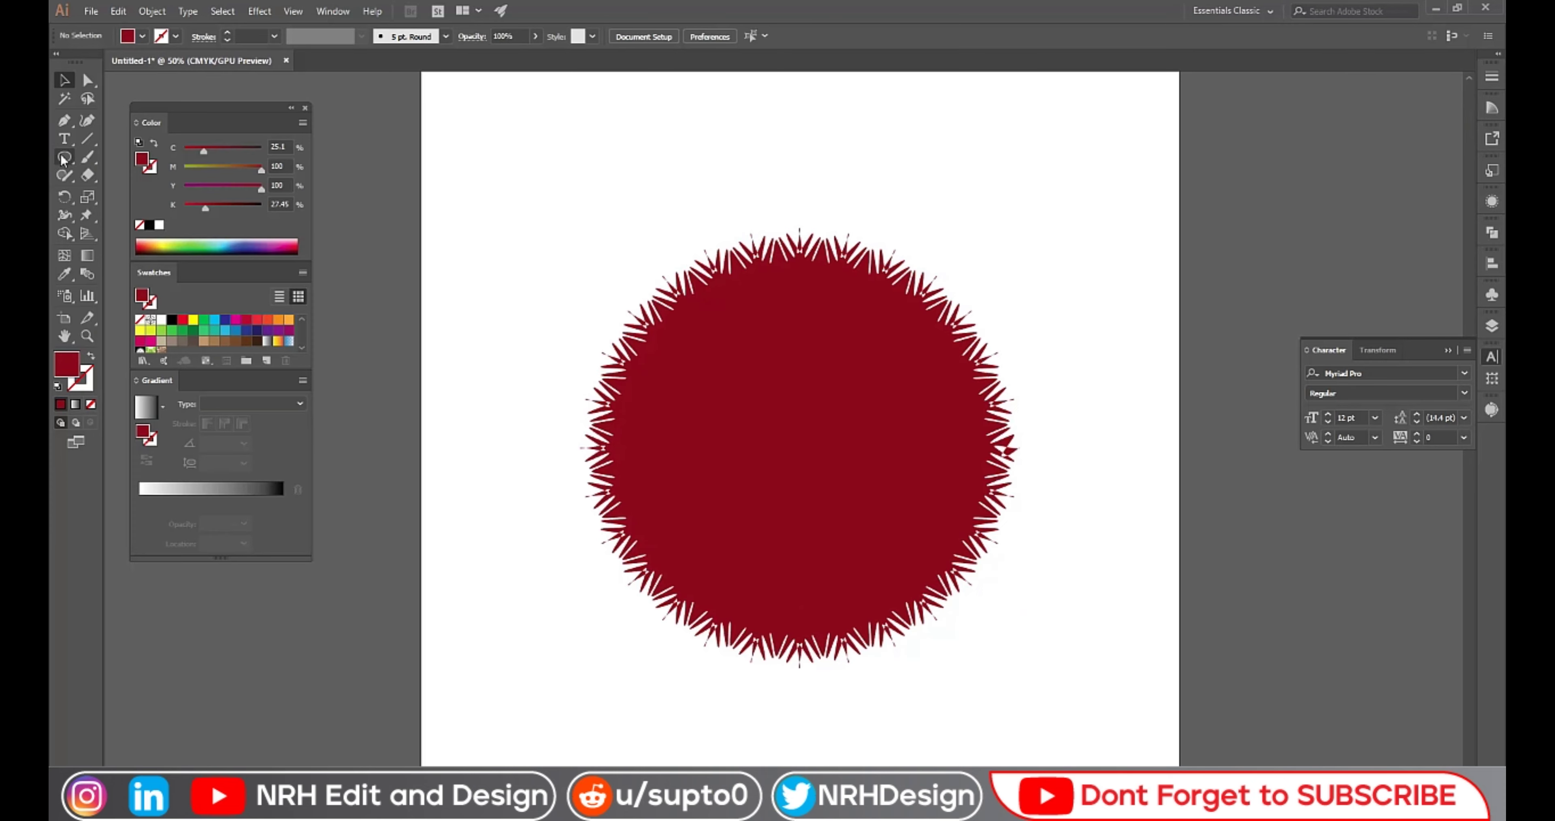
pyautogui.rightClick(778, 449)
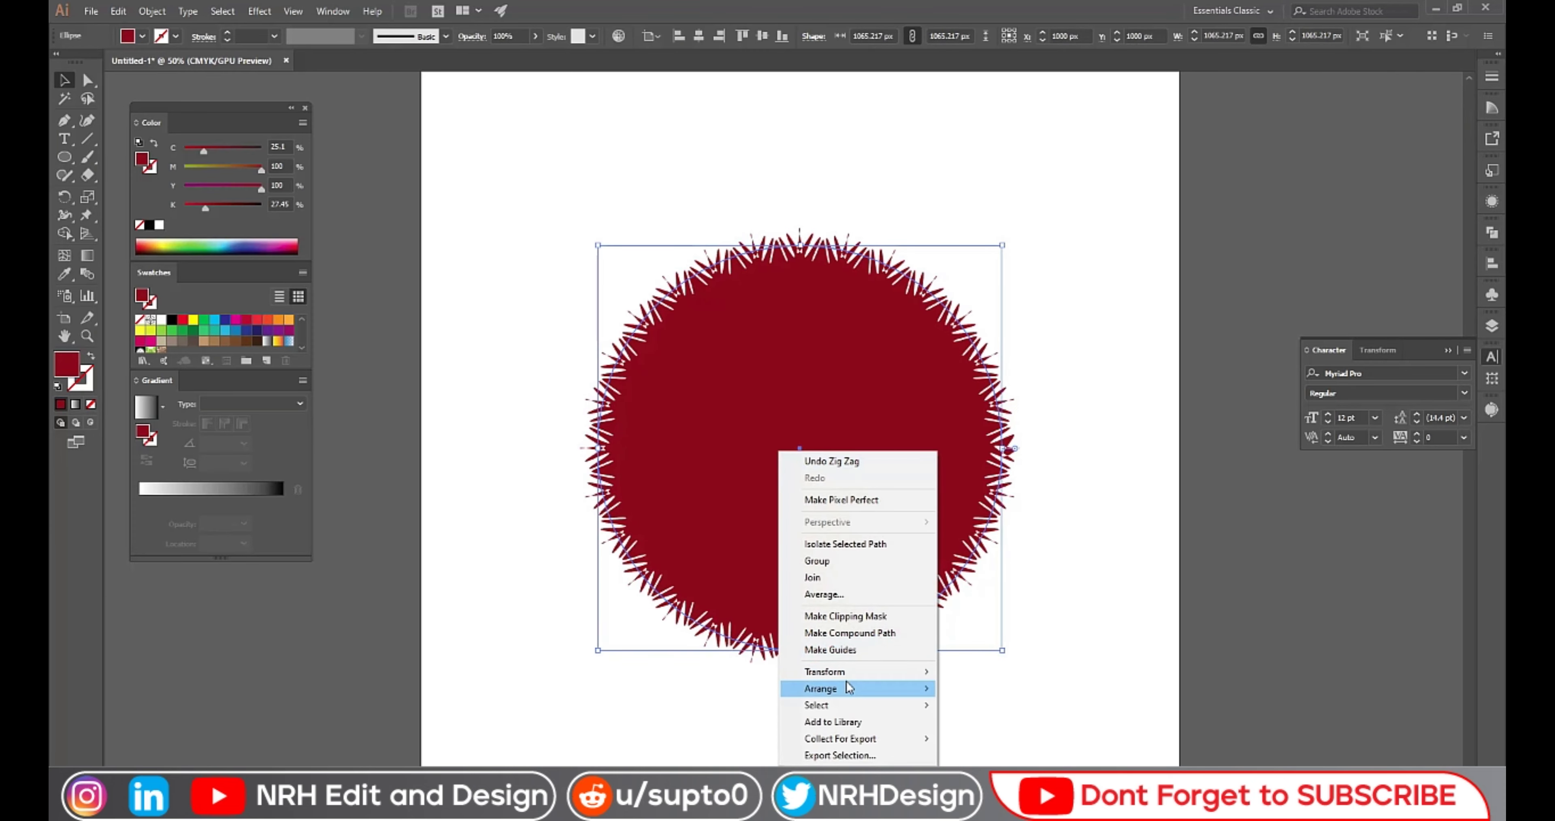
pyautogui.click(1016, 736)
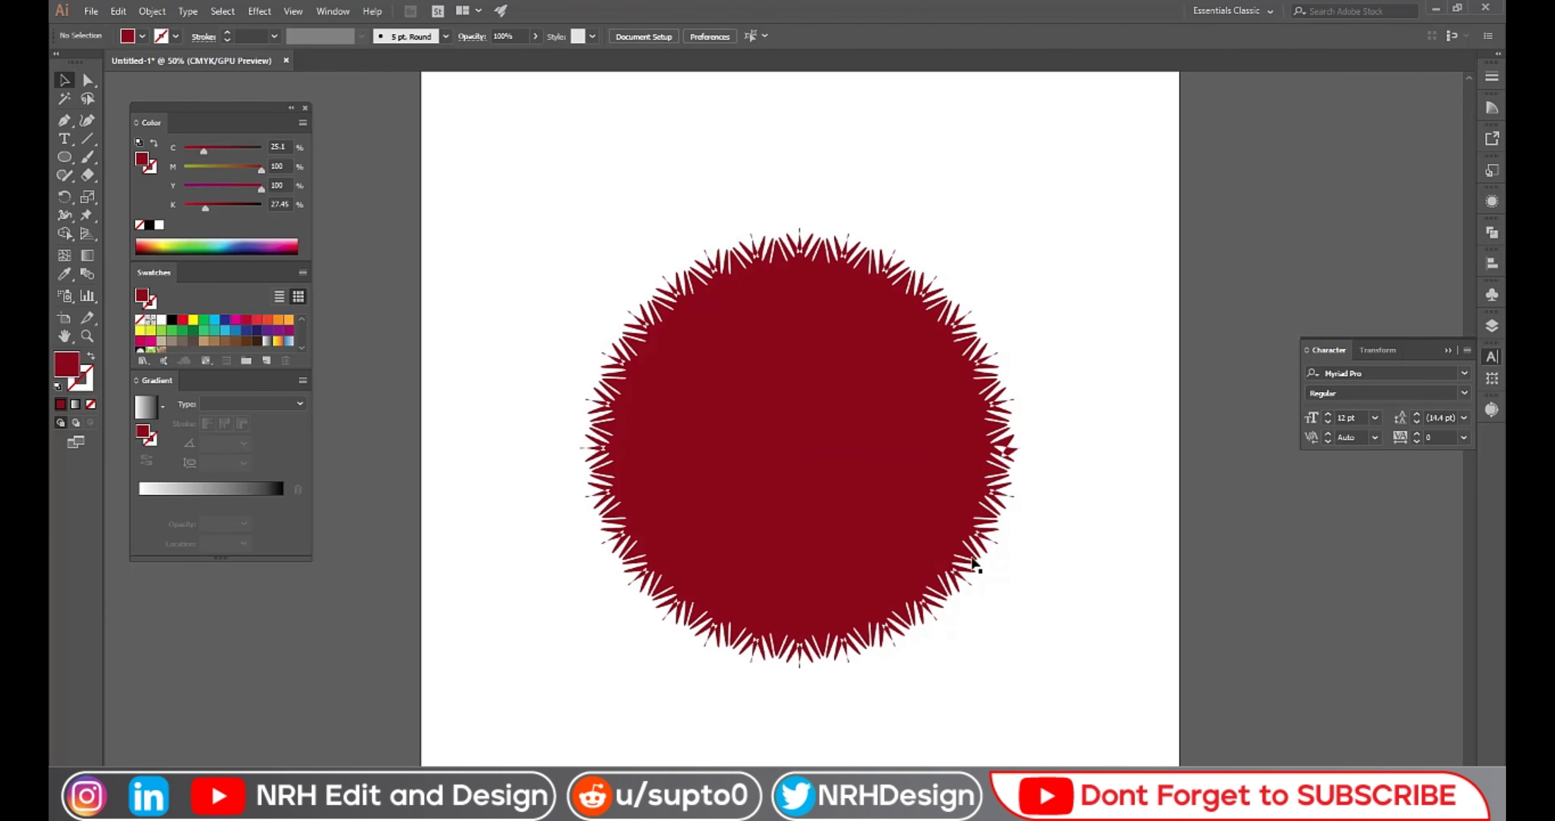
pyautogui.moveTo(991, 531); pyautogui.dragTo(712, 511)
# - Centre the spiky shape both ways on the inner circle as key object, undoing a stray white fill
pyautogui.click(954, 510)
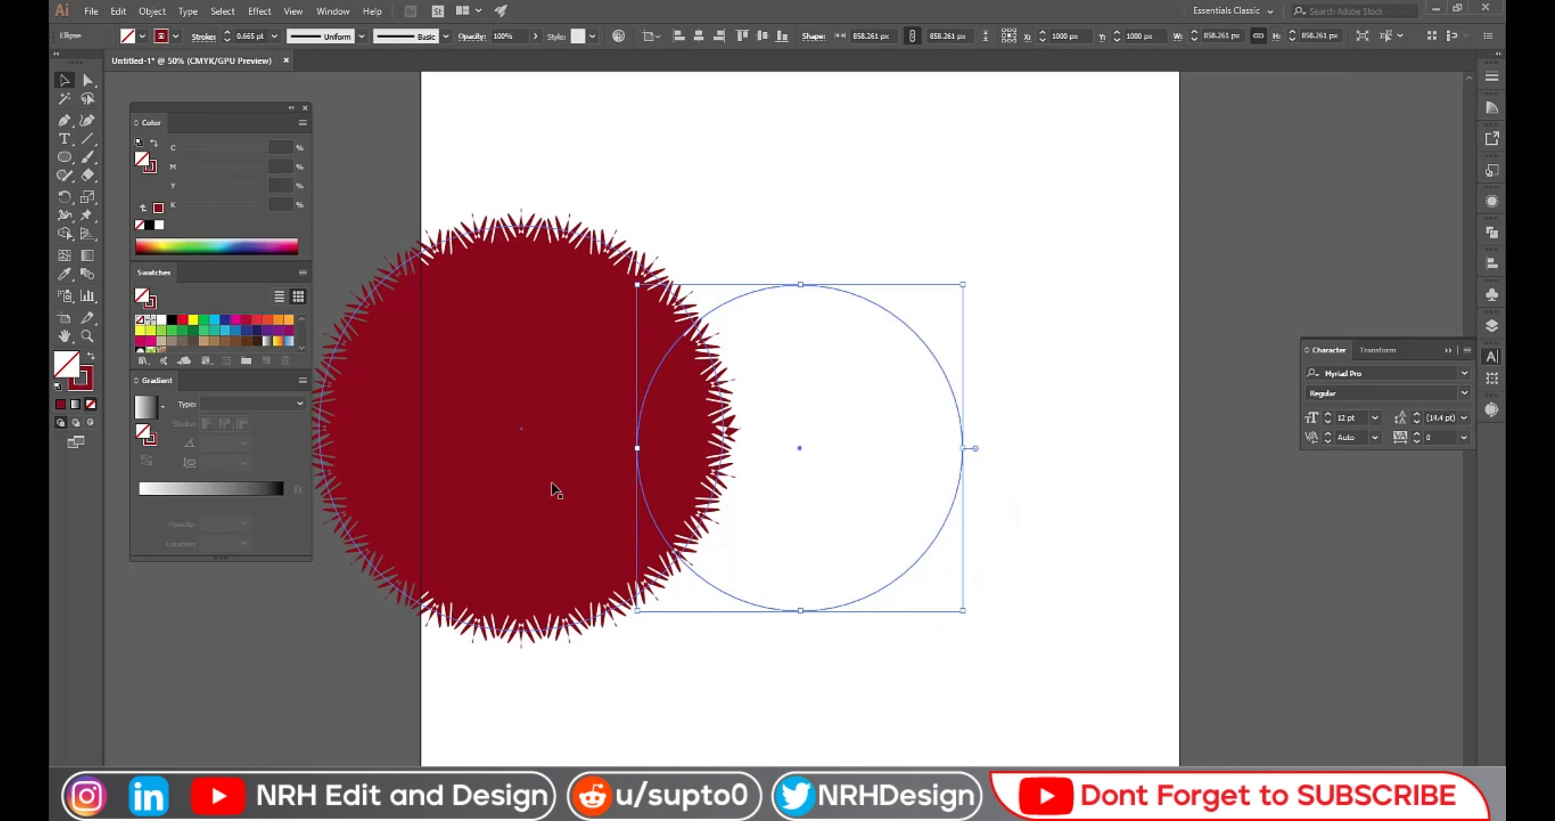
pyautogui.keyDown('shift'); pyautogui.click(604, 501); pyautogui.keyUp('shift')
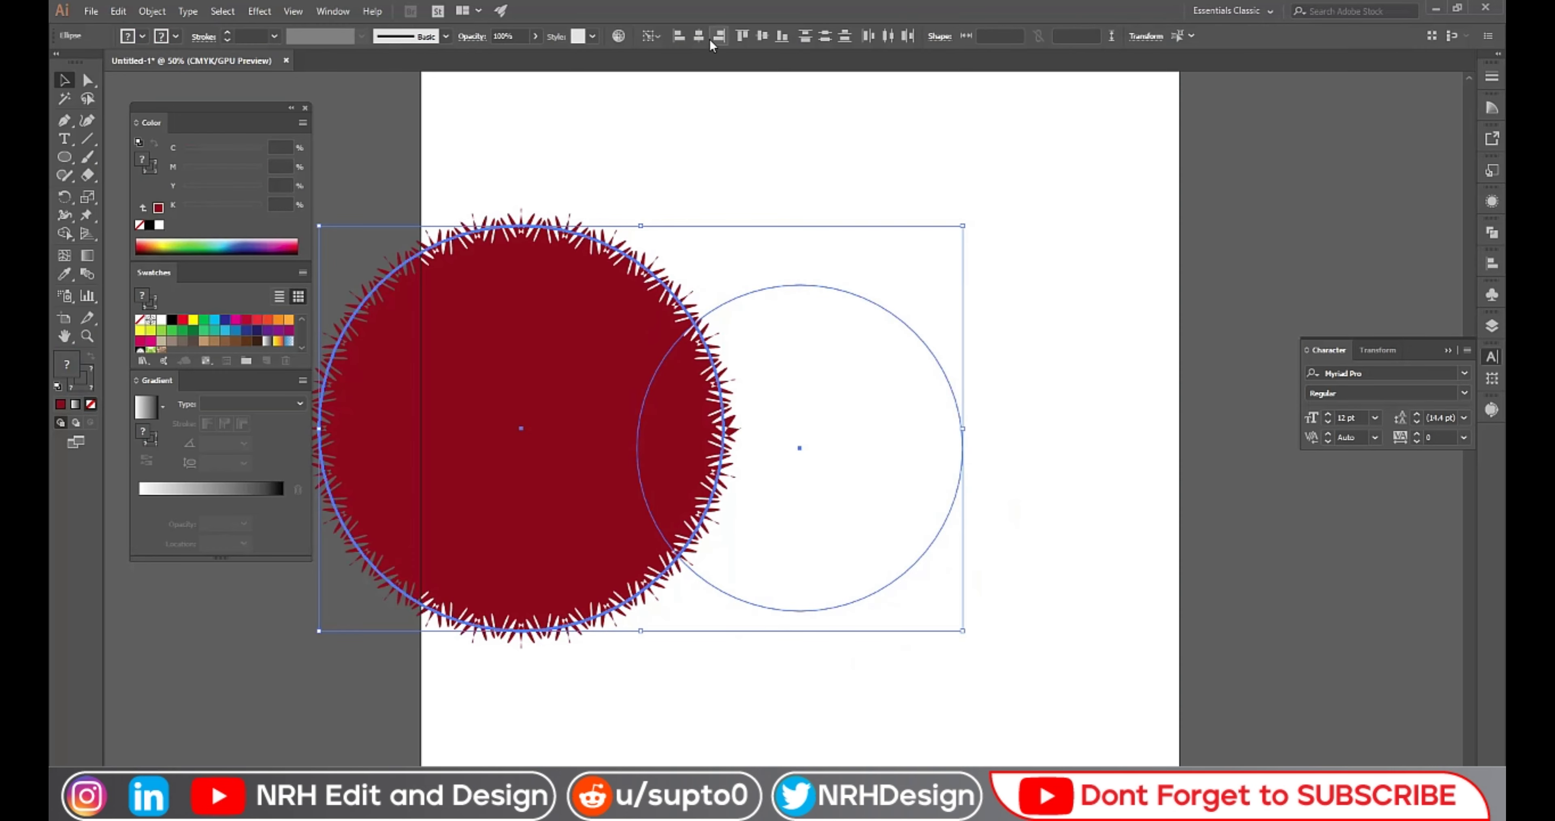
pyautogui.click(789, 290)
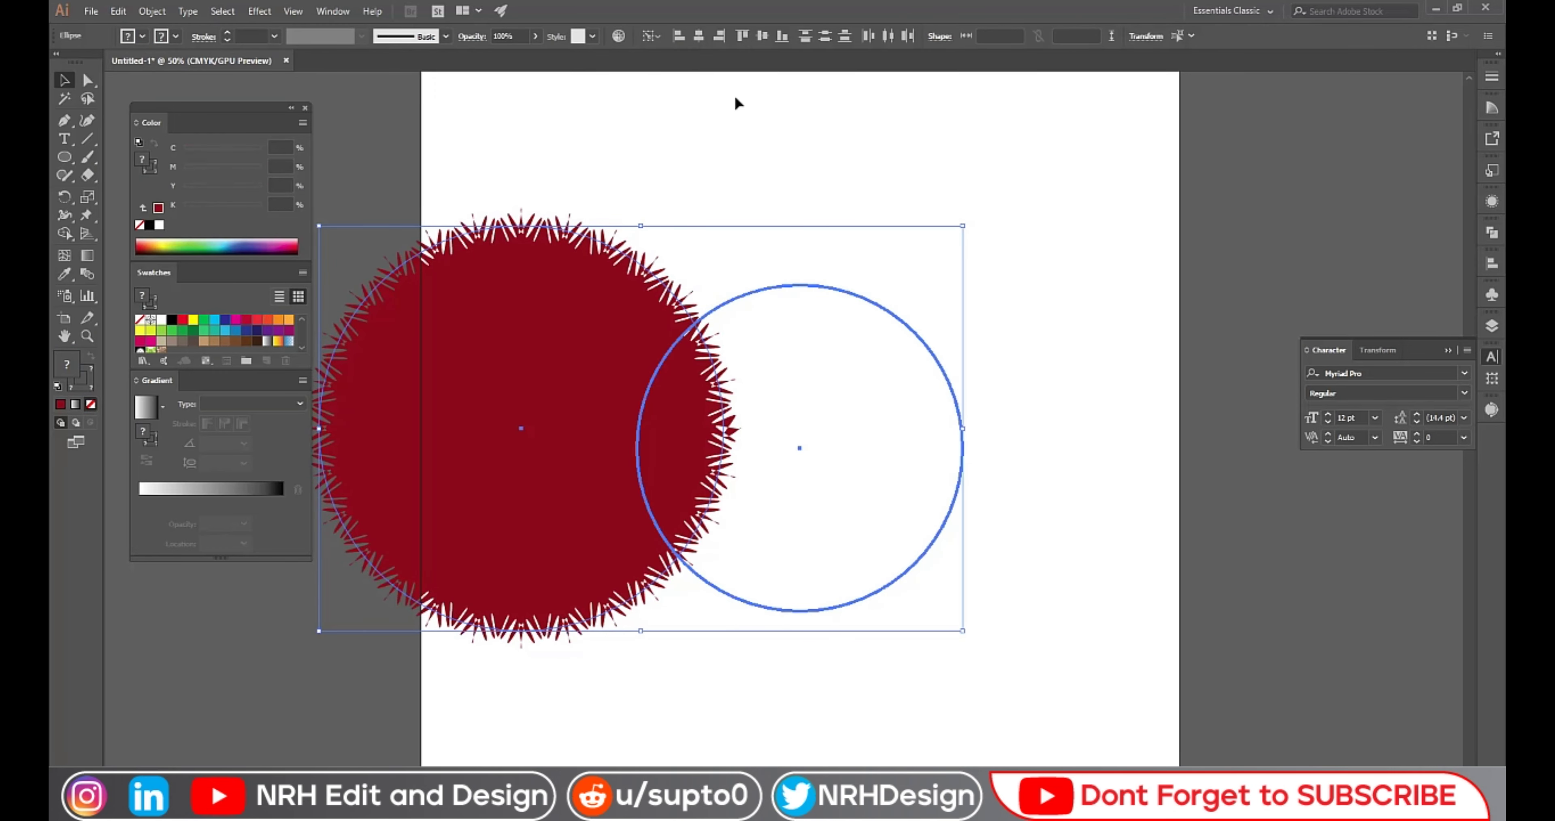
pyautogui.click(700, 37)
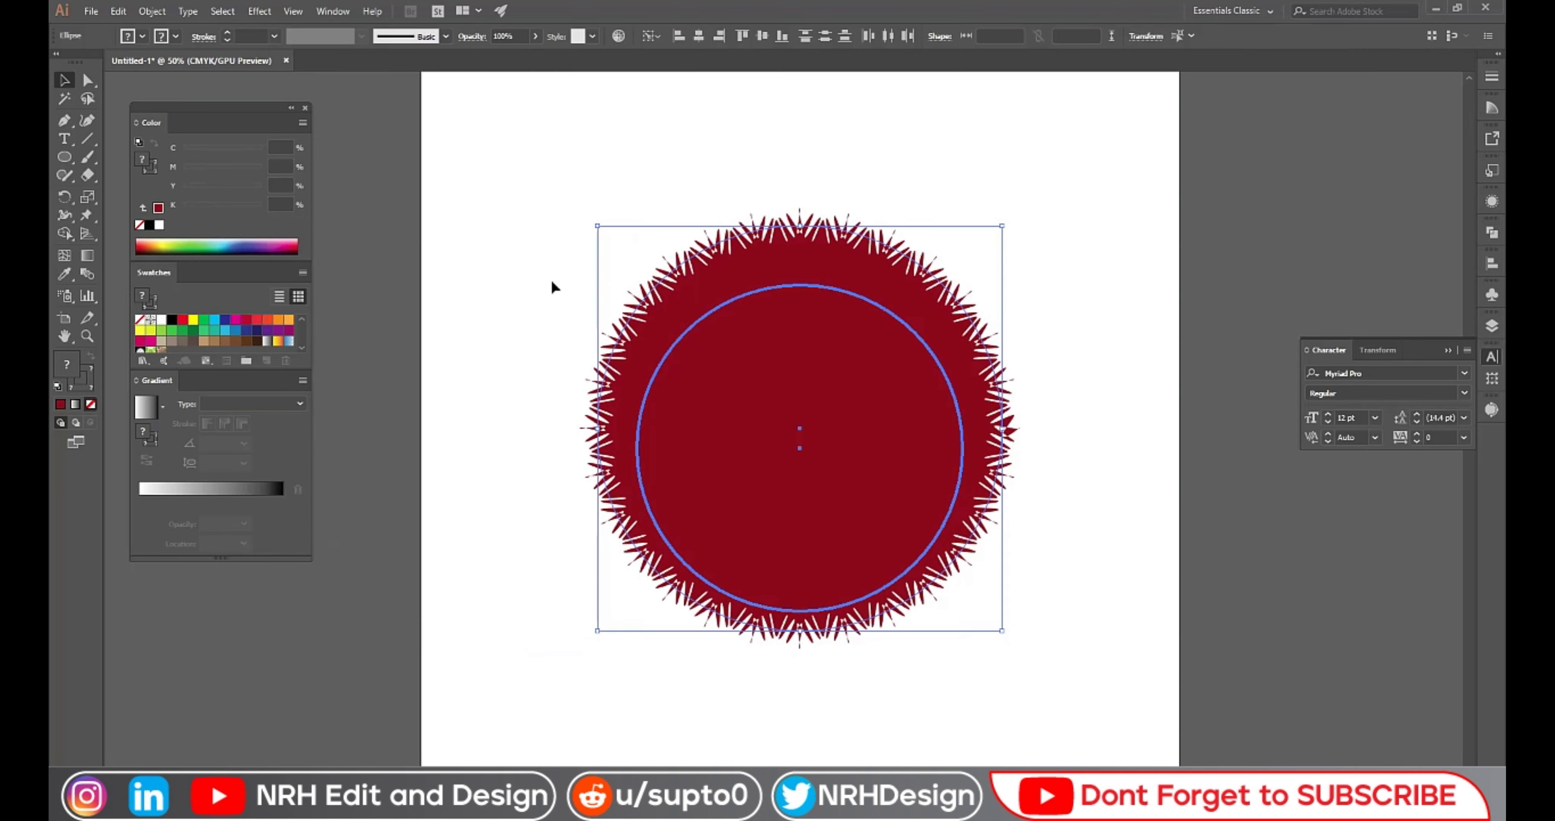
pyautogui.click(762, 36)
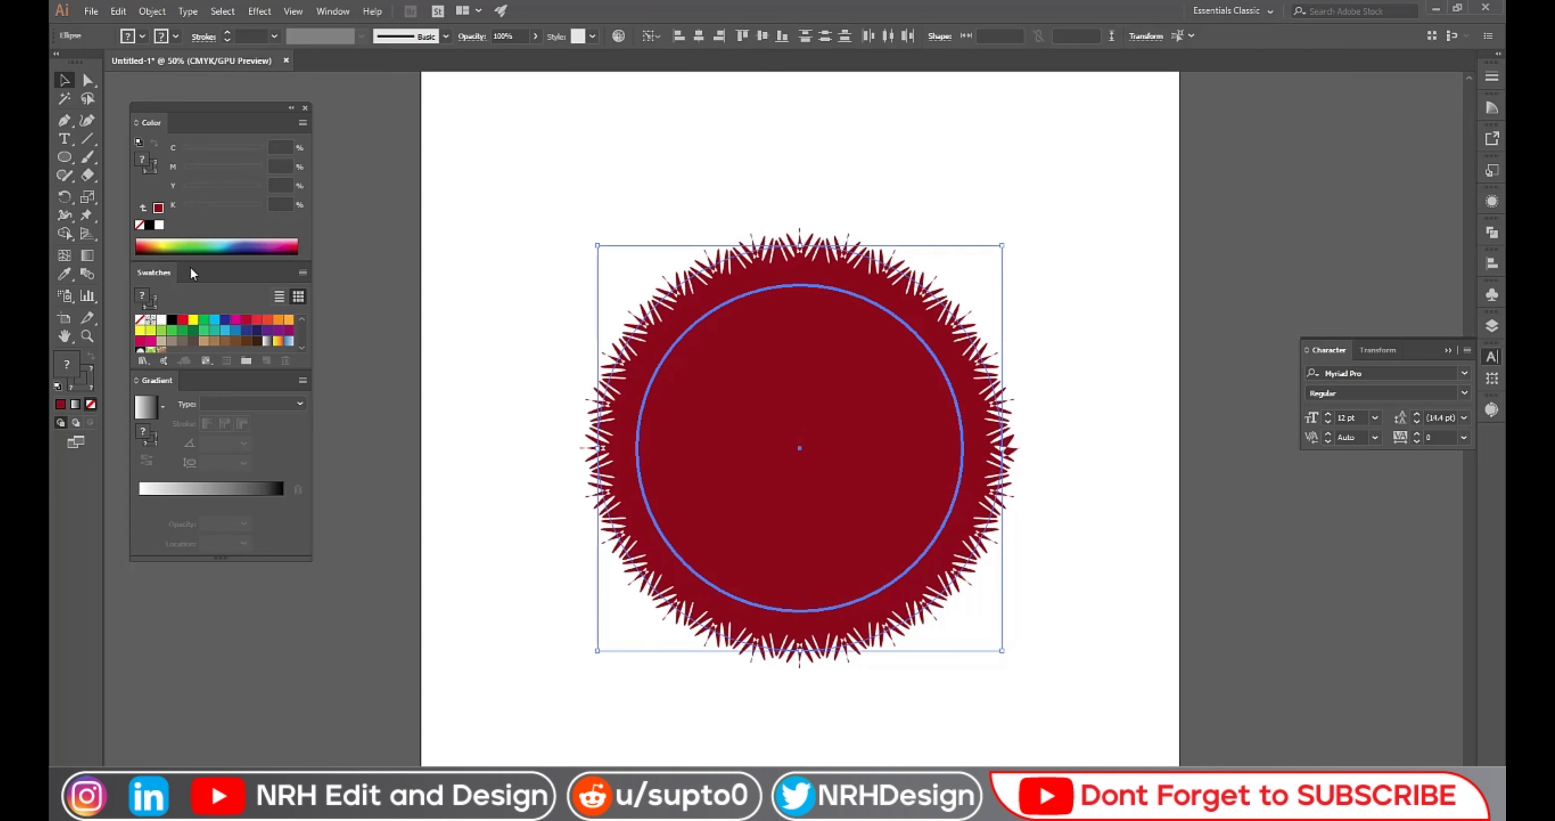
pyautogui.click(163, 321)
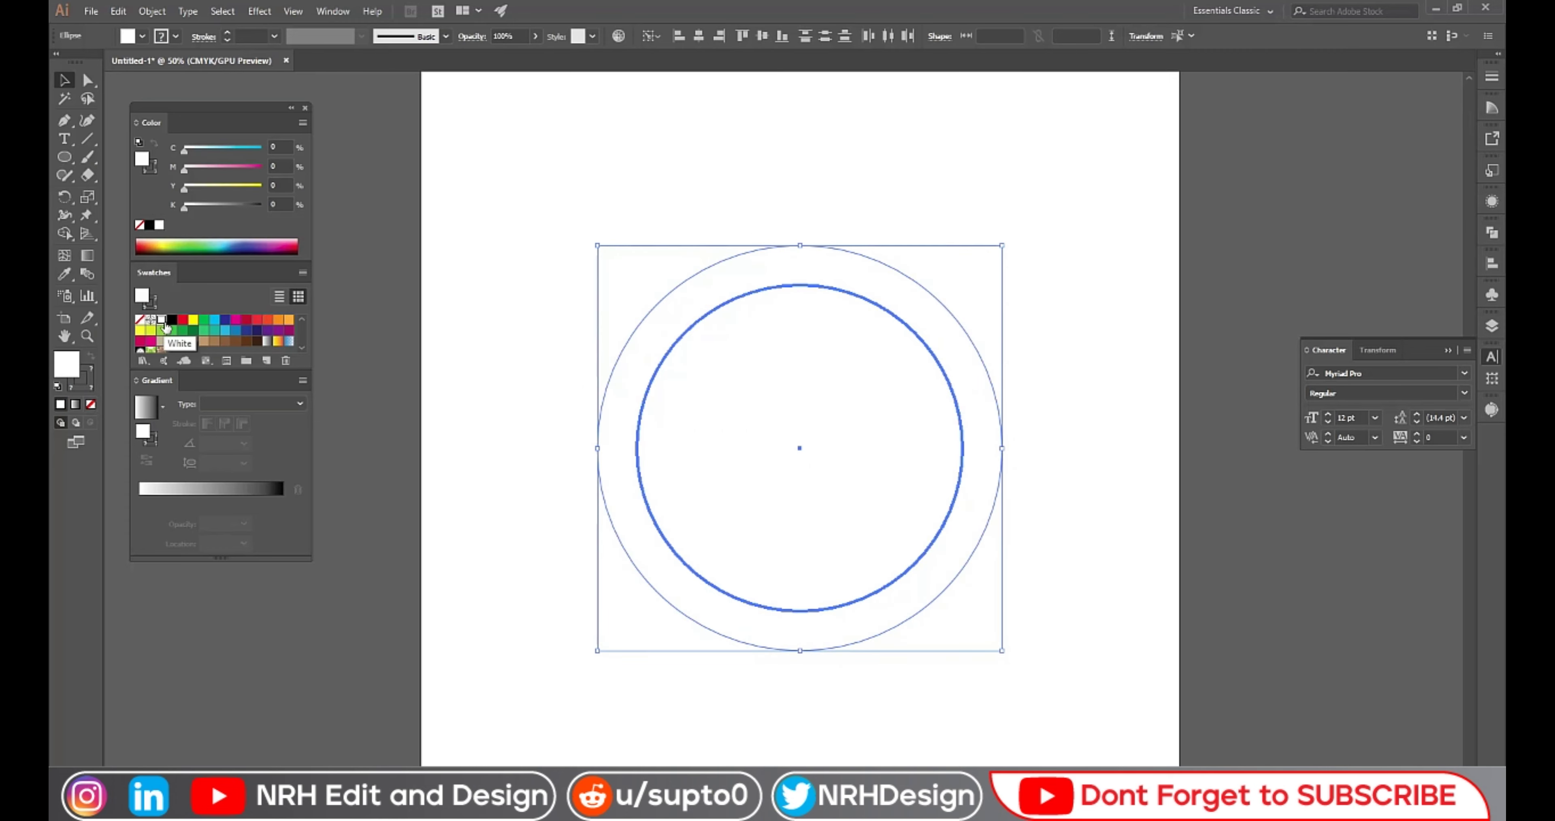
pyautogui.click(601, 199)
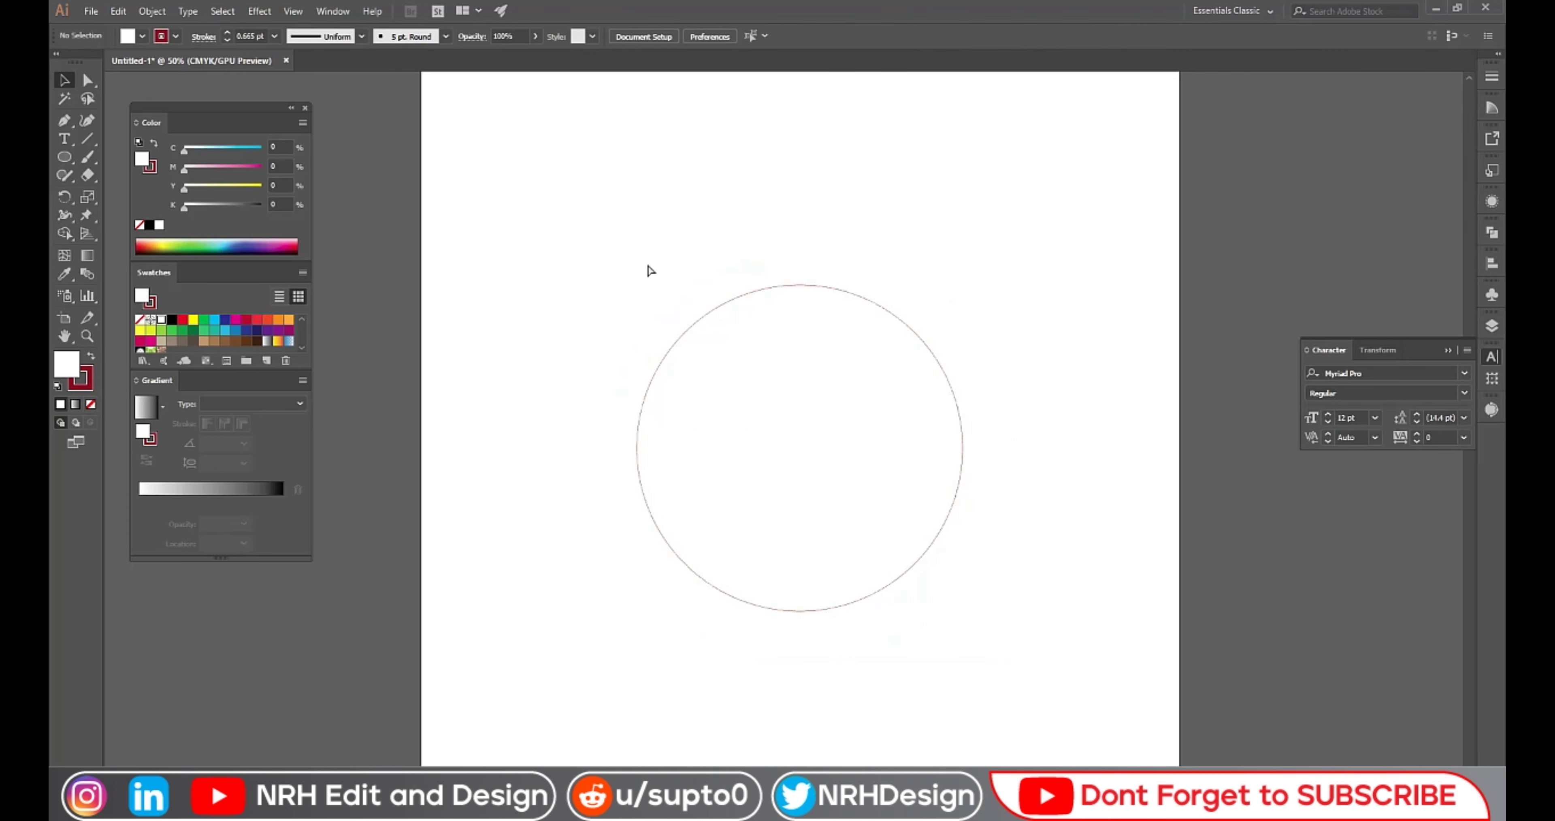
pyautogui.hotkey('ctrl', 'z')
pyautogui.hotkey('ctrl', 'z')
pyautogui.click(594, 256)
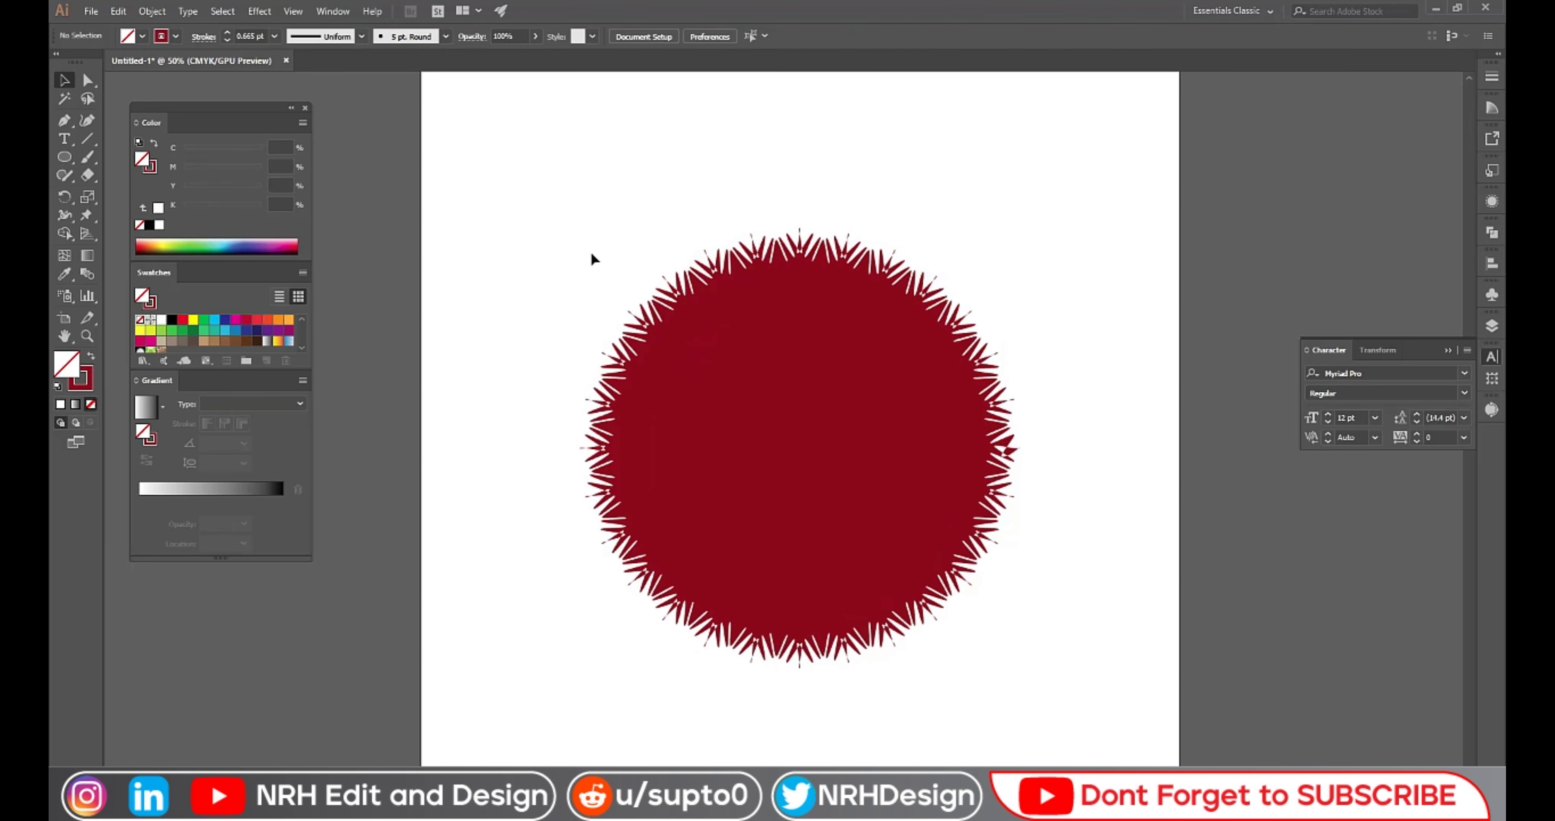
# - Give the inner circle a white stroke and no fill
pyautogui.click(673, 353)
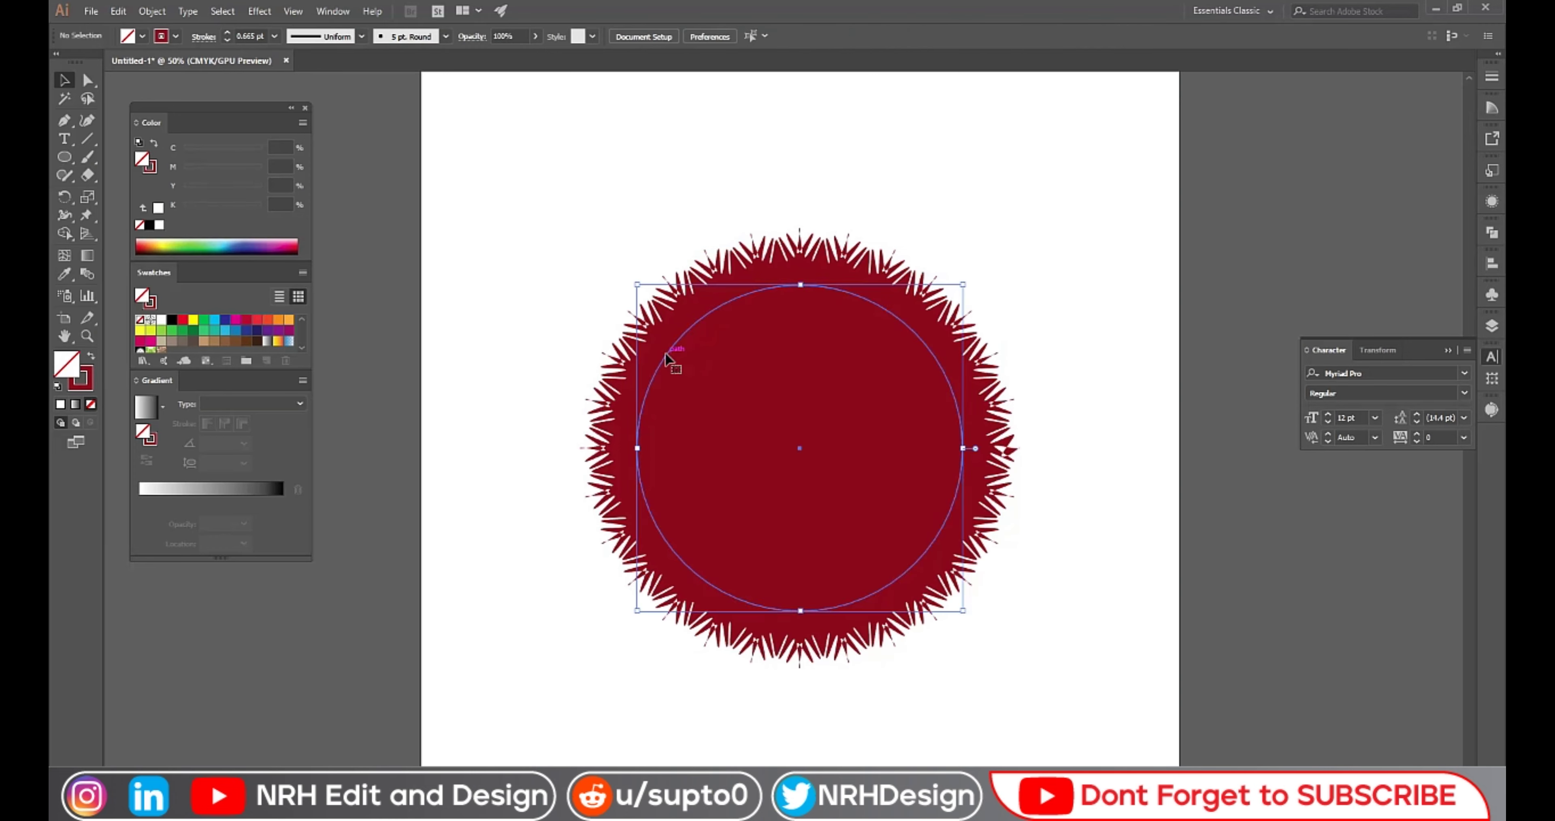
pyautogui.click(162, 320)
pyautogui.click(90, 357)
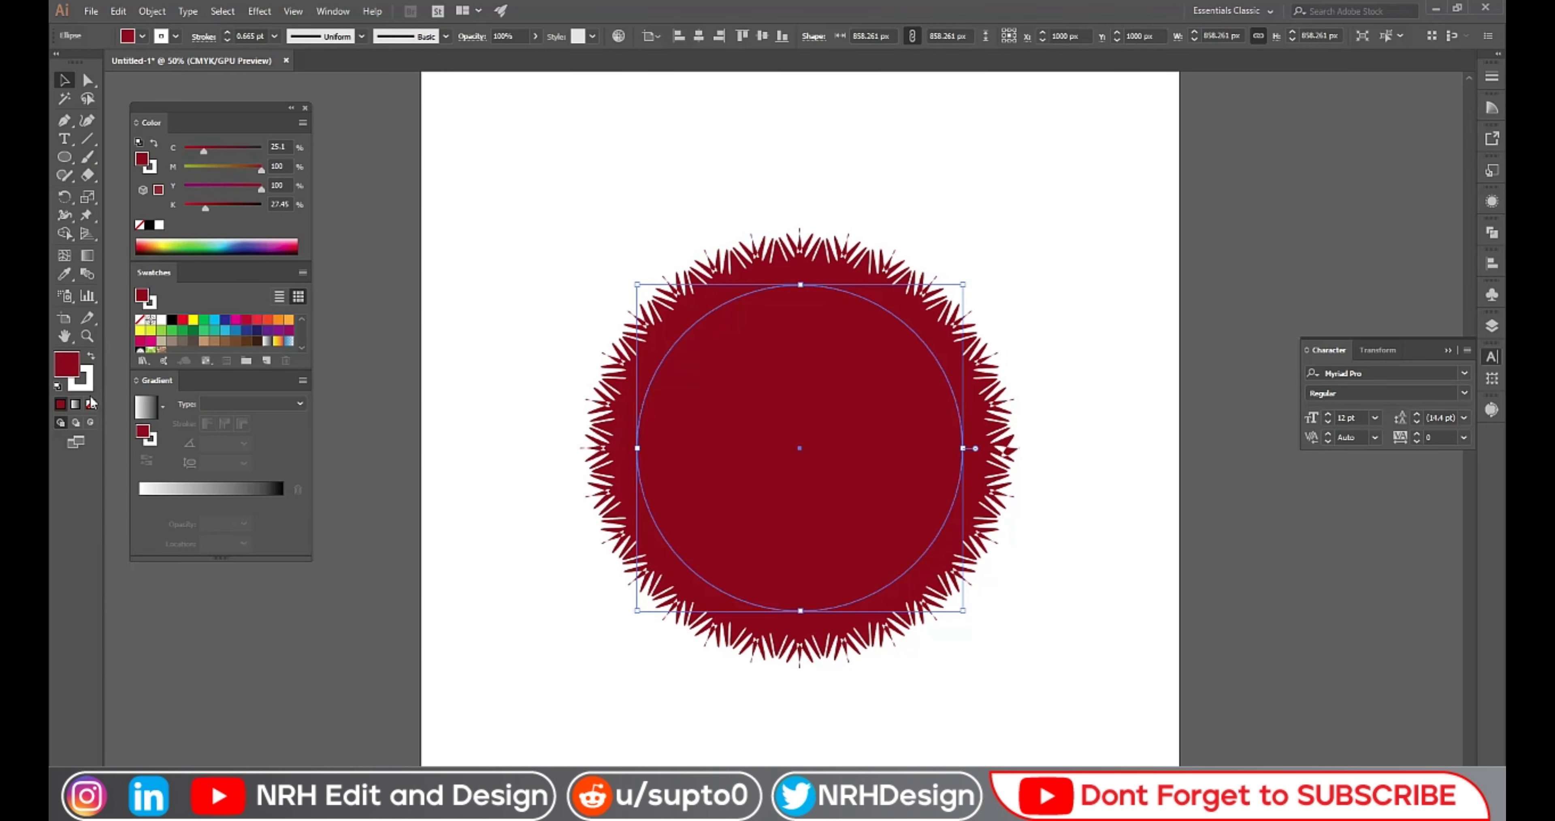
pyautogui.click(91, 404)
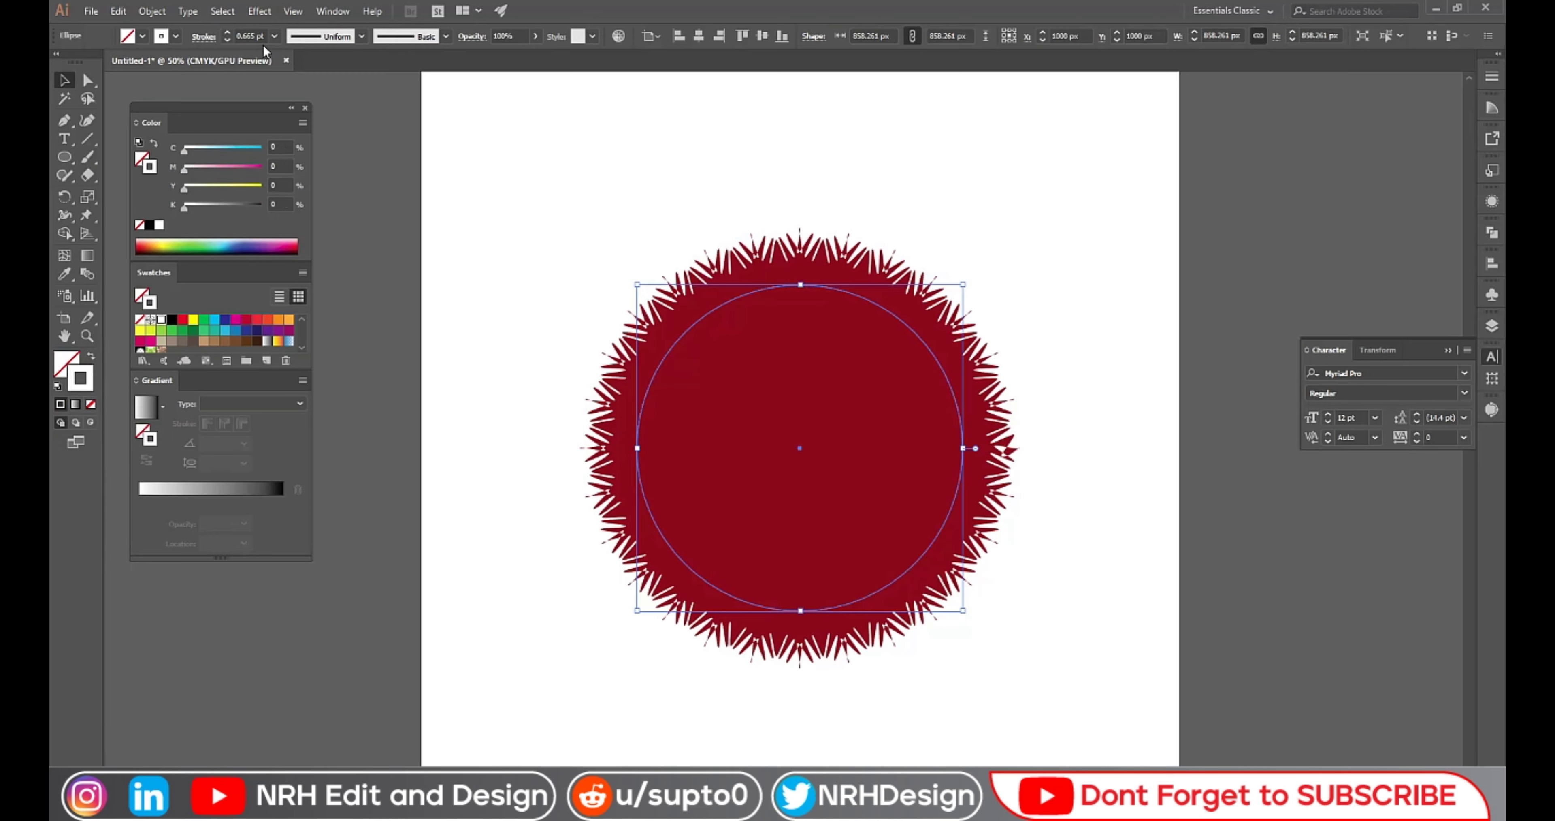
# - Set the white ring's stroke weight to 16 pt
pyautogui.click(276, 37)
pyautogui.click(296, 223)
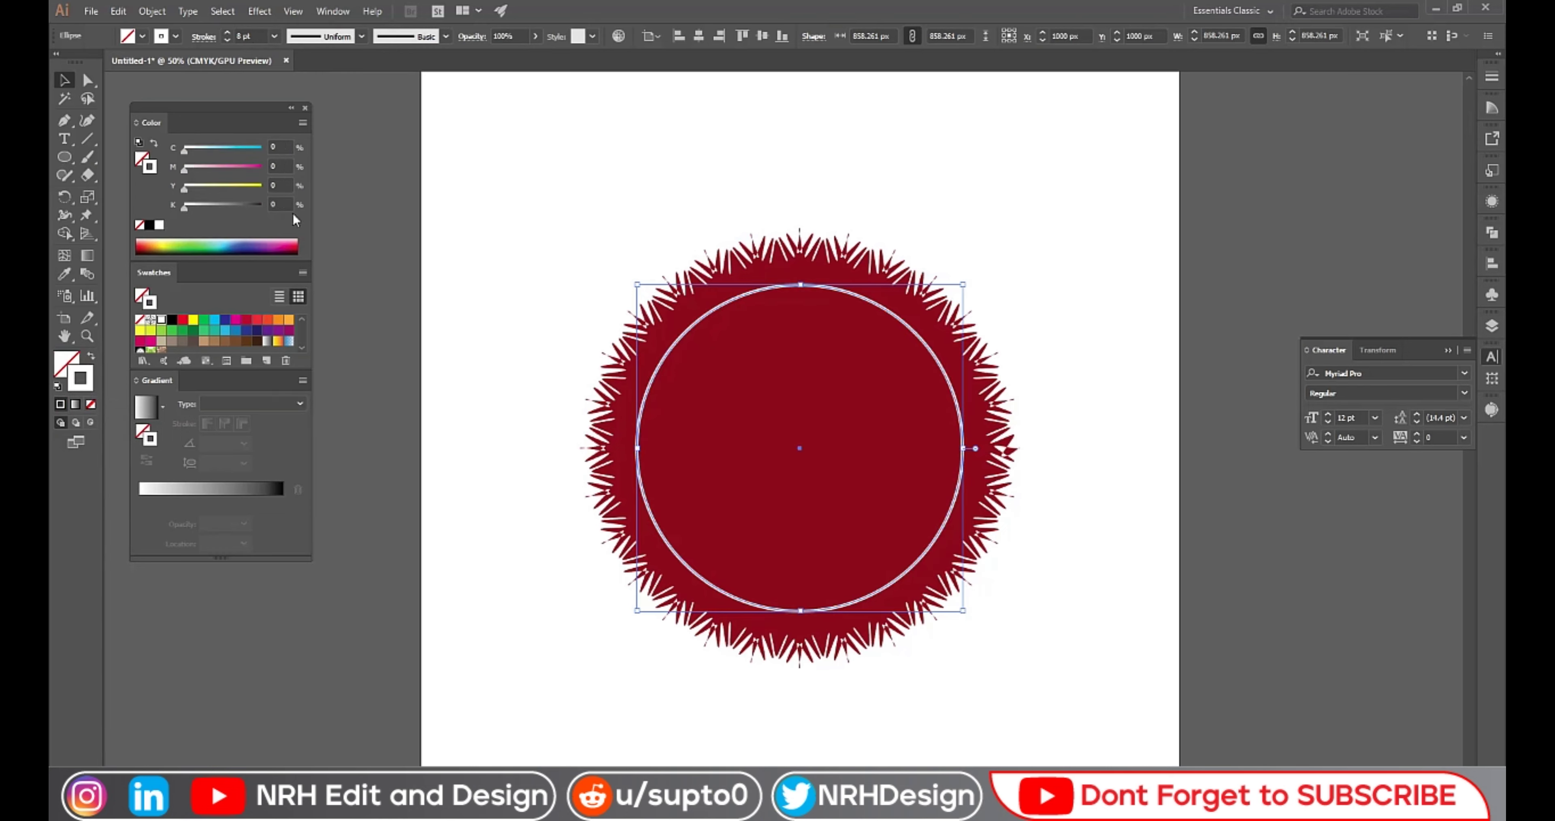
pyautogui.click(274, 36)
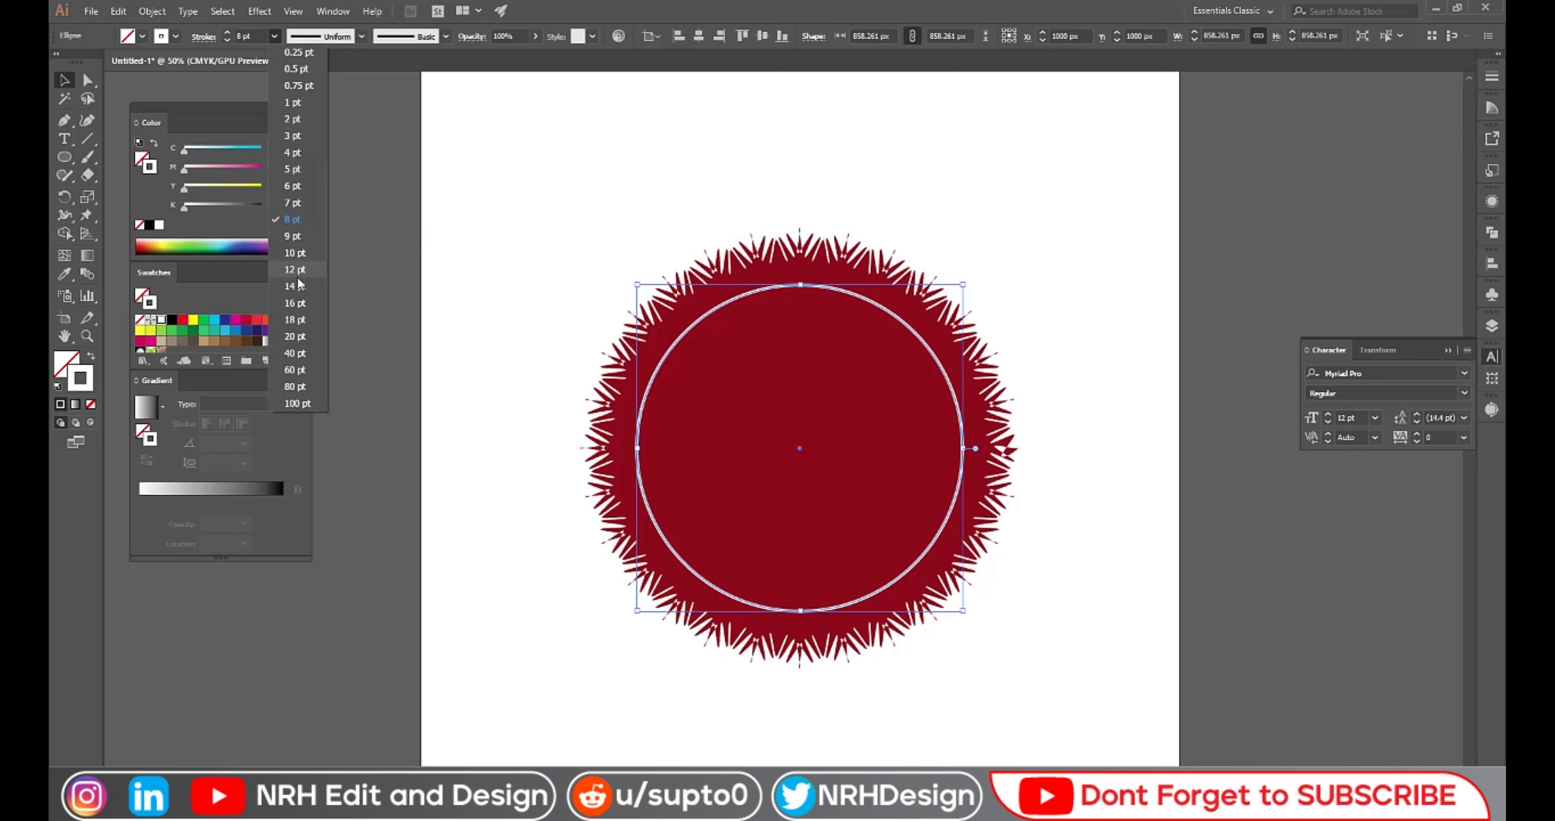
pyautogui.click(298, 277)
pyautogui.click(274, 36)
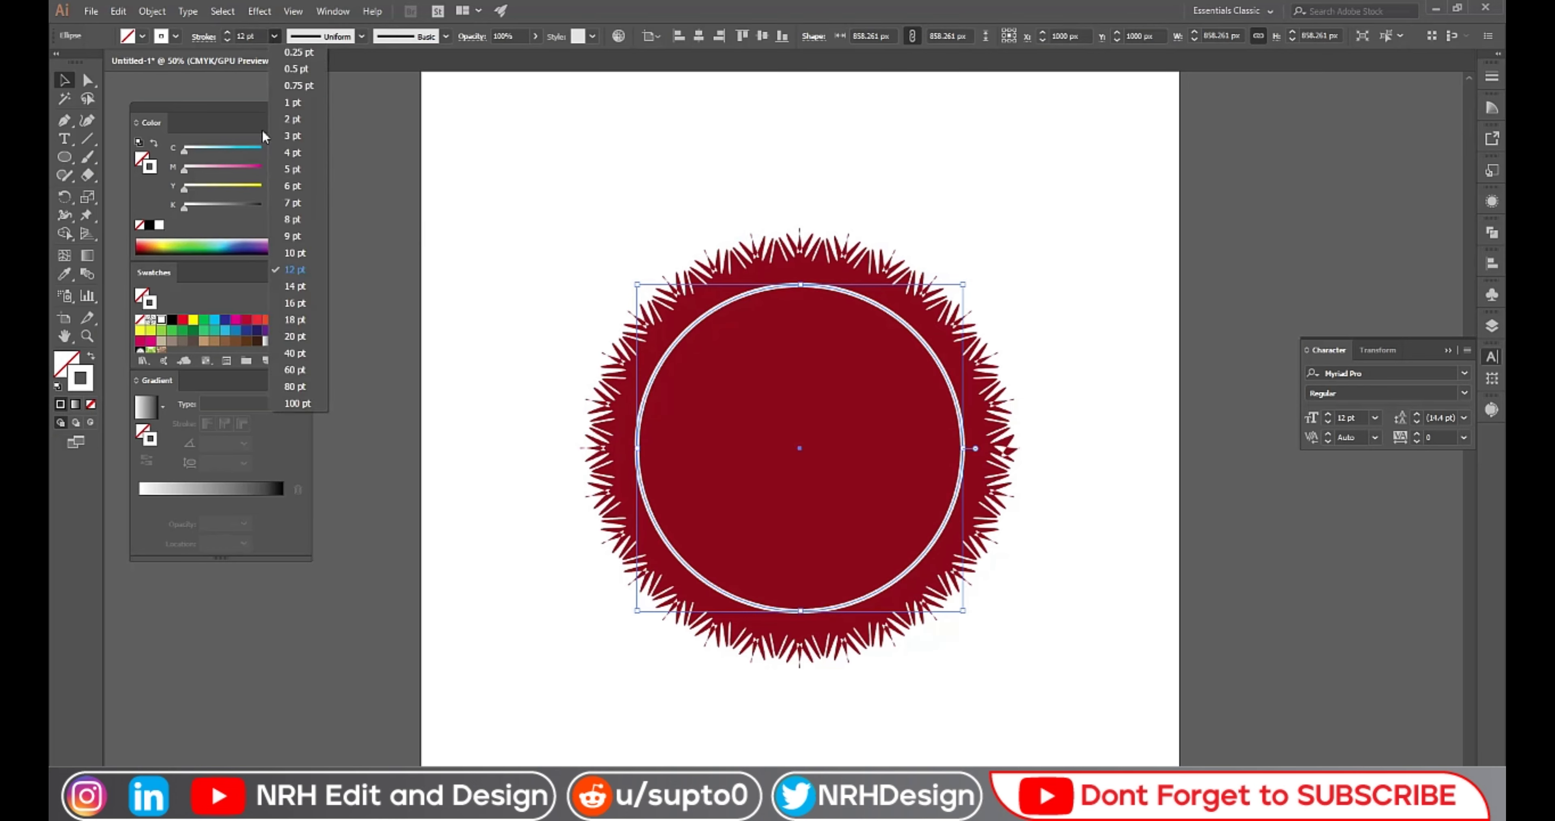
pyautogui.click(296, 303)
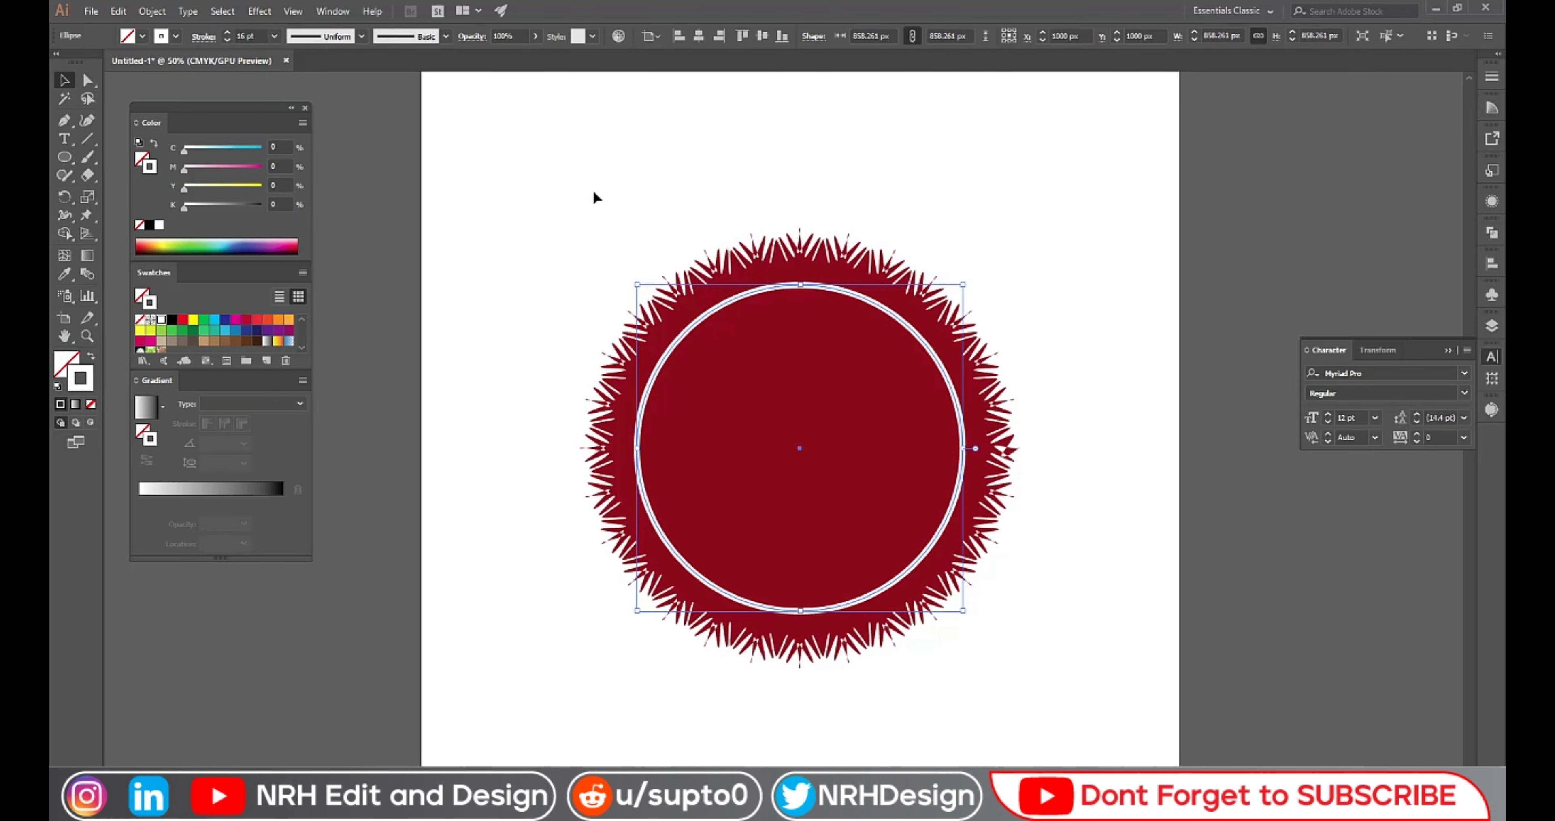
# - Deselect to preview the white ring, then select the ring again
pyautogui.click(975, 192)
pyautogui.scroll(1, 933, 611)
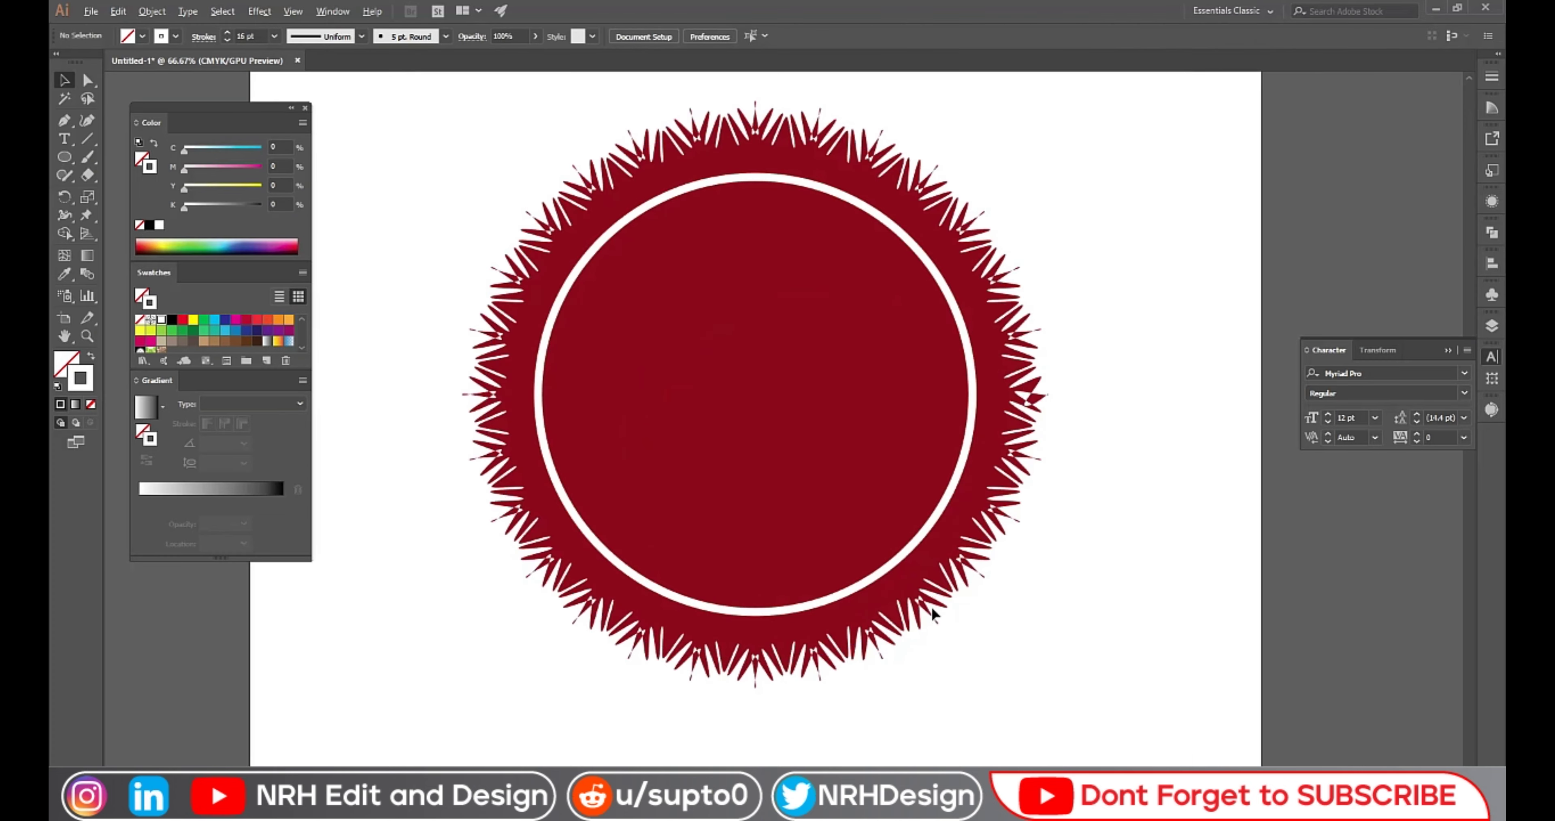
pyautogui.scroll(-1, 933, 616)
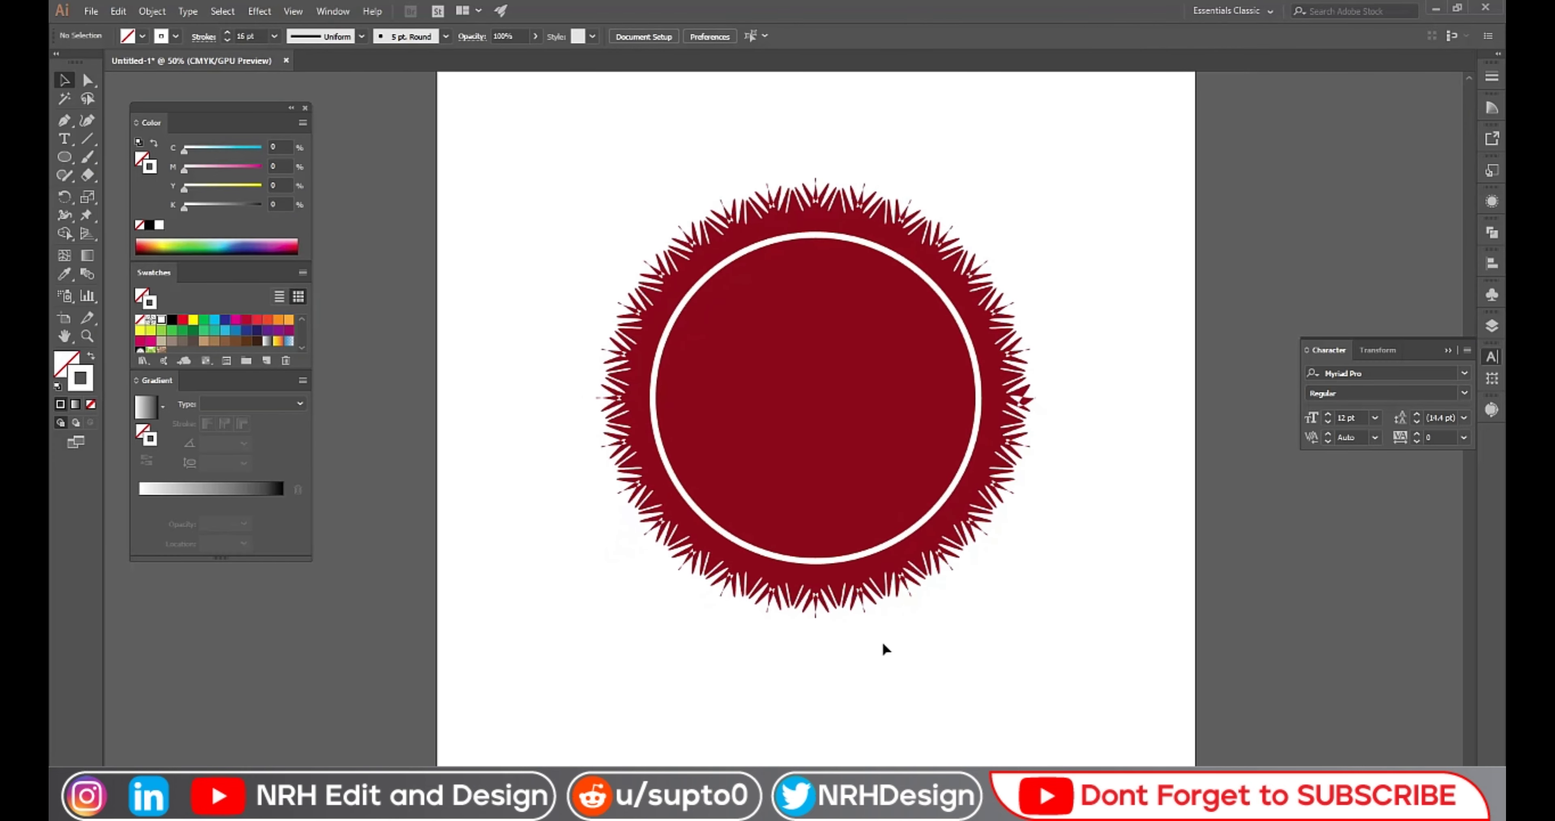
pyautogui.click(767, 557)
pyautogui.click(833, 631)
pyautogui.click(797, 561)
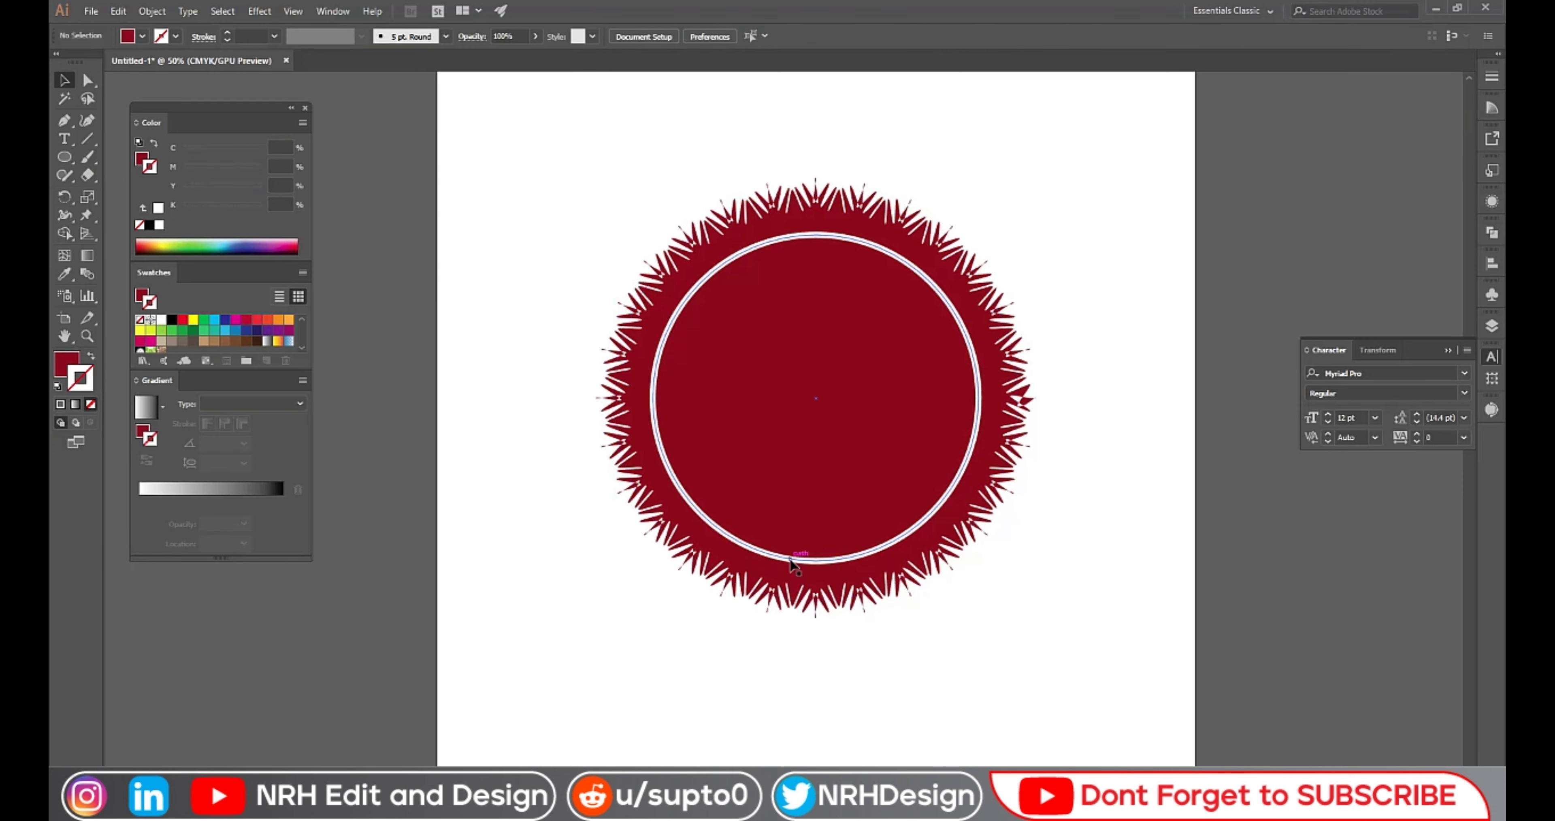
# - Make a smaller 654 px concentric copy of the white ring to carry path text
pyautogui.hotkey('ctrl', 'shift', 'b')
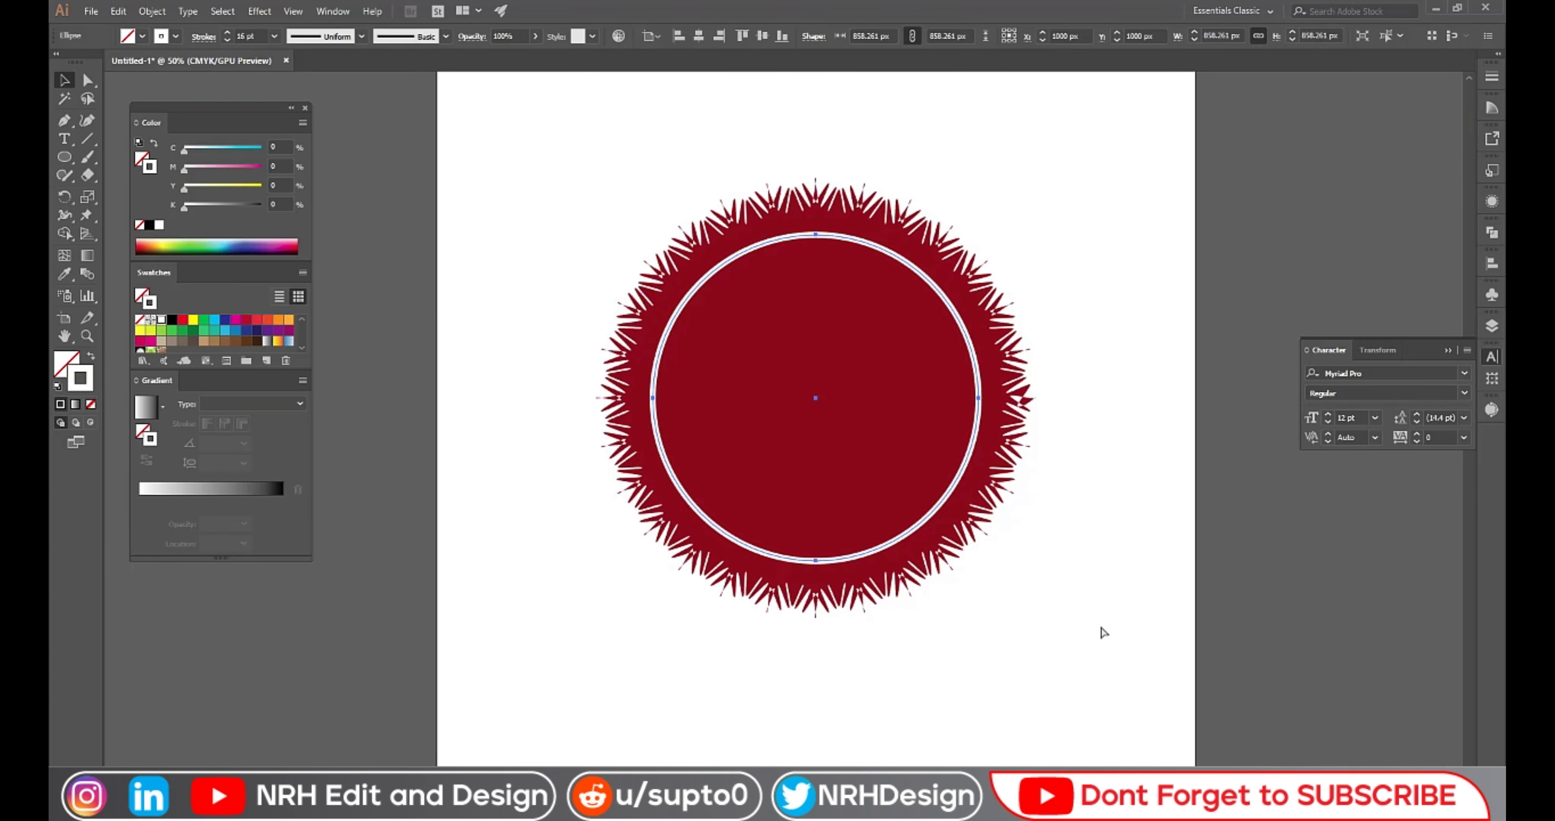
pyautogui.hotkey('ctrl', 'shift', 'b')
pyautogui.moveTo(980, 563); pyautogui.dragTo(947, 561)
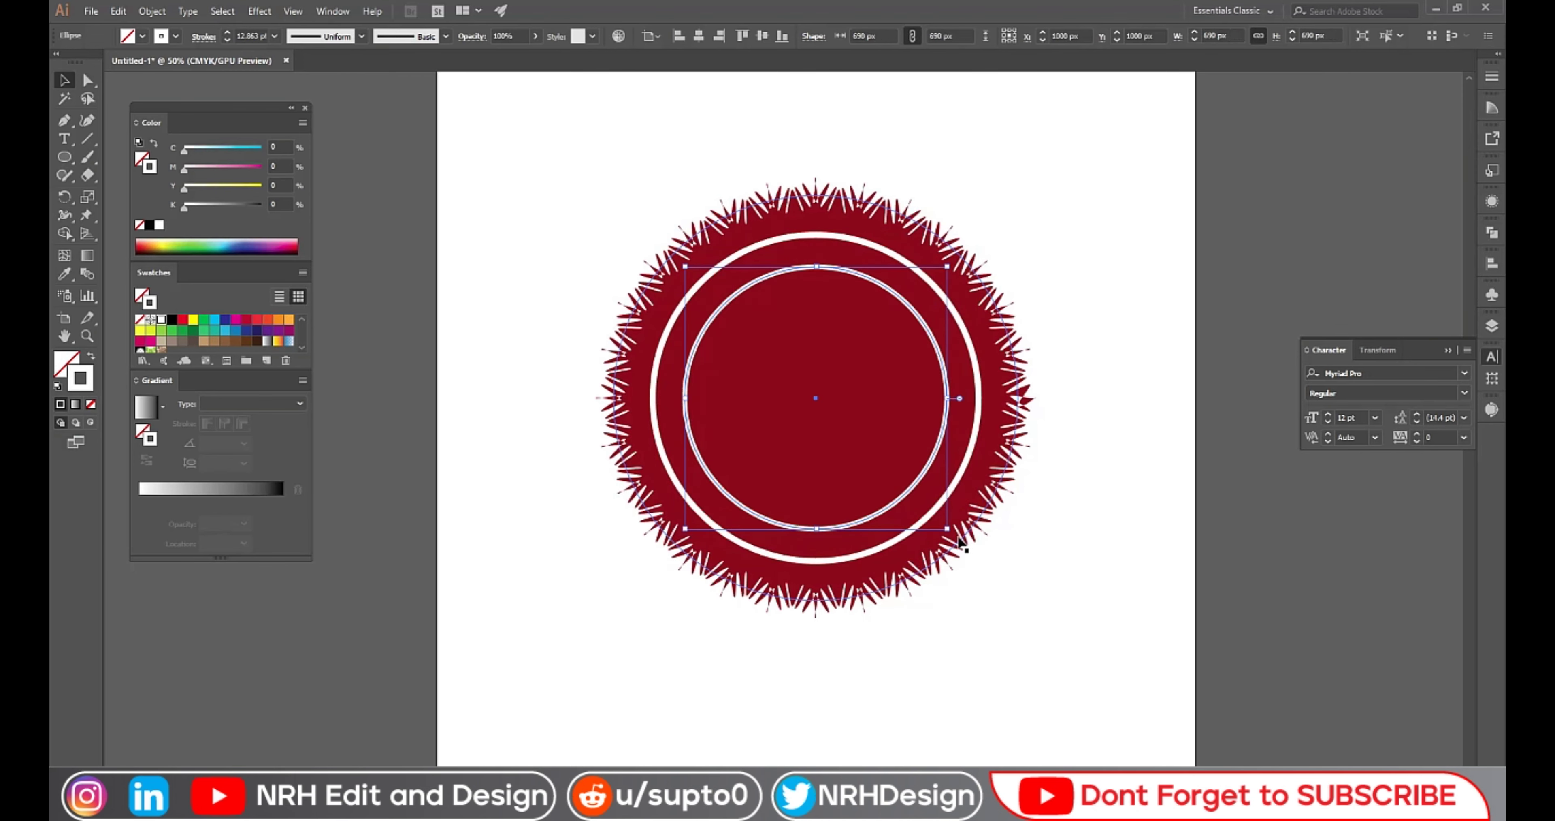
pyautogui.moveTo(945, 531); pyautogui.dragTo(938, 531)
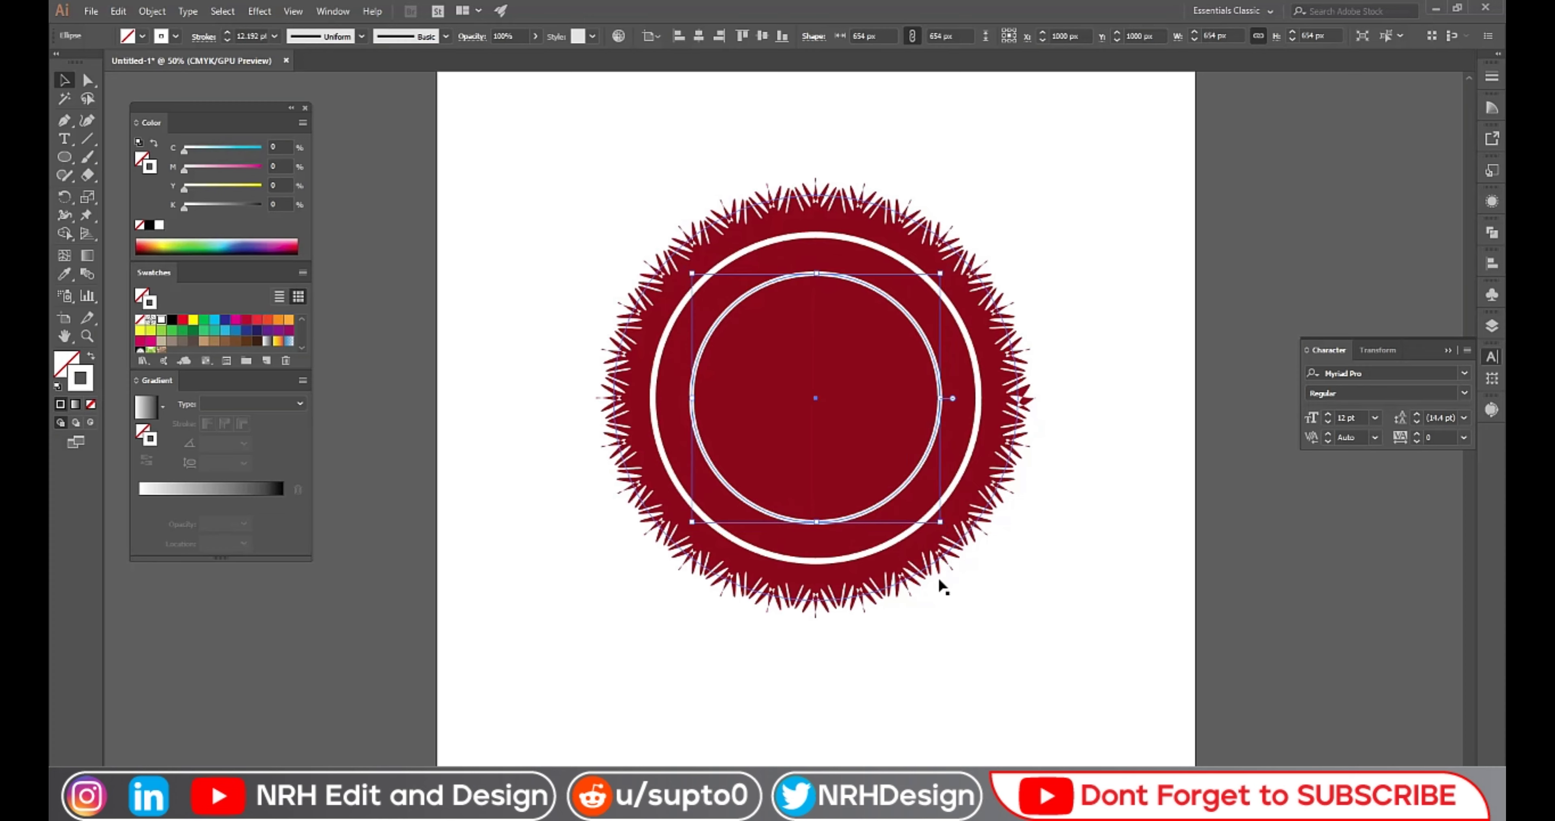
pyautogui.click(932, 600)
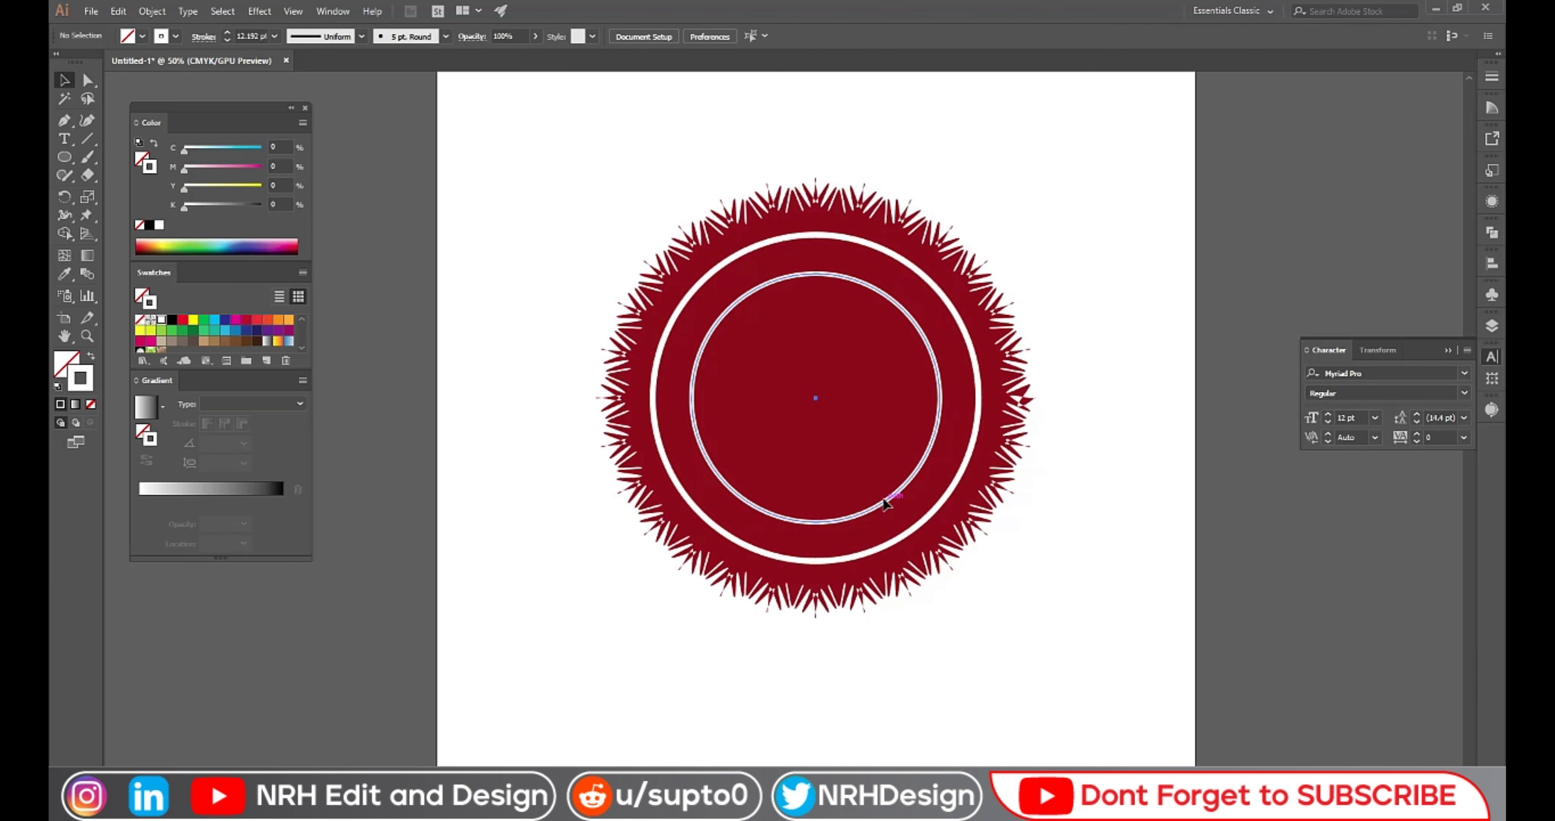
pyautogui.click(887, 504)
pyautogui.keyDown('alt'); pyautogui.click(65, 138); pyautogui.keyUp('alt')
pyautogui.keyDown('alt'); pyautogui.click(65, 138); pyautogui.keyUp('alt')
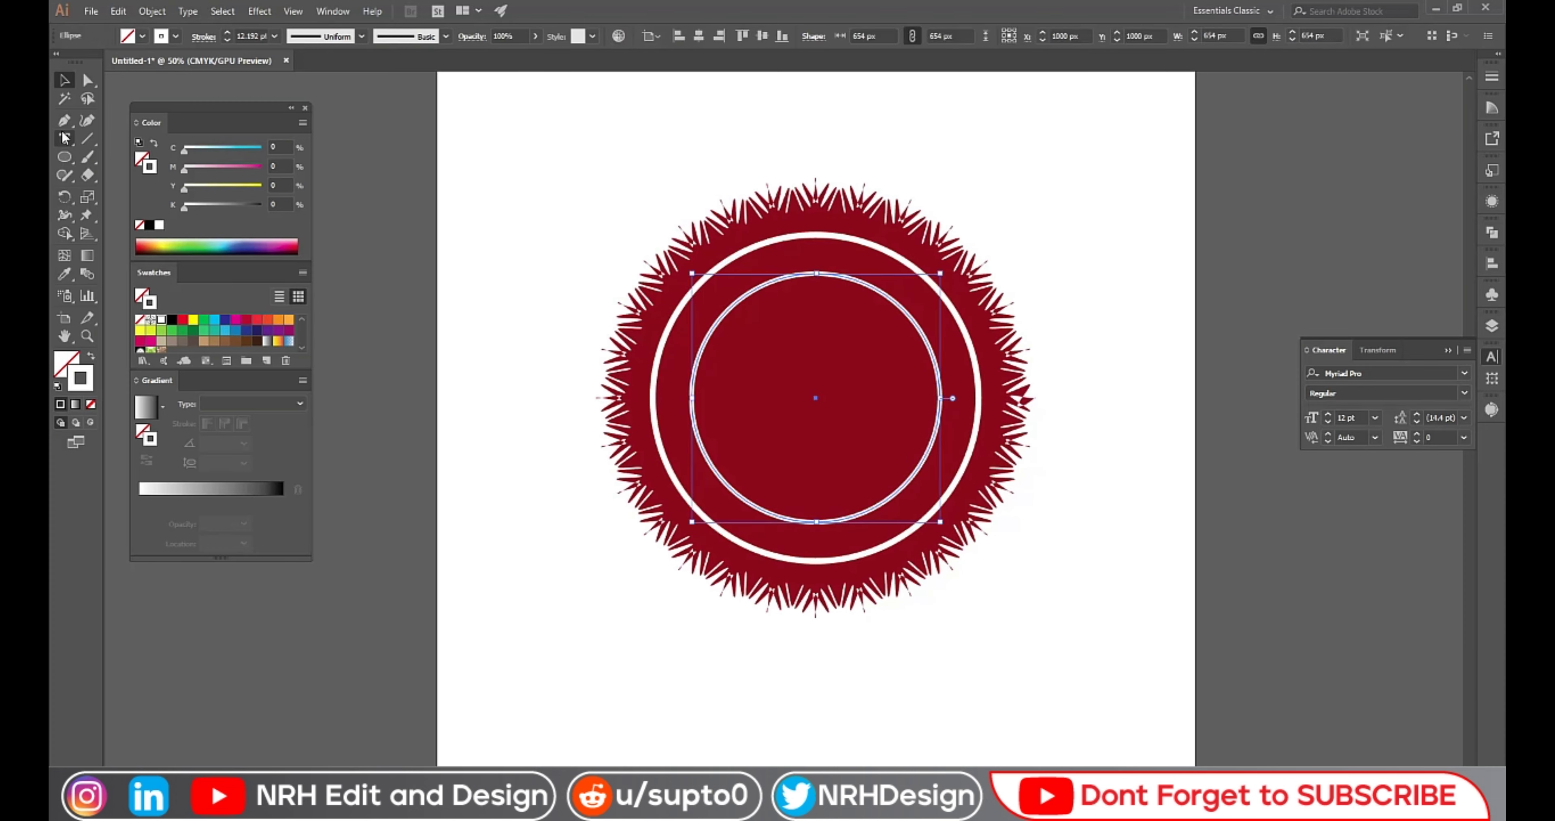
pyautogui.hotkey('ctrl', '+')
pyautogui.hotkey('ctrl', '+')
pyautogui.hotkey('ctrl', '+')
# - Place path text on the smaller ring, delete the placeholder, and select the text object
pyautogui.click(890, 254)
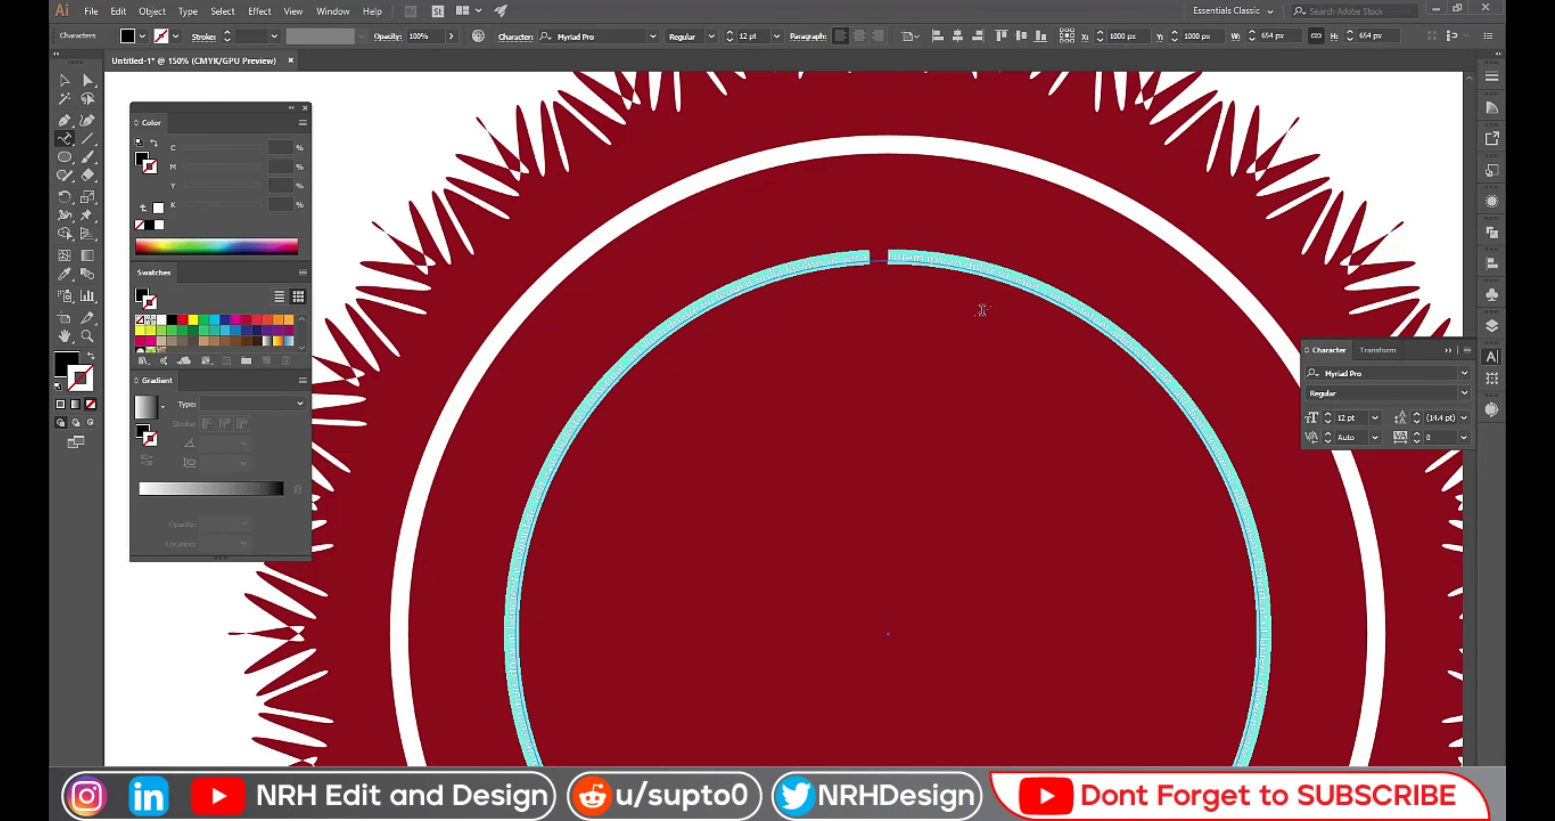
pyautogui.hotkey('ctrl', '-')
pyautogui.hotkey('ctrl', '-')
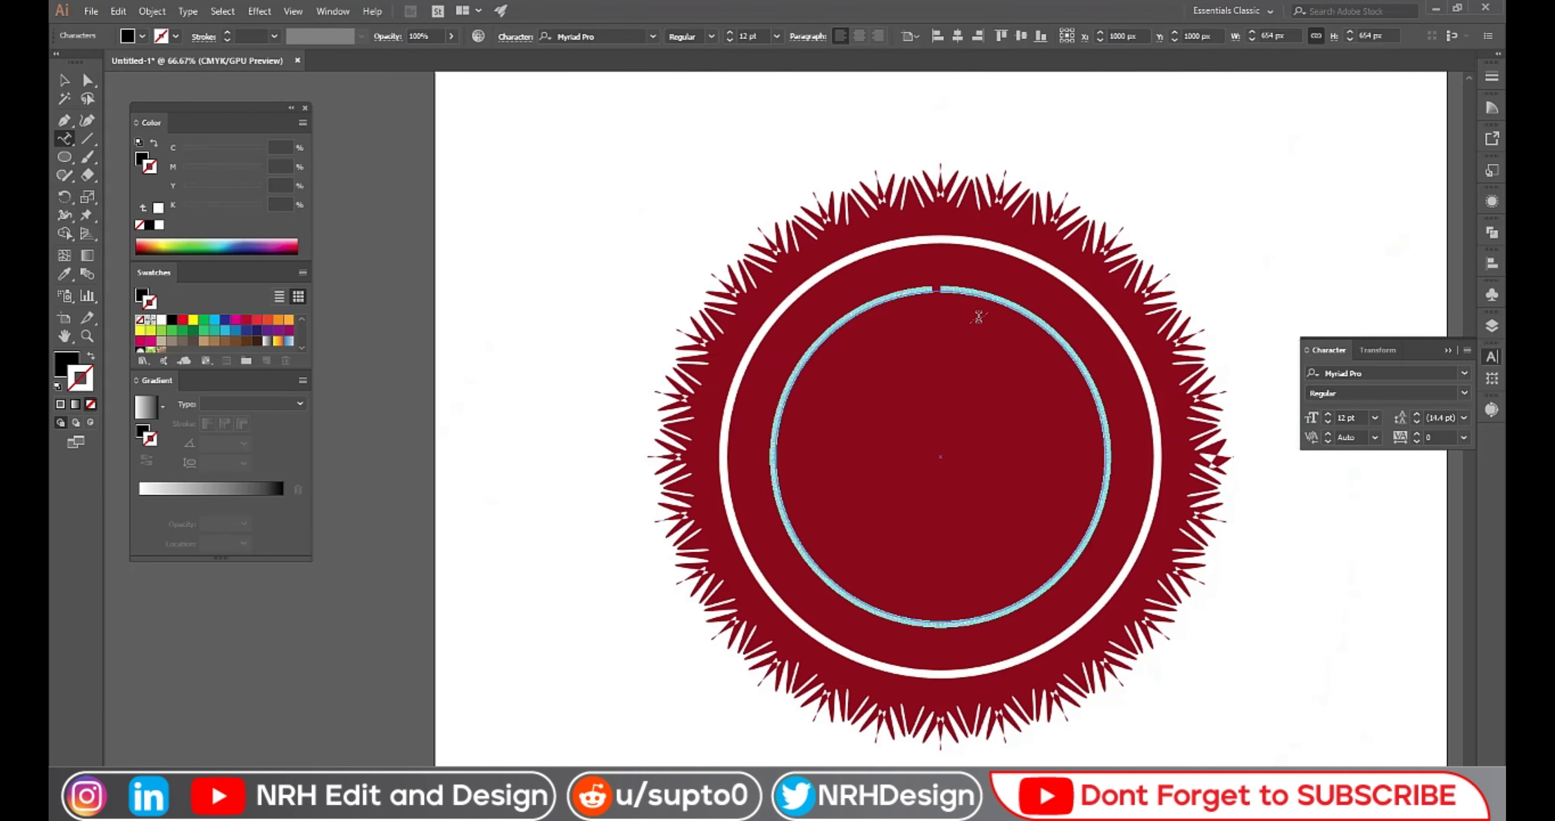
pyautogui.press('BackSpace')
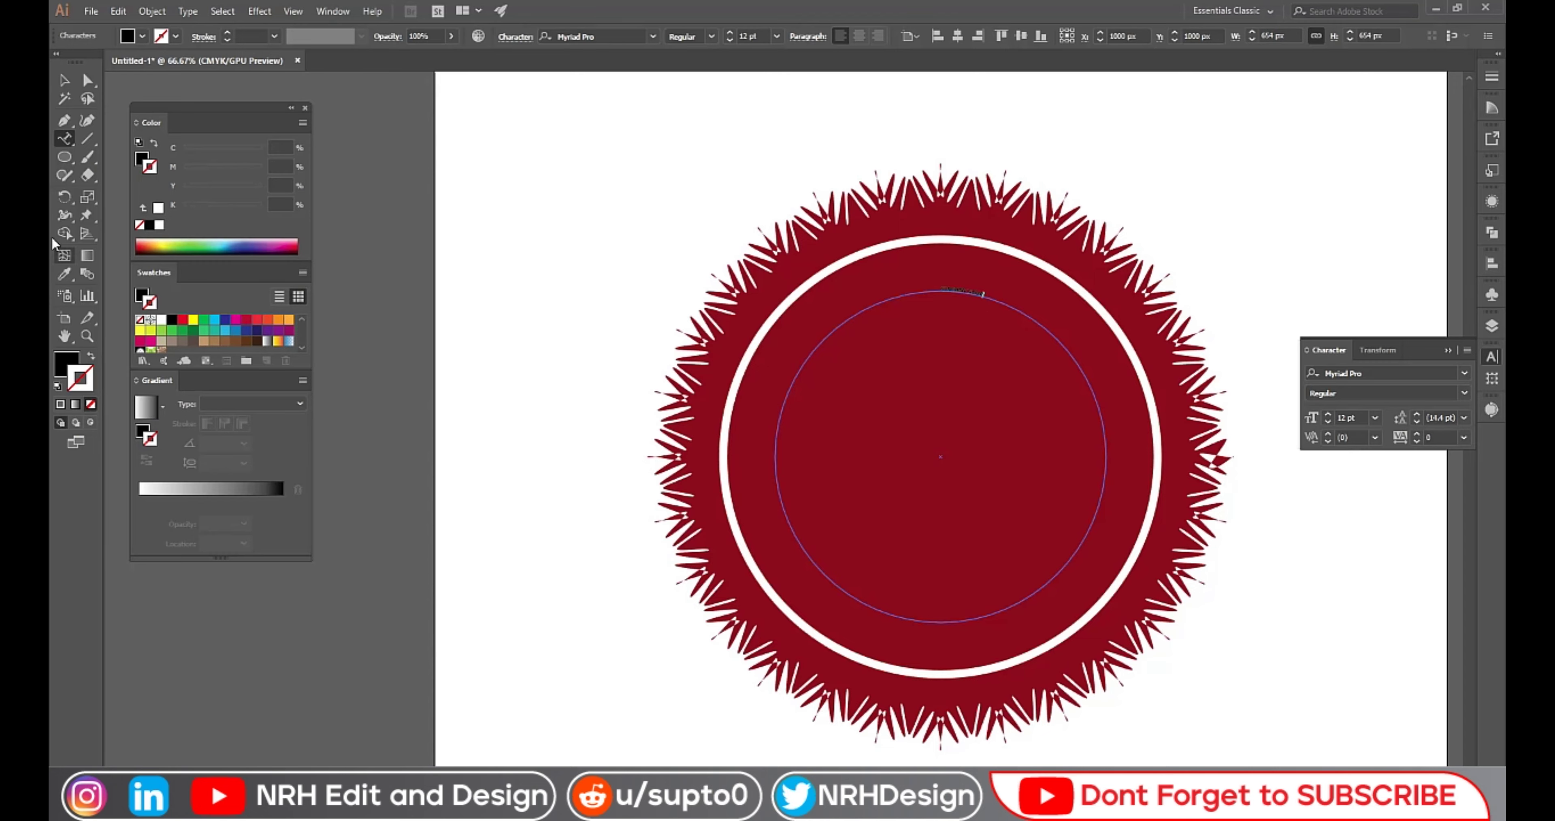
pyautogui.click(64, 79)
pyautogui.scroll(2, 1081, 315)
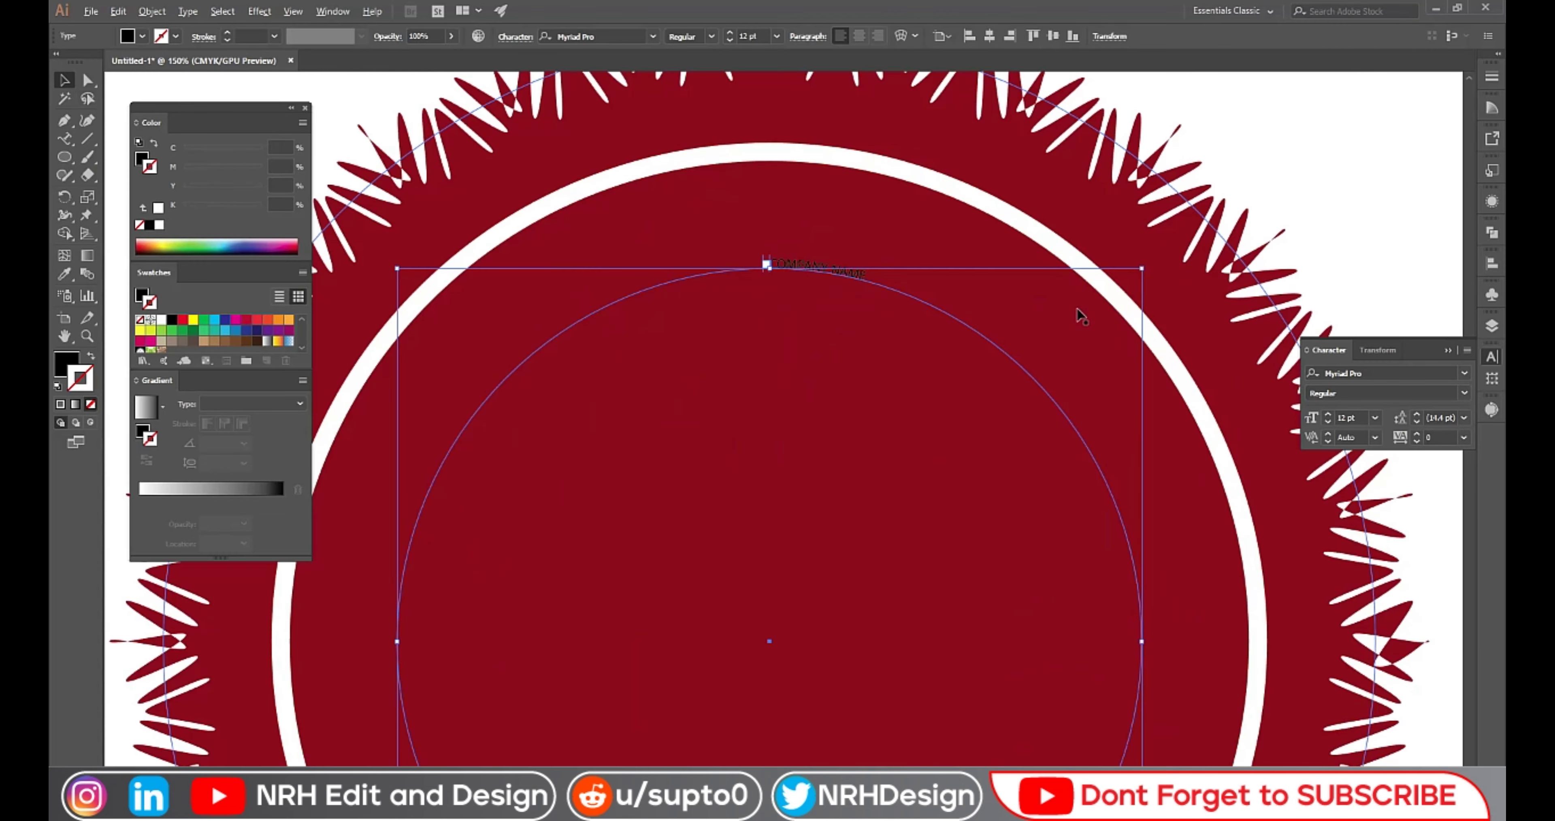
pyautogui.scroll(-1, 1081, 316)
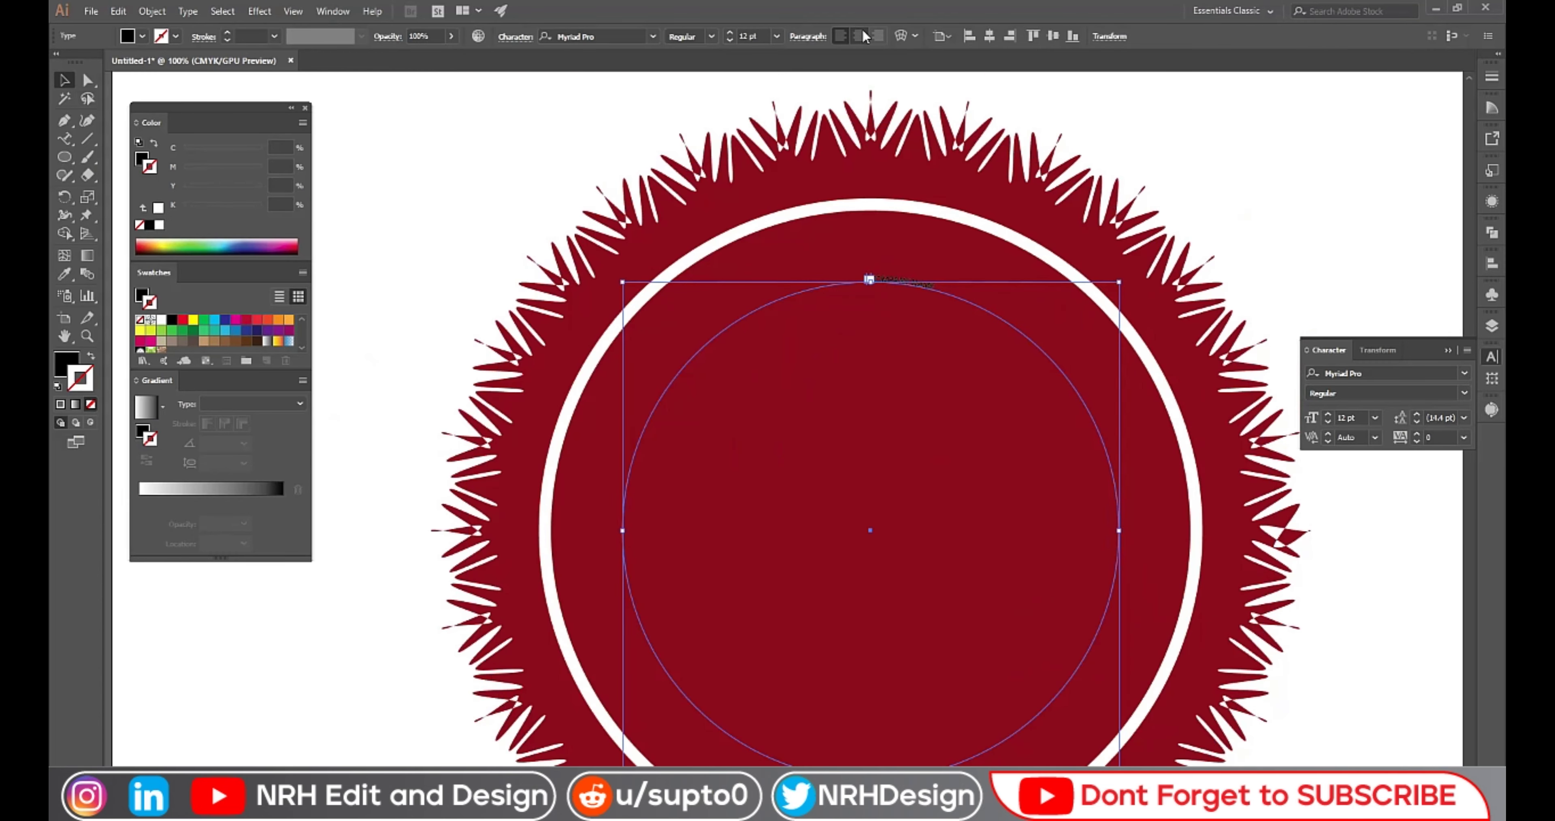
pyautogui.click(776, 36)
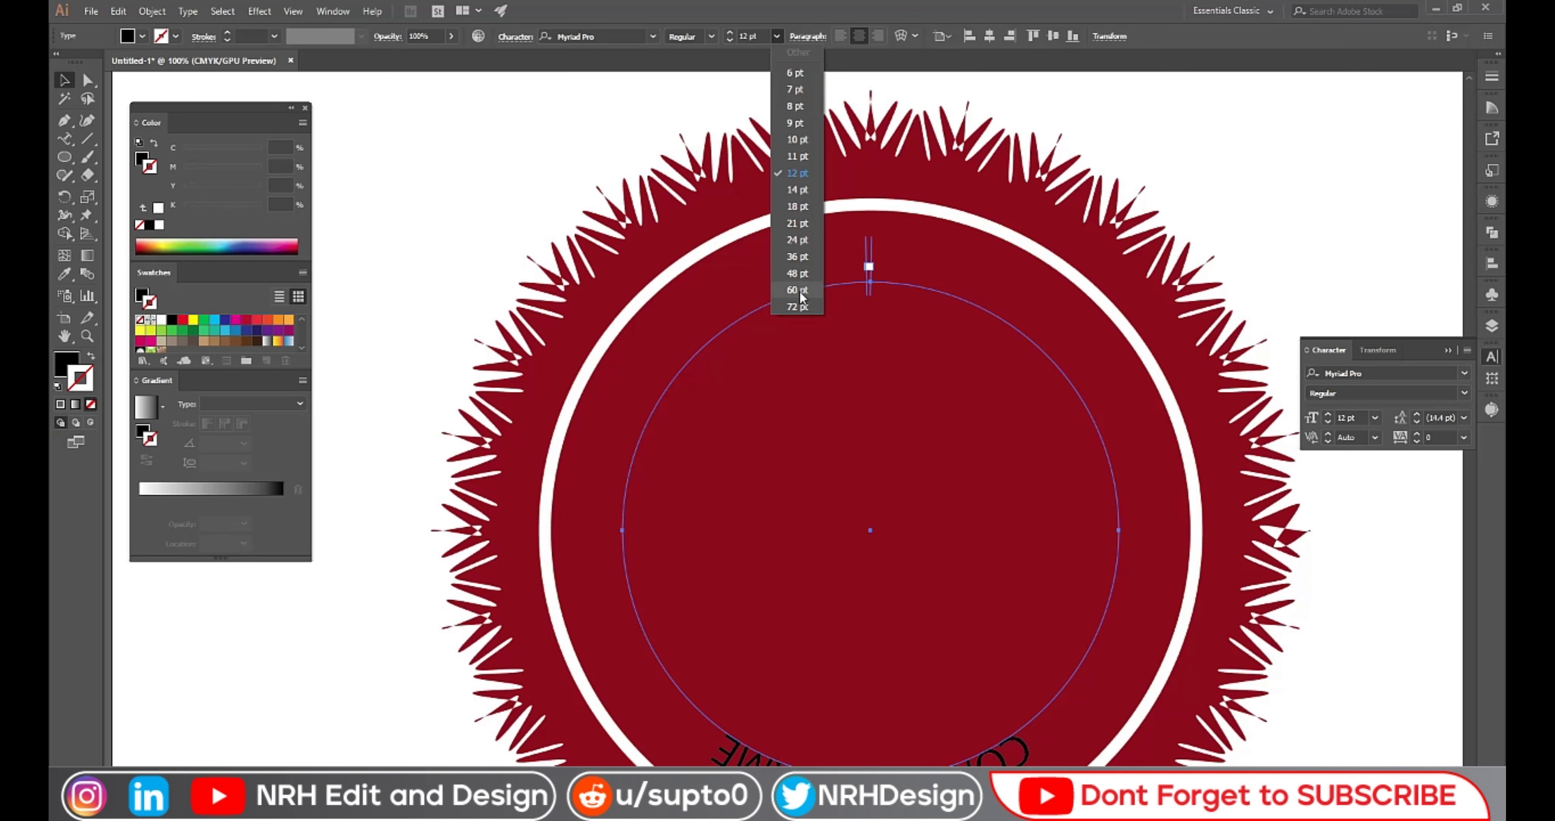
# - Set the path text to 60 pt in the Nexa Bold font
pyautogui.click(797, 290)
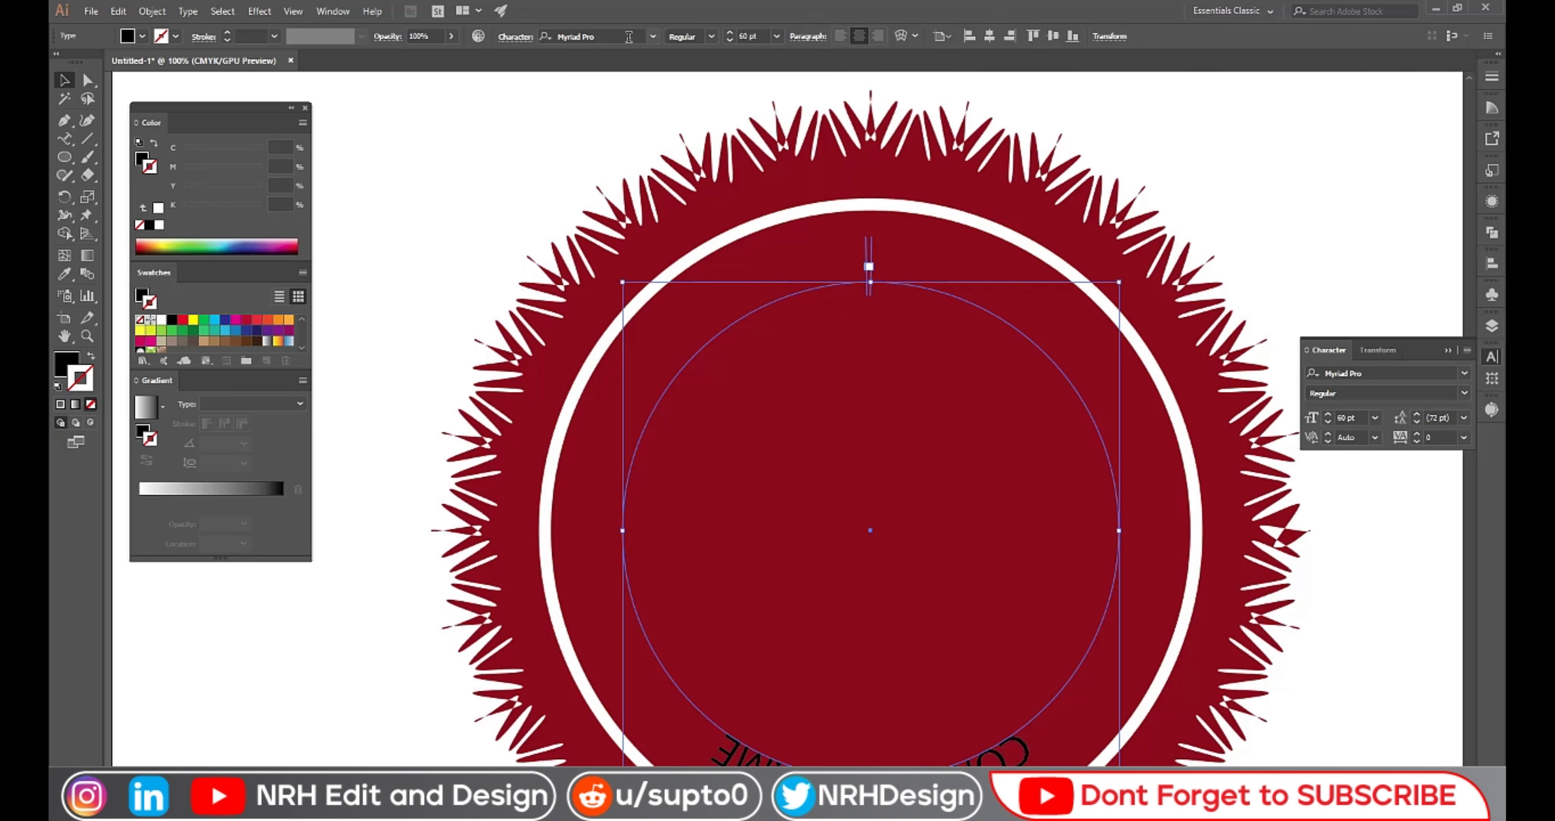
pyautogui.click(560, 36)
pyautogui.write('n')
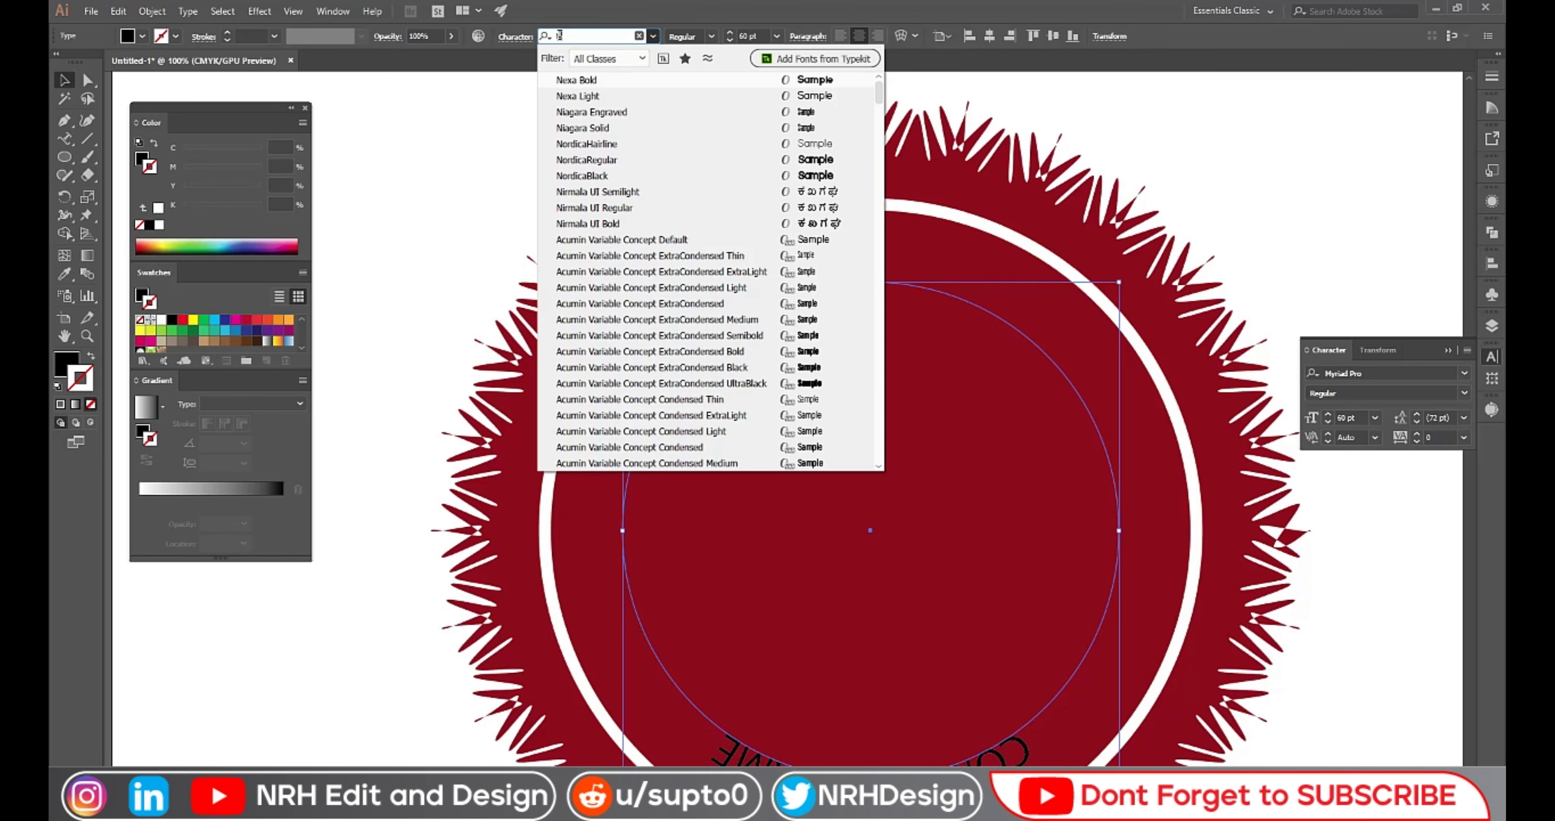
pyautogui.click(579, 85)
# - Widen the curved COMPANY NAME text's tracking to 75
pyautogui.hotkey('ctrl', '-')
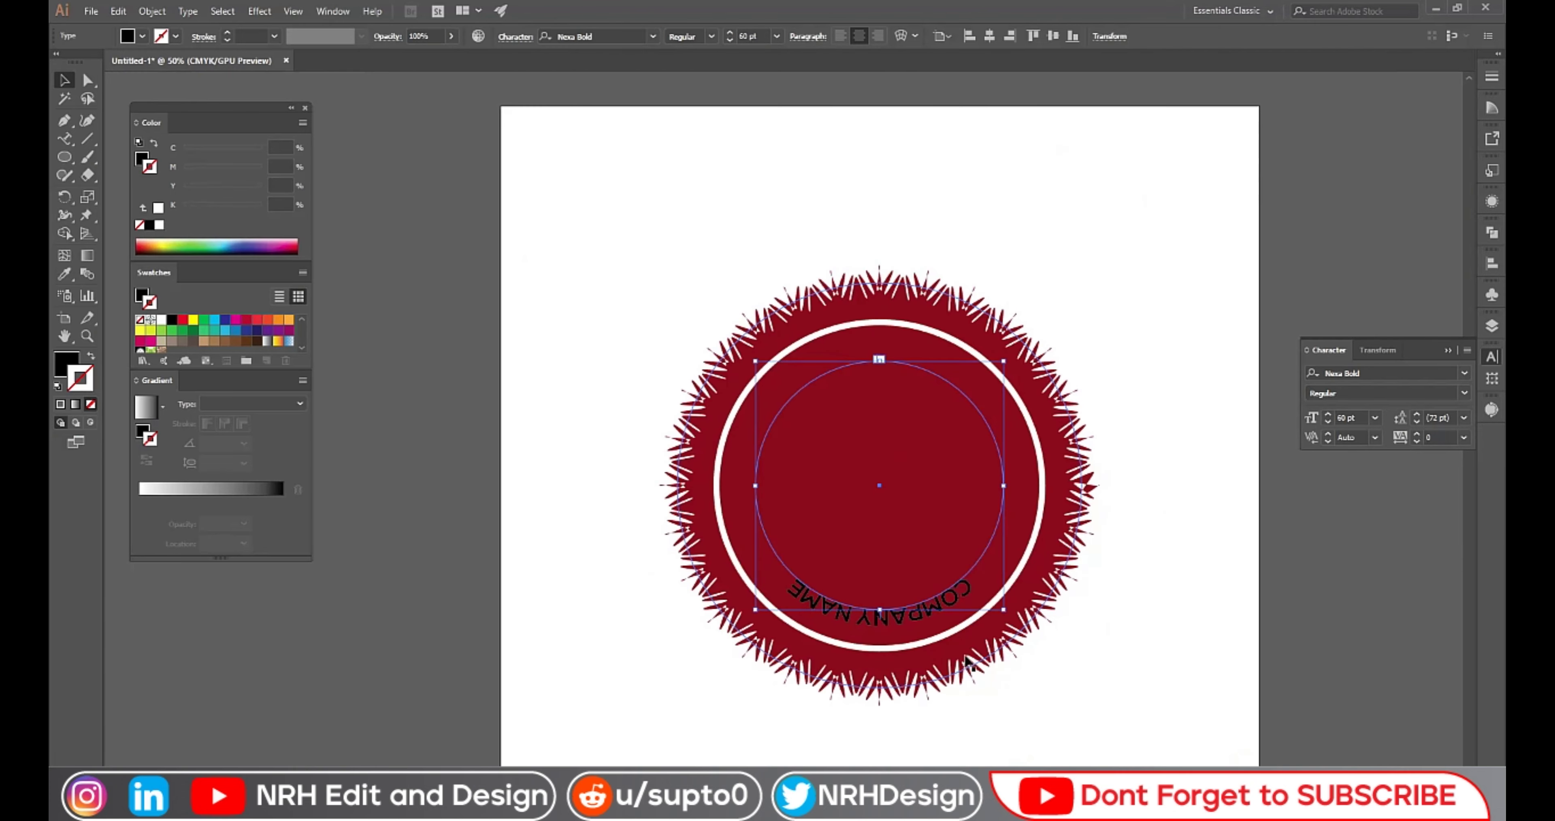
pyautogui.scroll(1, 976, 683)
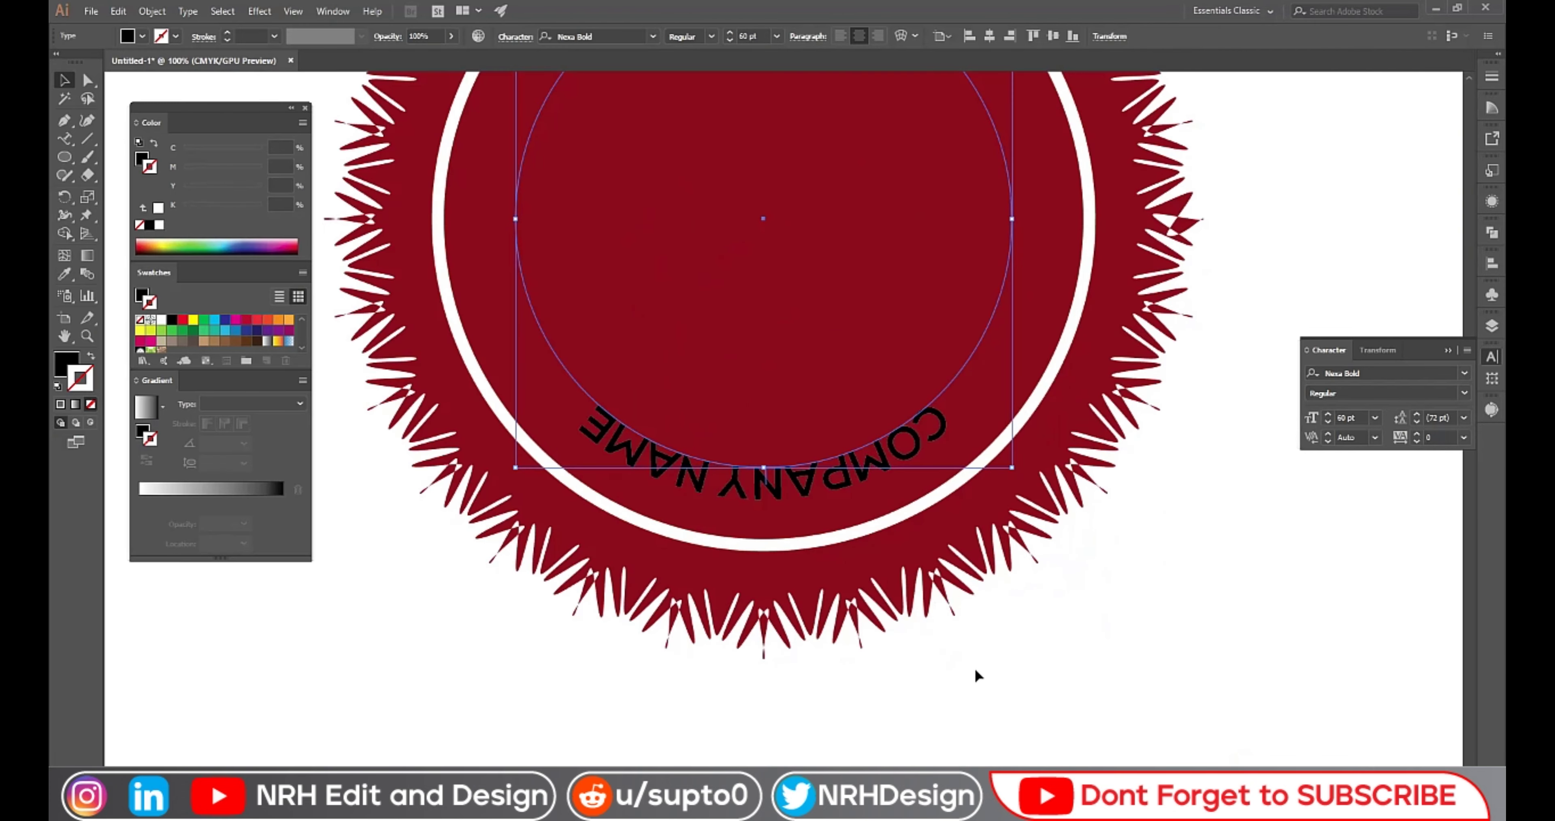
pyautogui.scroll(2, 927, 254)
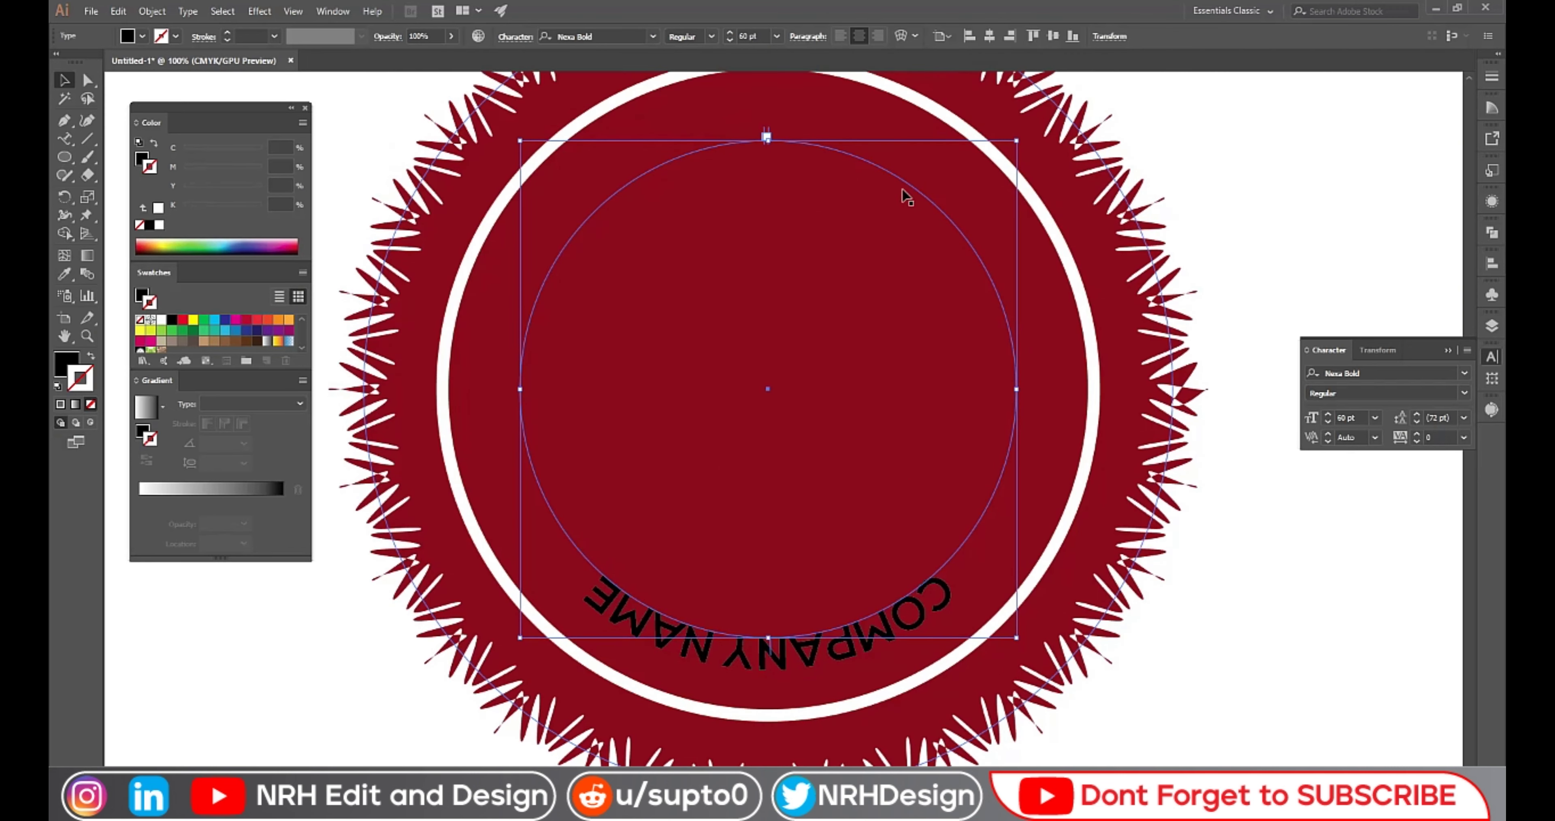
pyautogui.click(777, 36)
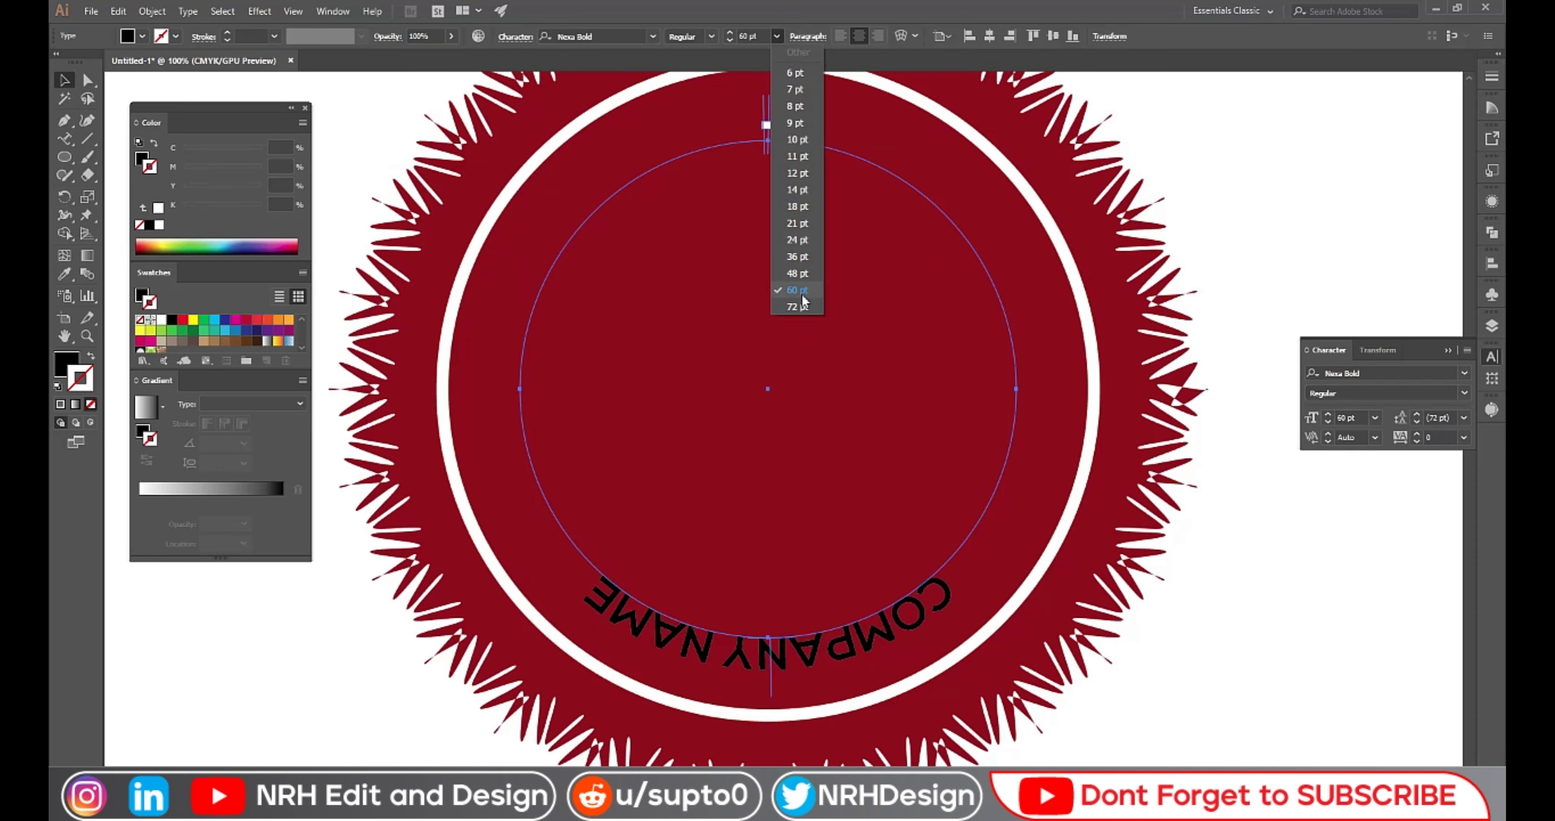
pyautogui.press('Escape')
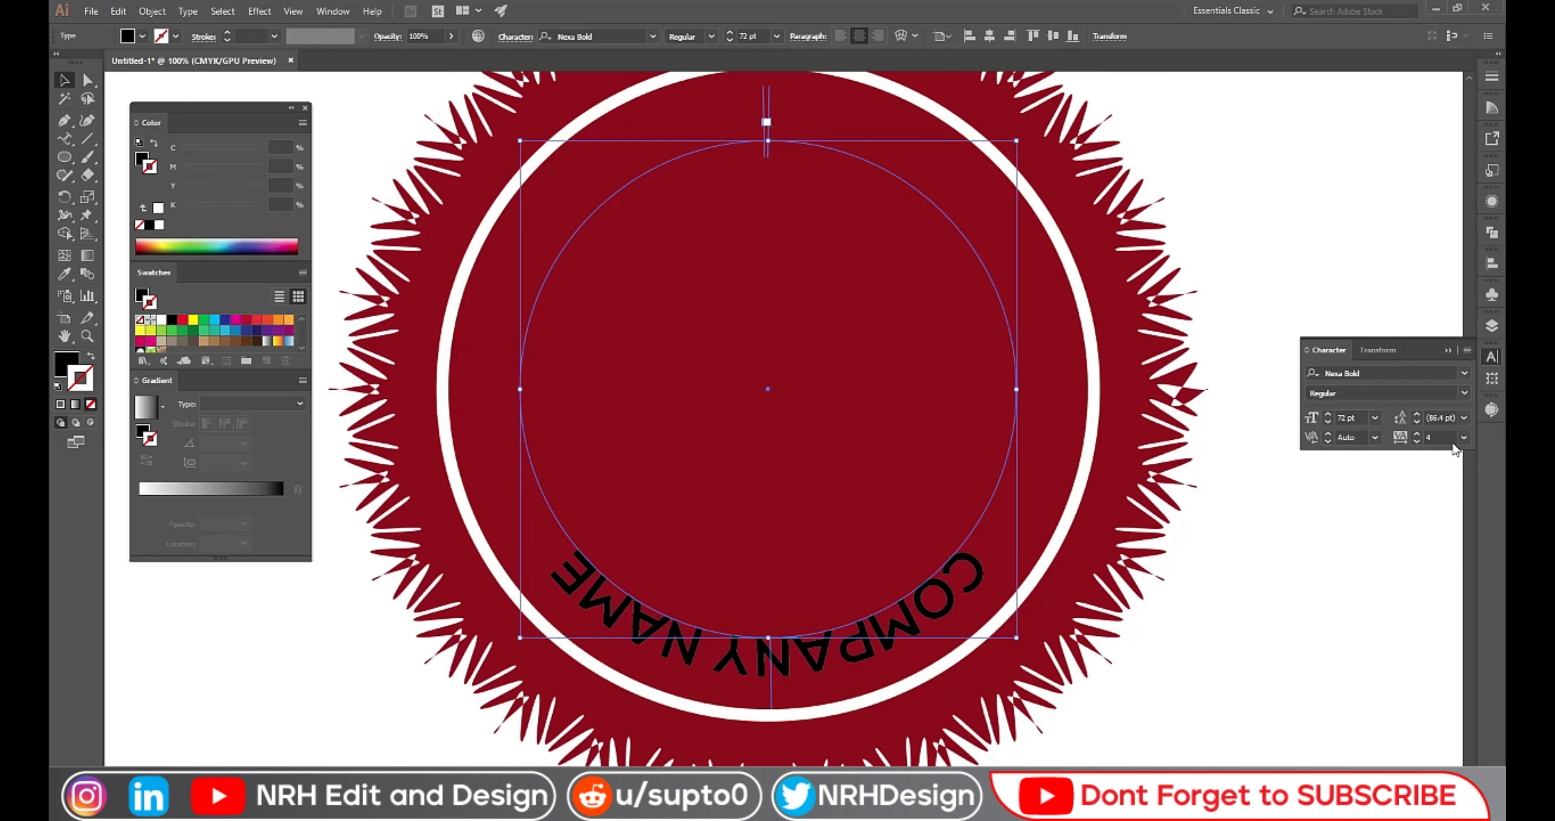
pyautogui.scroll(5, 1456, 446)
pyautogui.scroll(1, 1456, 449)
pyautogui.click(1464, 437)
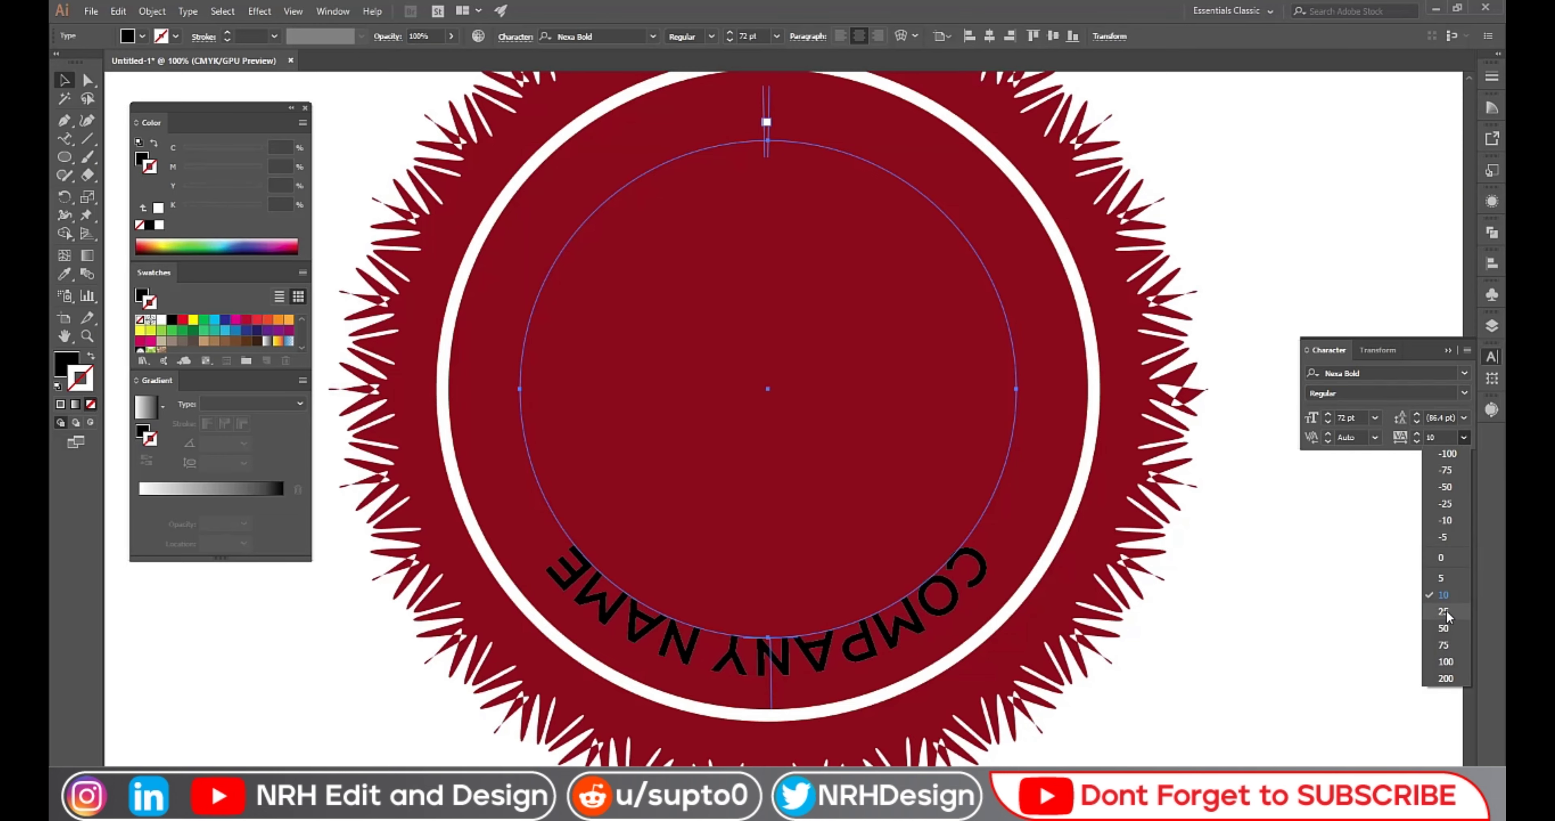
pyautogui.click(1449, 639)
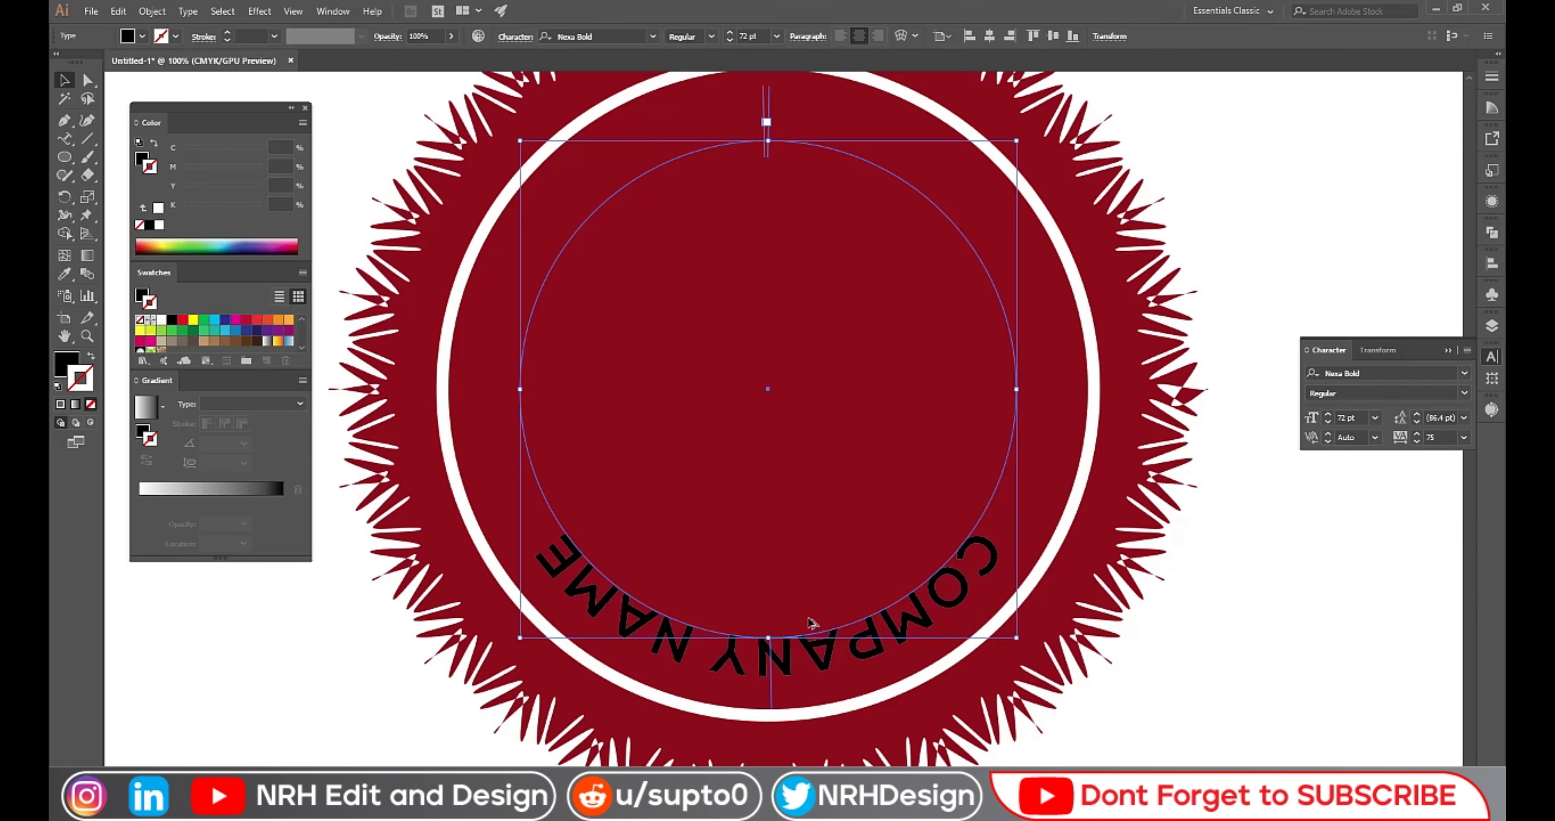
# - Swing COMPANY NAME around the circle so it arches across the top, then deselect and zoom out
pyautogui.scroll(-1, 813, 632)
pyautogui.scroll(1, 782, 290)
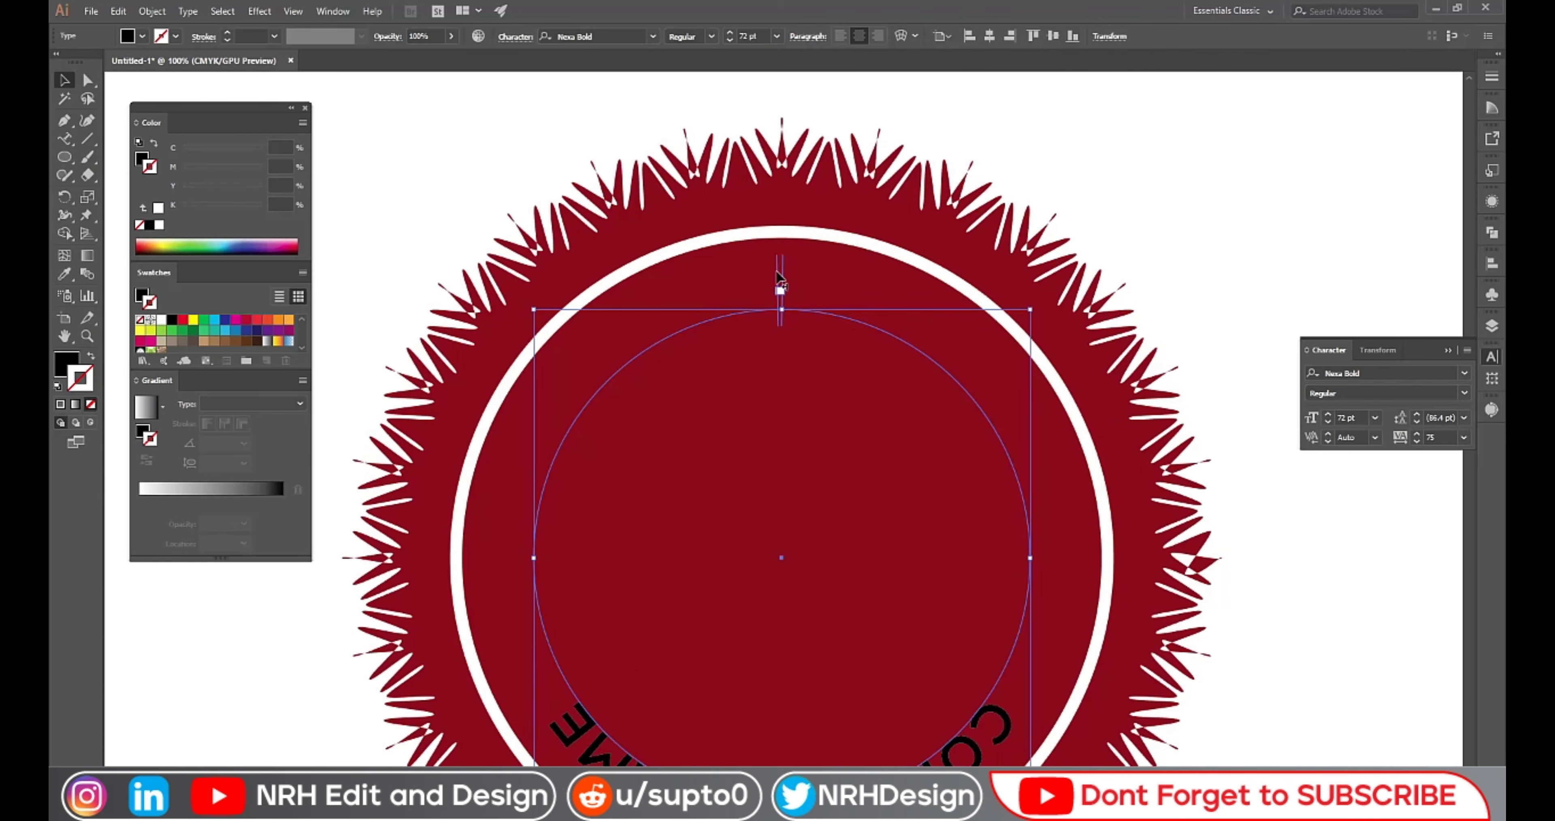
pyautogui.moveTo(779, 277); pyautogui.dragTo(542, 556)
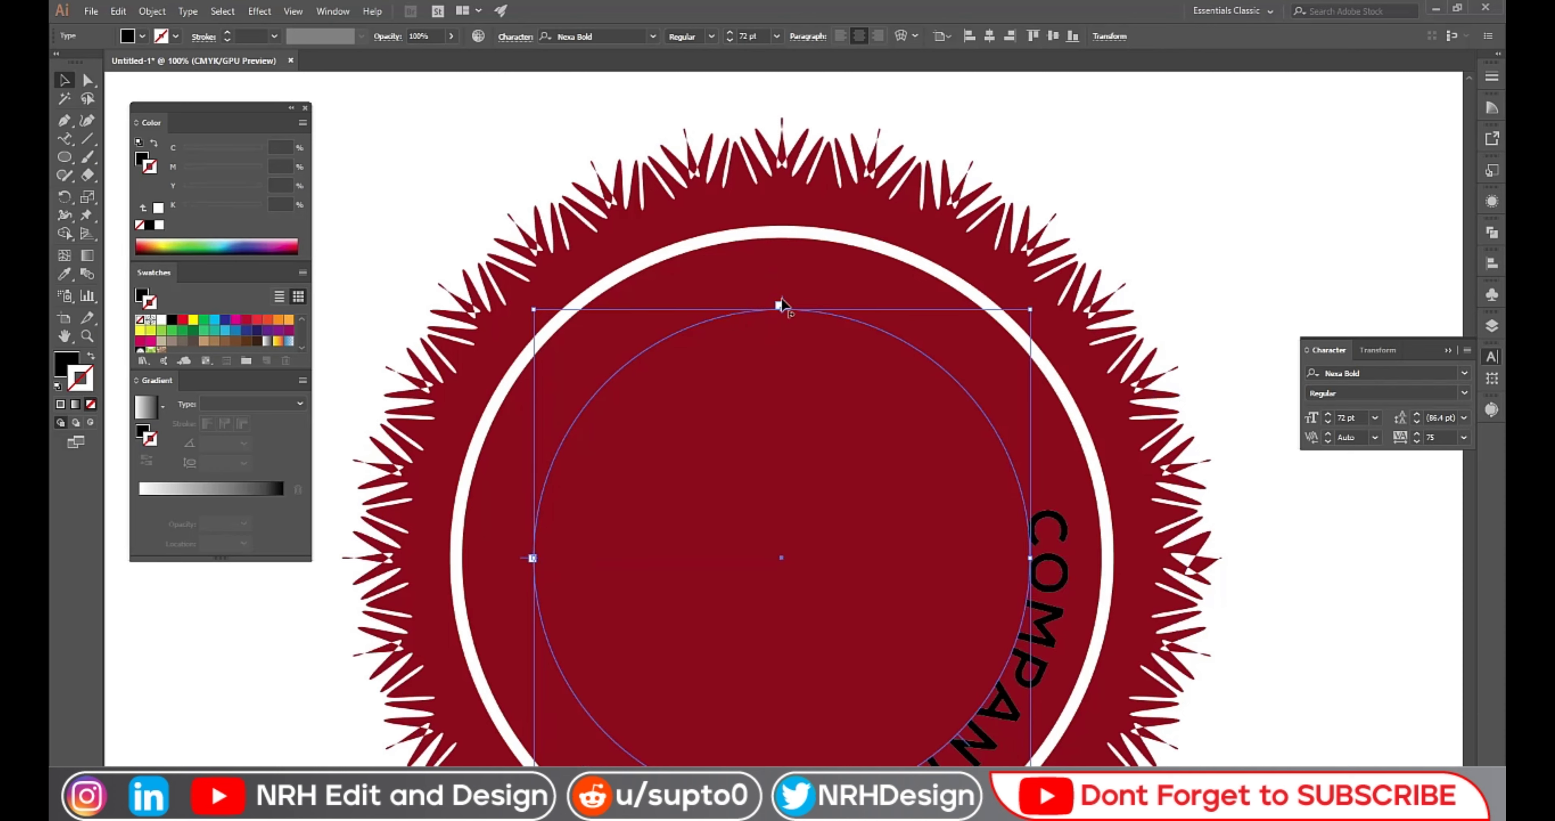
pyautogui.moveTo(780, 305)
pyautogui.mouseDown()
pyautogui.moveTo(1047, 564)
pyautogui.moveTo(1030, 558)
pyautogui.mouseUp()
pyautogui.scroll(-5, 909, 531)
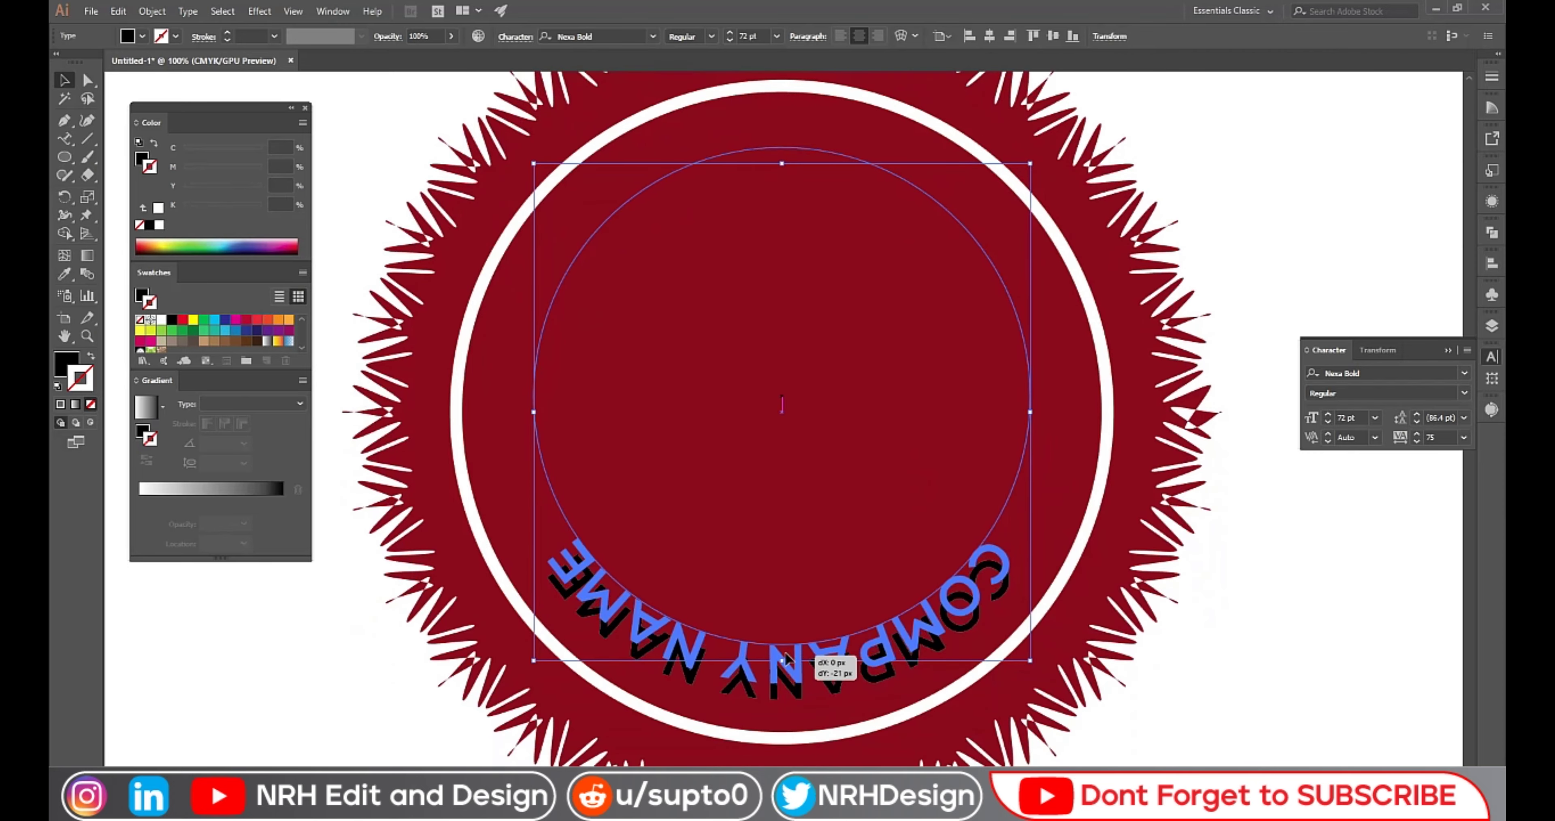
pyautogui.moveTo(787, 678)
pyautogui.mouseDown()
pyautogui.moveTo(806, 522)
pyautogui.moveTo(783, 164)
pyautogui.mouseUp()
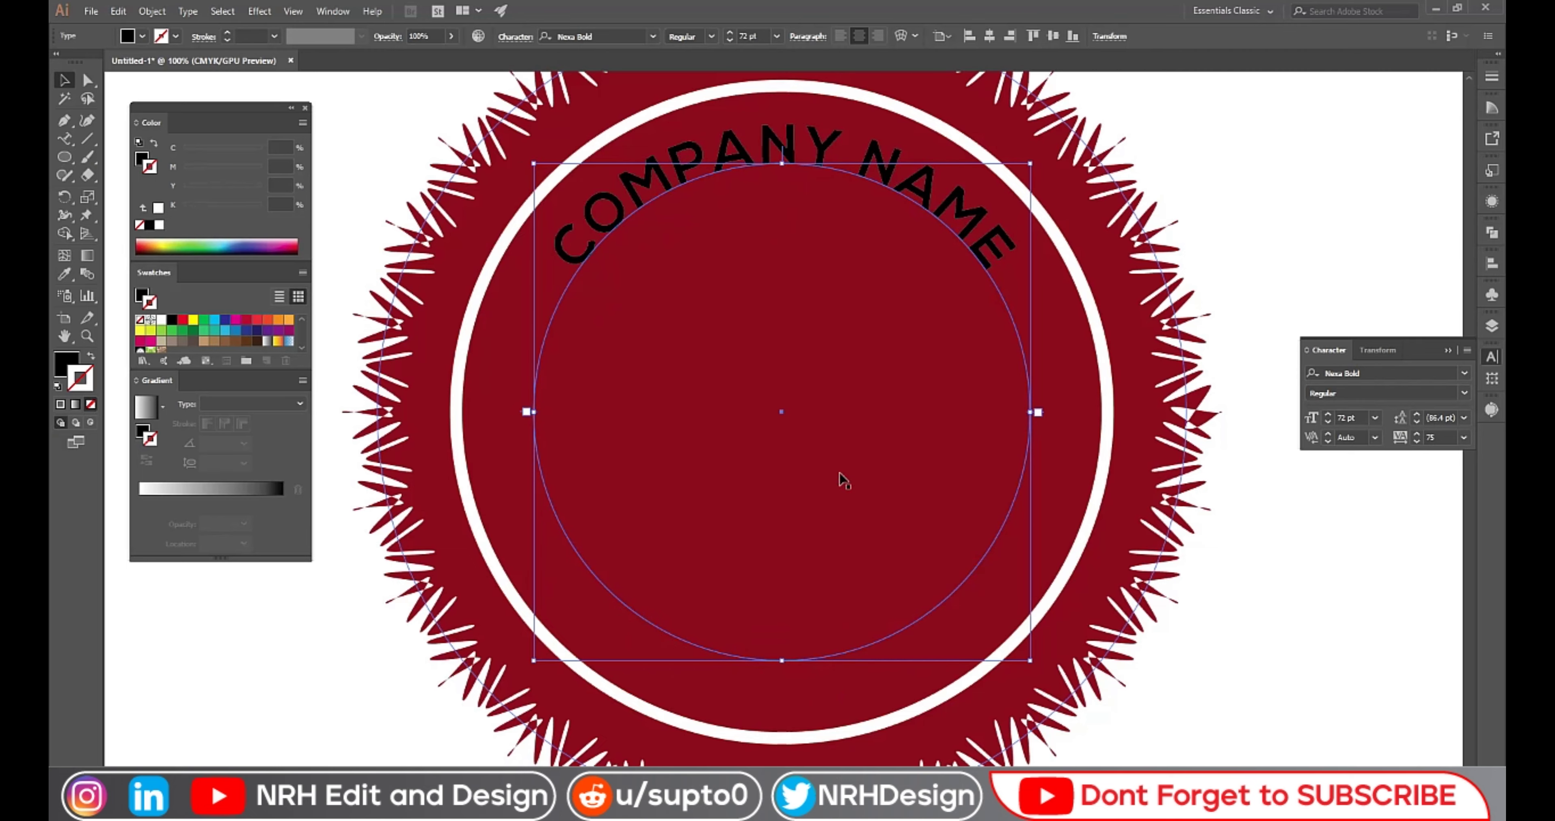
pyautogui.hotkey('ctrl', 'shift', 'a')
pyautogui.hotkey('ctrl', '-')
pyautogui.press('l')
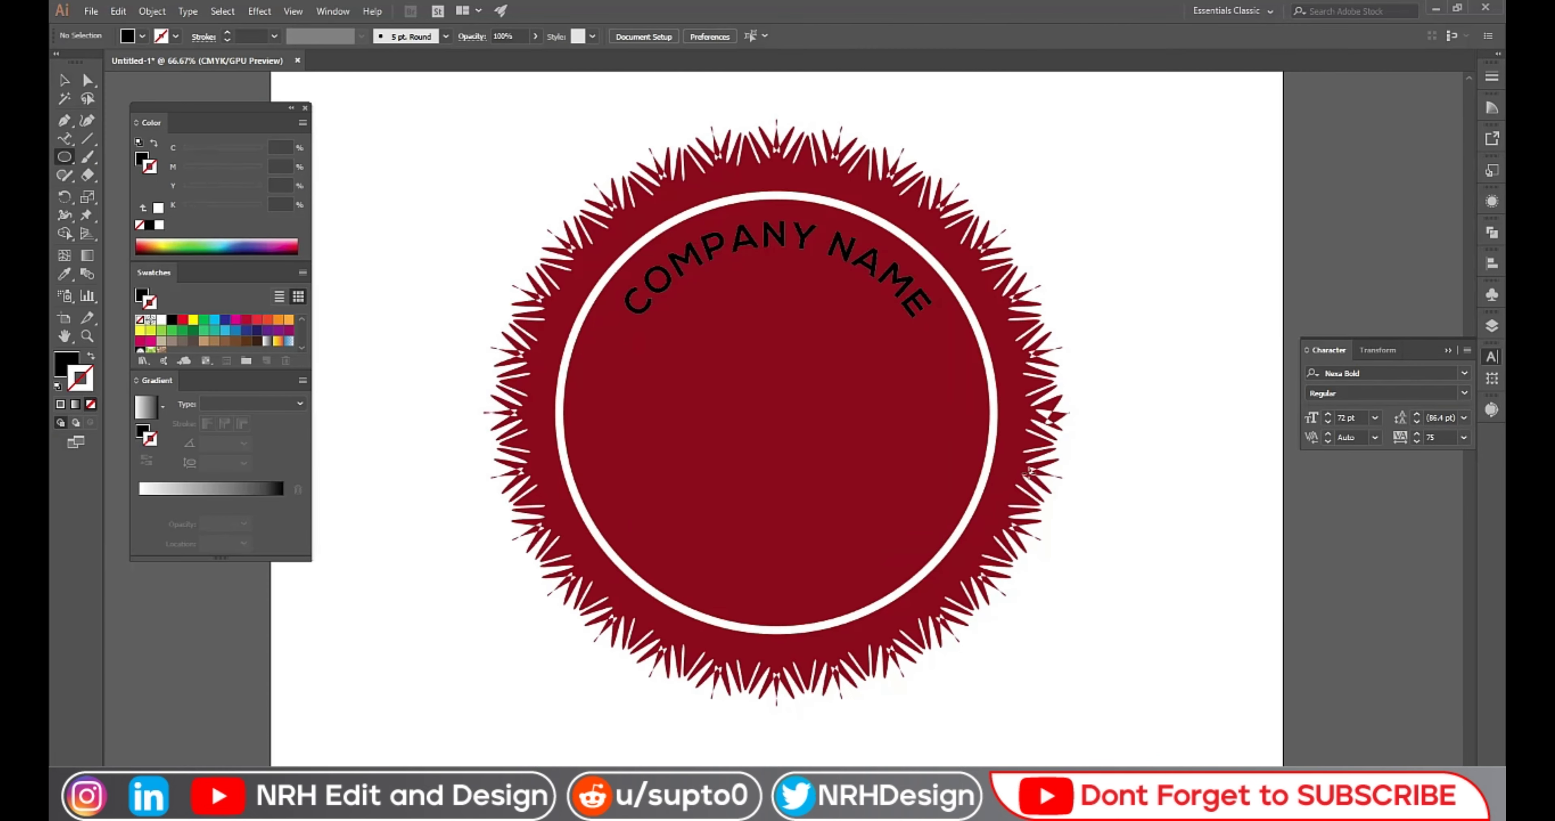
# - Draw a 654 px circle from the seal's centre with no fill and a white outline
pyautogui.hotkey('ctrl', 'y')
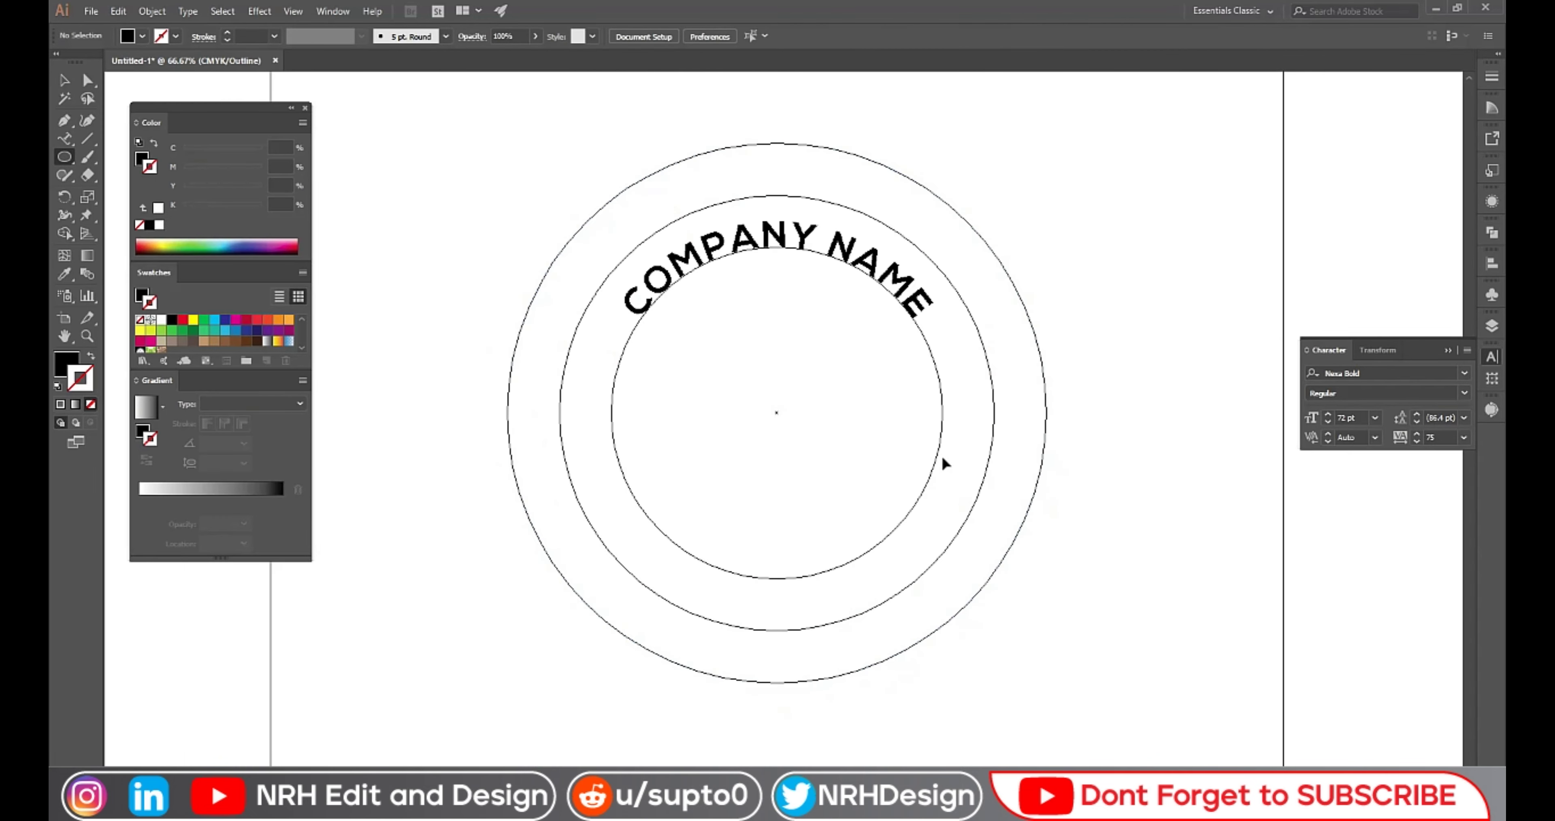
pyautogui.scroll(1, 786, 548)
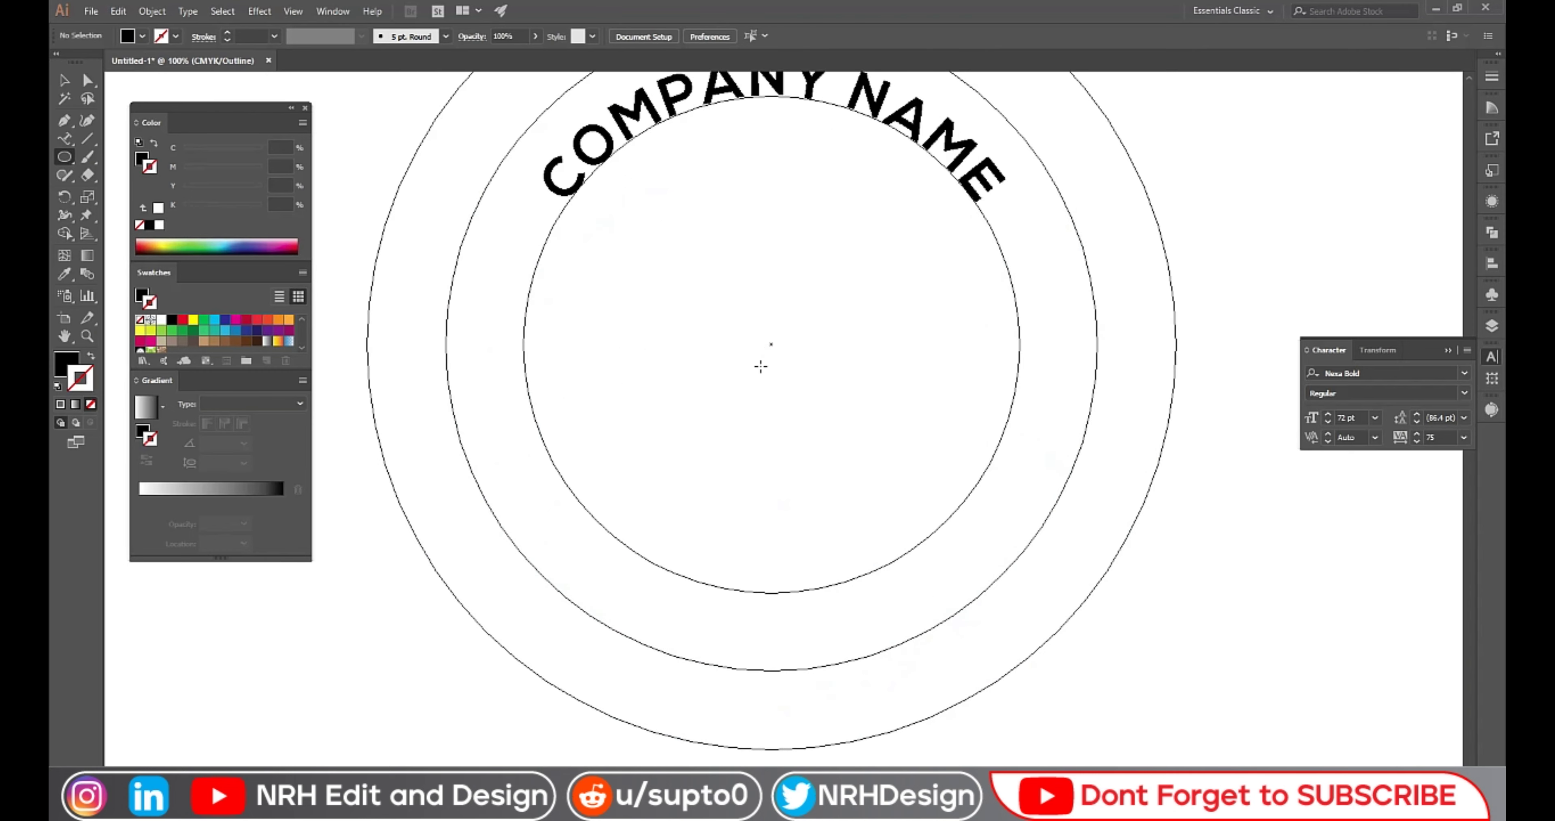
pyautogui.moveTo(772, 345); pyautogui.dragTo(1020, 571)
pyautogui.hotkey('ctrl', 'y')
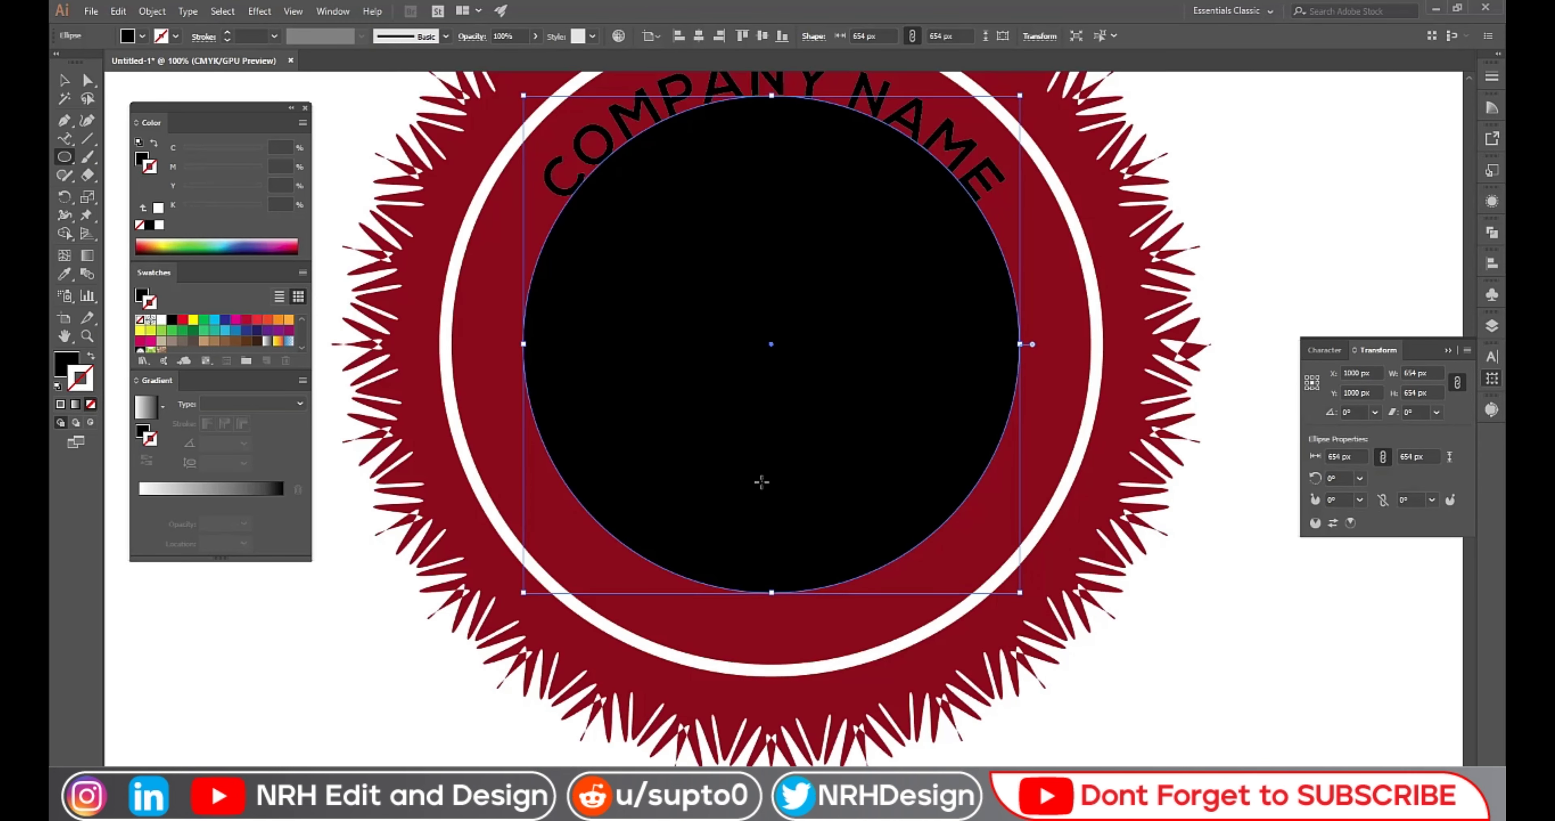
pyautogui.click(91, 357)
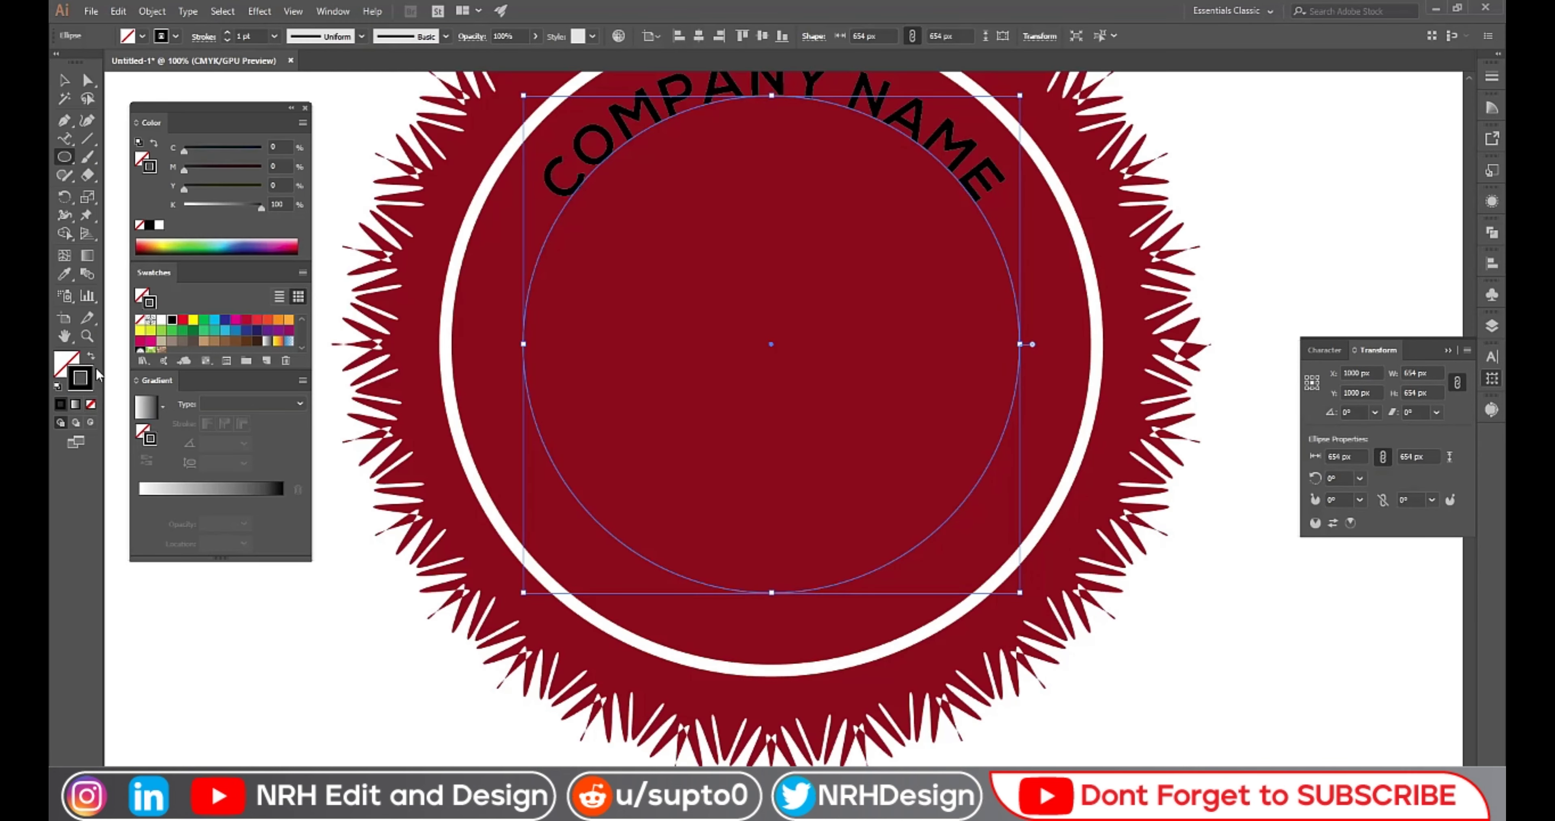
pyautogui.click(161, 320)
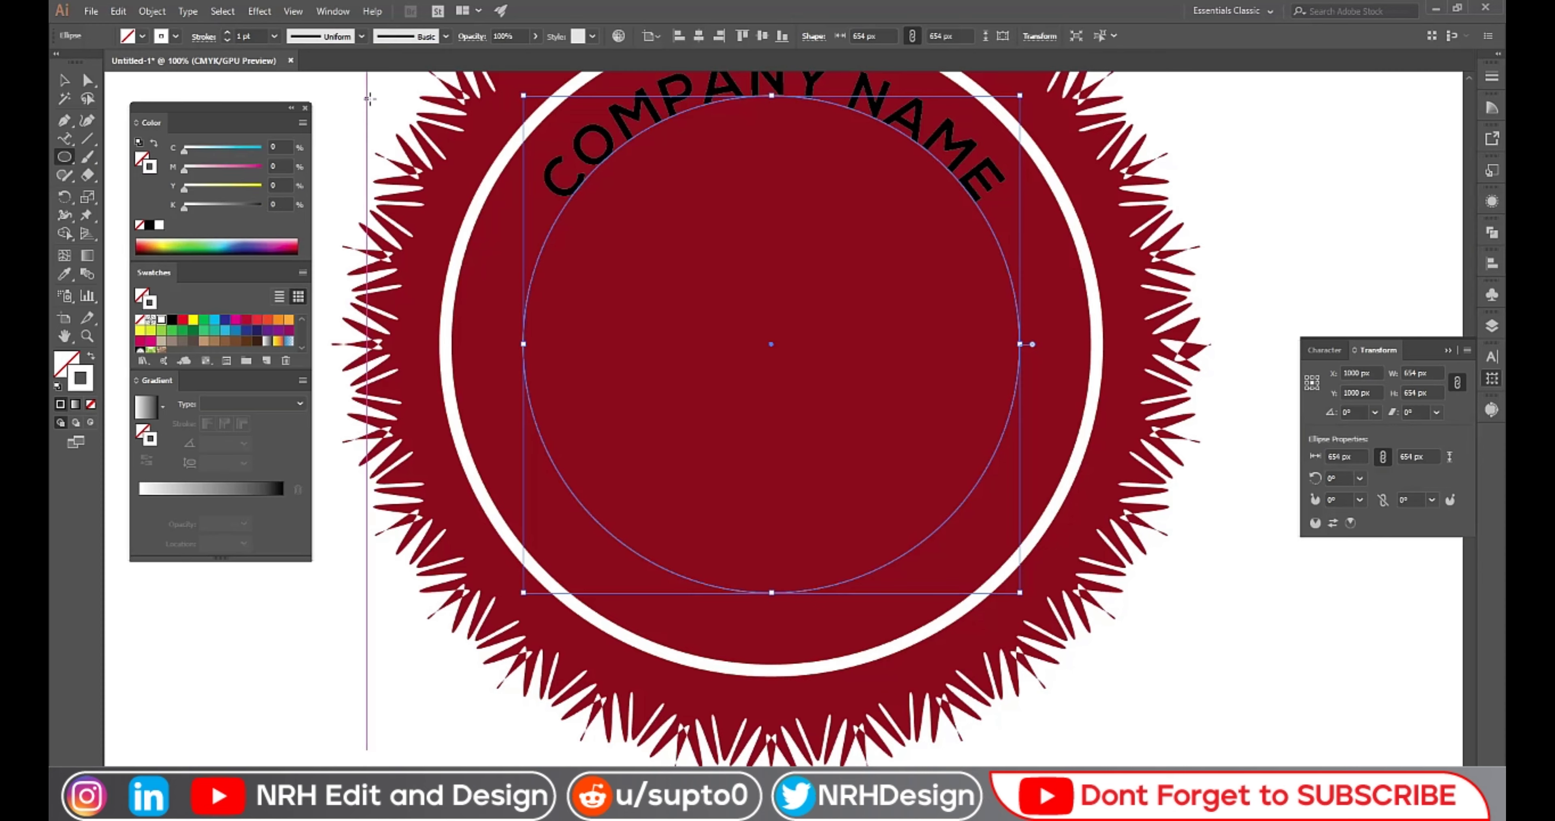
pyautogui.click(62, 75)
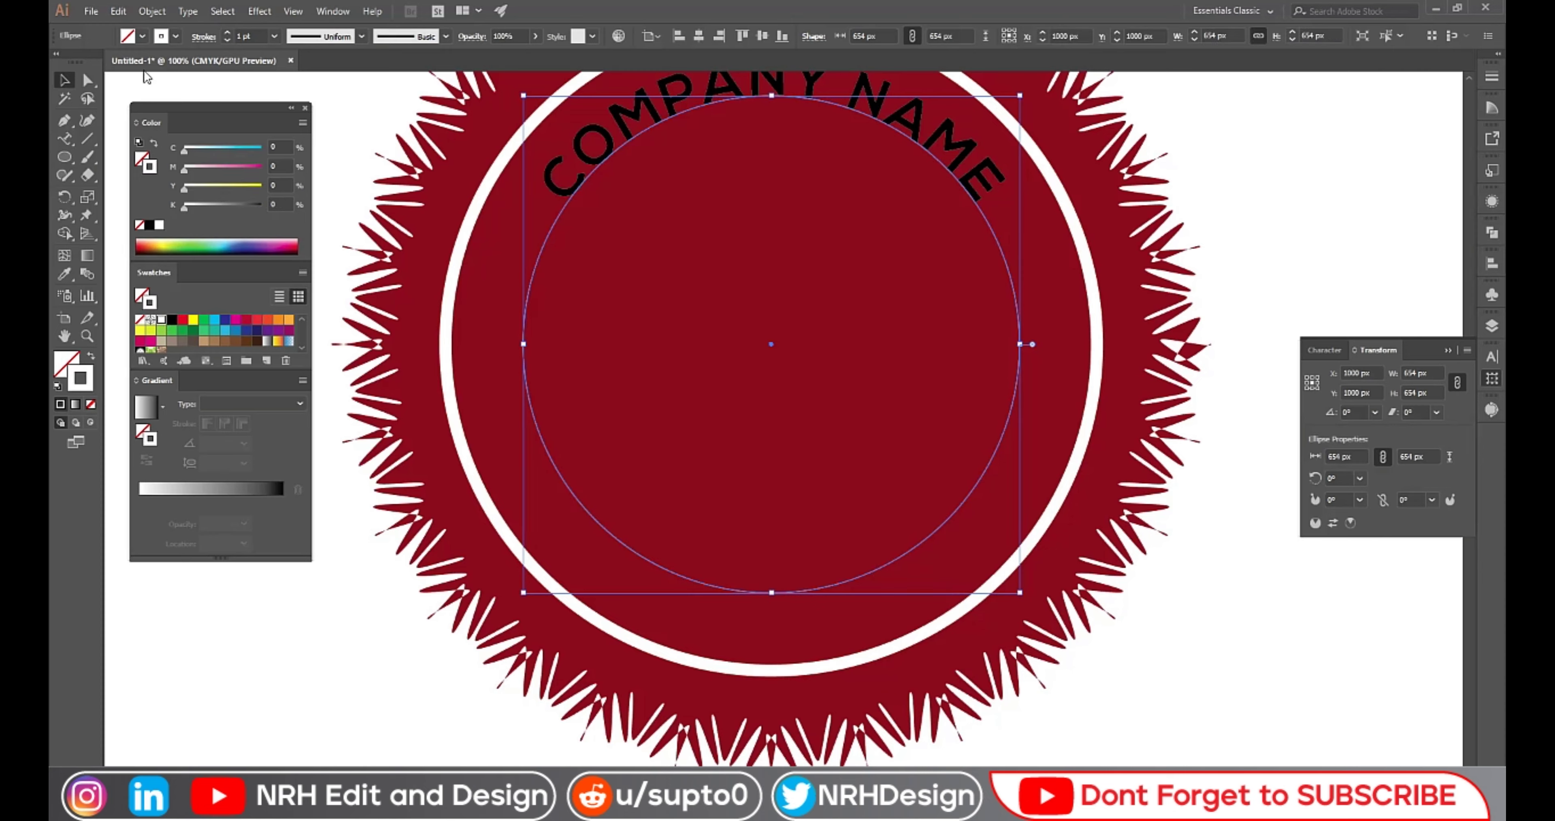
pyautogui.click(333, 105)
pyautogui.scroll(1, 840, 198)
pyautogui.click(805, 120)
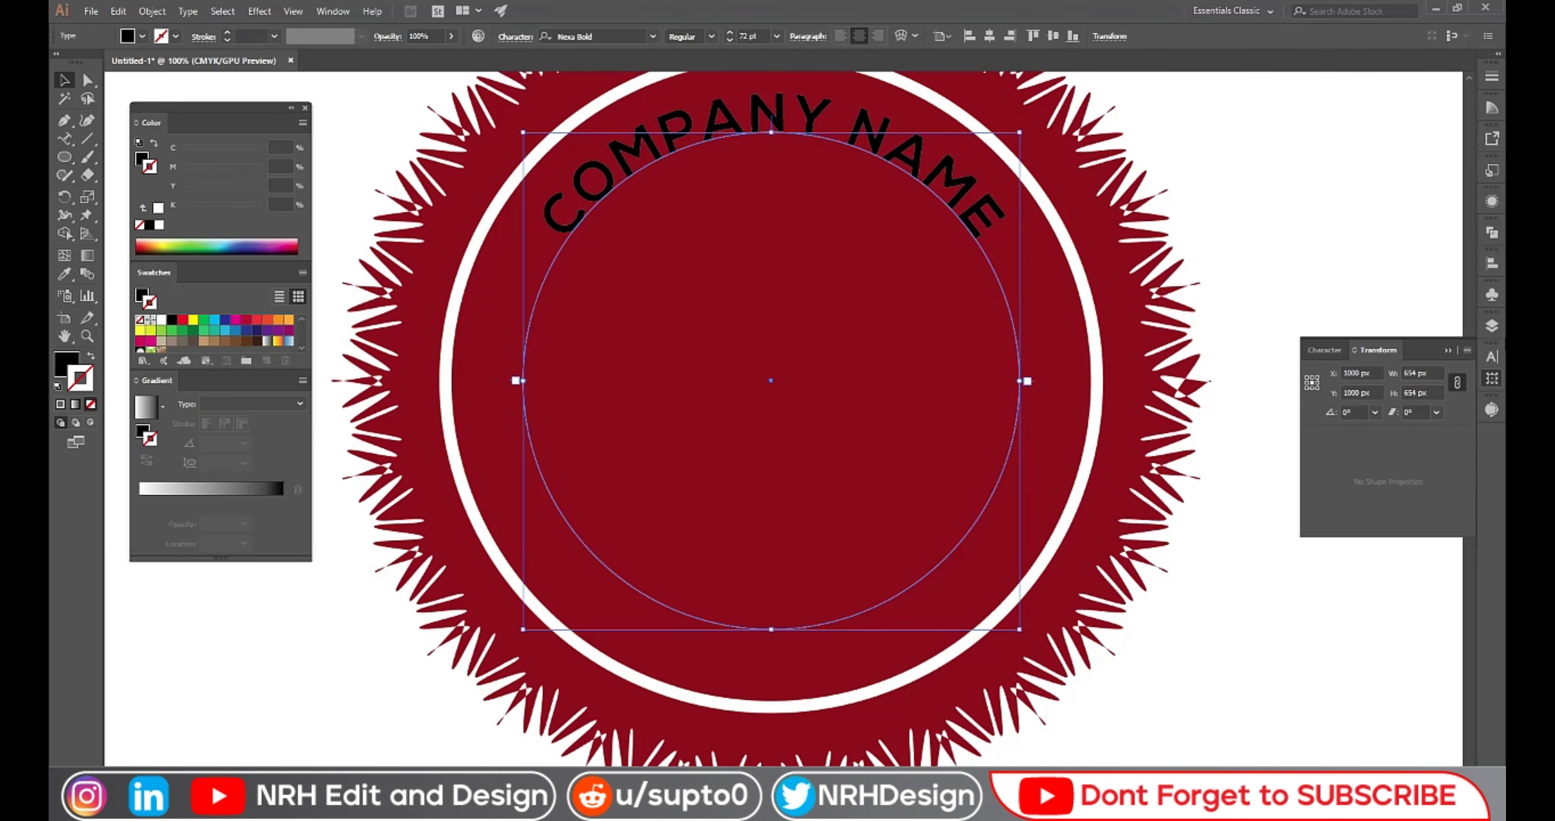
# - Set the curved COMPANY NAME text's tracking to 100, after briefly trying 200
pyautogui.click(1492, 356)
pyautogui.click(1464, 437)
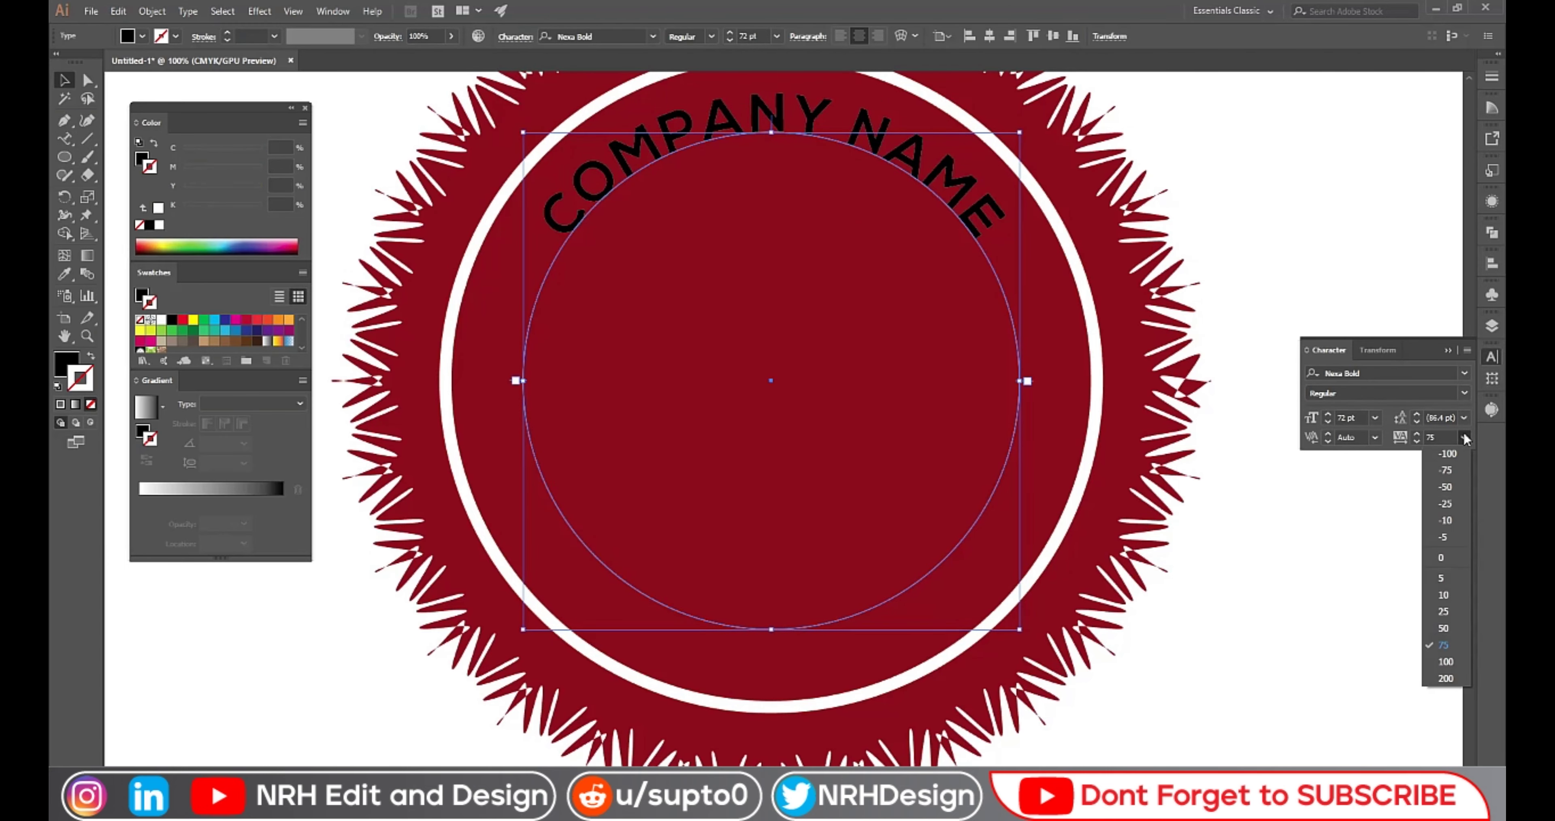
pyautogui.click(1448, 679)
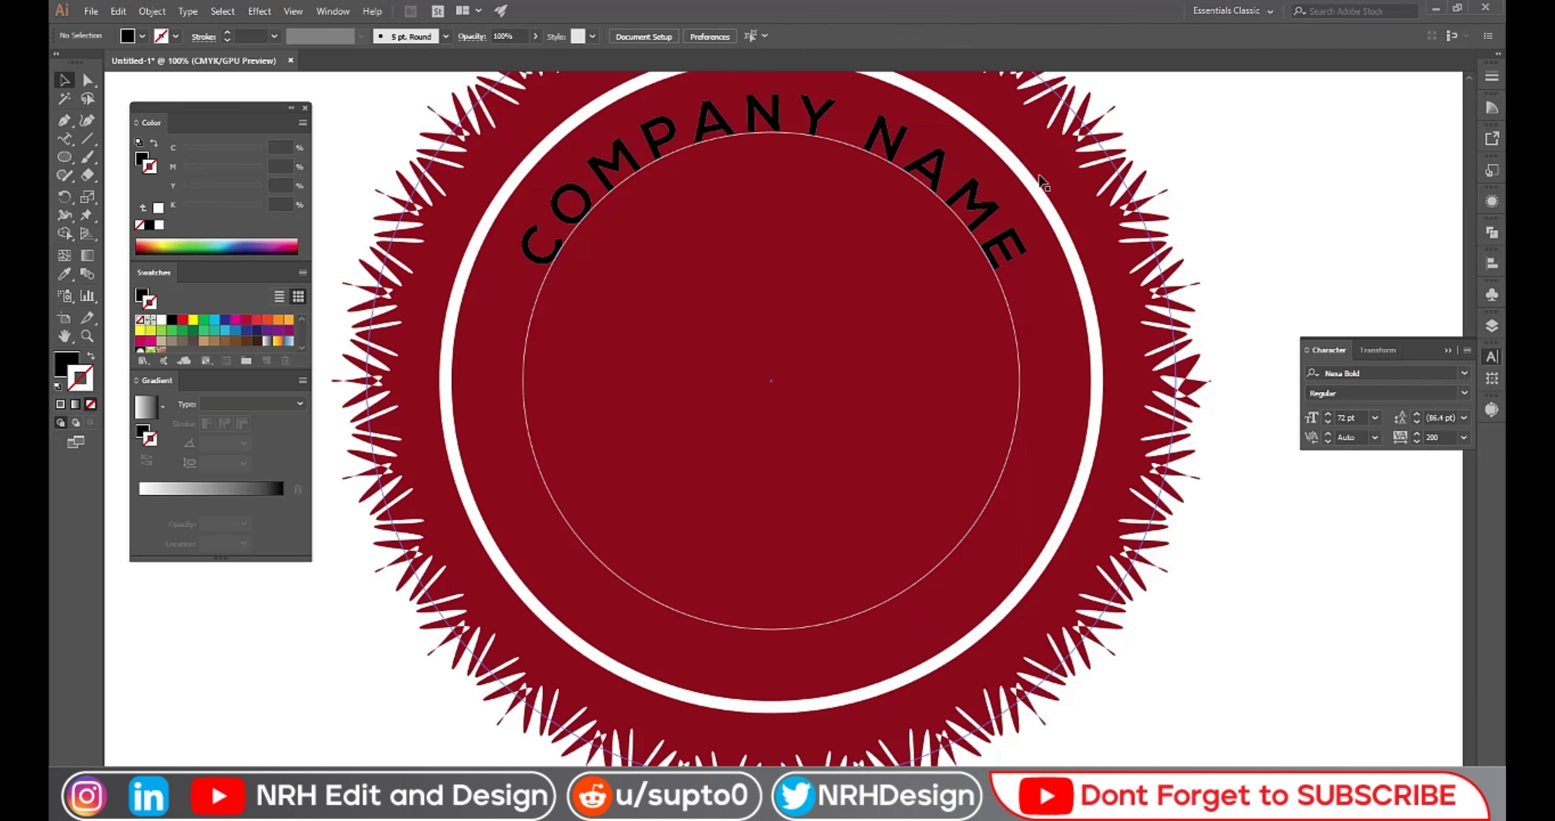
pyautogui.click(1464, 437)
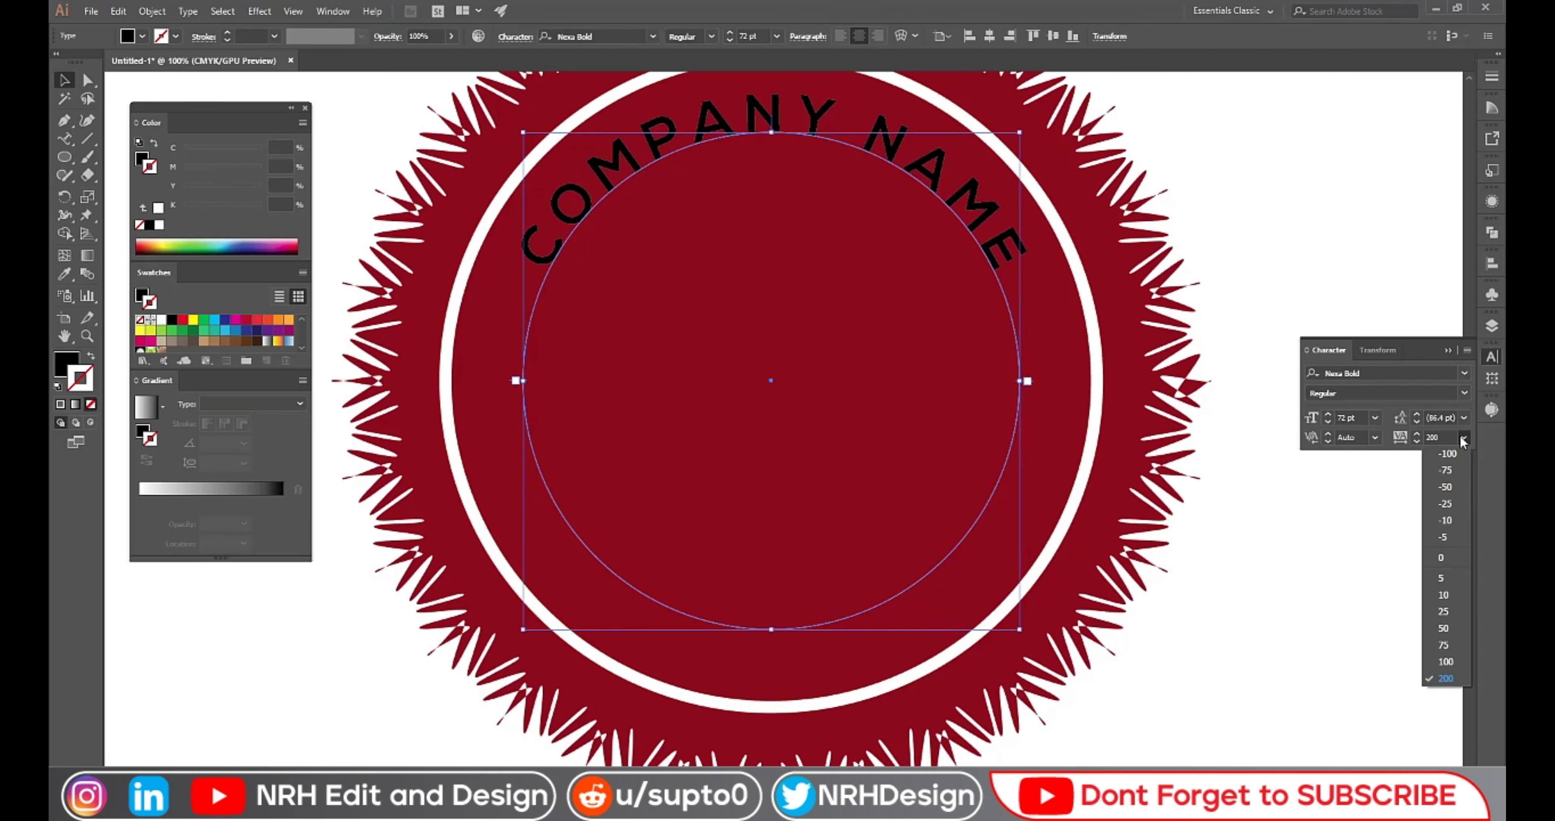
pyautogui.click(1449, 662)
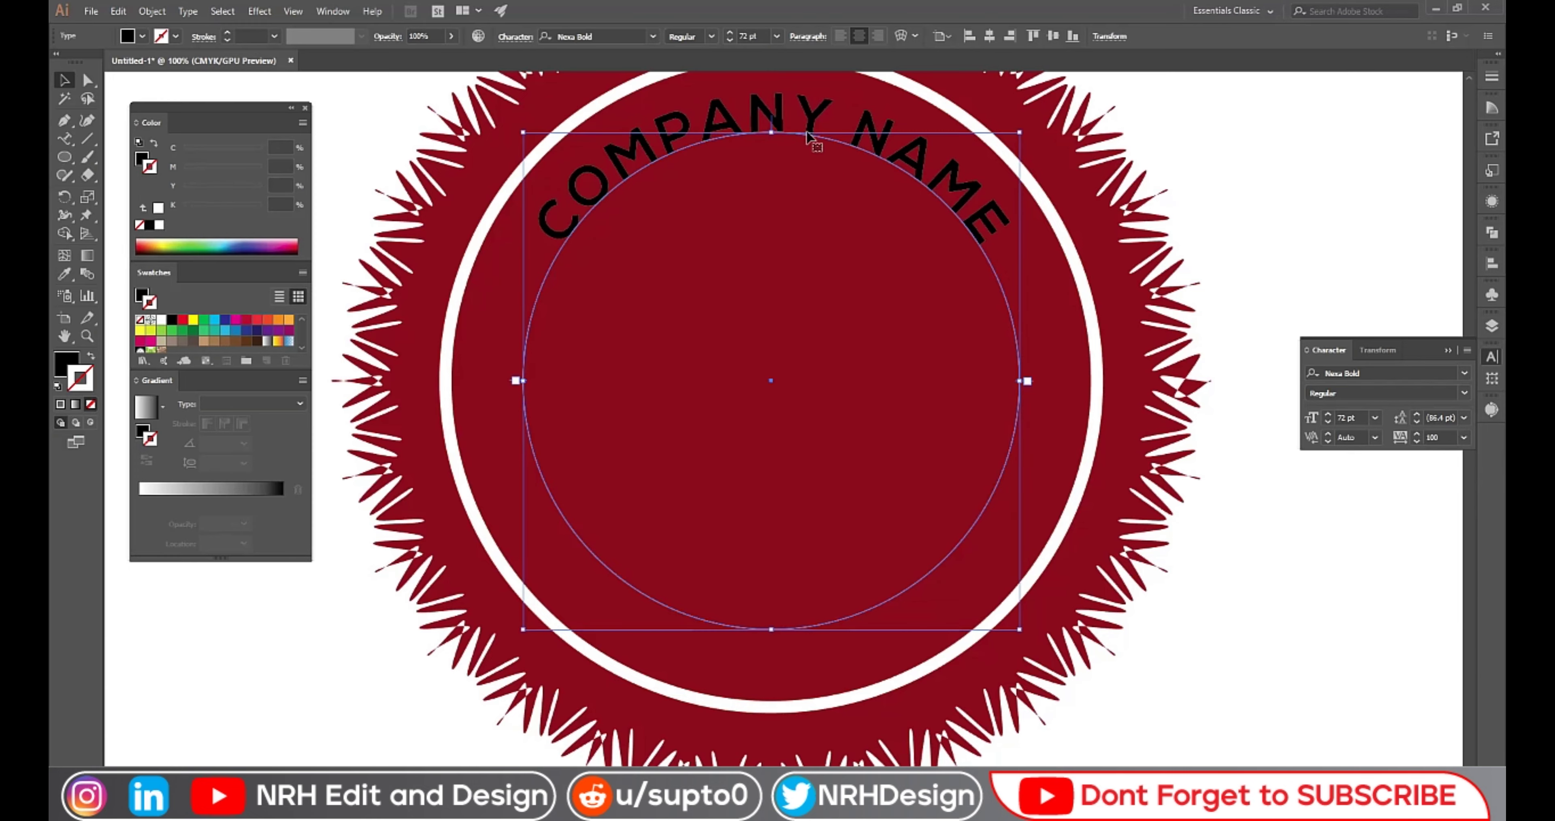
pyautogui.scroll(-1, 765, 274)
pyautogui.scroll(-1, 726, 243)
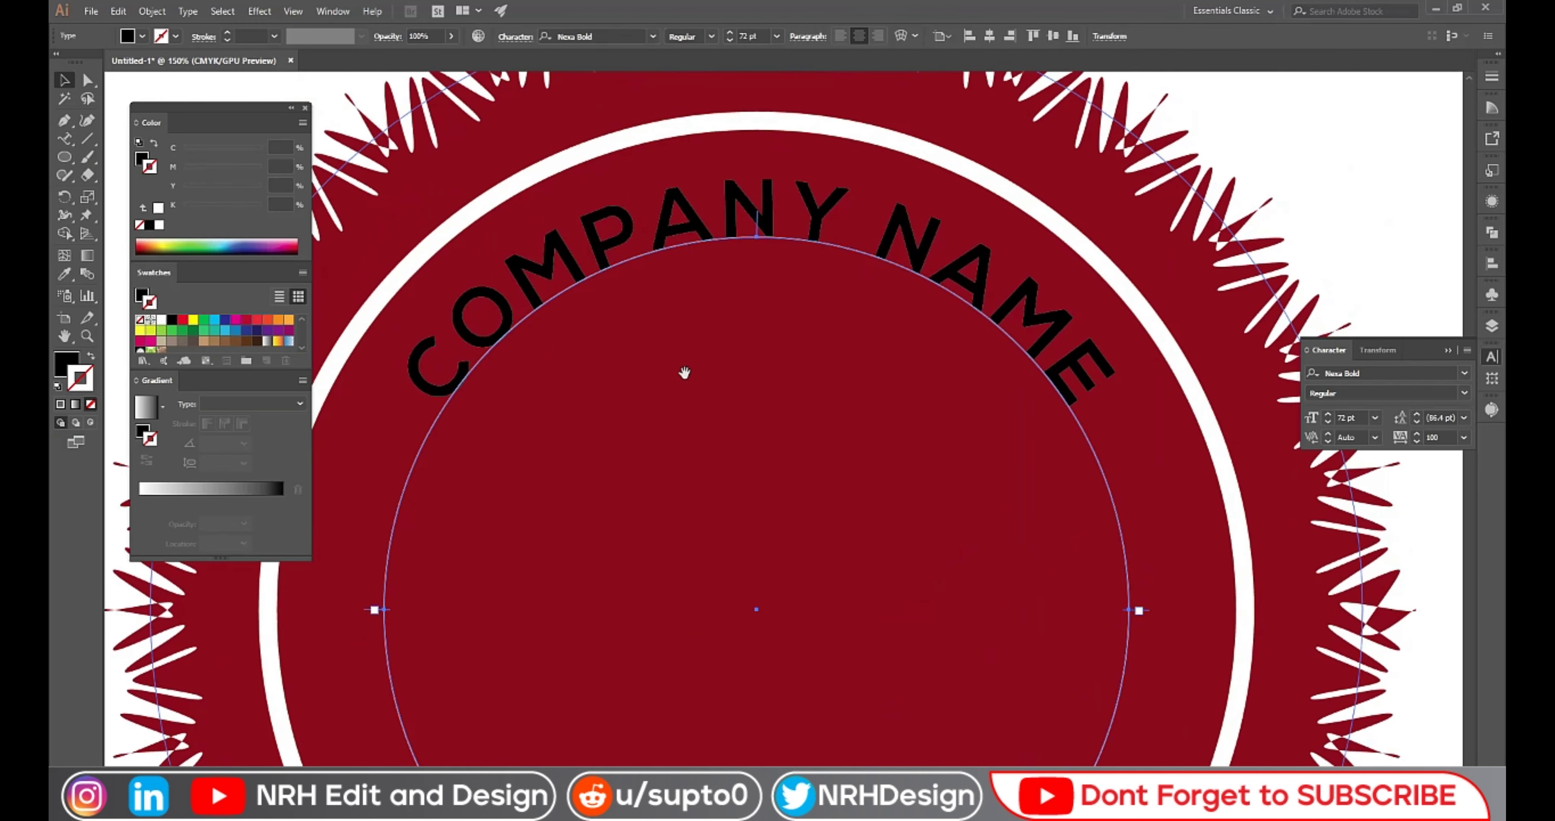
pyautogui.scroll(-1, 684, 371)
pyautogui.scroll(-1, 705, 302)
pyautogui.scroll(1, 694, 308)
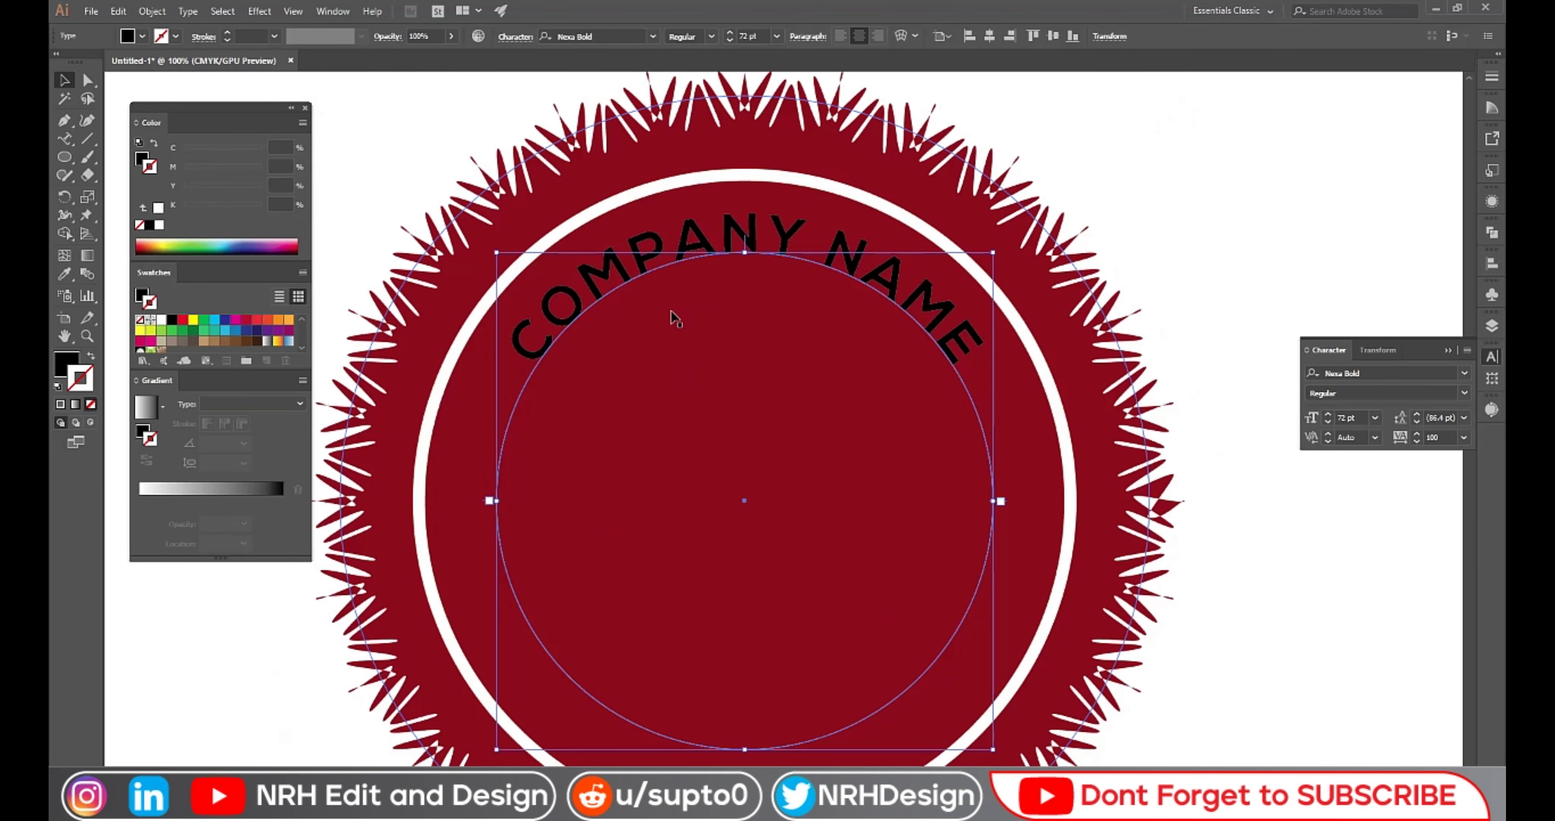
pyautogui.scroll(-1, 670, 317)
pyautogui.scroll(-1, 670, 319)
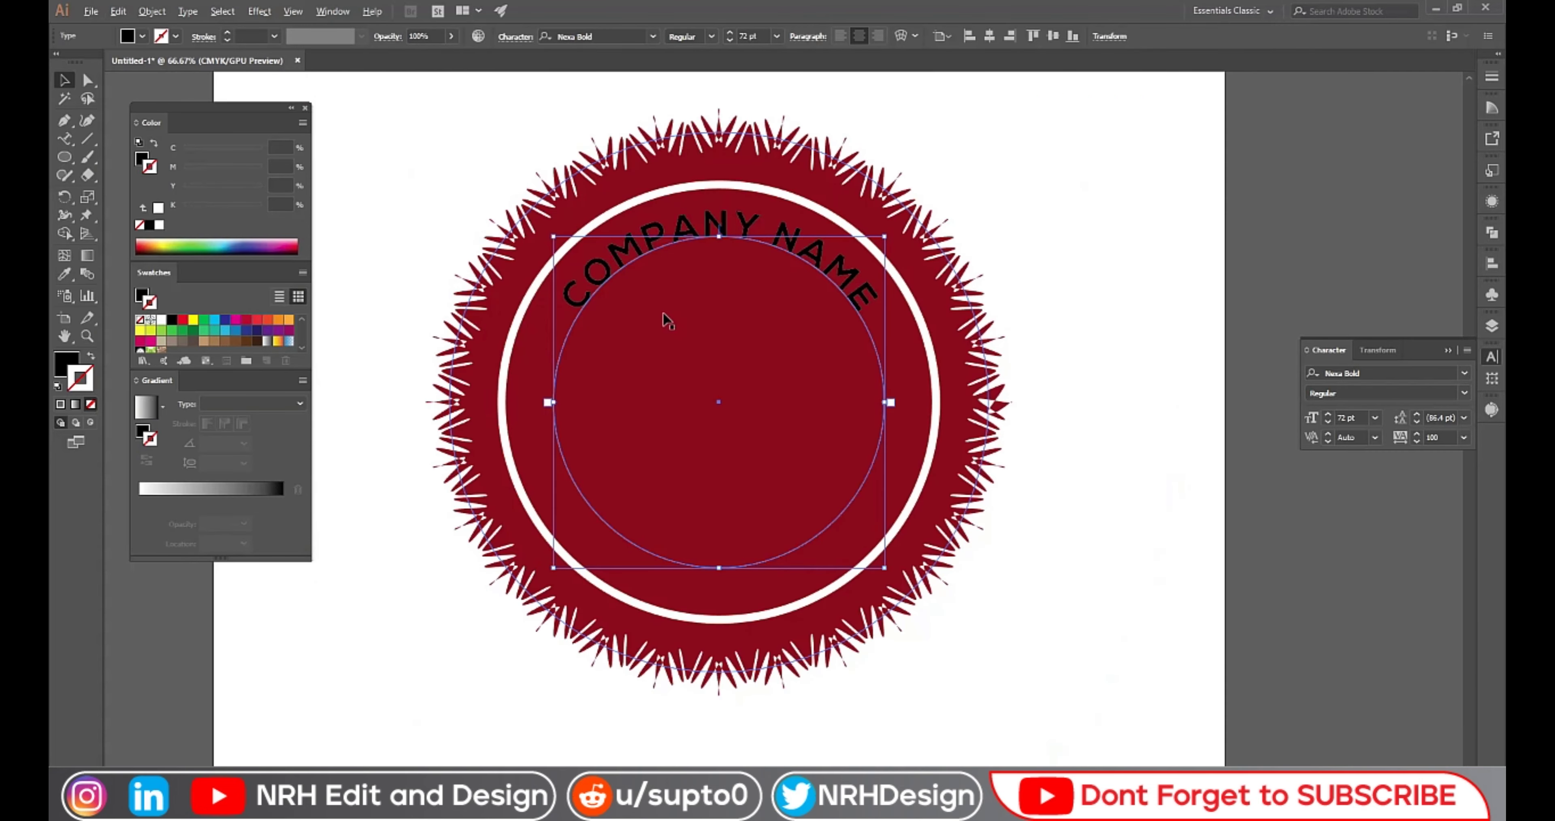
pyautogui.scroll(-1, 669, 320)
# - Enlarge the curved COMPANY NAME text to 80 pt
pyautogui.click(466, 147)
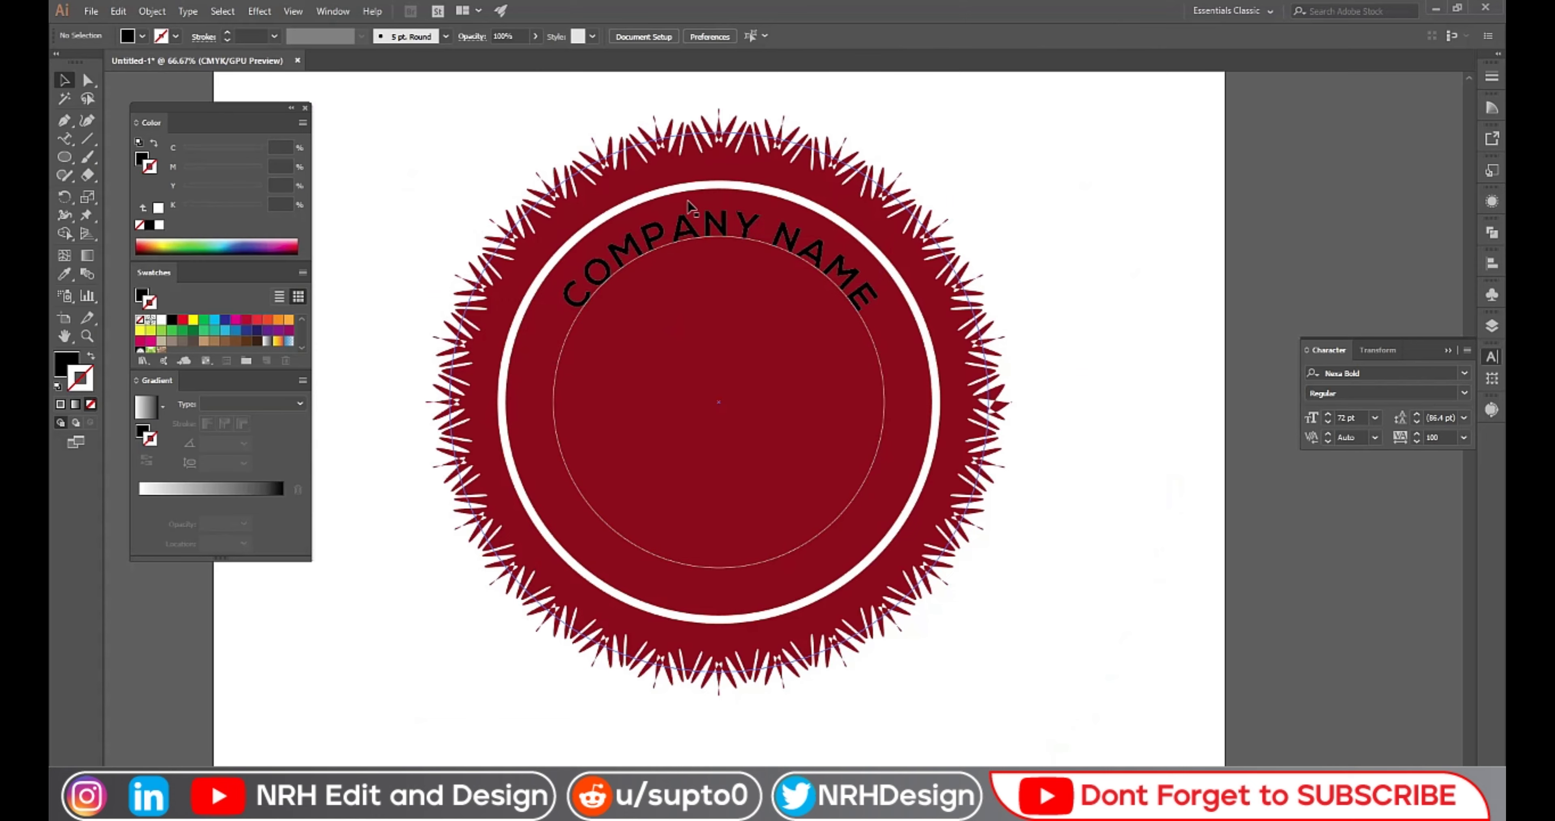
pyautogui.scroll(1, 689, 200)
pyautogui.click(728, 236)
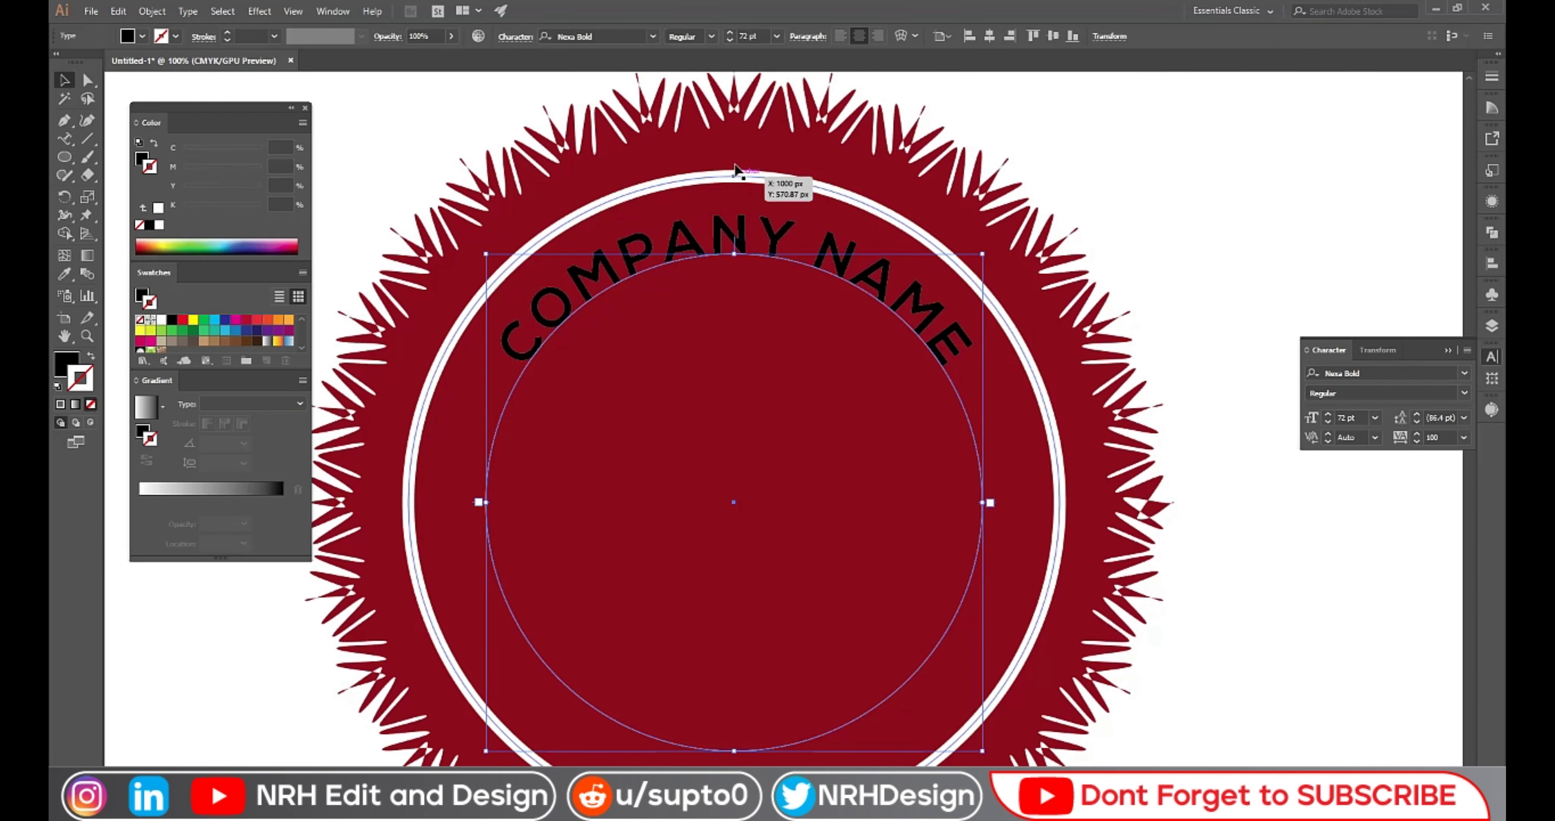
pyautogui.click(750, 36)
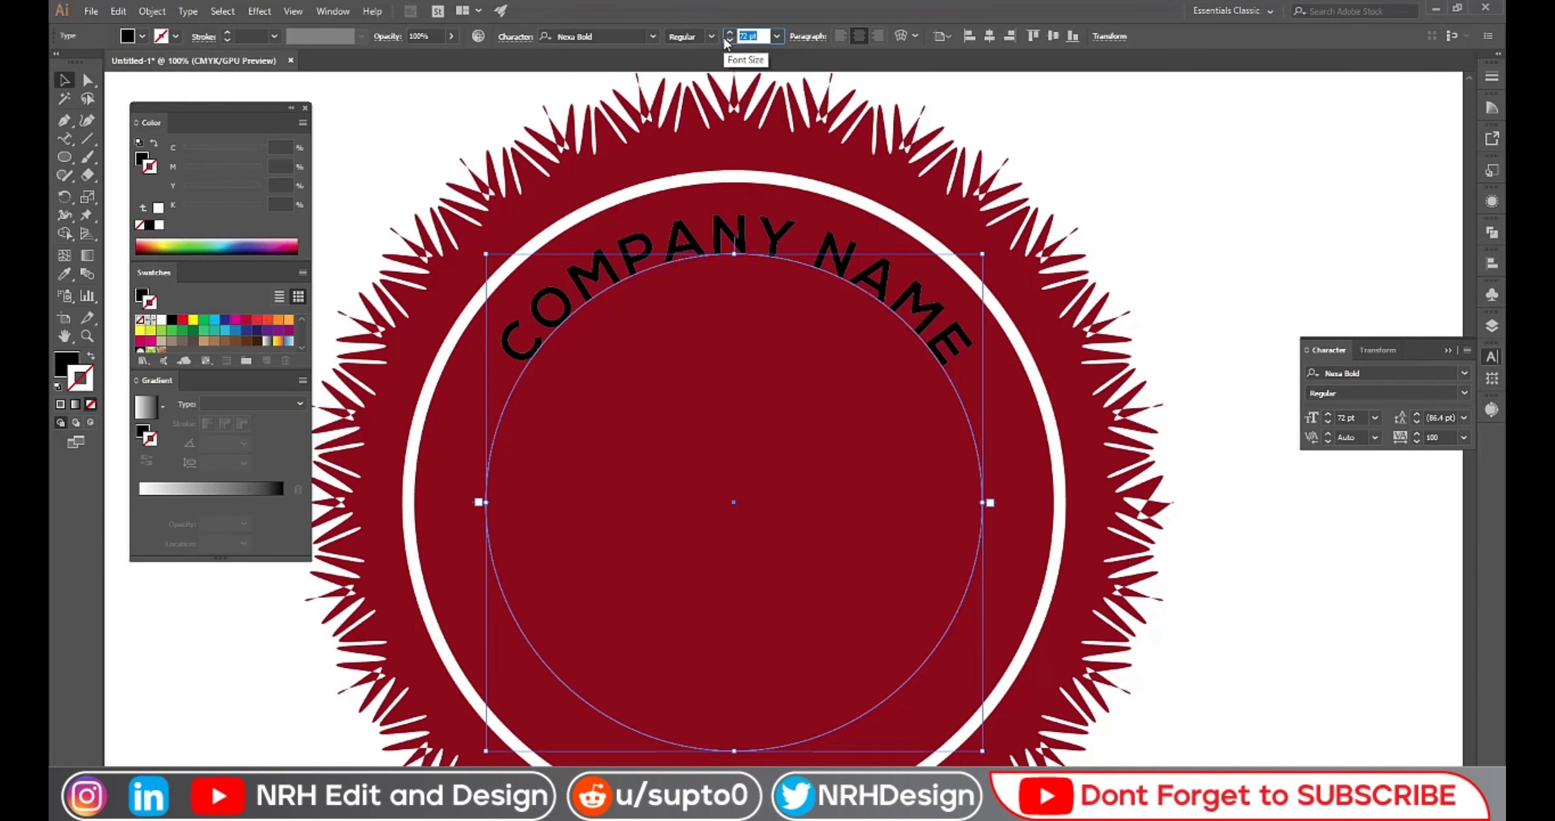
pyautogui.write('80')
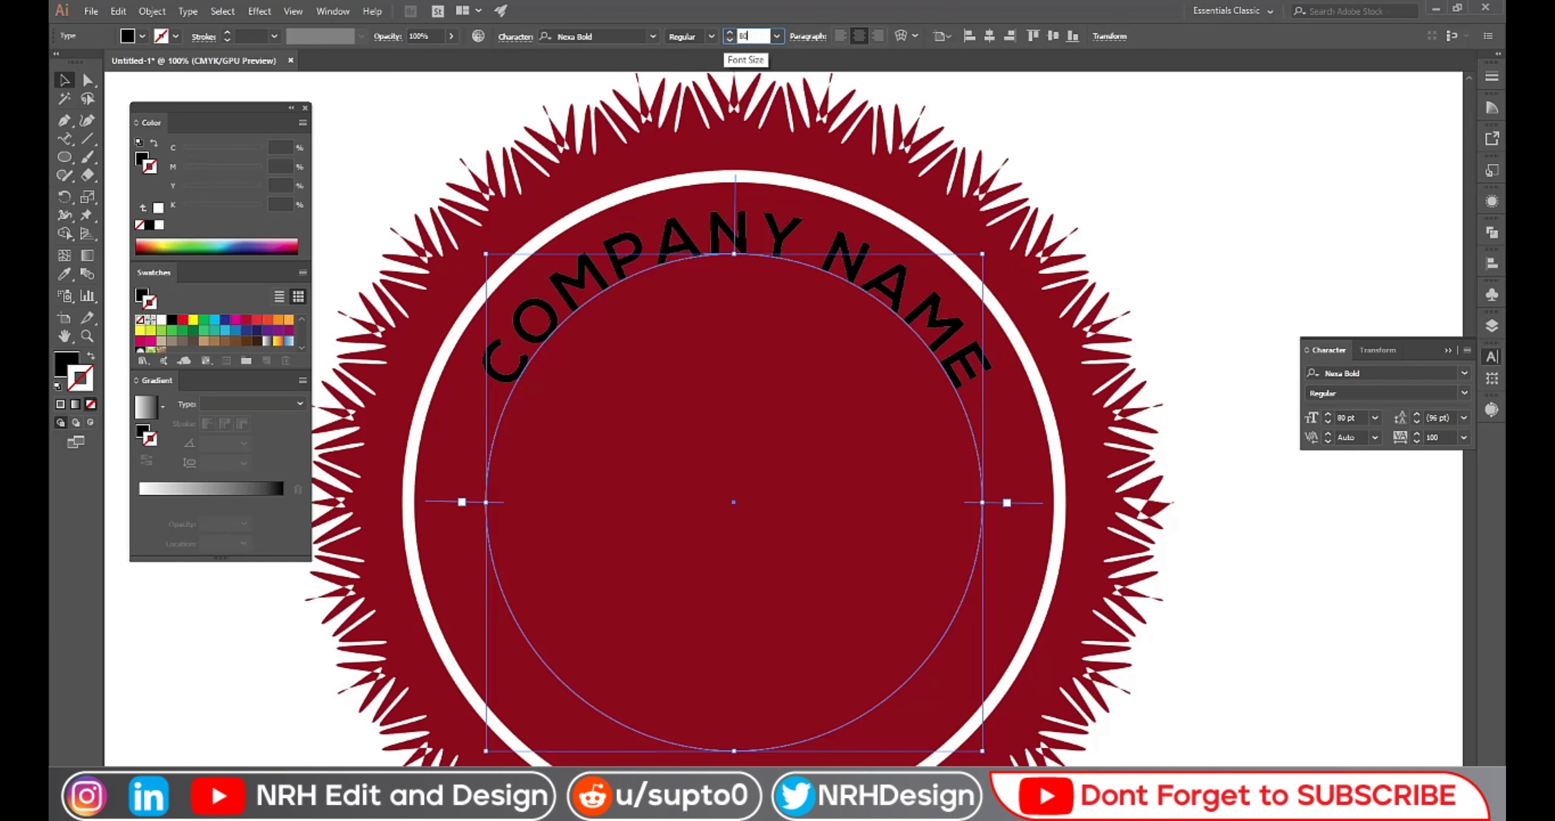
pyautogui.click(1188, 147)
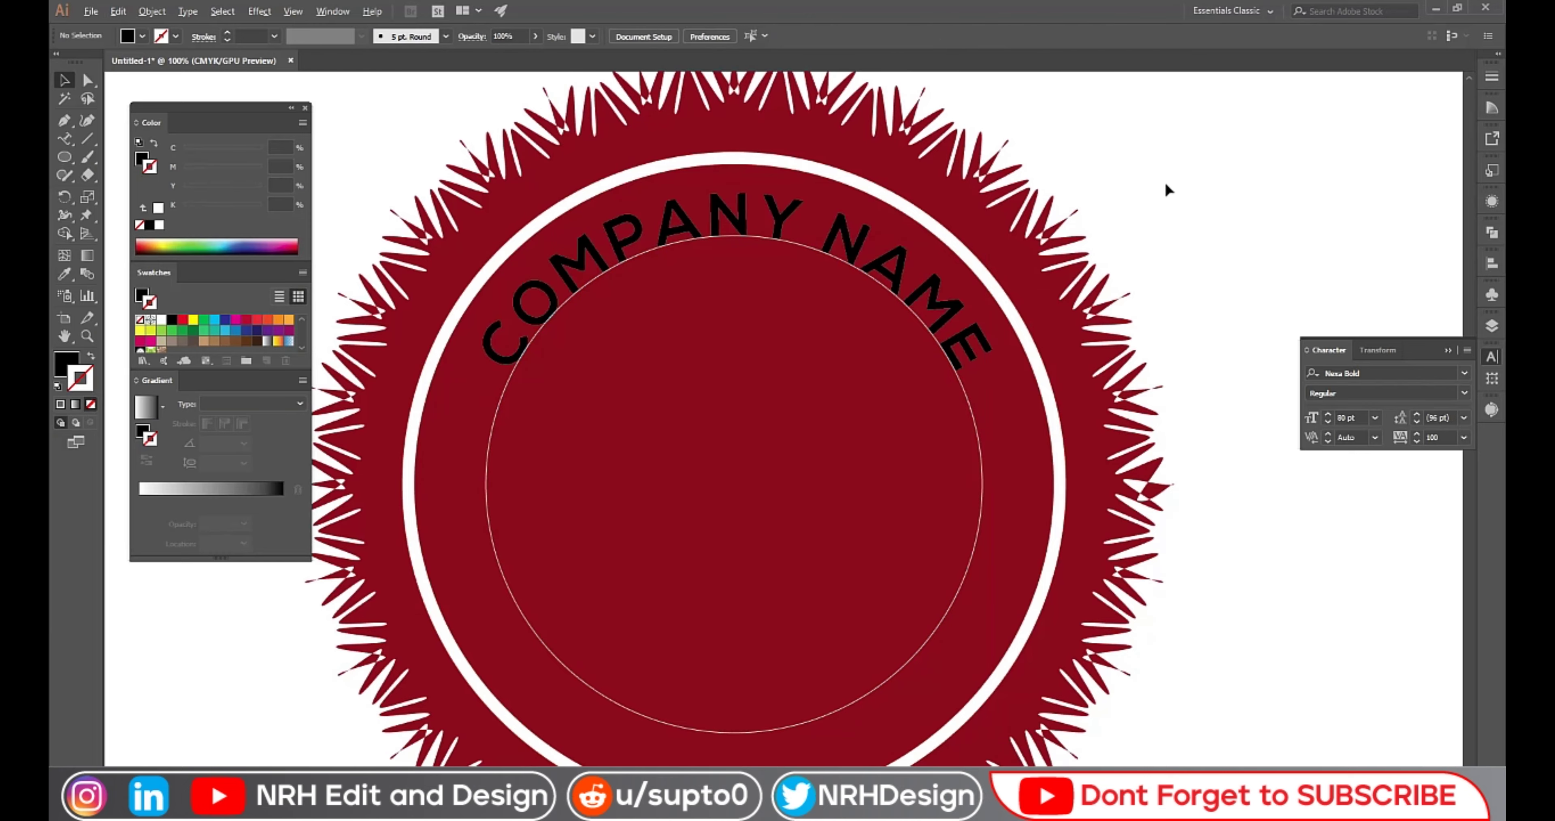
pyautogui.scroll(-1, 1161, 186)
pyautogui.scroll(2, 1146, 199)
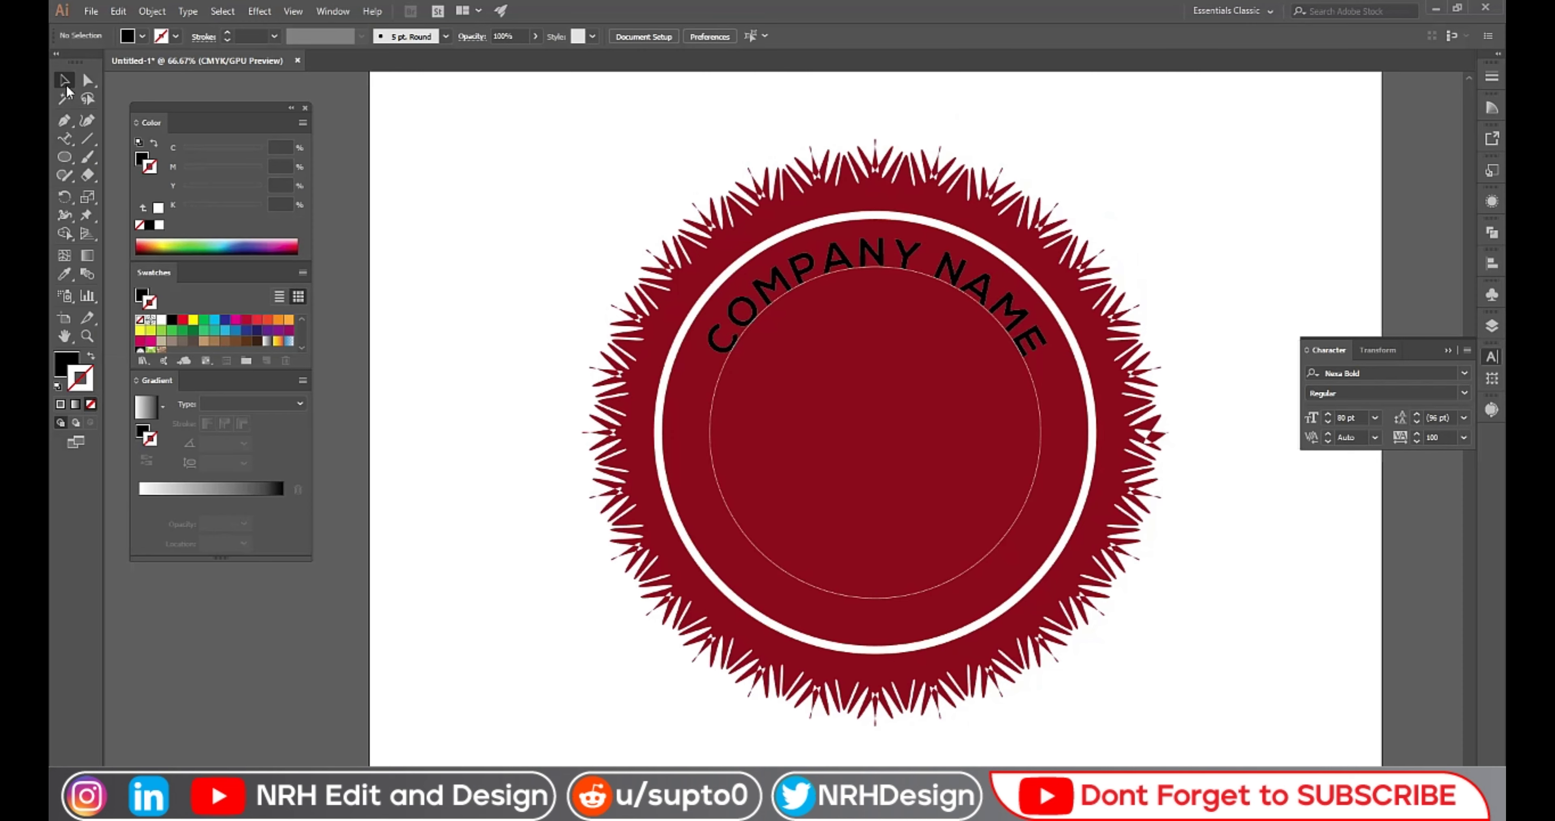
pyautogui.click(65, 138)
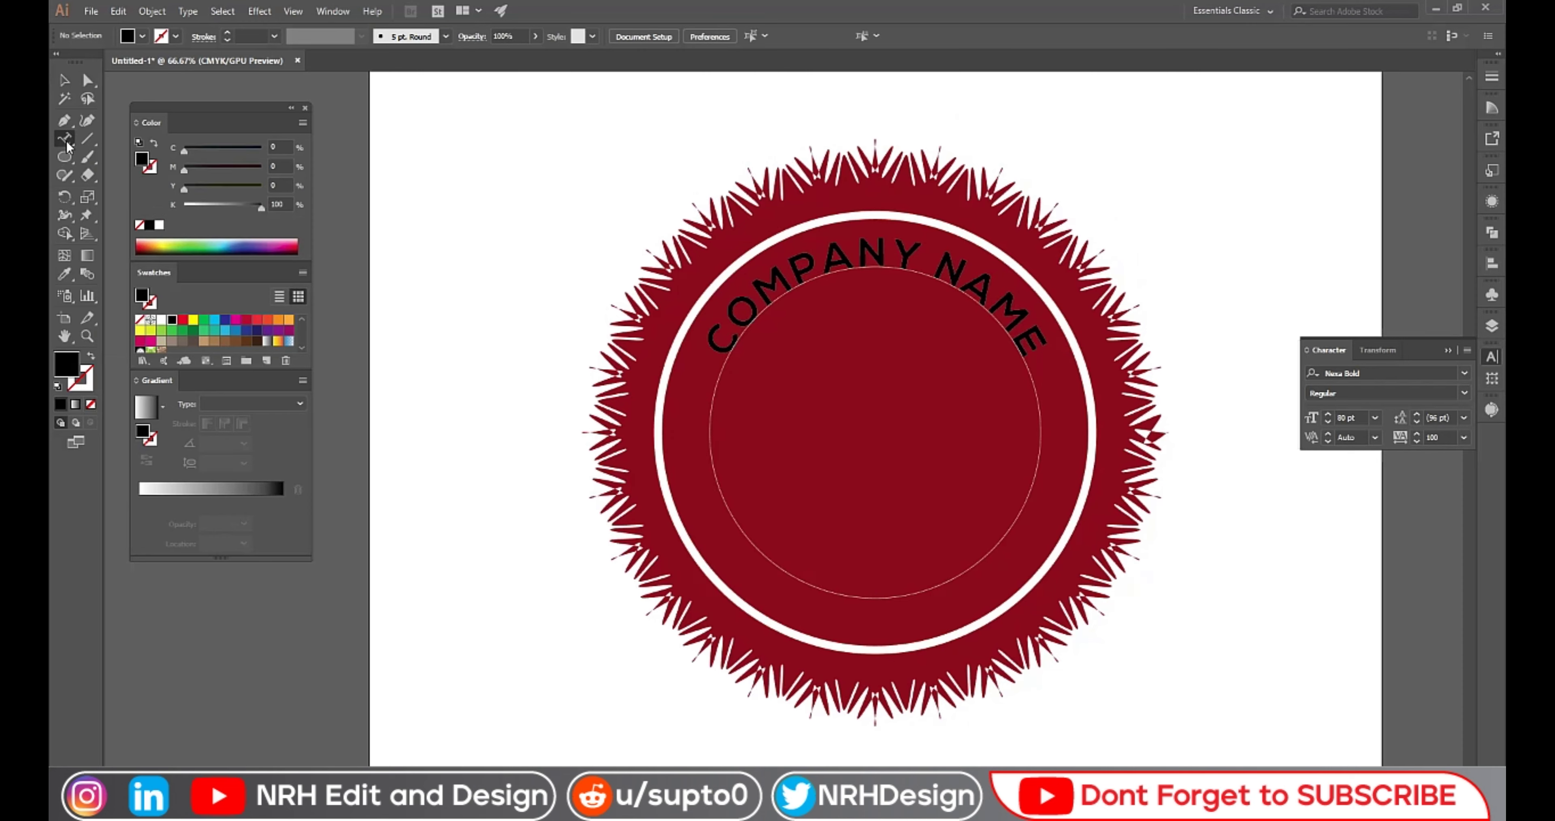
# - Run 'Tagline here' placeholder text along the bottom of the inner white circle and select it
pyautogui.click(875, 597)
pyautogui.click(875, 597)
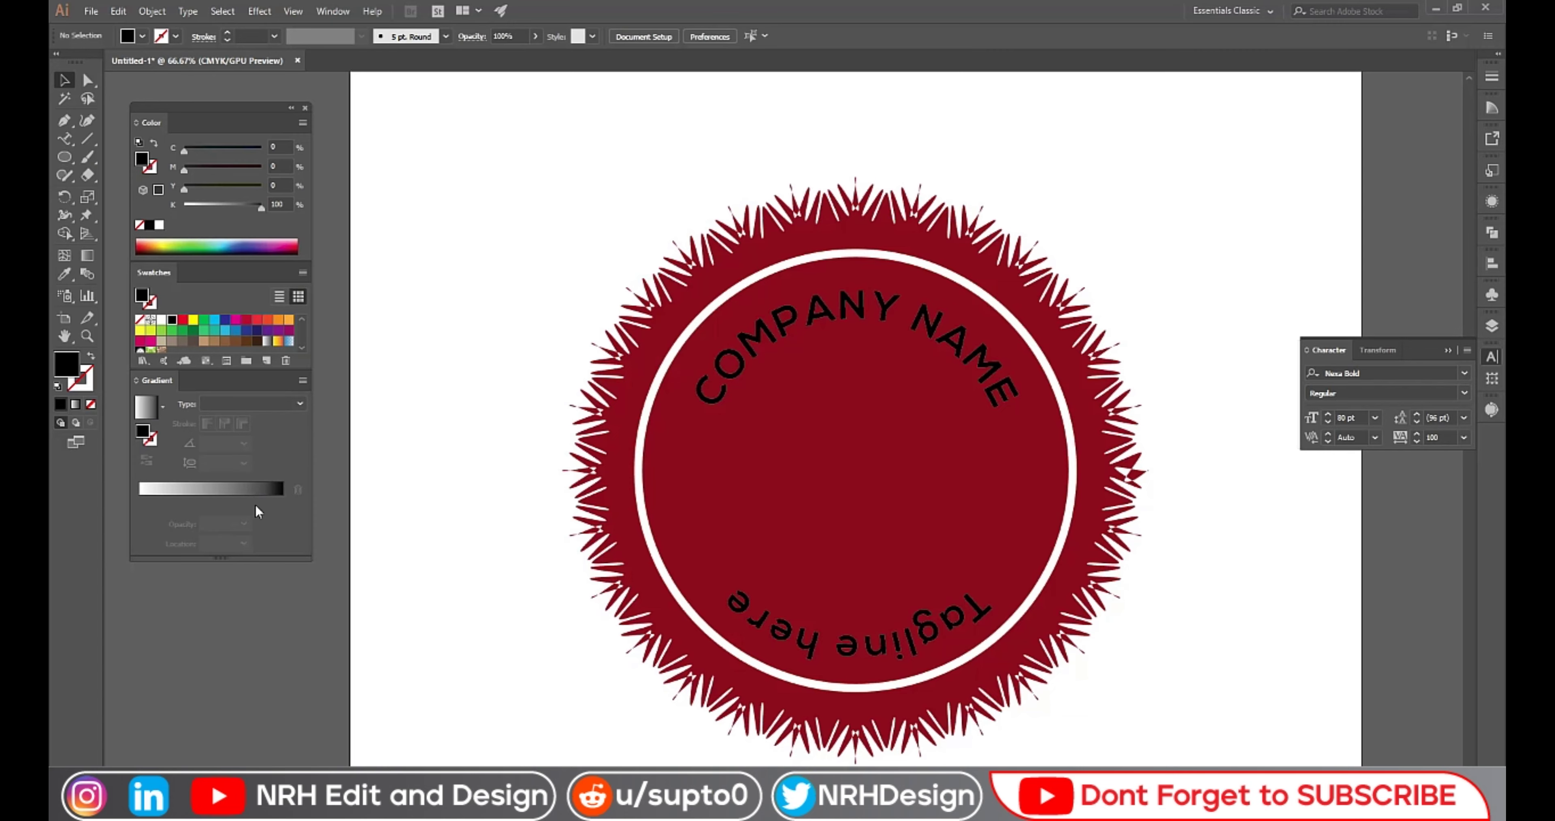
pyautogui.click(839, 655)
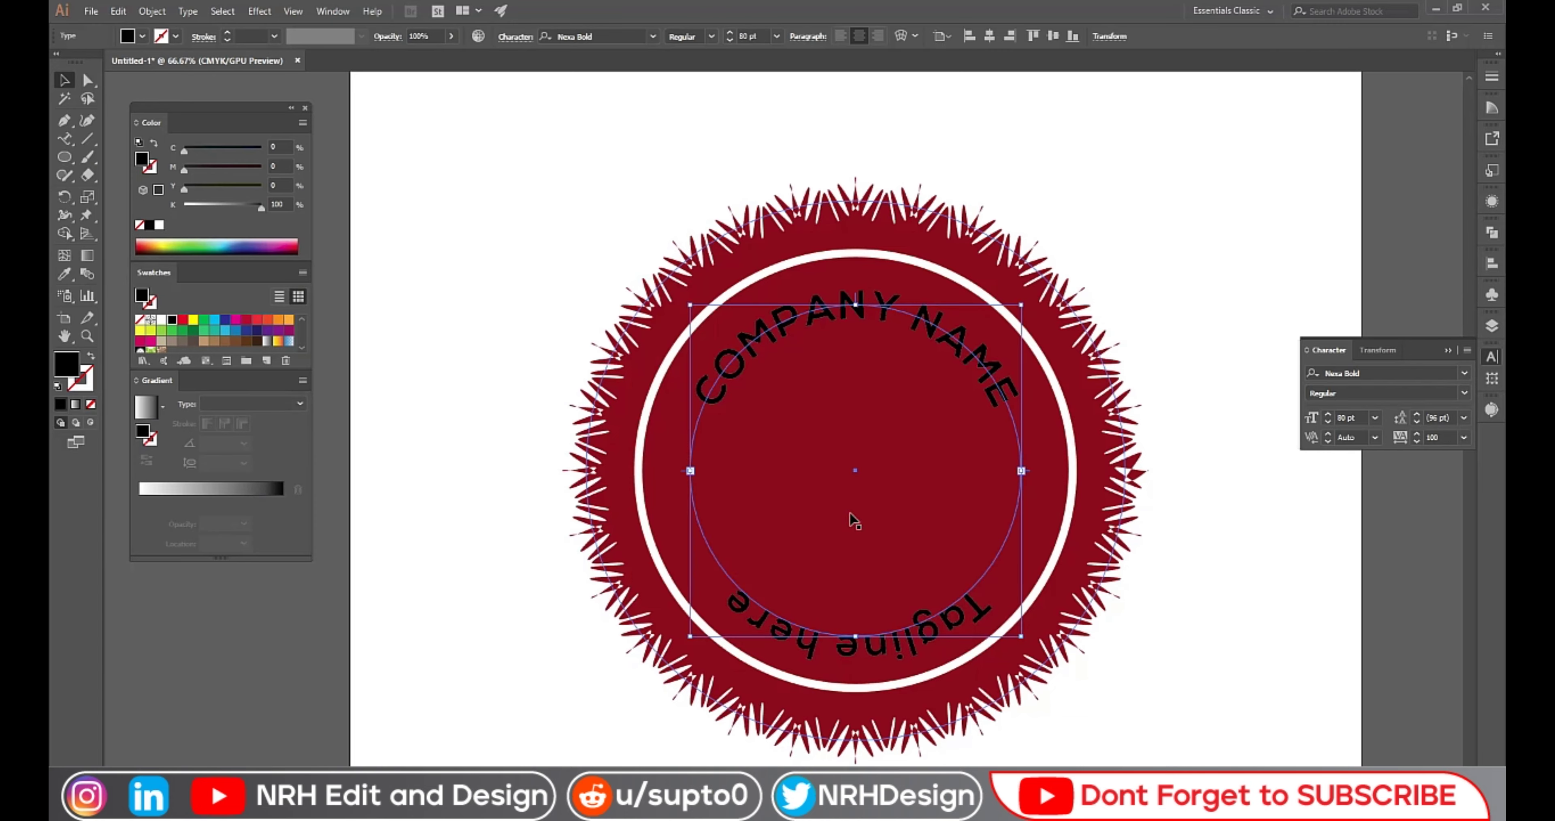
pyautogui.click(1016, 208)
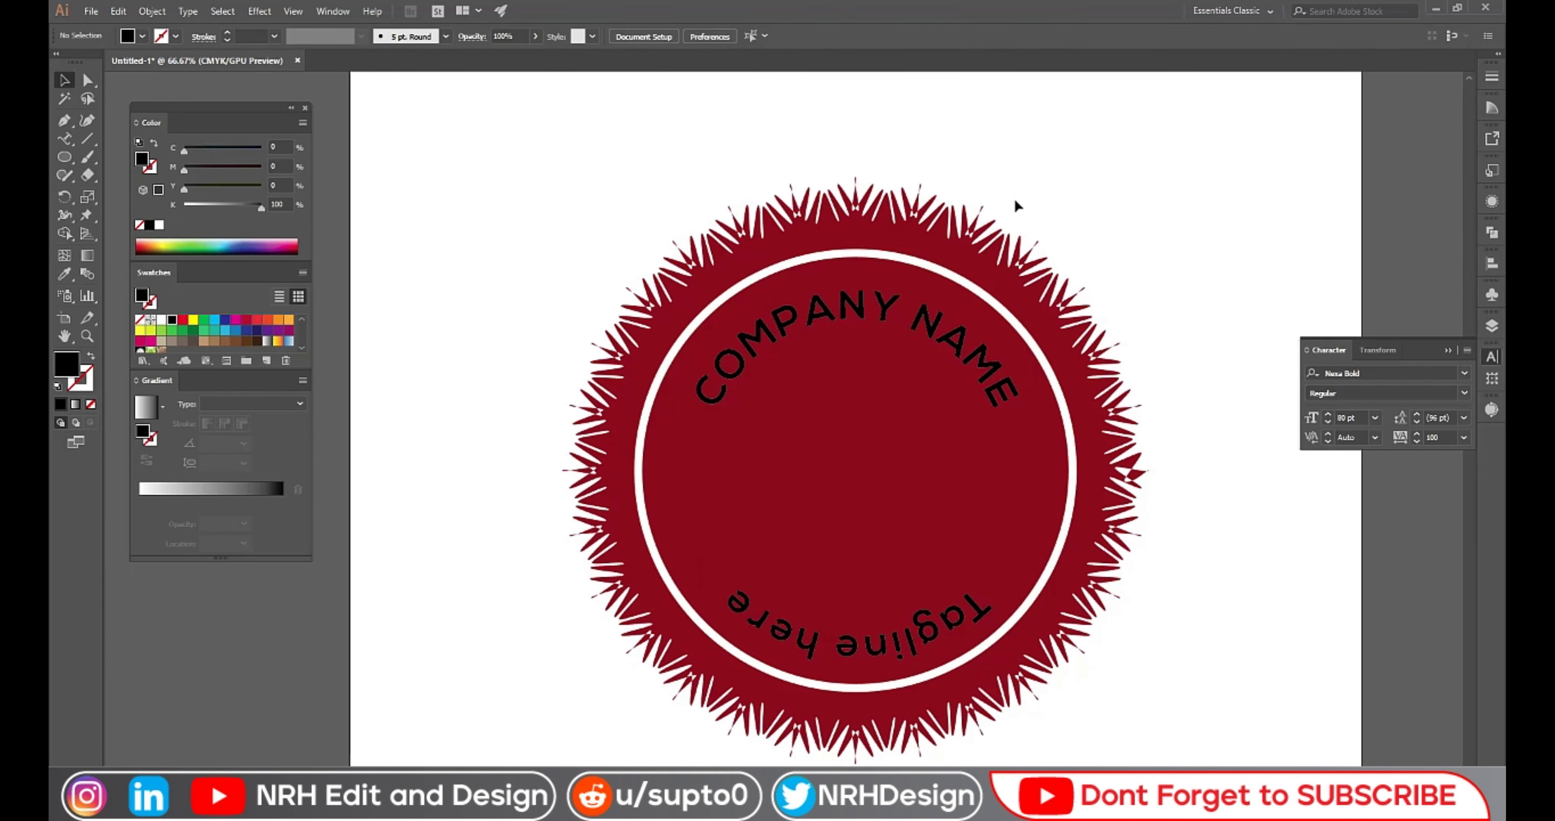
pyautogui.keyDown('alt'); pyautogui.scroll(2, 896, 618); pyautogui.keyUp('alt')
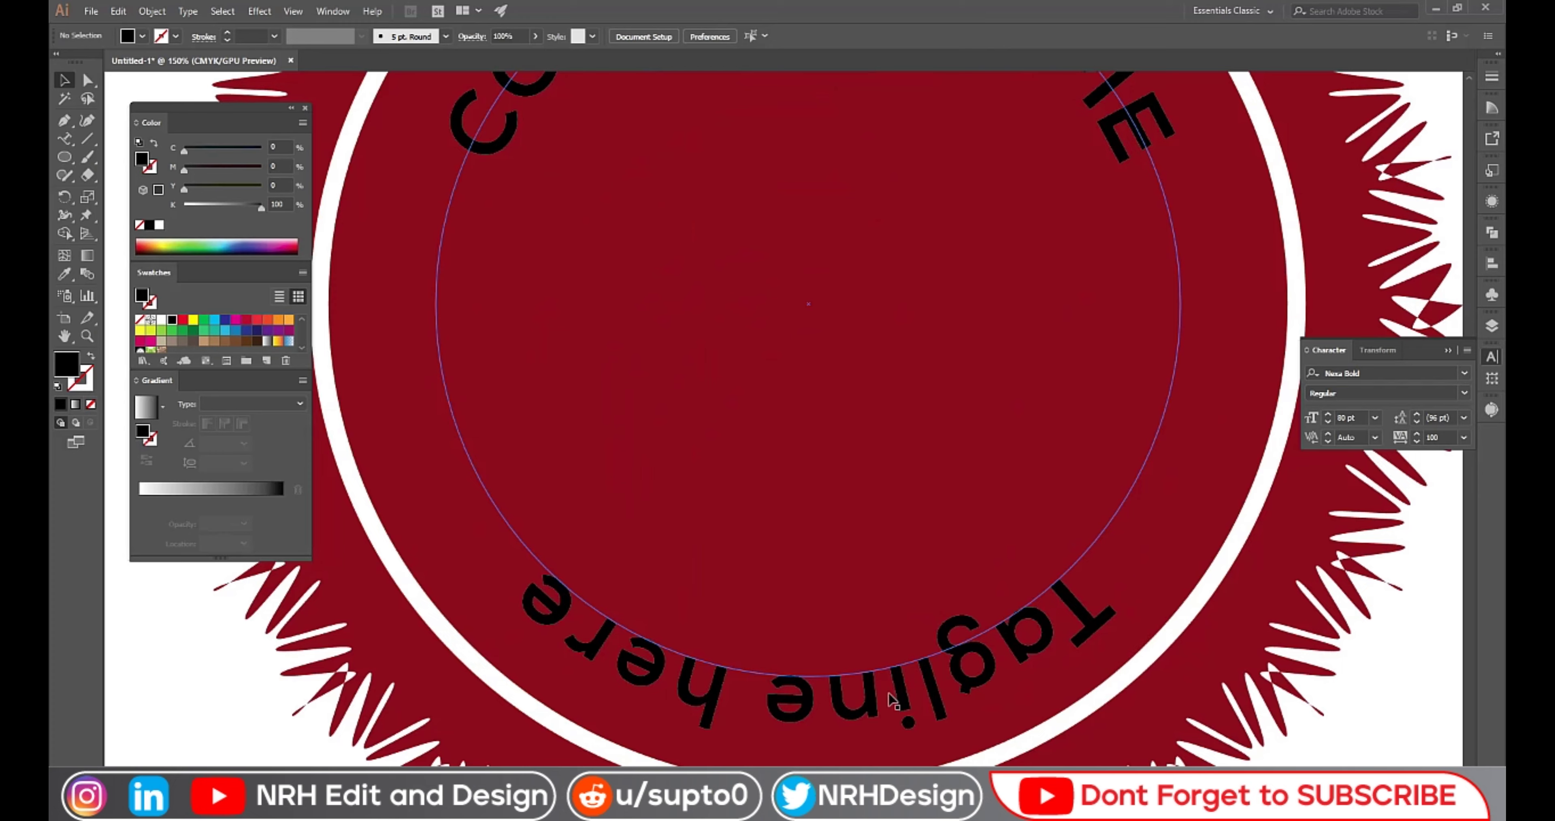
pyautogui.click(939, 709)
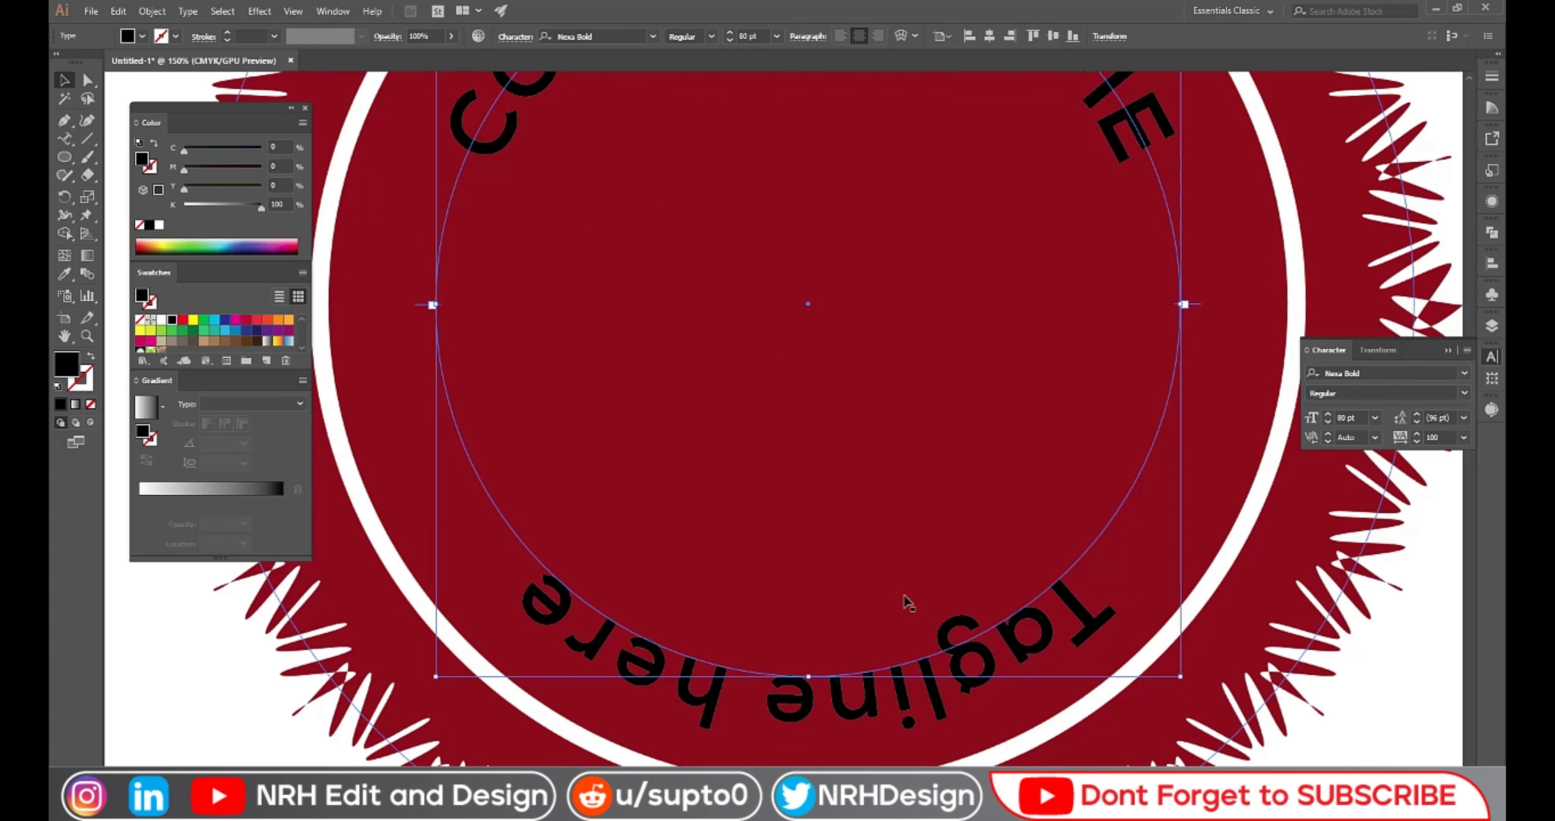
pyautogui.keyDown('alt'); pyautogui.scroll(-2, 862, 477); pyautogui.keyUp('alt')
pyautogui.click(1184, 575)
pyautogui.click(935, 268)
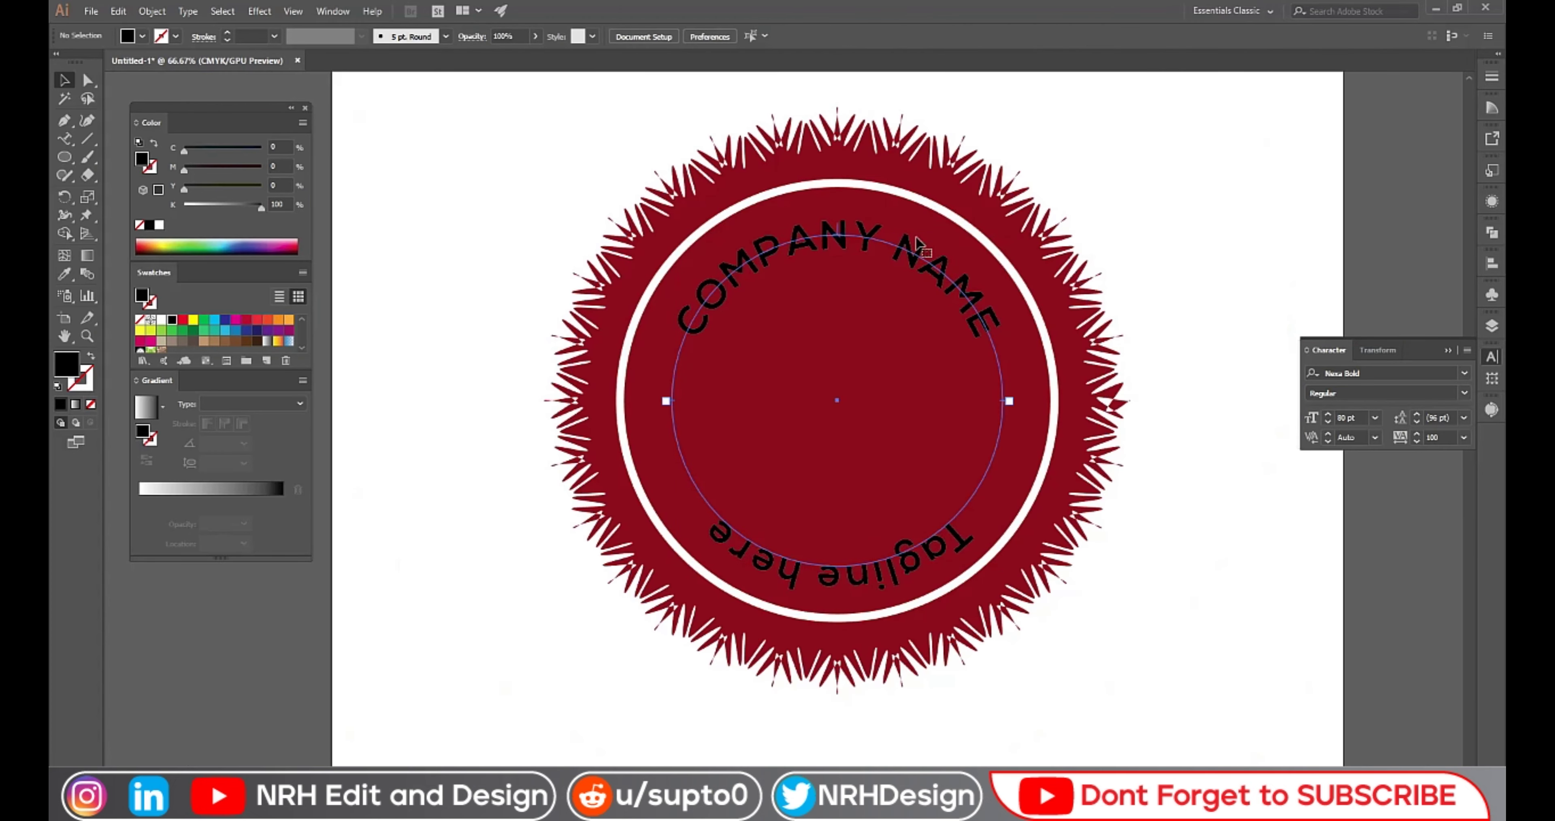
pyautogui.hotkey('ctrl', 'shift', 'a')
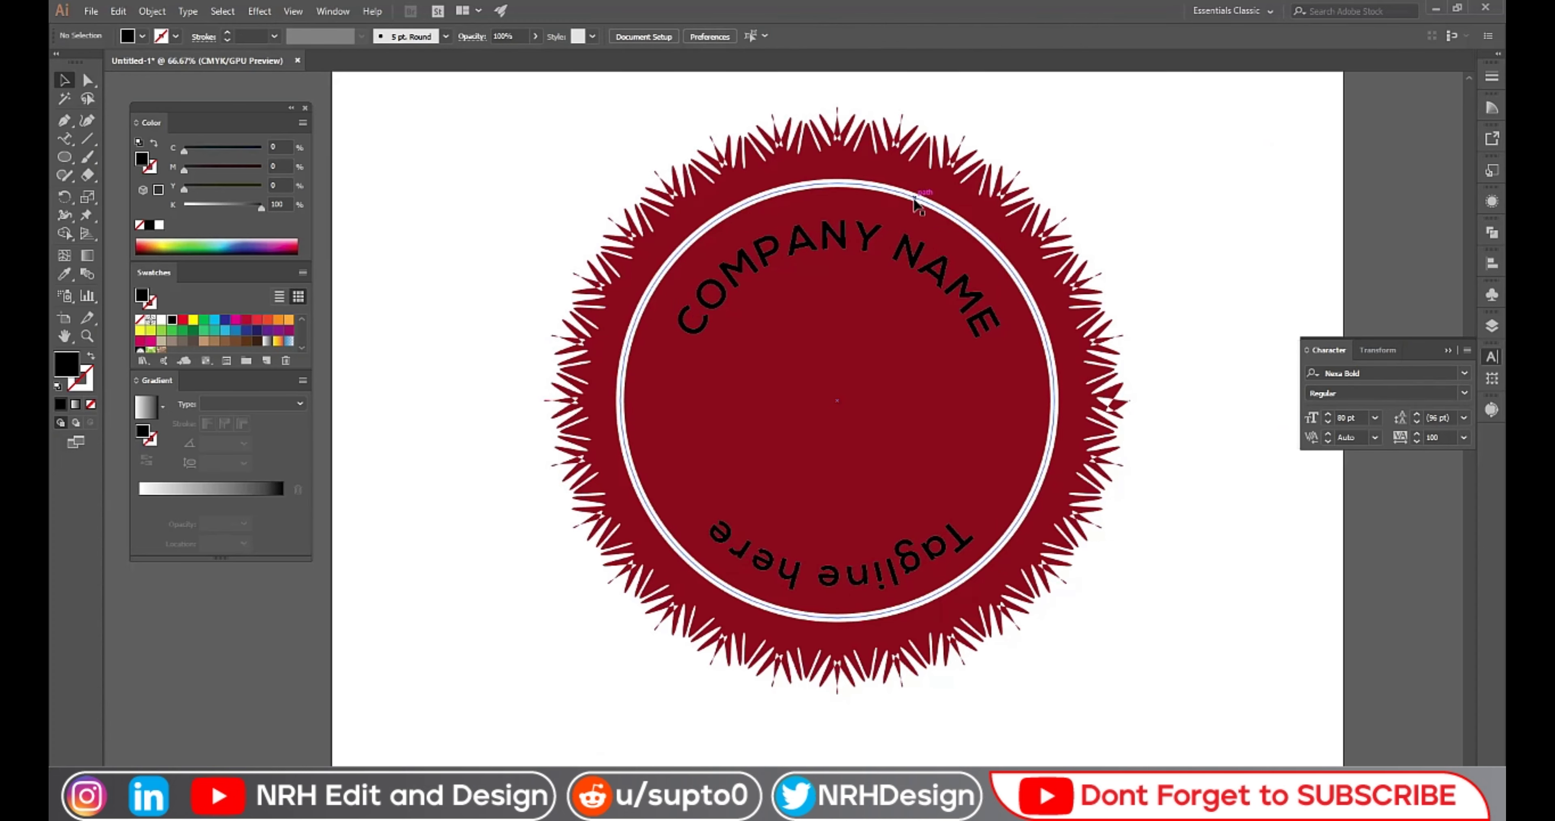
pyautogui.click(919, 540)
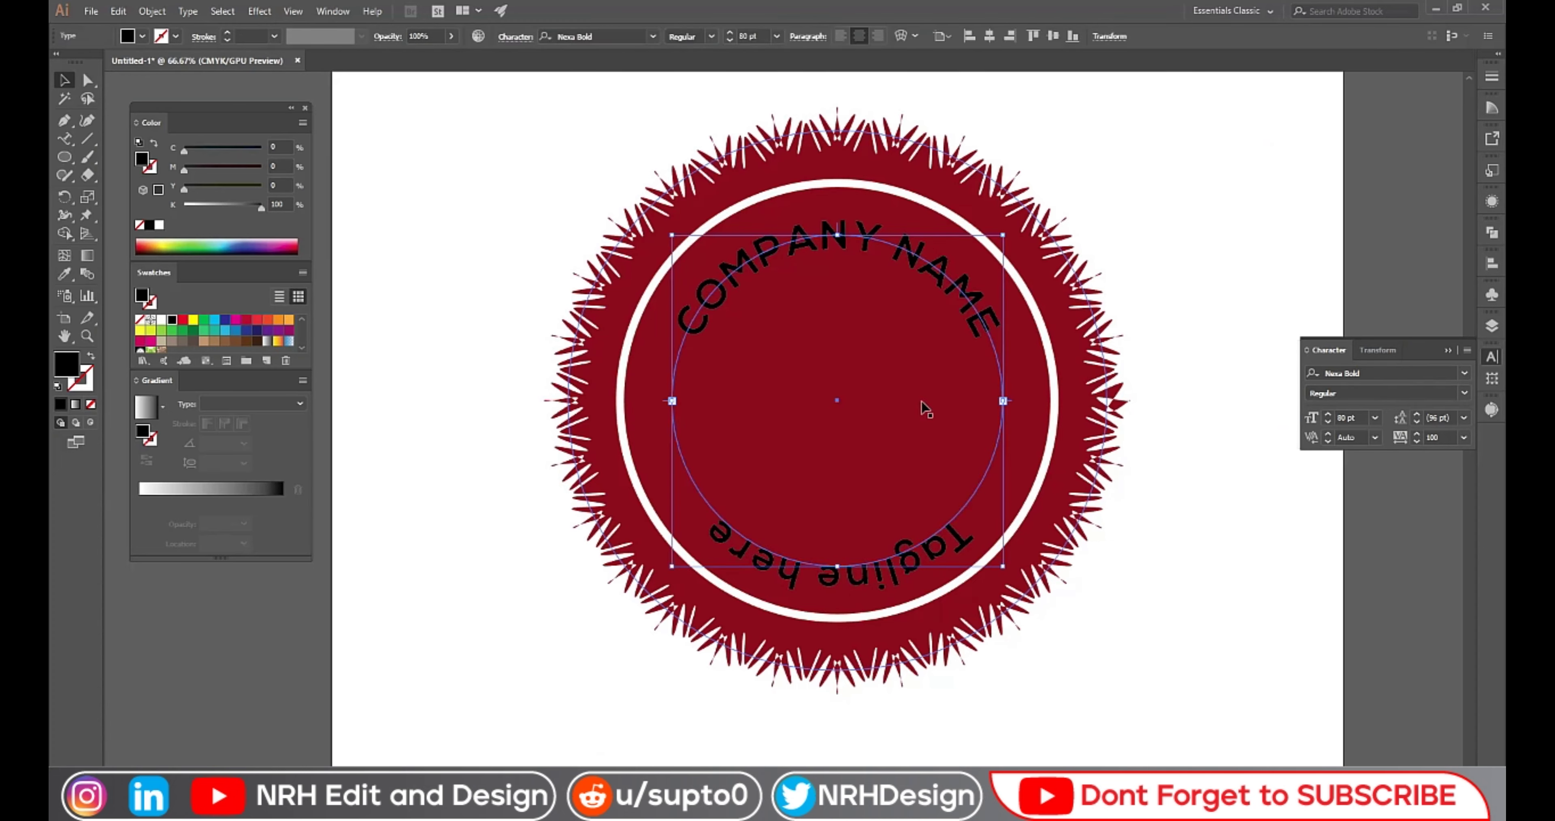
# - Set the tagline to Nexa Light at 72 pt with the Registration colour fill
pyautogui.click(777, 36)
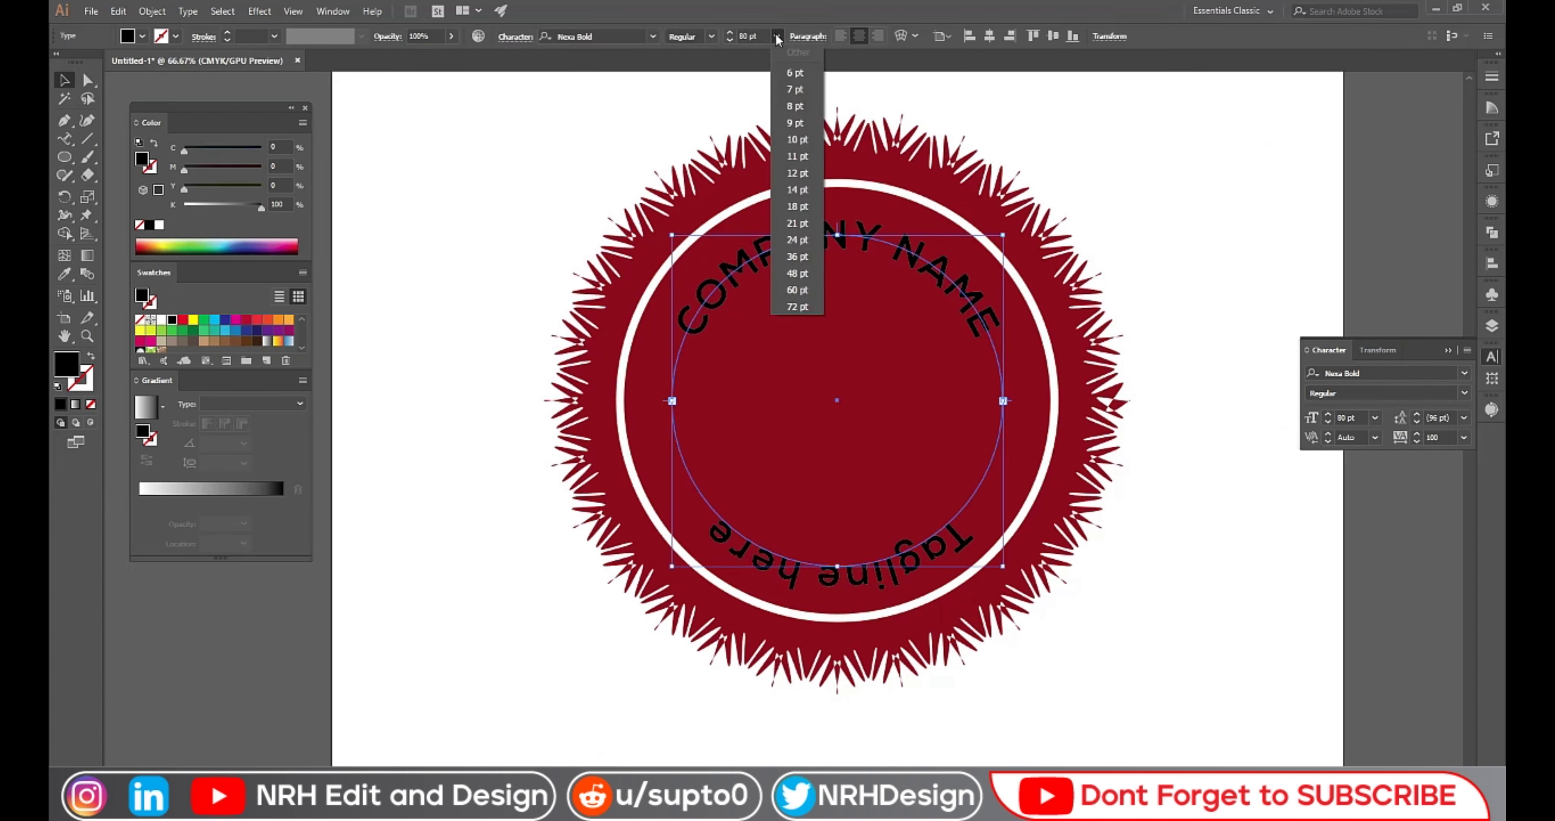
pyautogui.click(799, 306)
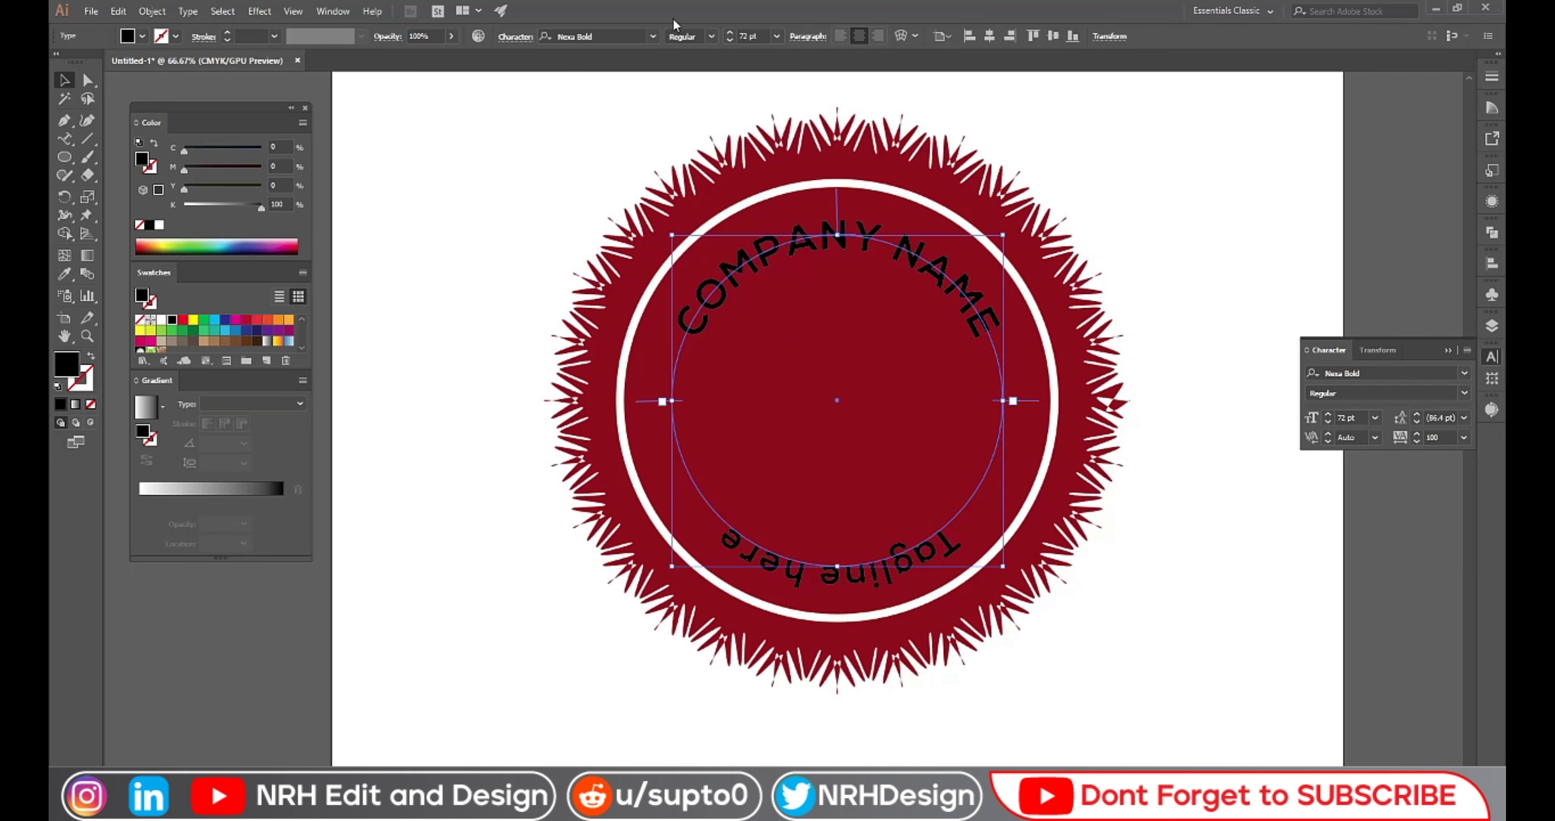
pyautogui.click(621, 36)
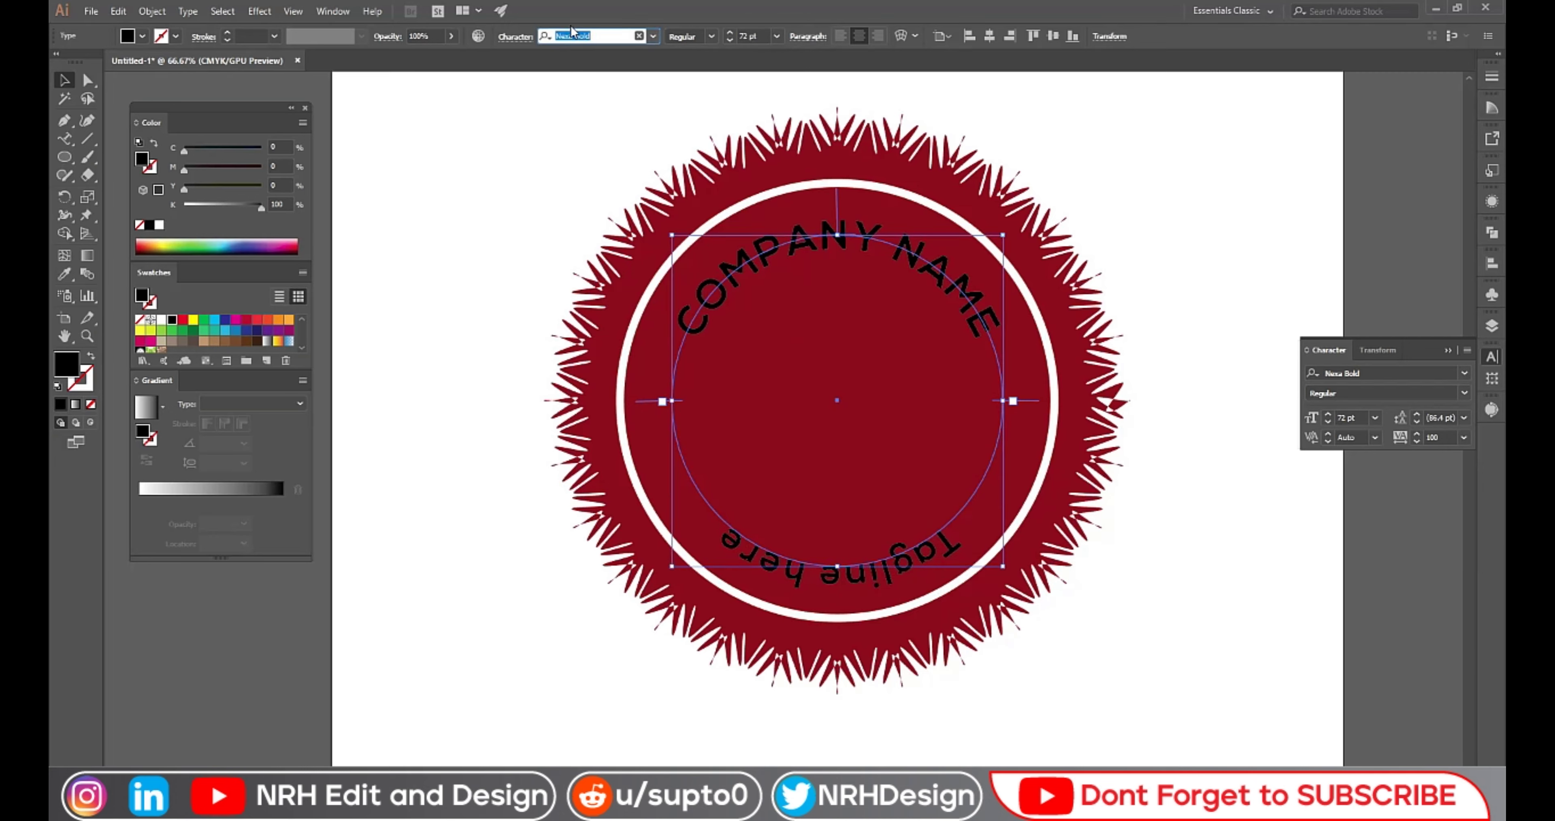
pyautogui.write('n')
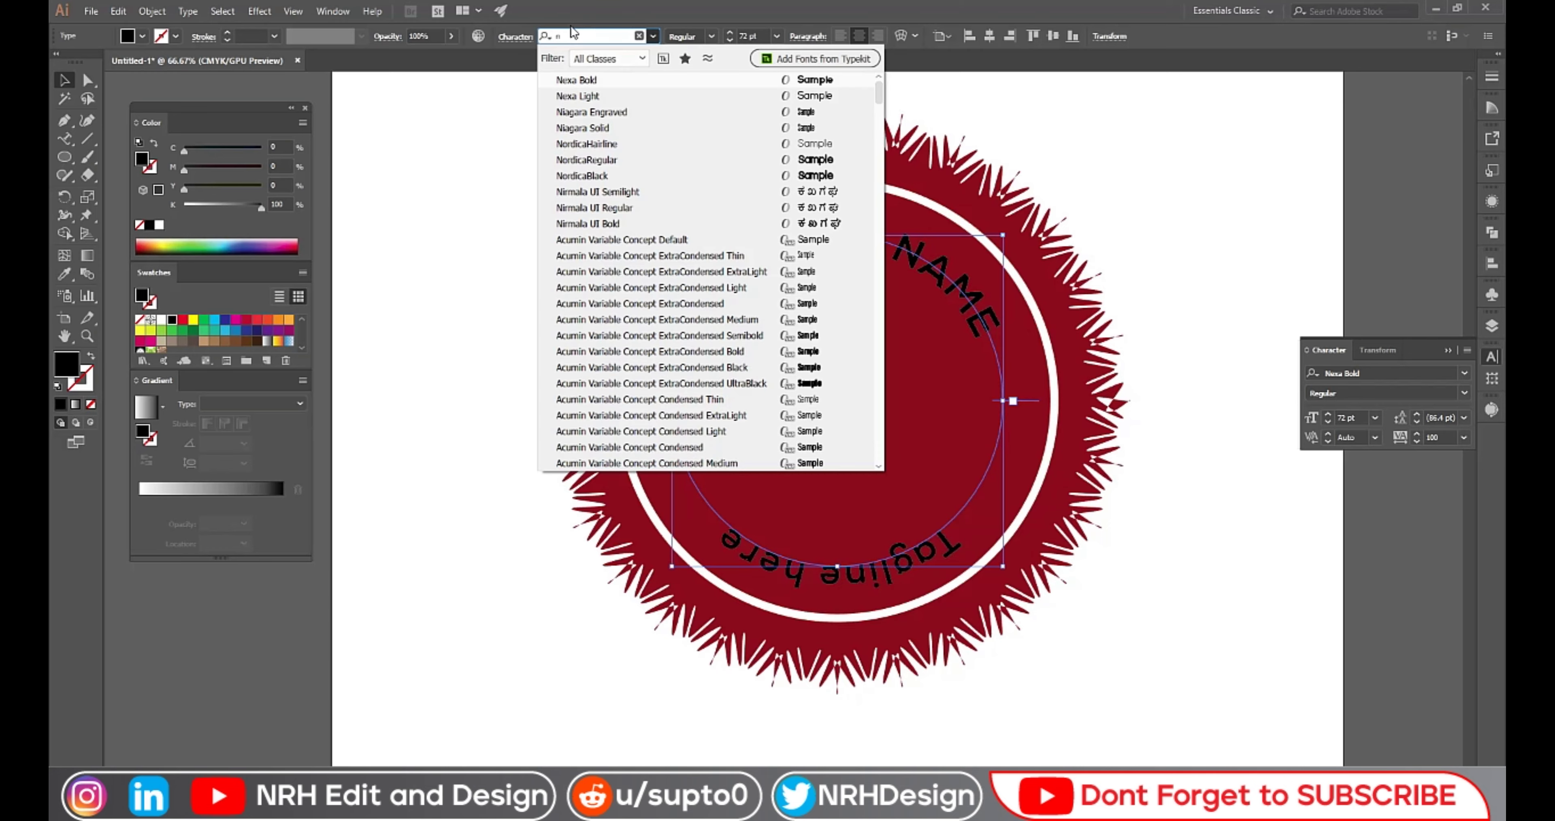
pyautogui.click(625, 94)
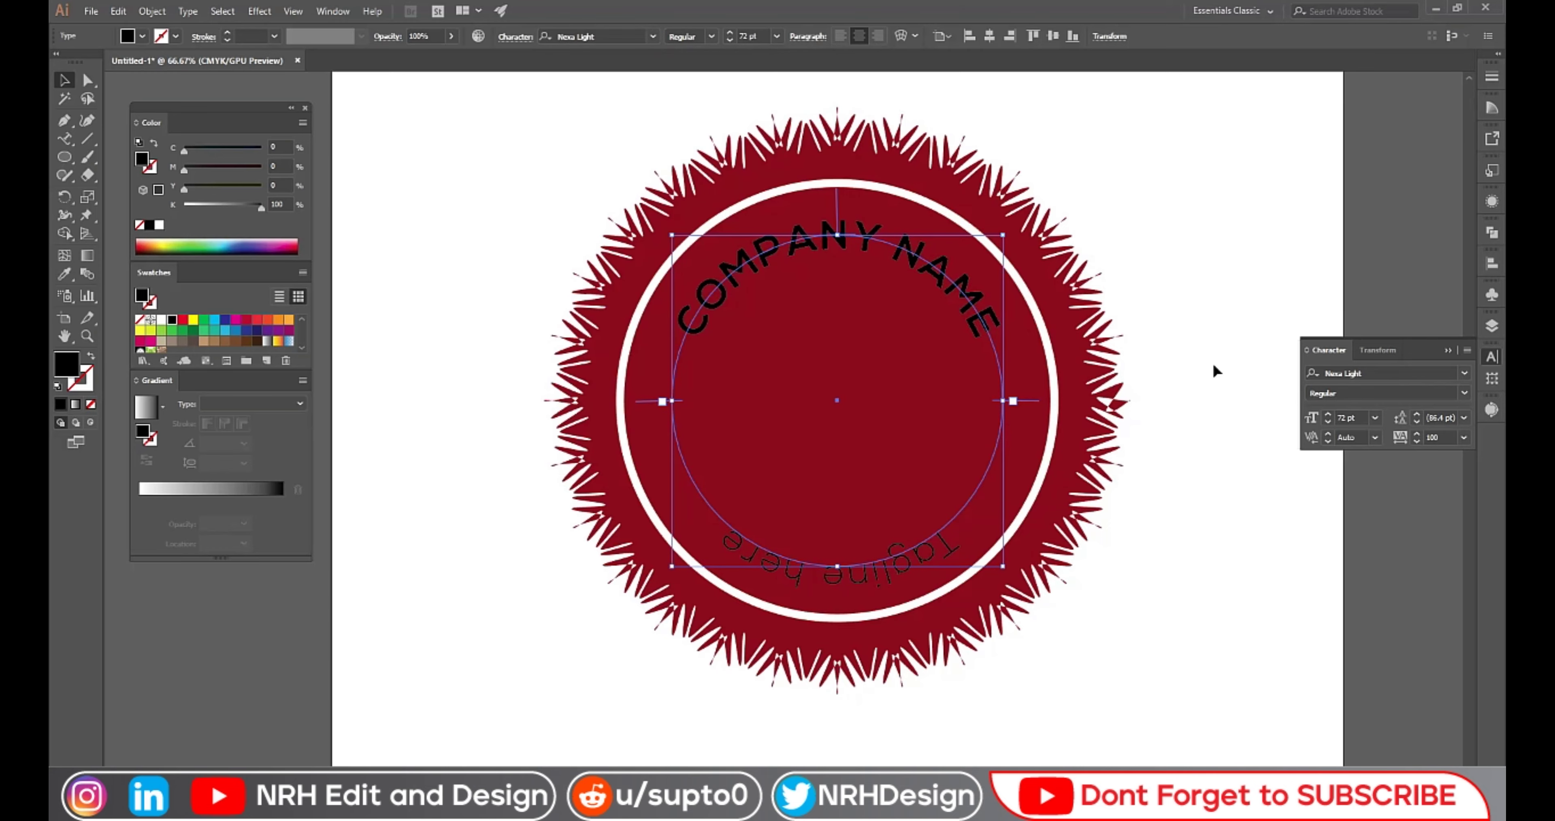
pyautogui.click(152, 322)
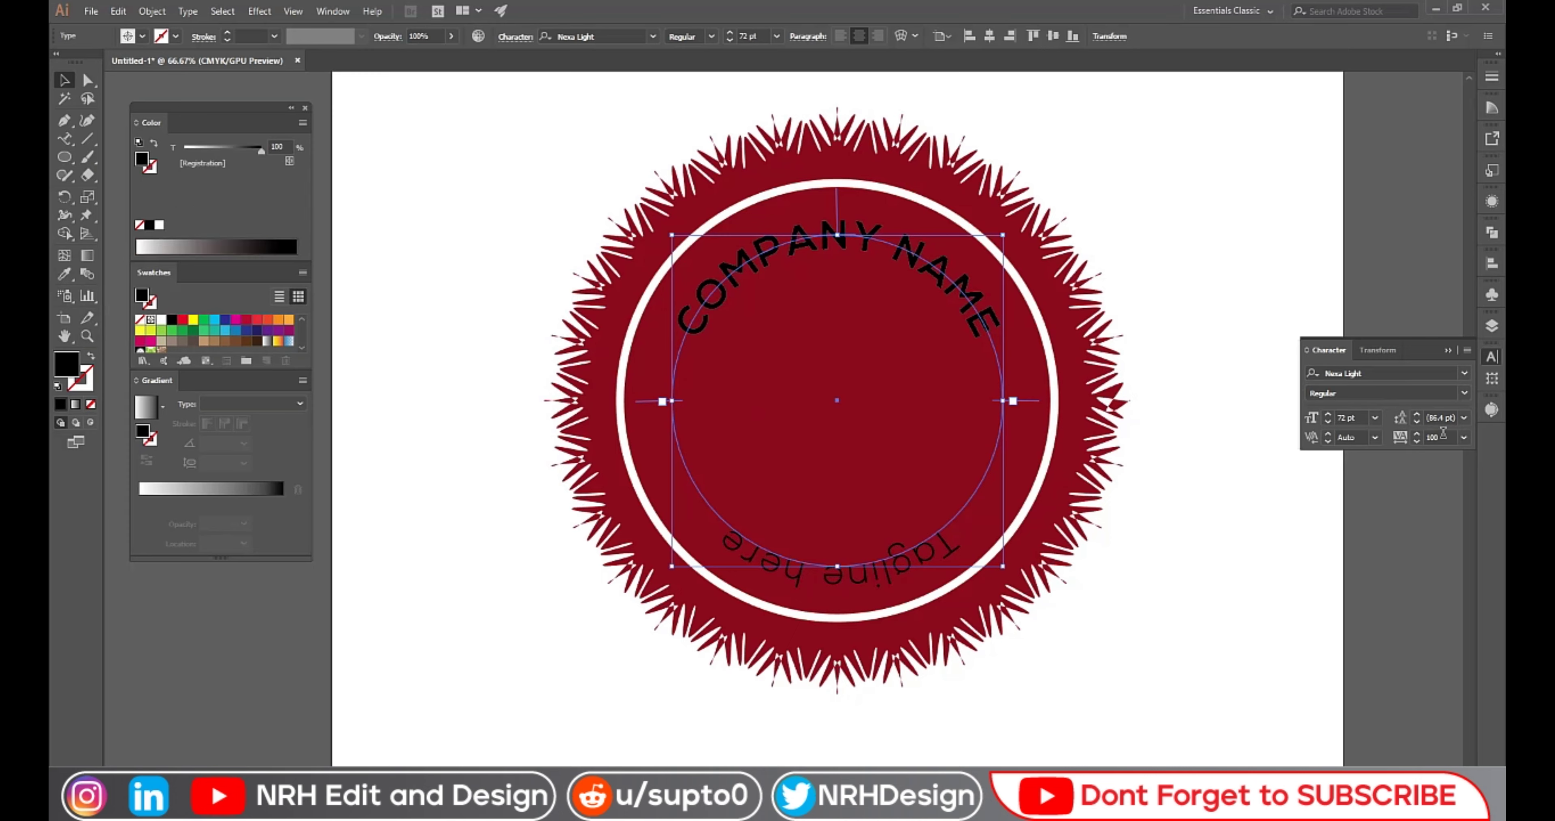
# - Give the tagline 200 tracking and an 80 pt font size
pyautogui.click(1465, 437)
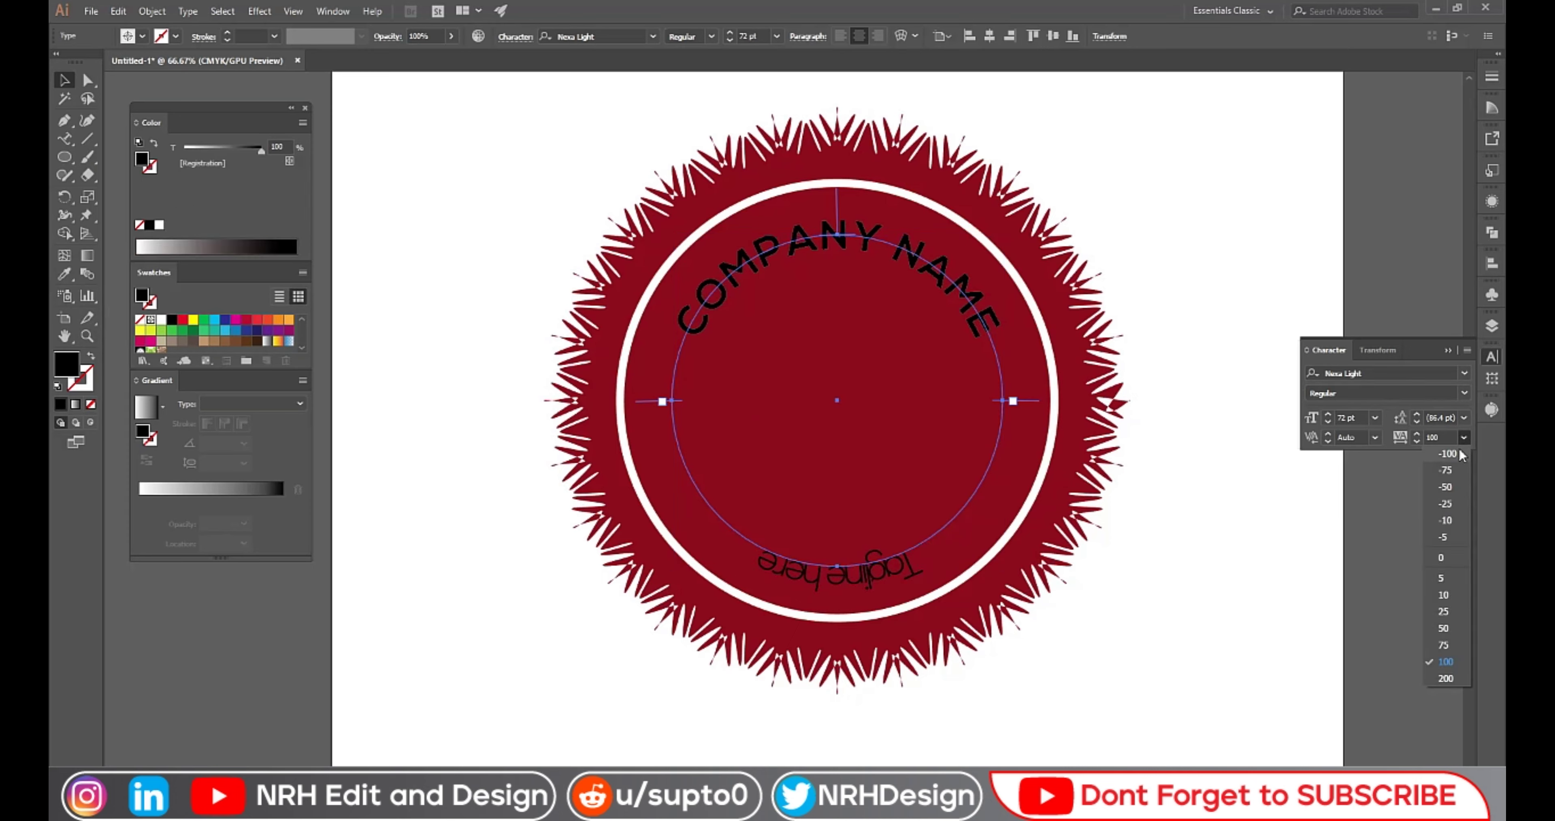
pyautogui.click(1456, 680)
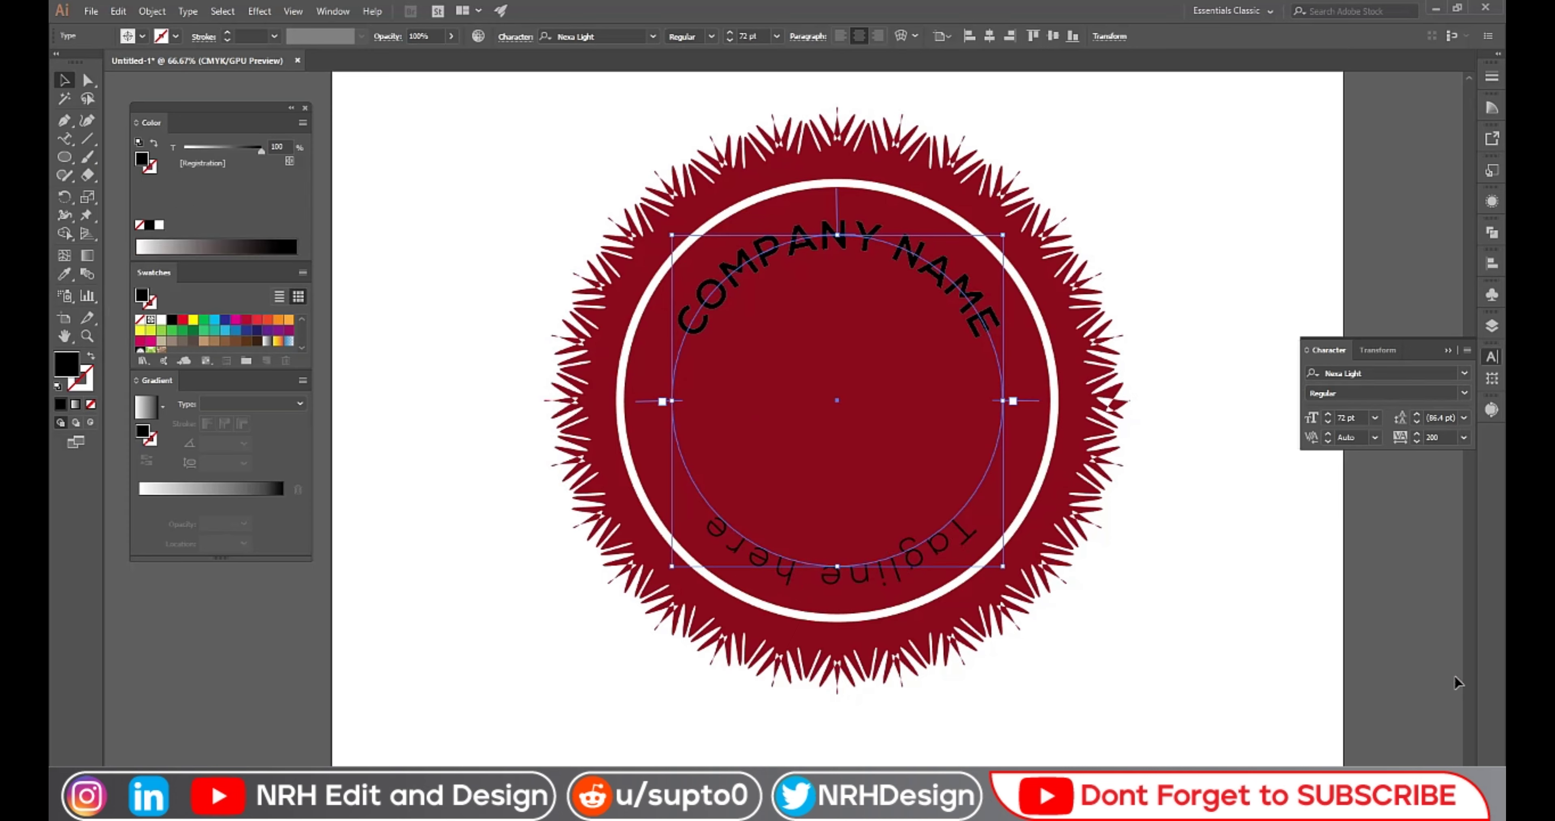
pyautogui.click(776, 37)
pyautogui.click(768, 34)
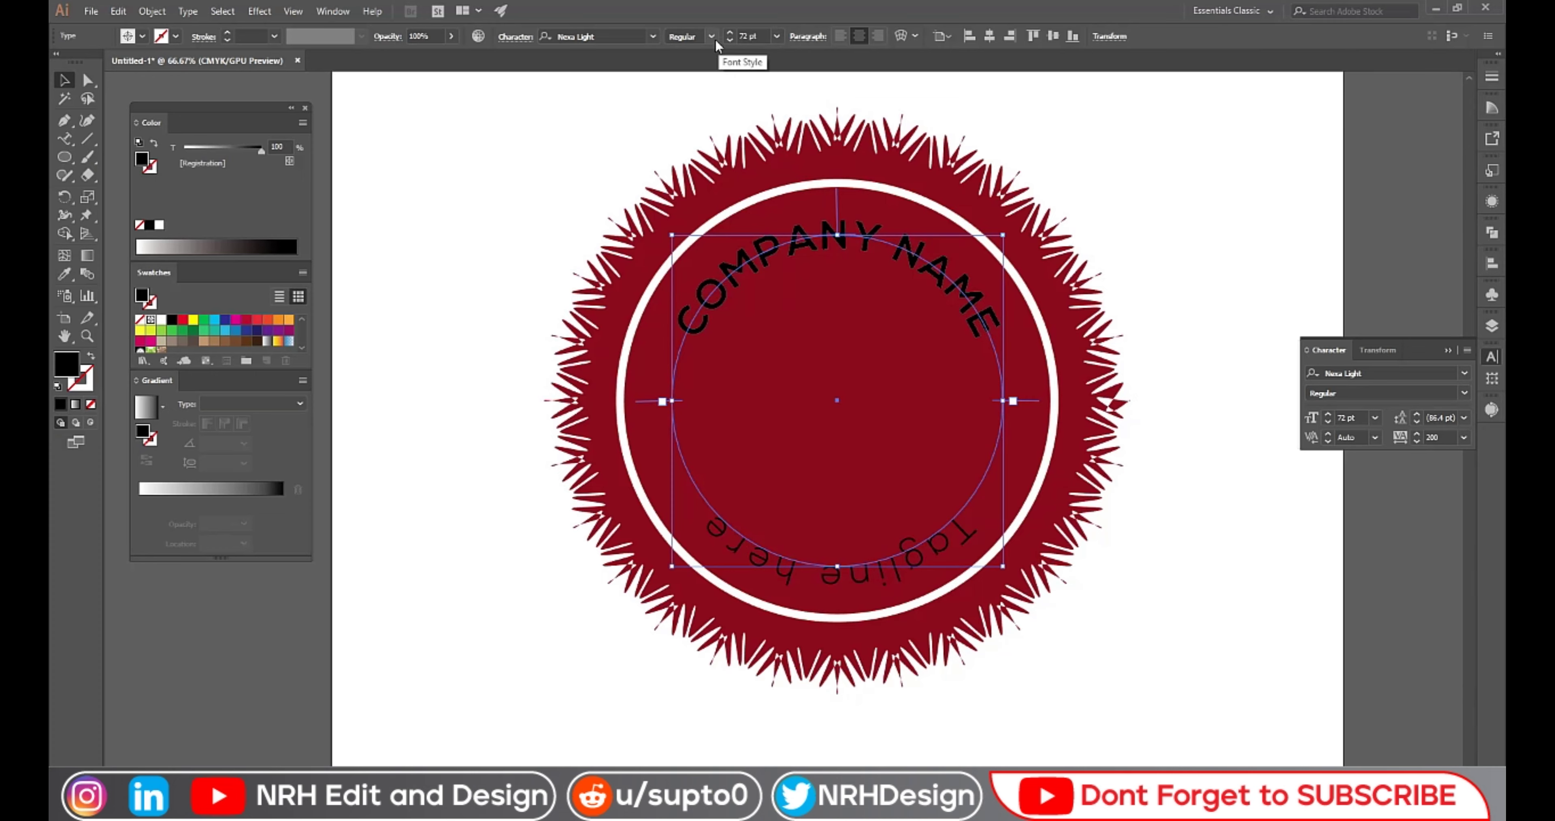
pyautogui.click(745, 35)
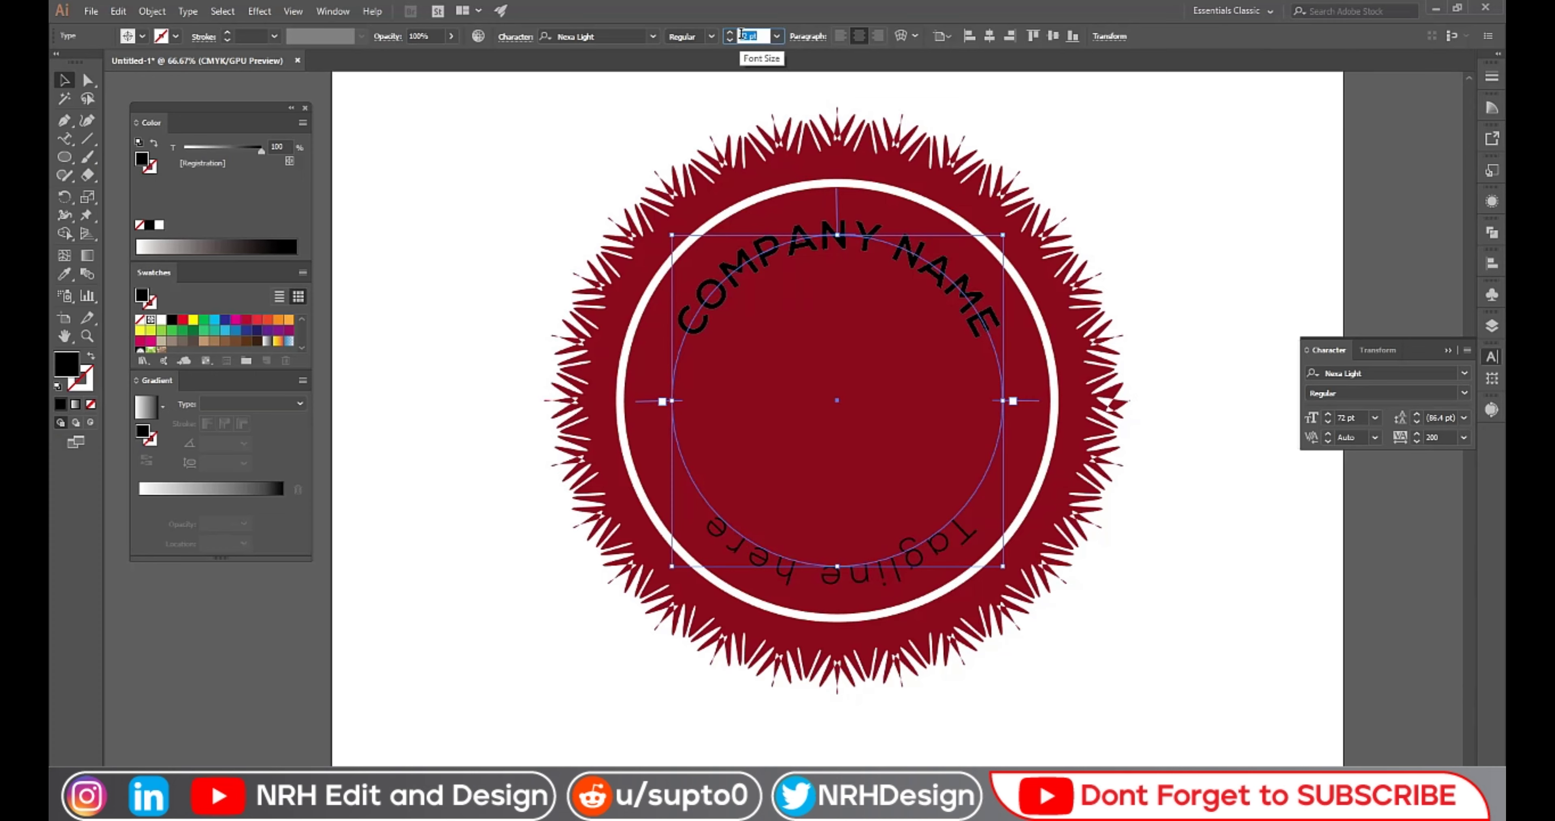
pyautogui.write('80')
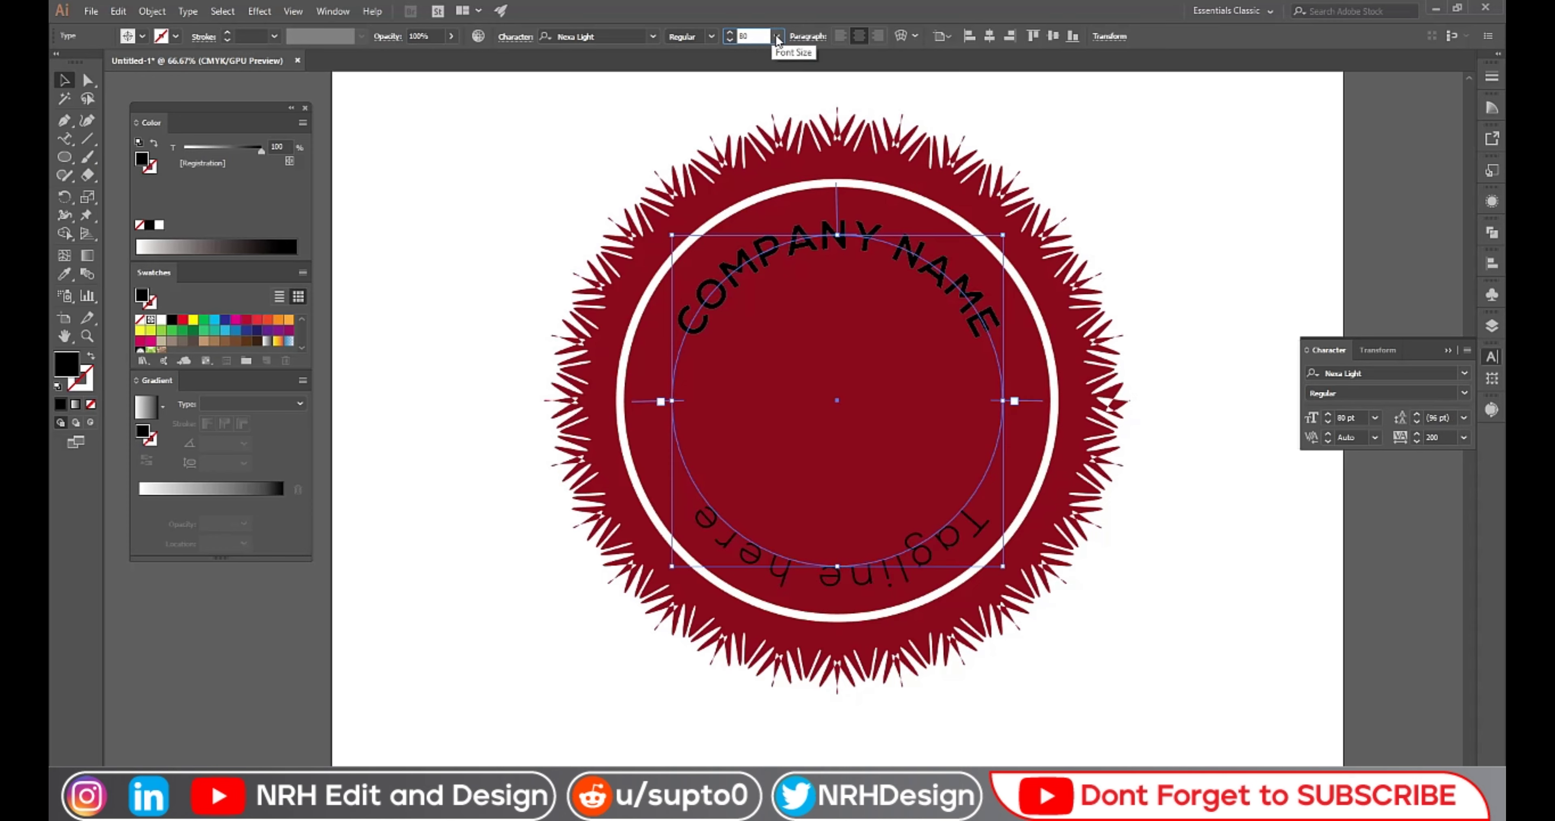
pyautogui.click(585, 162)
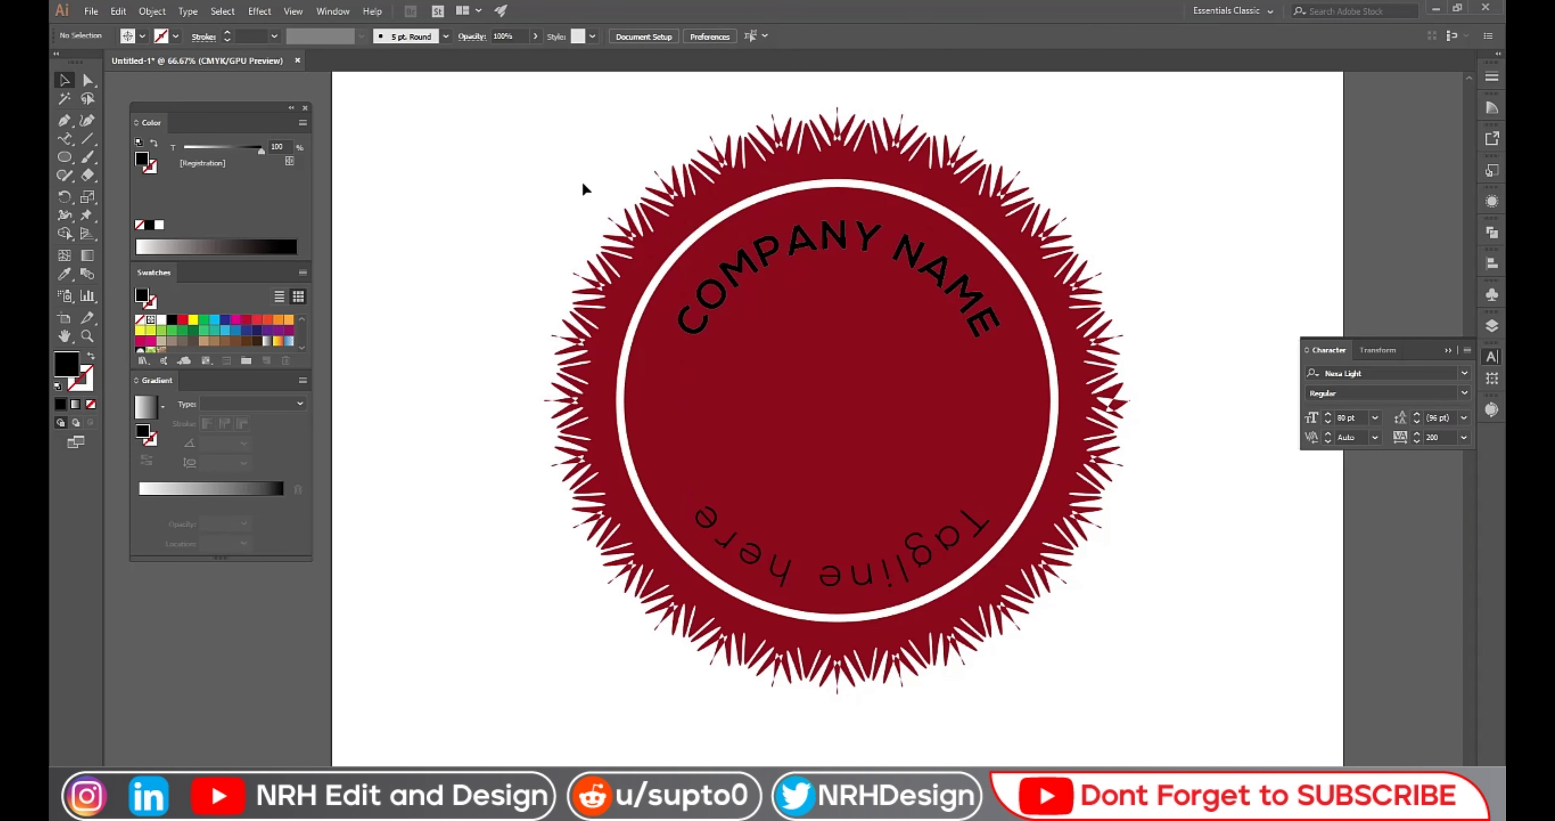
# - Widen the tagline's tracking to 300
pyautogui.click(673, 455)
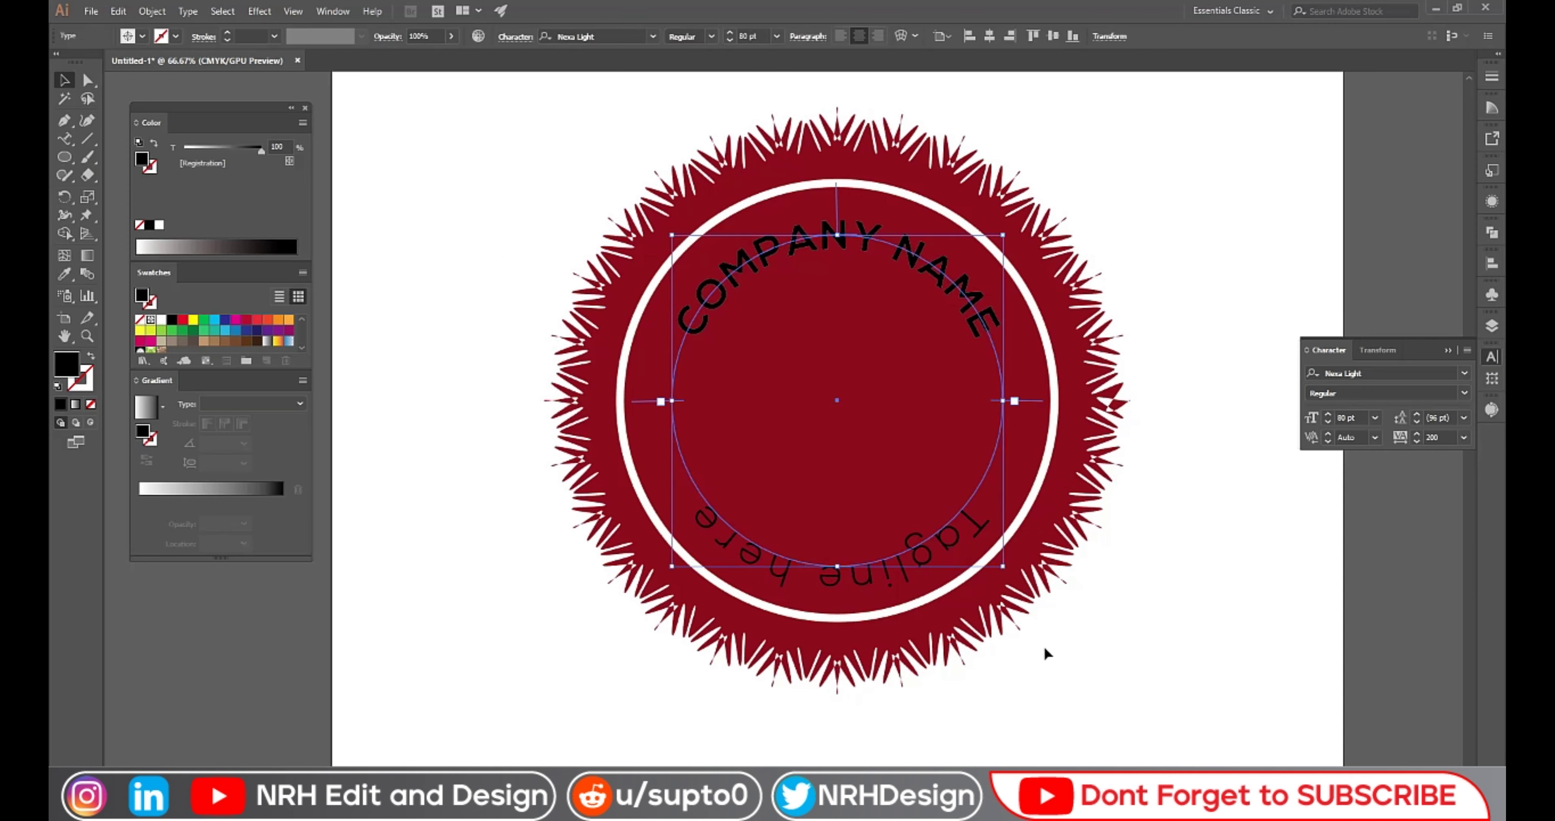
pyautogui.click(1062, 631)
pyautogui.click(983, 552)
pyautogui.click(1463, 437)
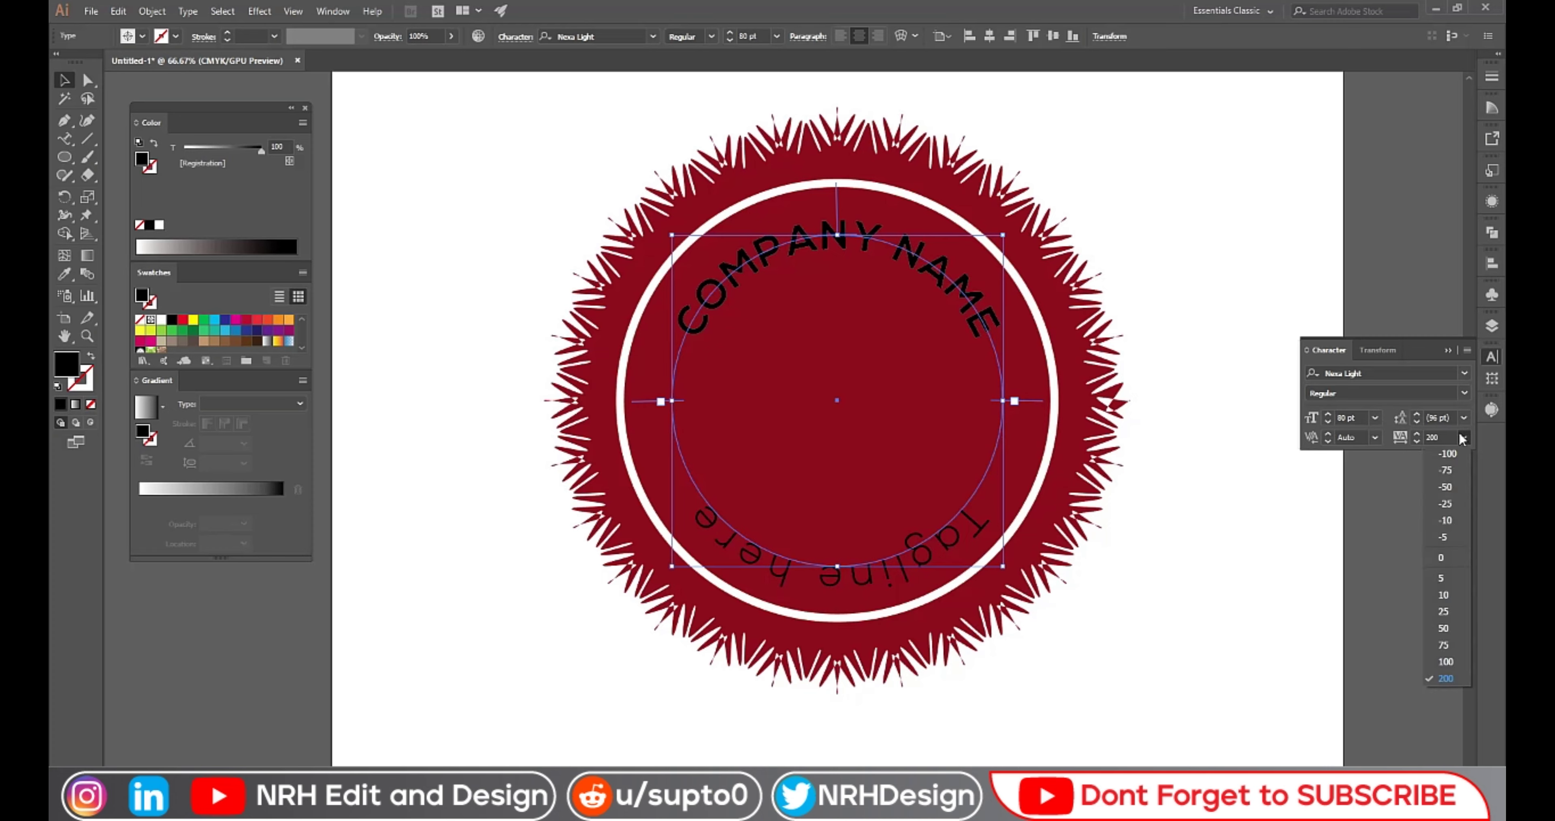
pyautogui.click(1455, 435)
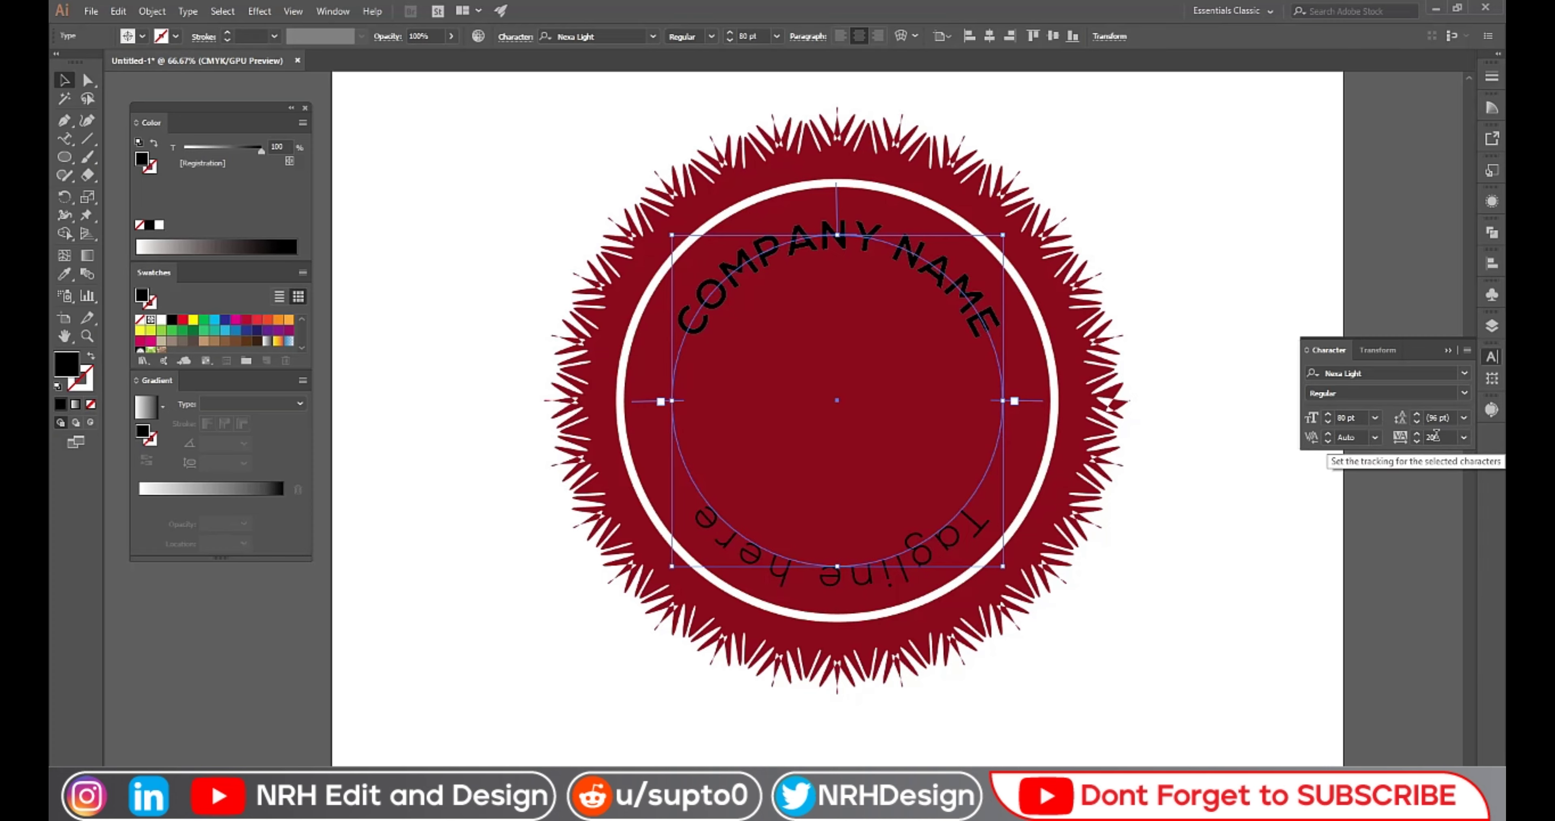
pyautogui.click(1445, 436)
pyautogui.click(1416, 433)
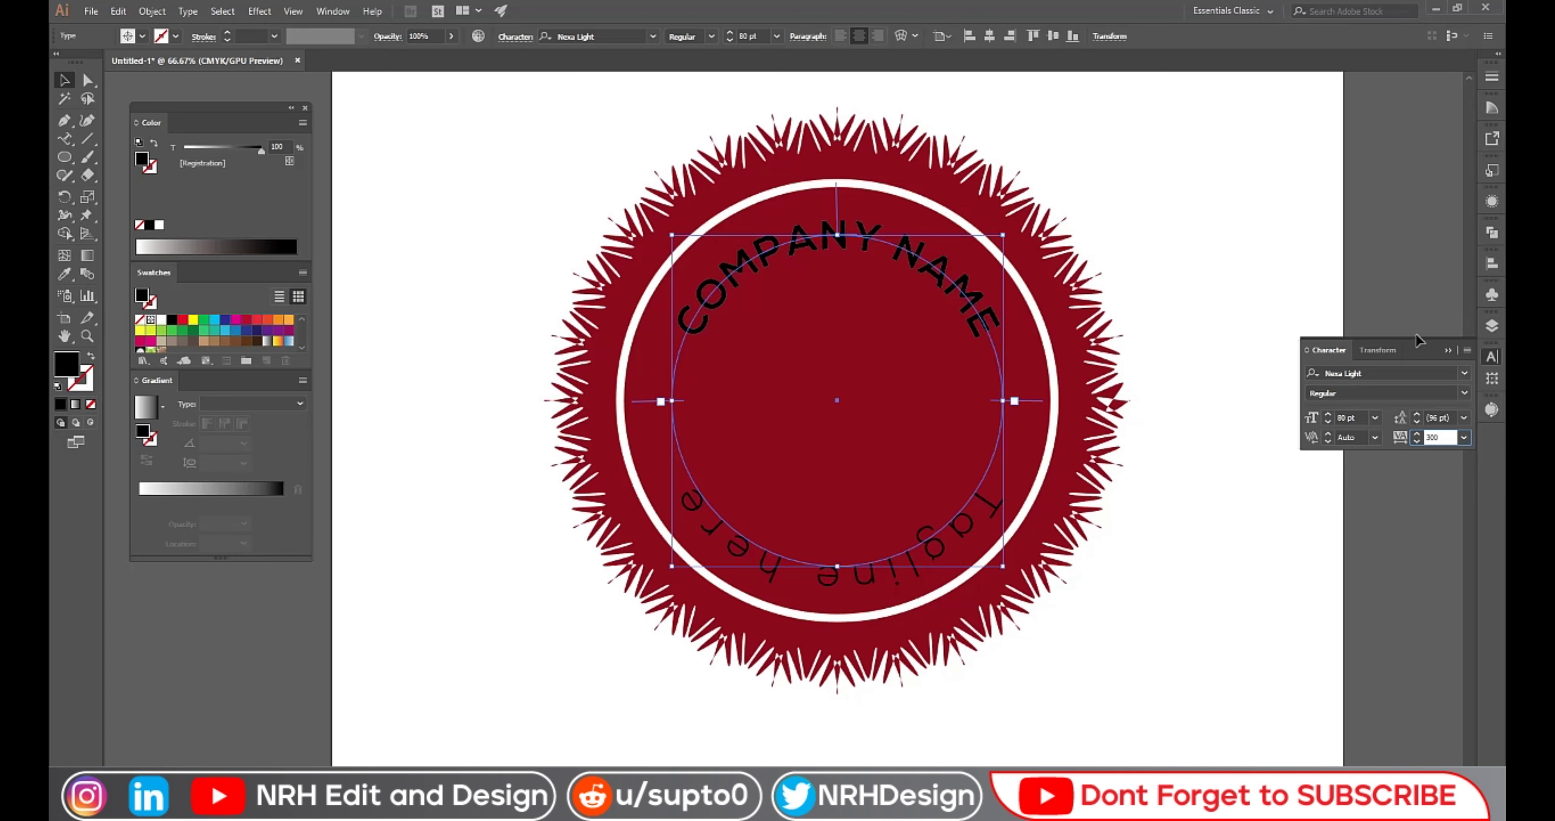
pyautogui.click(1199, 324)
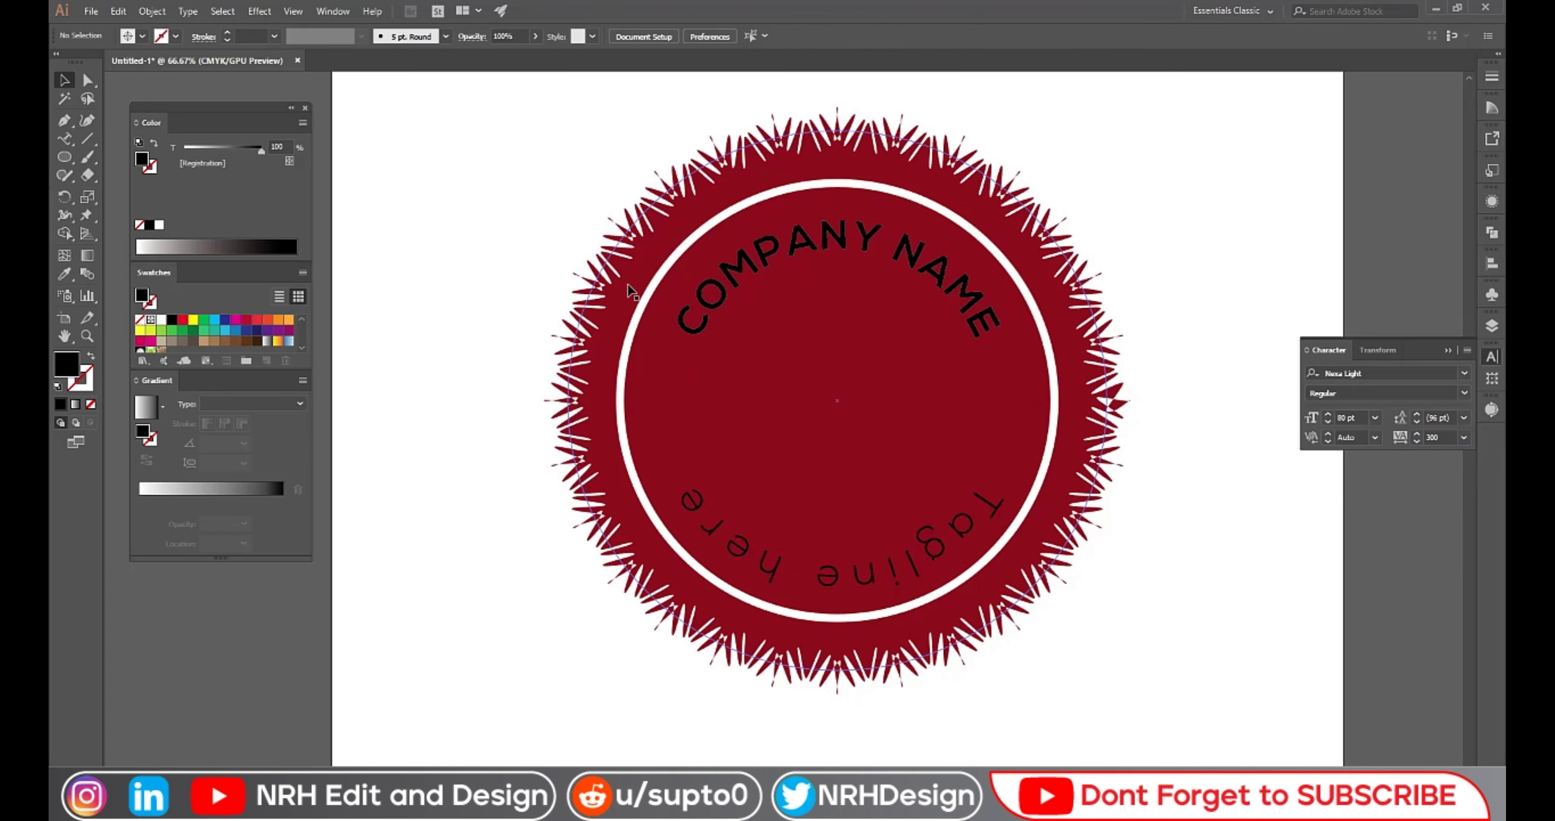
# - Set the tagline's Type on a Path Align to Path option to Center
pyautogui.hscroll(5, 689, 202)
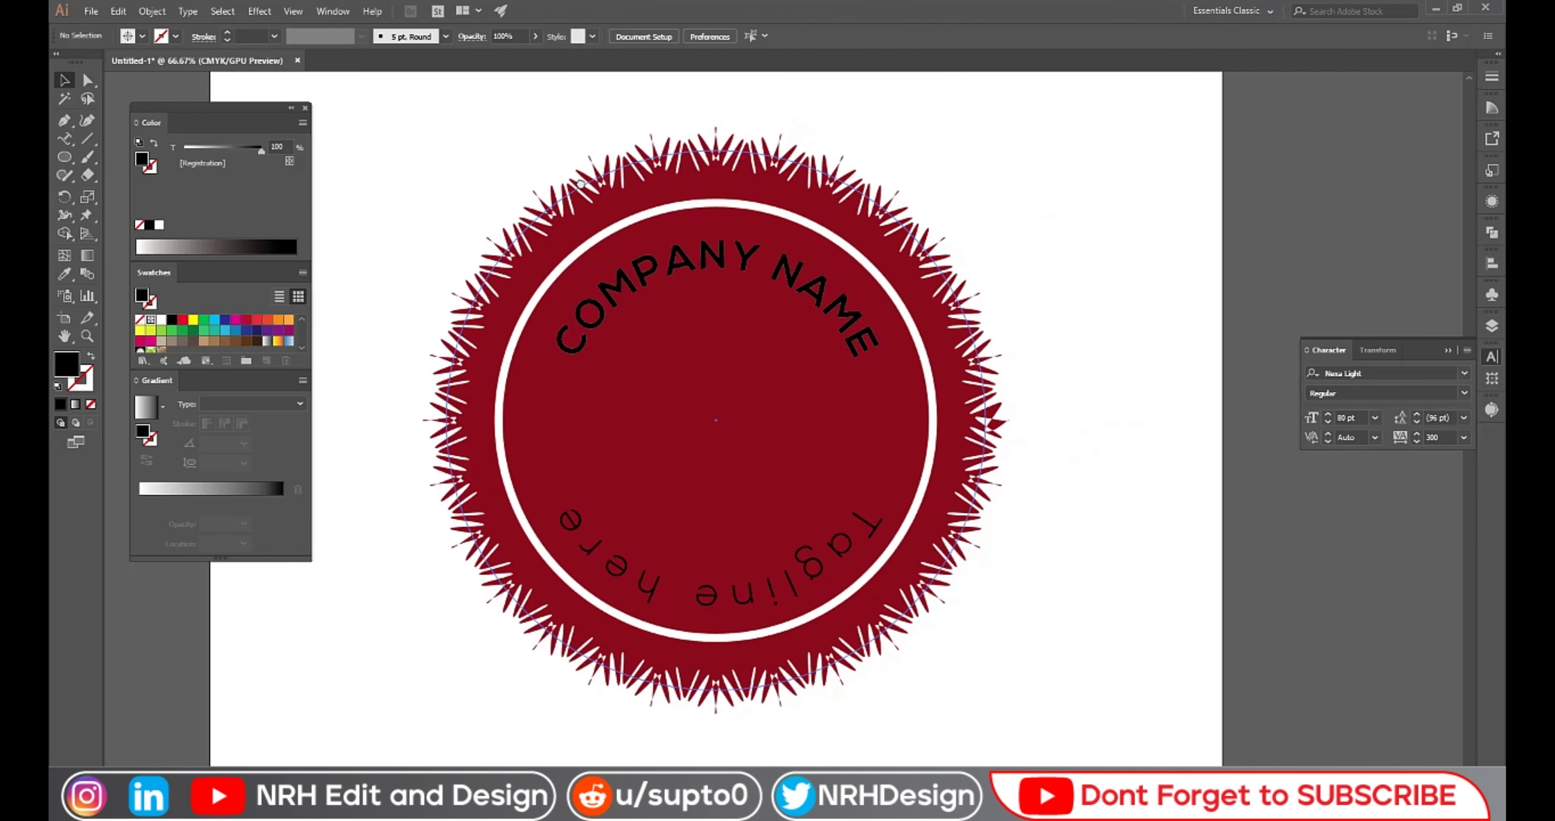
pyautogui.click(740, 580)
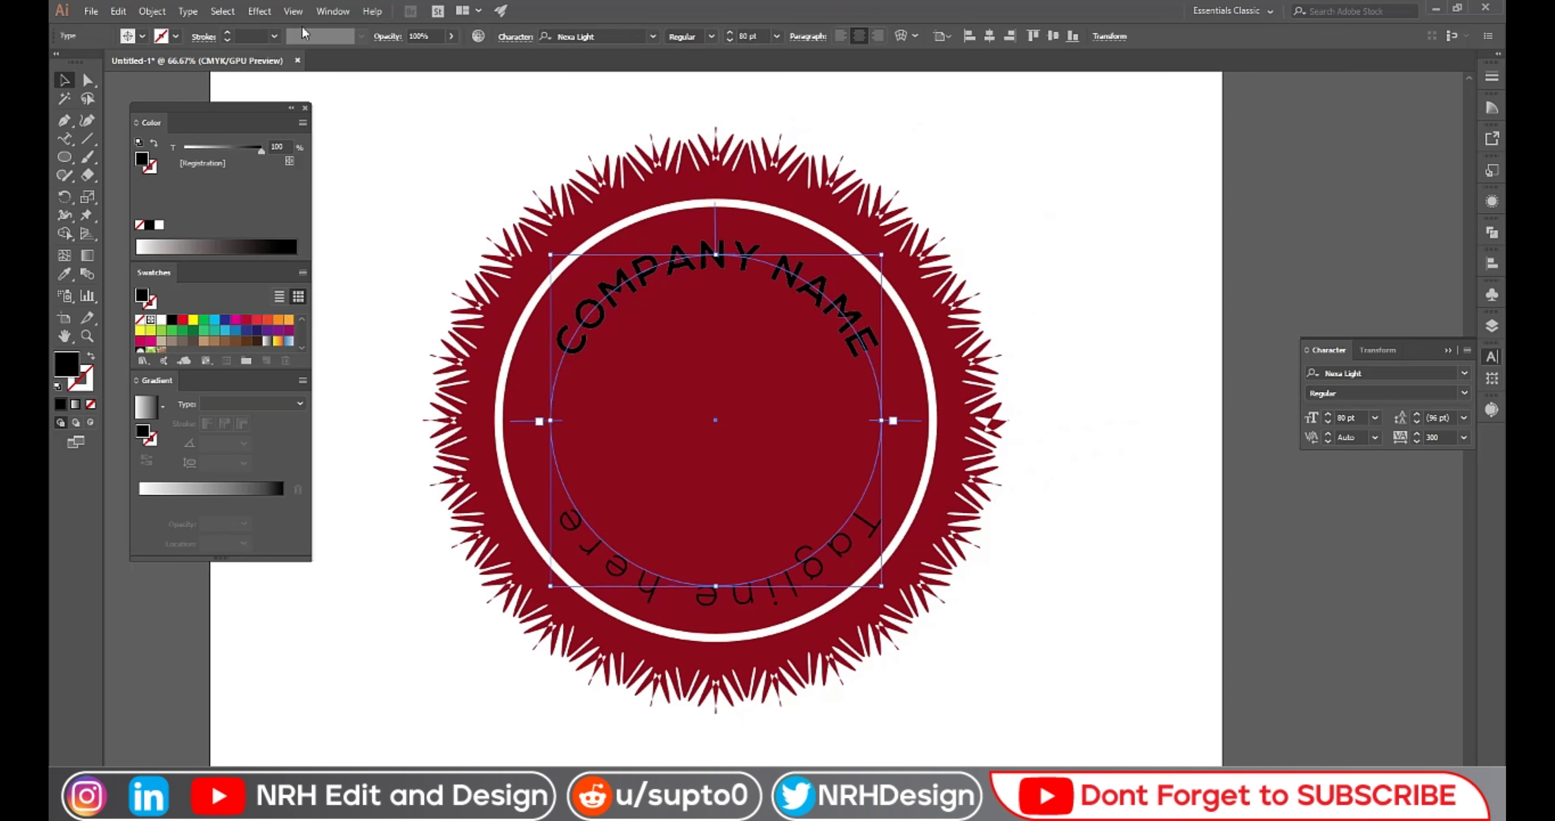
pyautogui.click(188, 11)
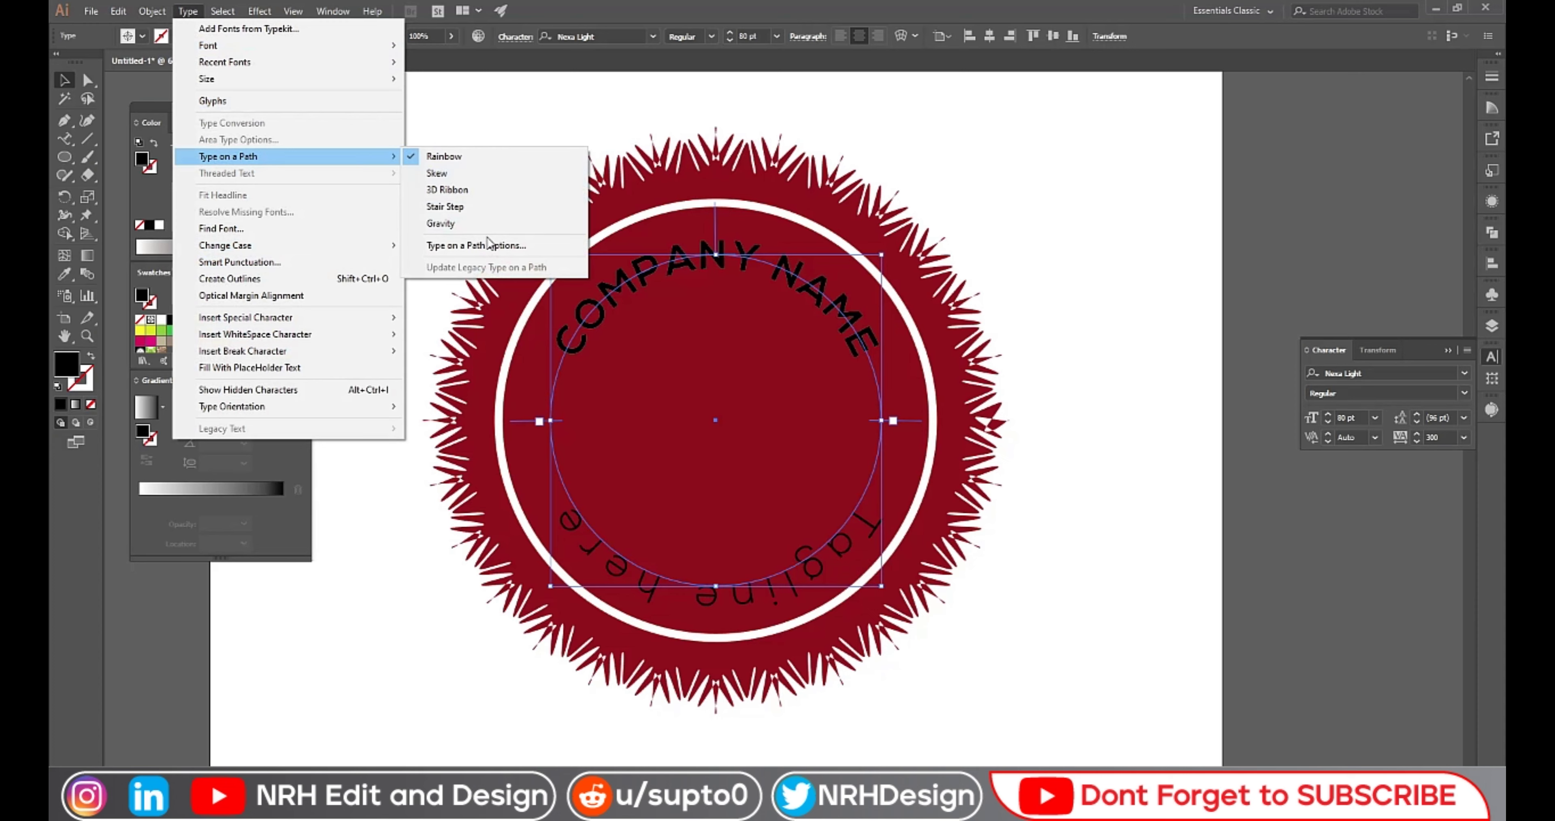
pyautogui.click(489, 245)
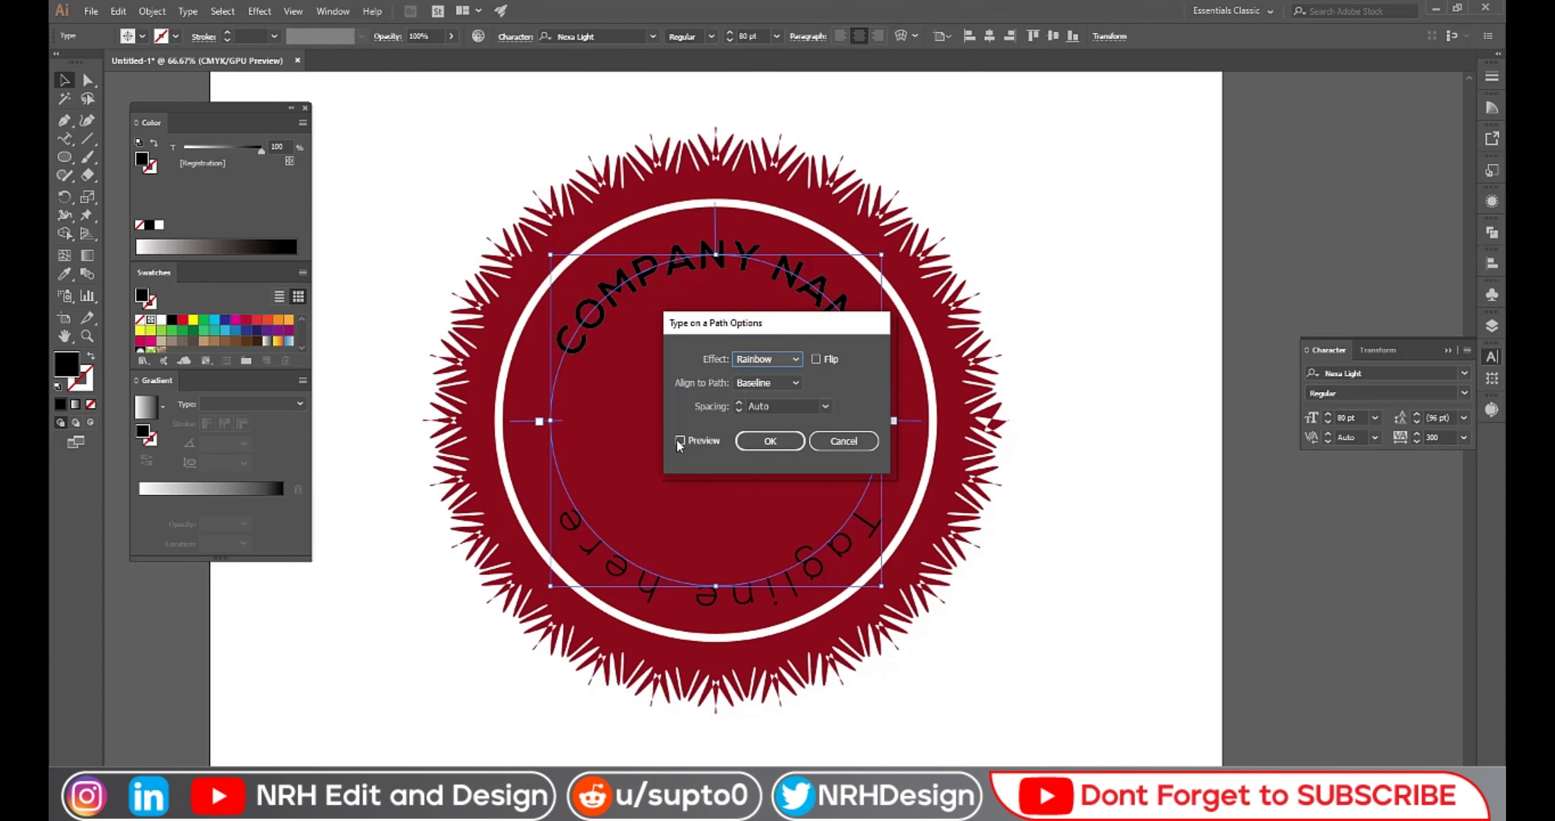
pyautogui.click(680, 440)
pyautogui.click(796, 383)
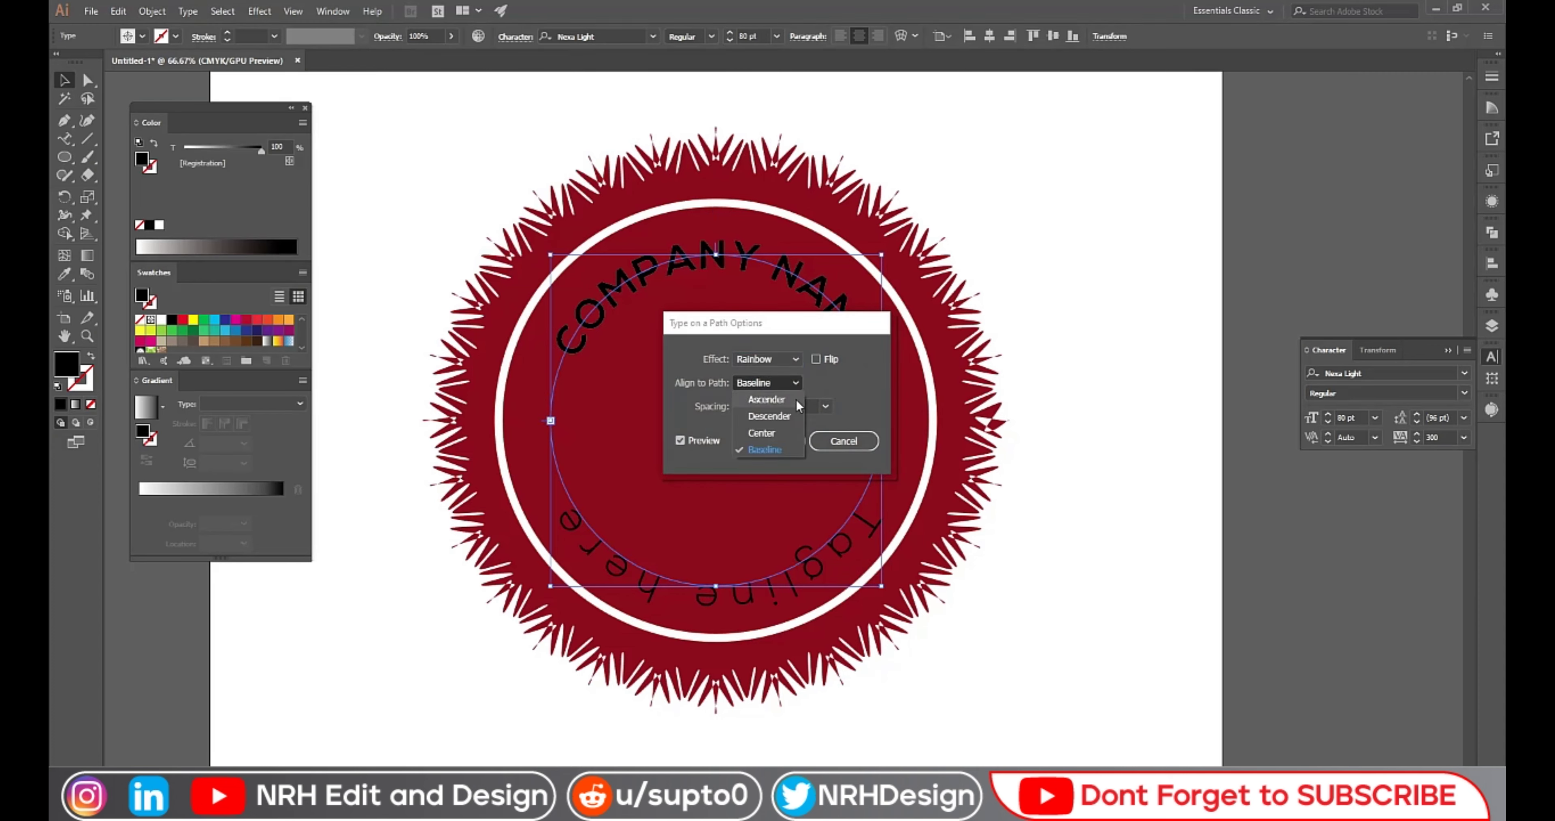
pyautogui.click(788, 429)
pyautogui.click(770, 440)
# - Fit the artboard in the window and recentre the view on the seal
pyautogui.click(1101, 442)
pyautogui.hotkey('ctrl', '0')
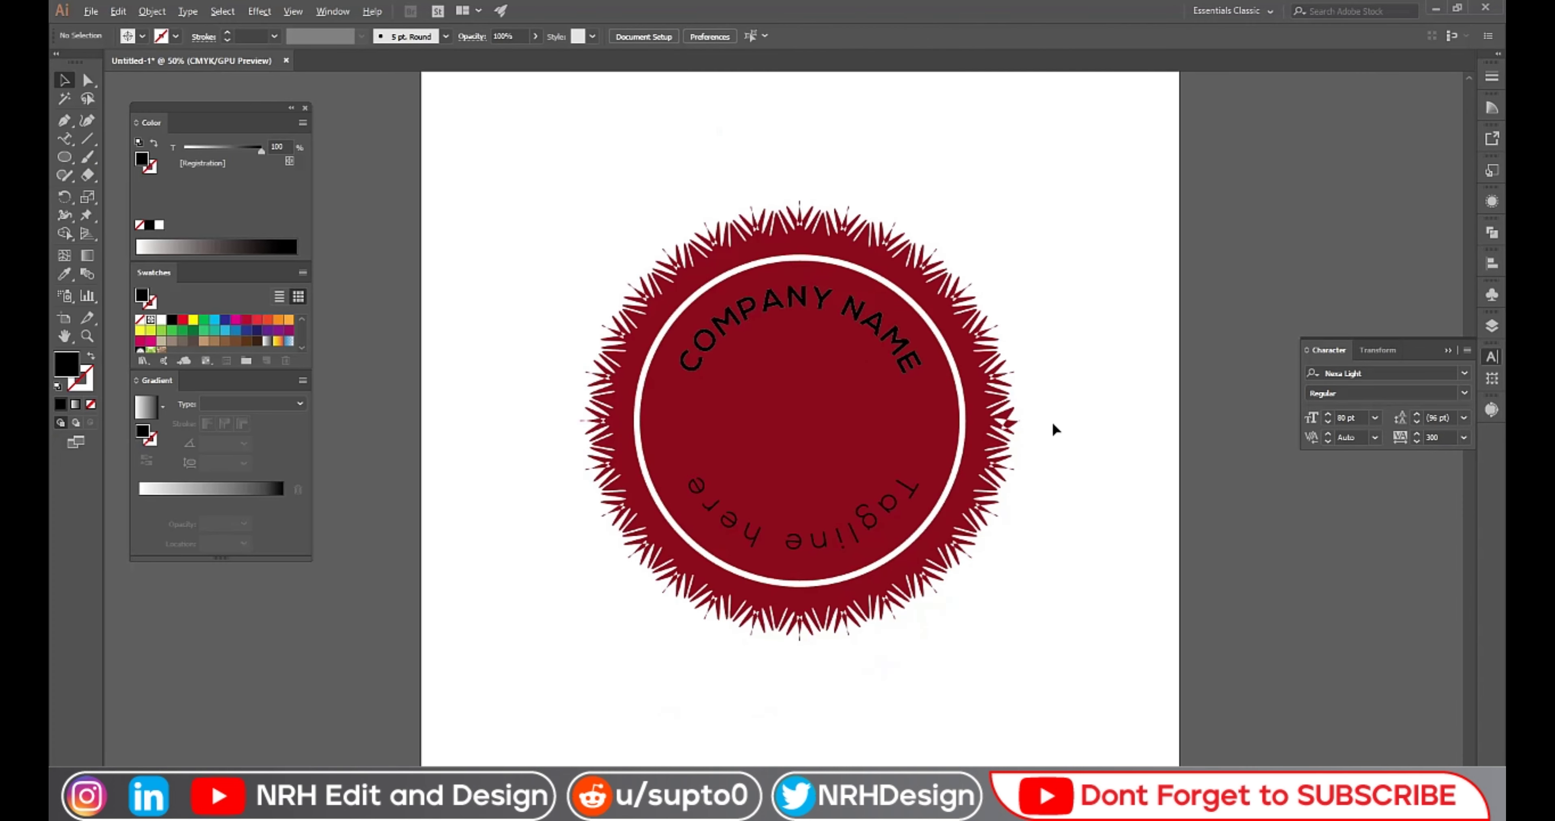
pyautogui.moveTo(1046, 377); pyautogui.dragTo(1066, 406)
pyautogui.scroll(-1, 1087, 409)
pyautogui.scroll(1, 1000, 409)
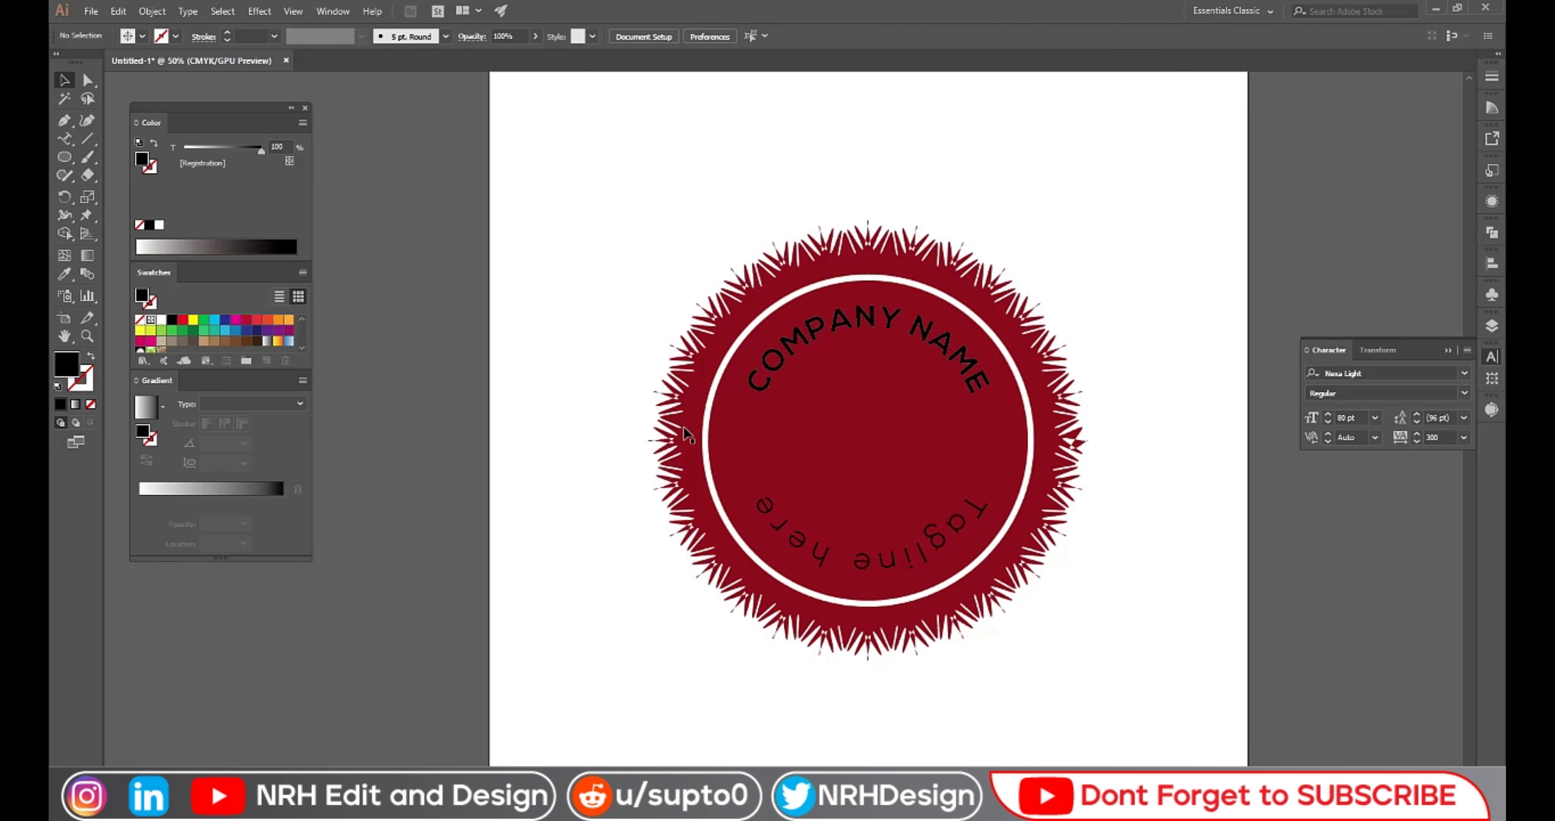
pyautogui.scroll(-1, 682, 432)
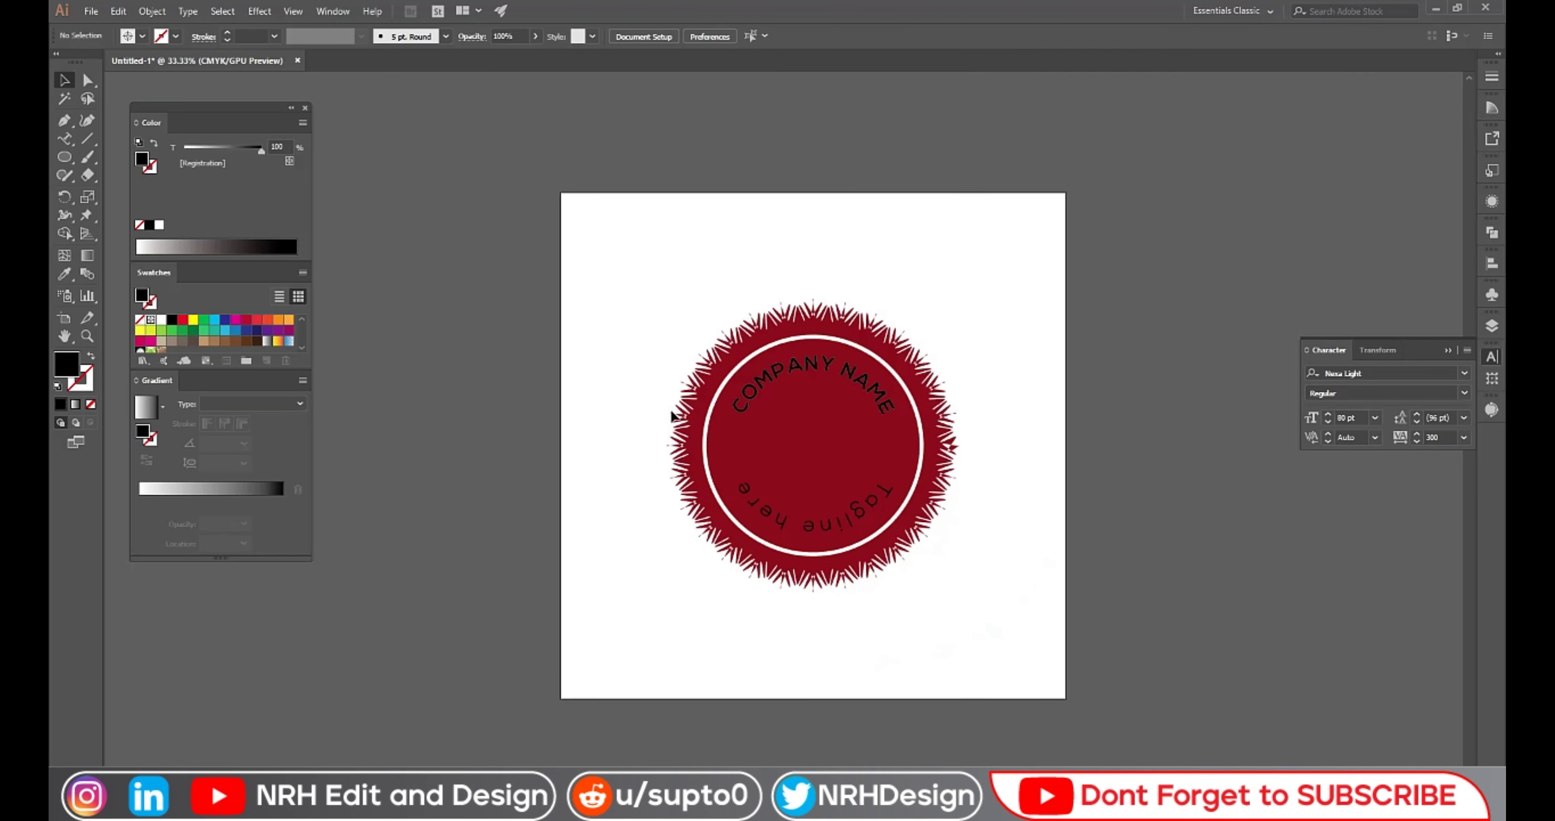
pyautogui.scroll(1, 918, 368)
pyautogui.hscroll(-1, 885, 254)
pyautogui.hscroll(-1, 882, 244)
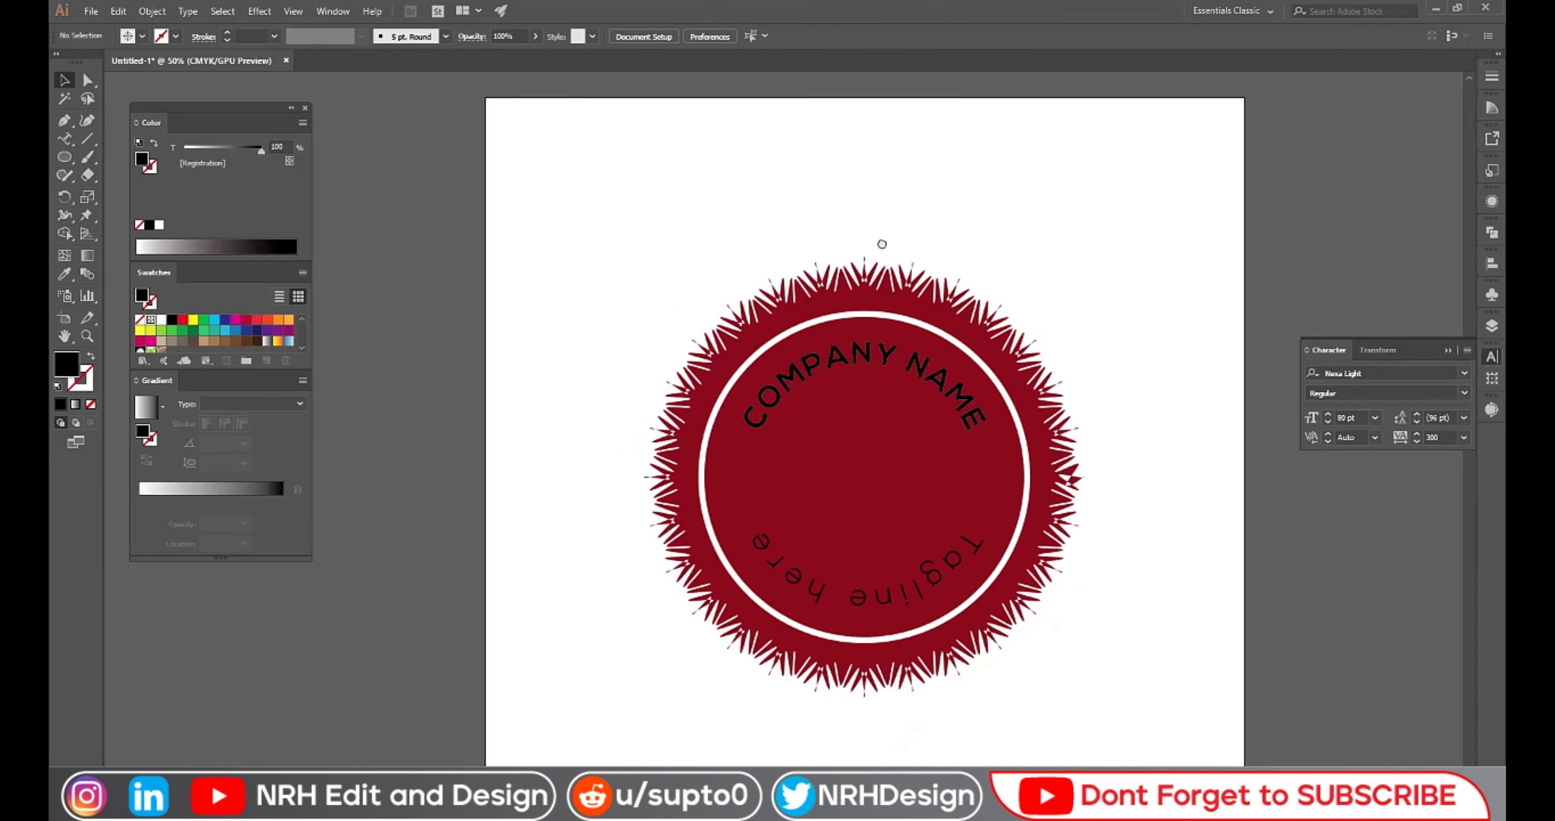
# - Draw a tall 96 × 488 px ellipse left of the seal with no fill and a 5 pt red stroke
pyautogui.click(64, 158)
pyautogui.moveTo(549, 286)
pyautogui.mouseDown()
pyautogui.moveTo(586, 400)
pyautogui.moveTo(585, 473)
pyautogui.mouseUp()
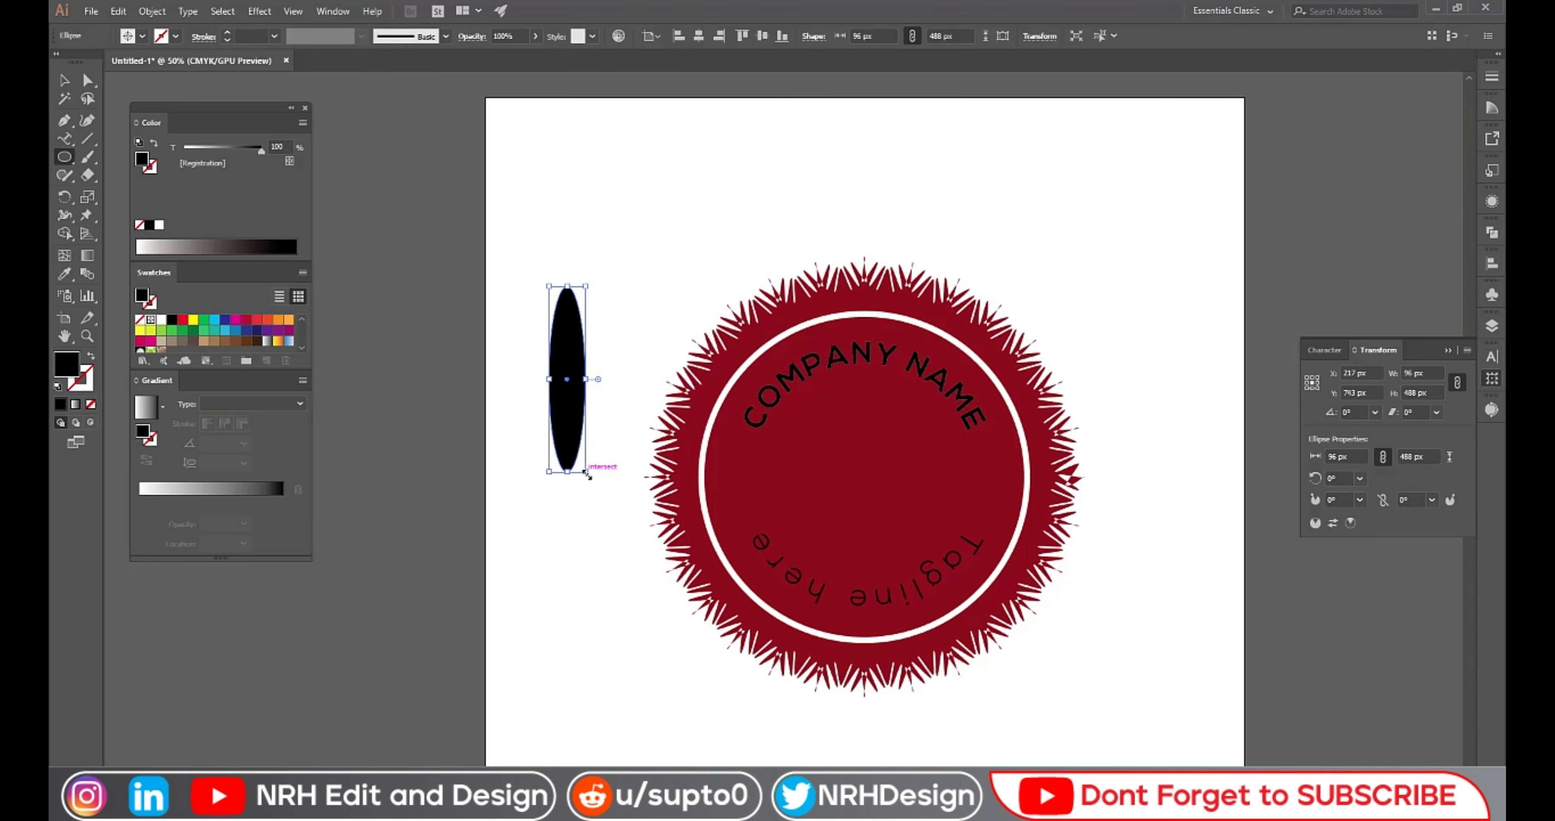
pyautogui.click(159, 320)
pyautogui.click(95, 356)
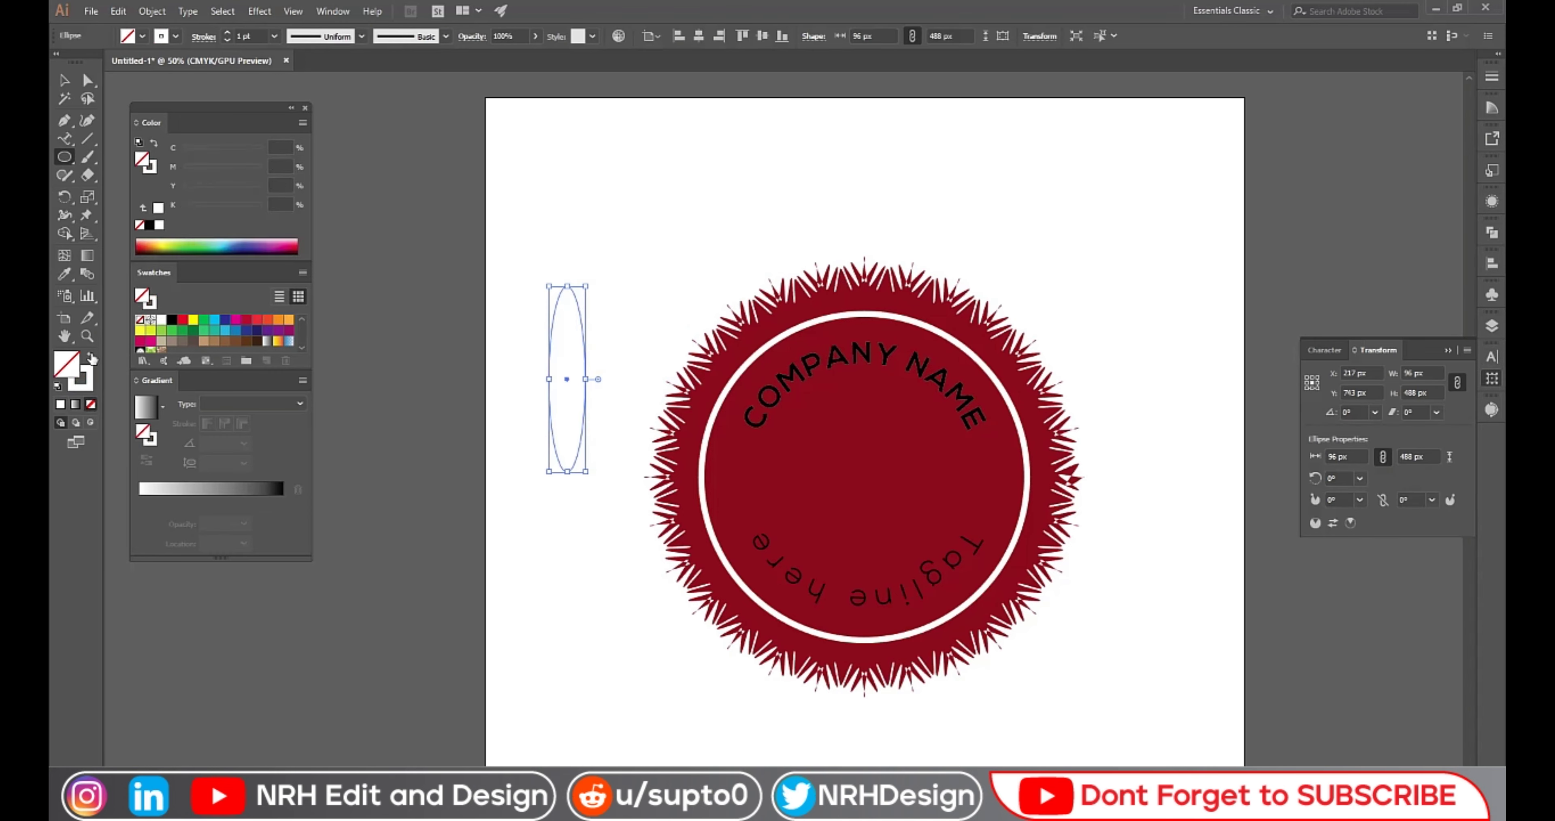
pyautogui.click(91, 388)
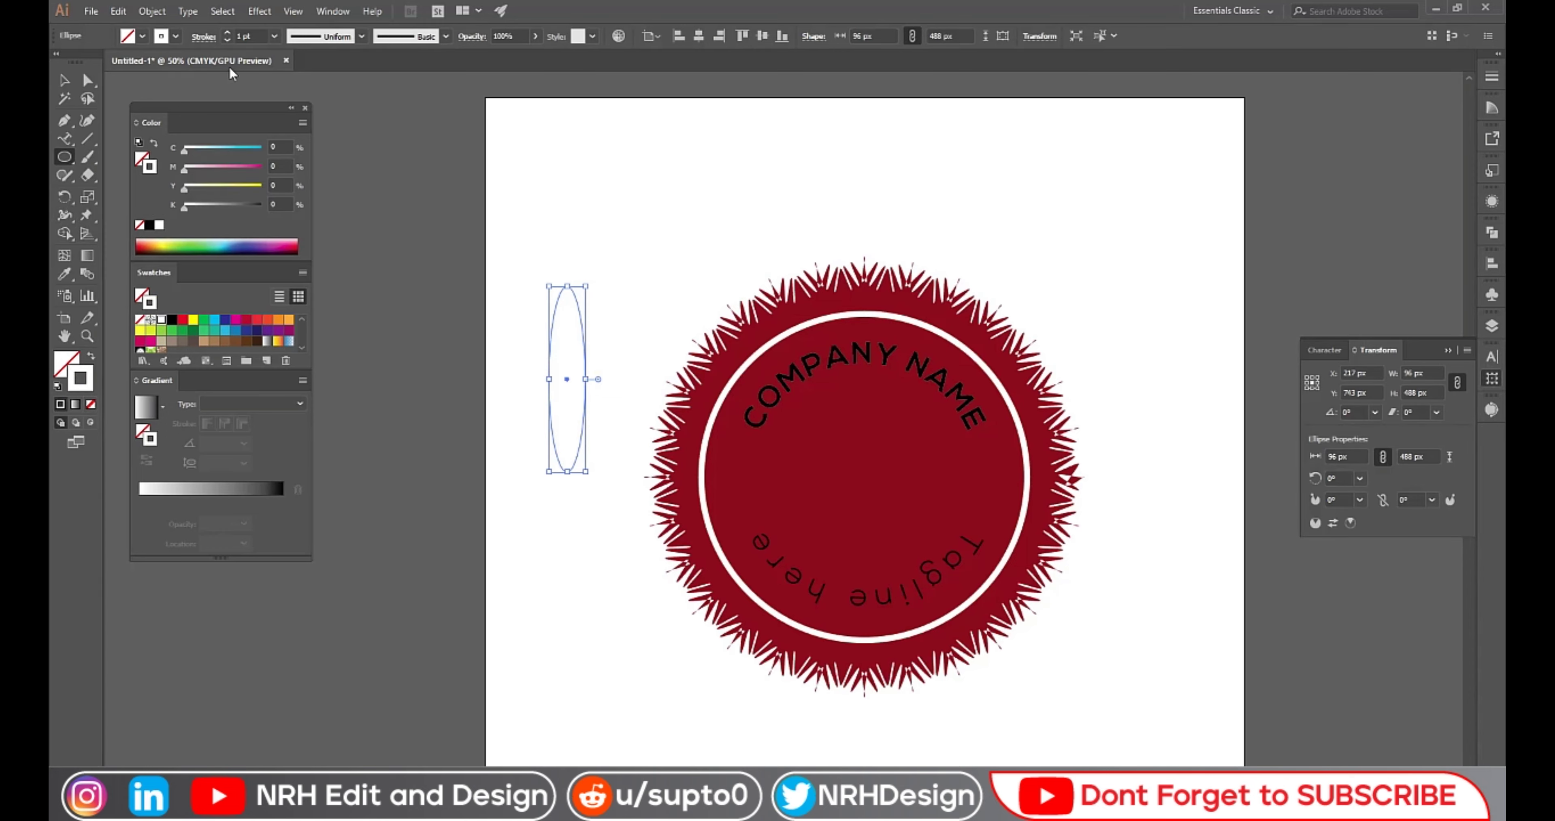
pyautogui.click(183, 319)
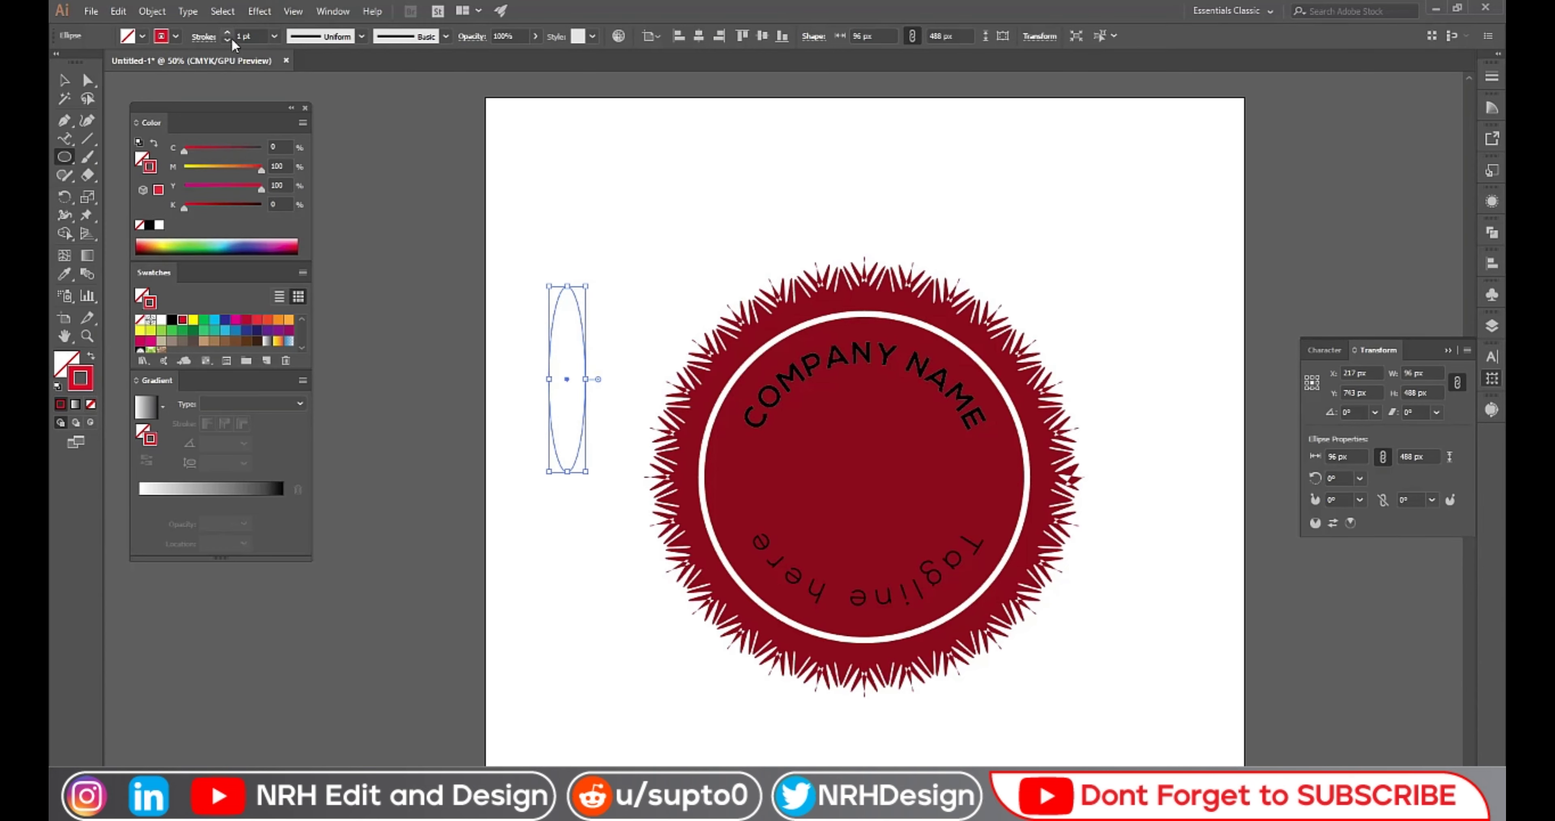
pyautogui.click(274, 36)
pyautogui.click(295, 170)
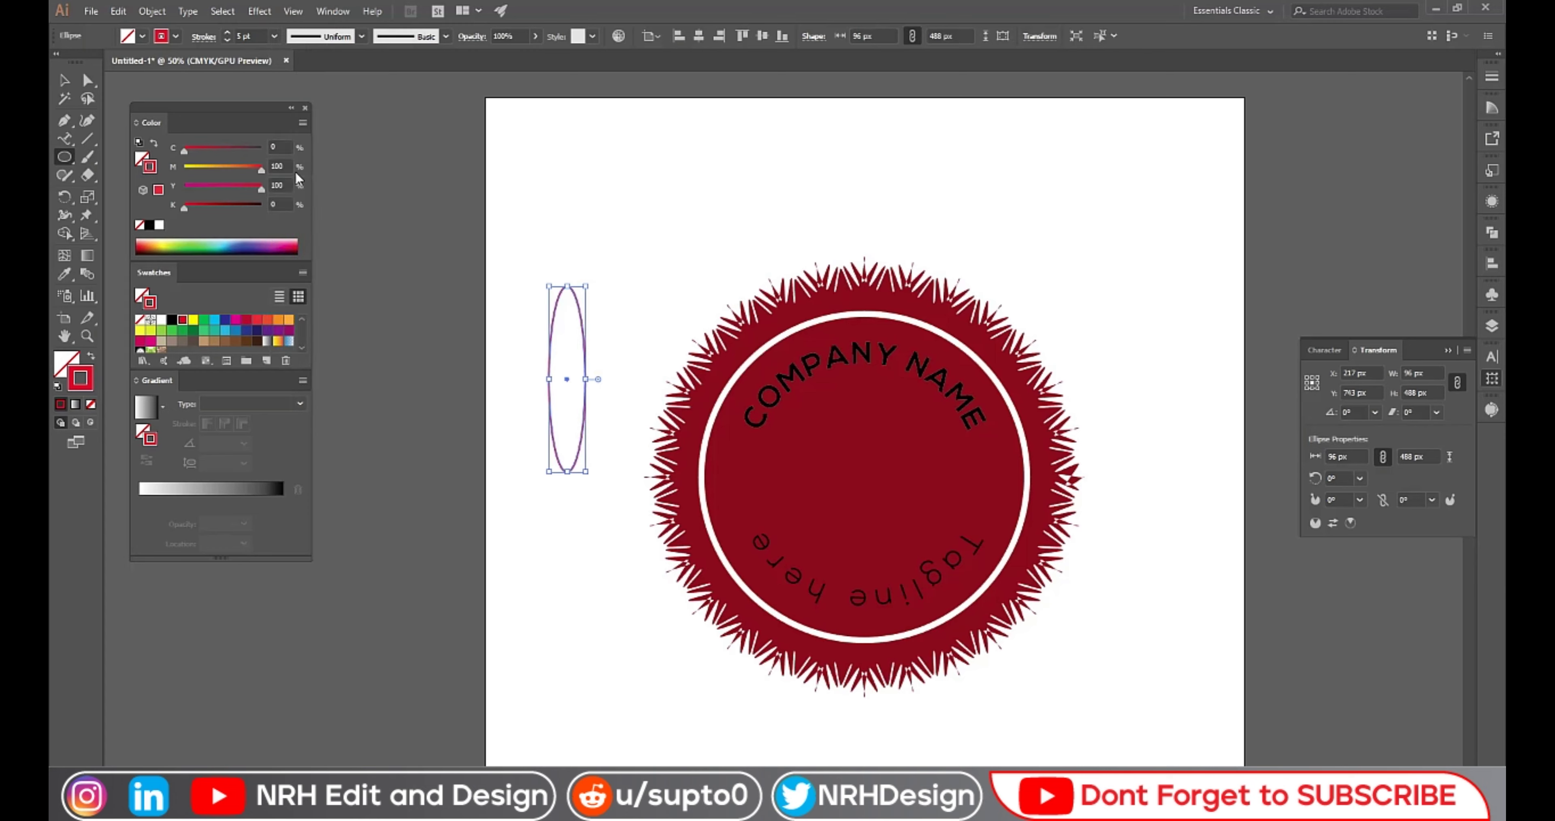
pyautogui.click(64, 81)
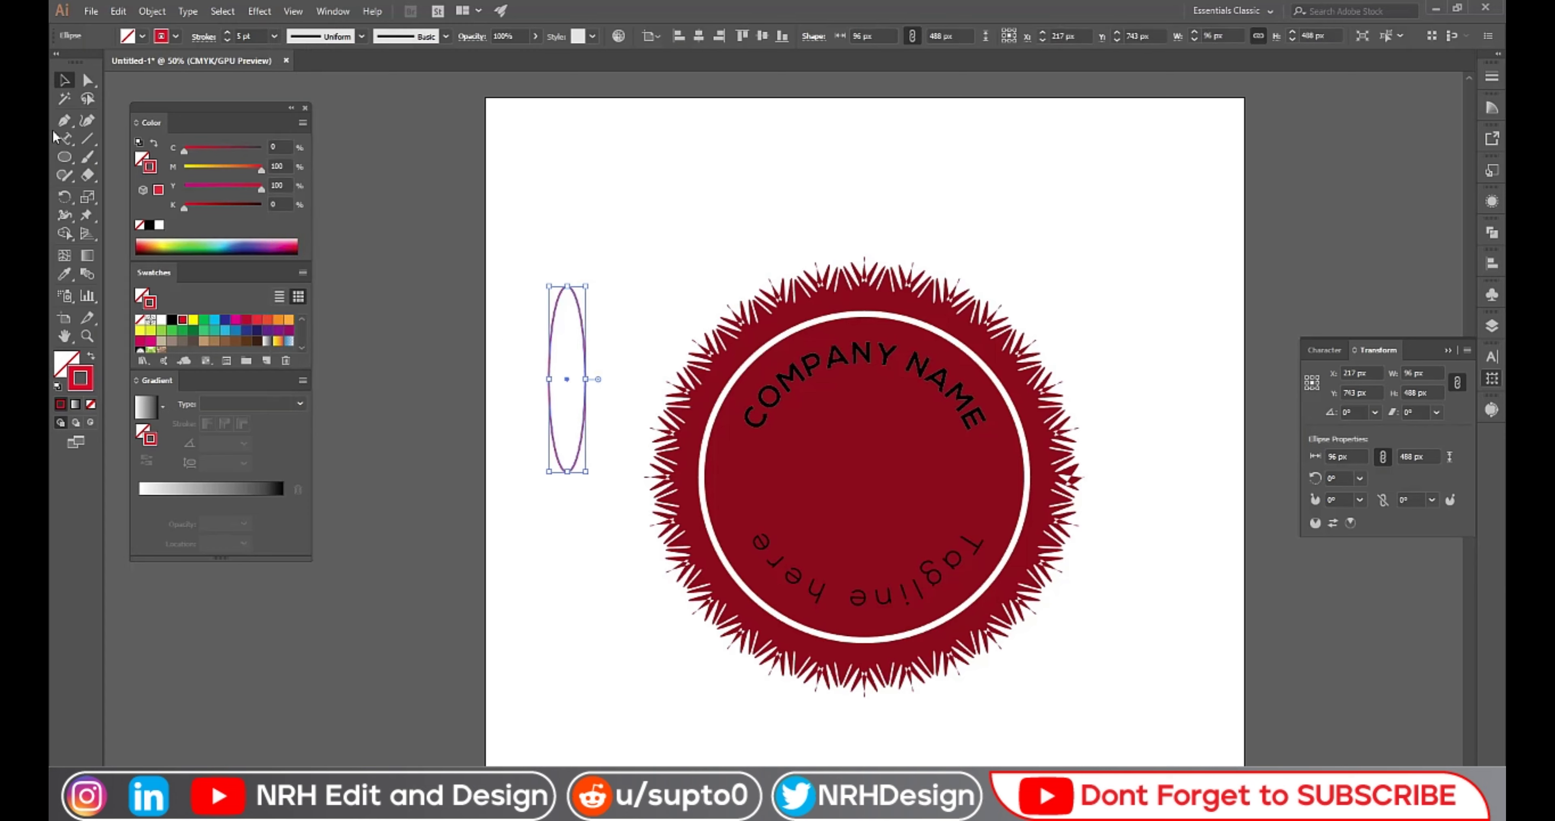
# - Rotate a copy of the red ellipse around its bottom tip and repeat it with Ctrl+D into a rosette
pyautogui.click(66, 194)
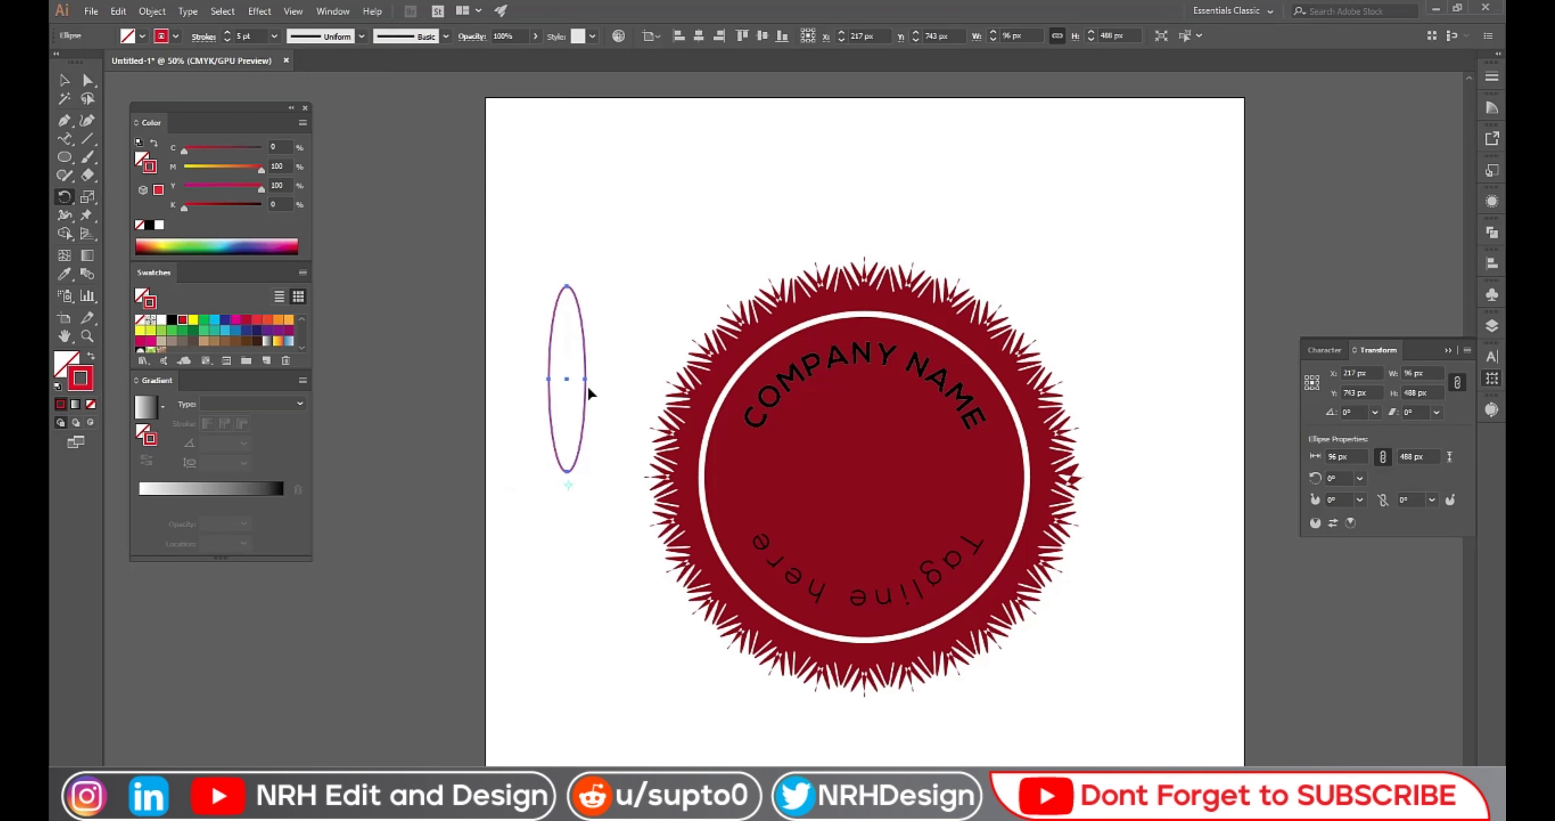
pyautogui.moveTo(568, 289); pyautogui.dragTo(633, 345)
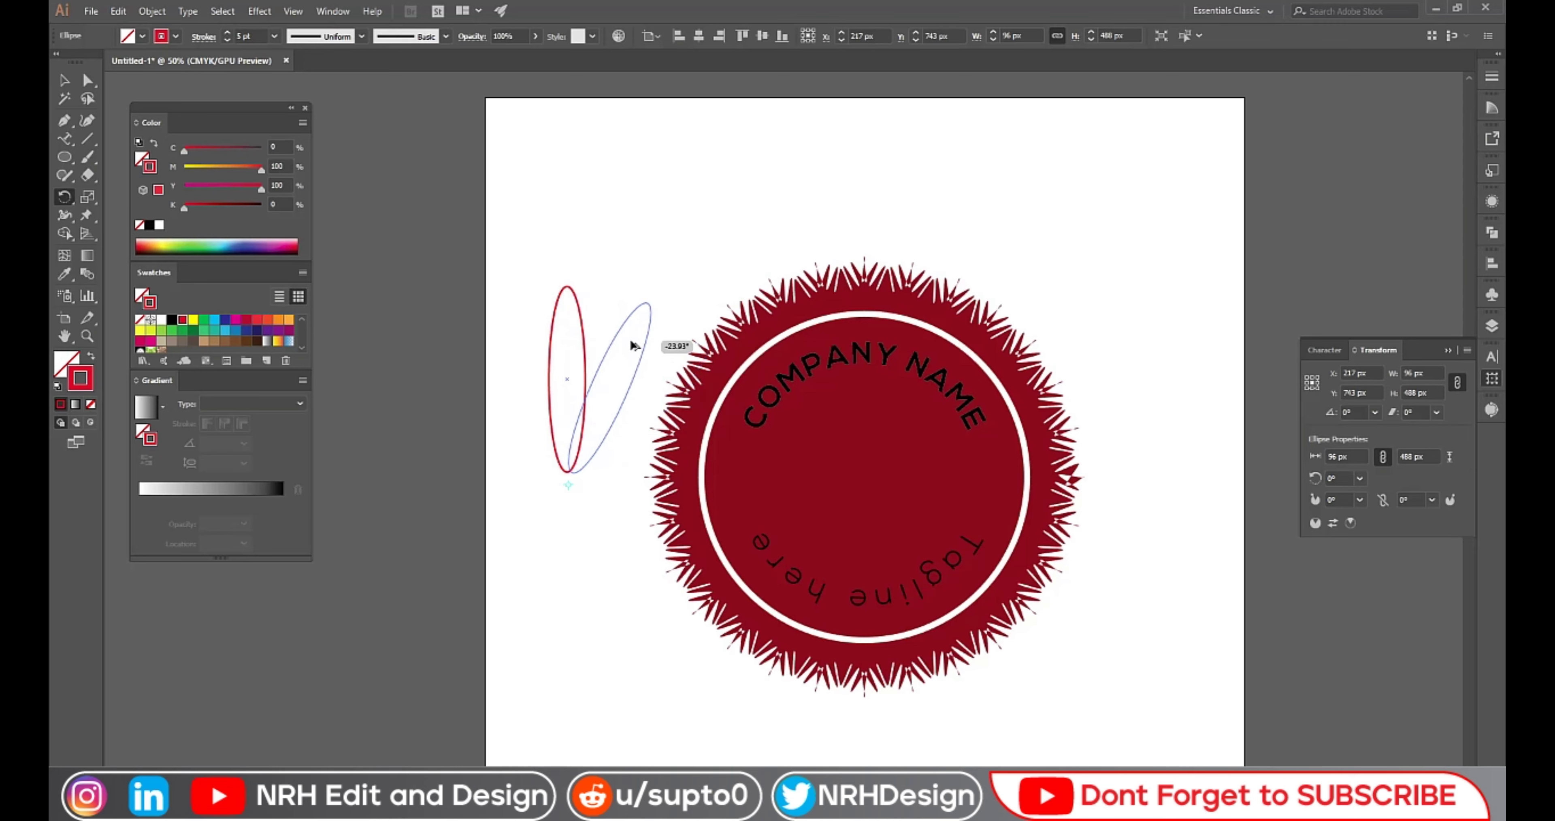
pyautogui.moveTo(633, 344); pyautogui.dragTo(634, 345)
pyautogui.hotkey('ctrl', 'd')
pyautogui.hotkey('ctrl', 'd')
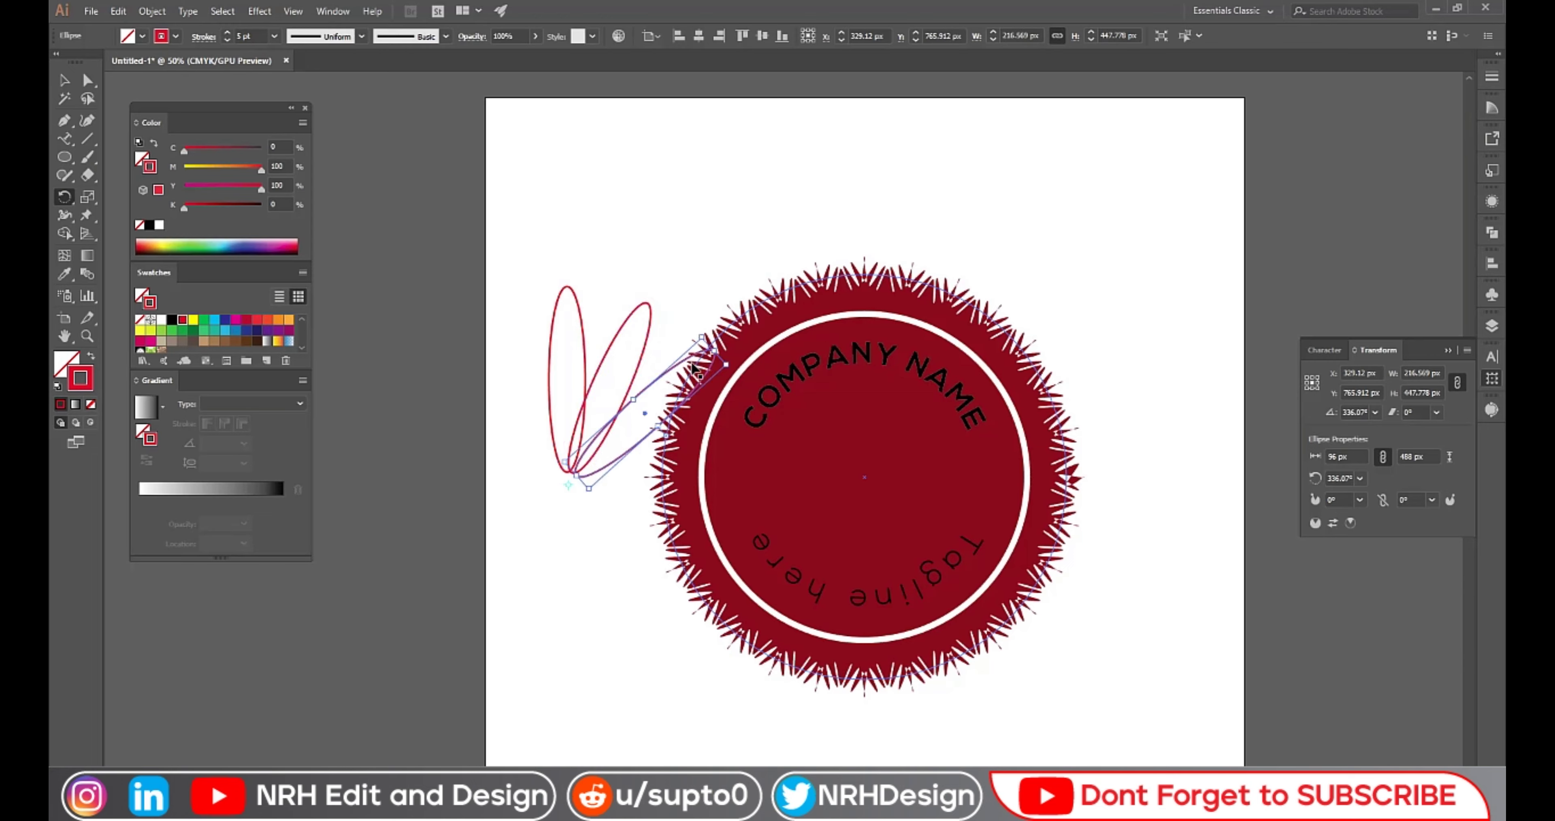
pyautogui.hotkey('ctrl', 'd')
pyautogui.hotkey('ctrl', 'd')
pyautogui.hotkey('ctrl', 'd')
pyautogui.hotkey('ctrl', 'd')
pyautogui.hotkey('ctrl', 'd')
pyautogui.hotkey('ctrl', 'd')
pyautogui.hotkey('ctrl', 'd')
pyautogui.hotkey('ctrl', 'd')
pyautogui.hotkey('ctrl', 'd')
pyautogui.hotkey('ctrl', 'd')
pyautogui.hotkey('ctrl', 'd')
pyautogui.hotkey('ctrl', 'd')
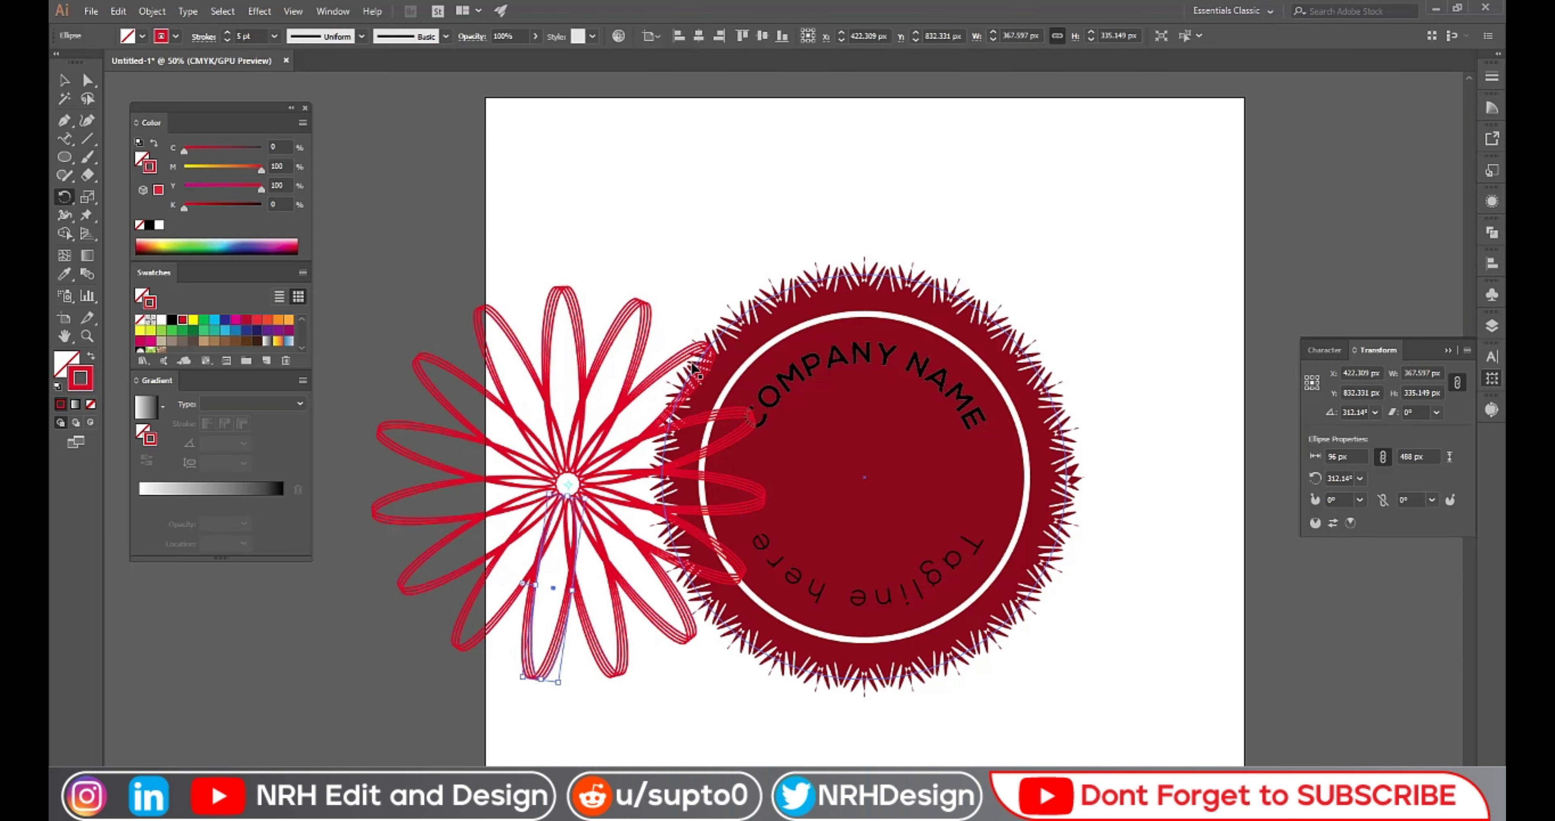
pyautogui.hotkey('ctrl', 'd')
pyautogui.hotkey('ctrl', 'd')
pyautogui.hotkey('ctrl', 'd')
pyautogui.hotkey('ctrl', 'd')
pyautogui.hotkey('ctrl', 'd')
pyautogui.hotkey('ctrl', 'd')
pyautogui.hotkey('ctrl', 'd')
pyautogui.hotkey('ctrl', 'd')
pyautogui.hotkey('ctrl', 'd')
pyautogui.hotkey('ctrl', 'd')
pyautogui.hotkey('ctrl', 'd')
pyautogui.hotkey('ctrl', 'd')
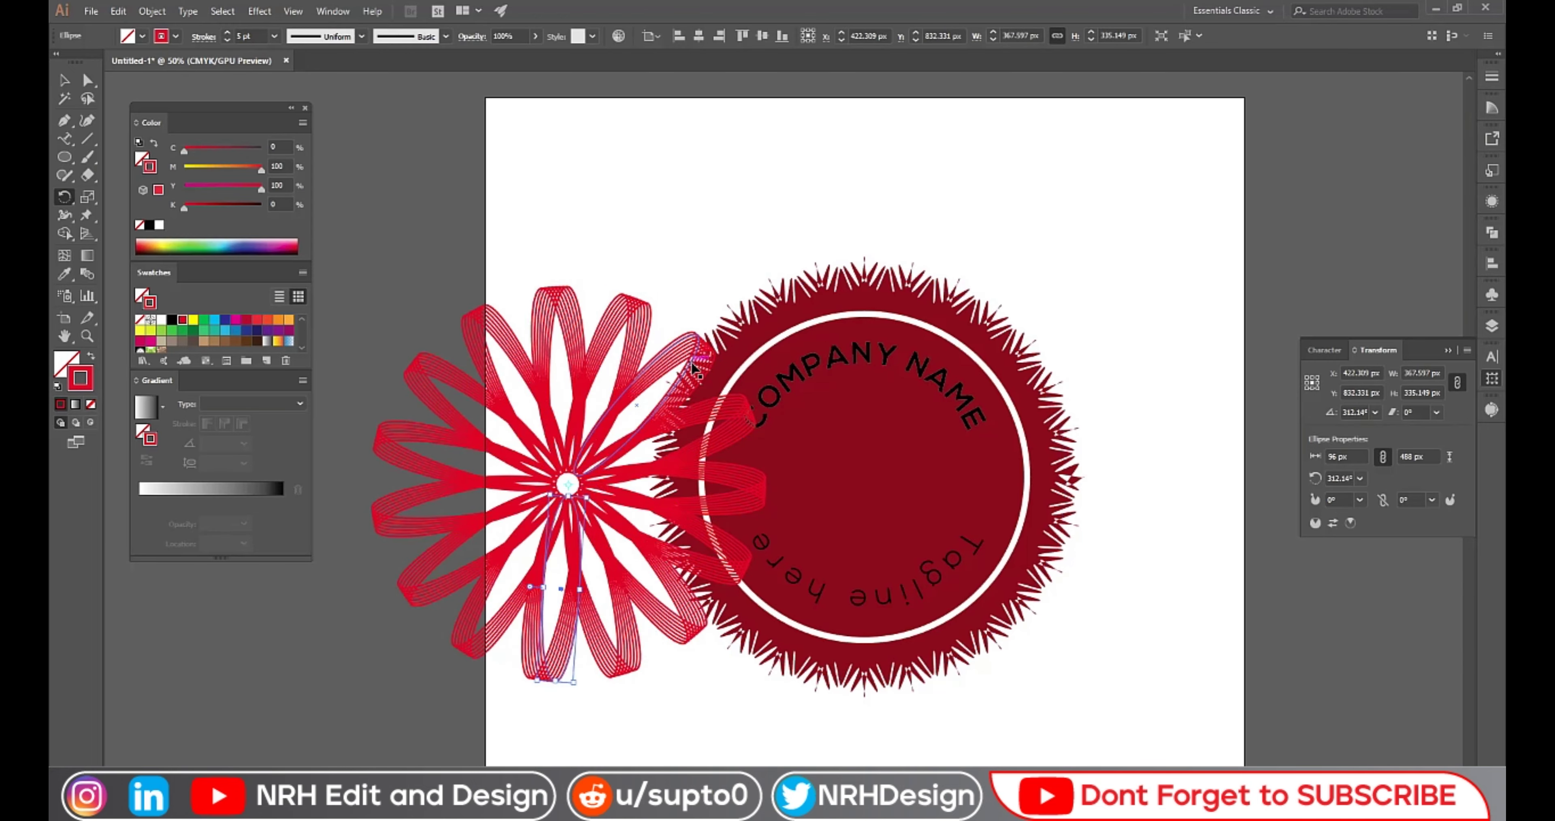
pyautogui.hotkey('ctrl', 'd')
pyautogui.hotkey('ctrl', 'd')
pyautogui.hotkey('ctrl', 'd')
pyautogui.hotkey('ctrl', 'd')
pyautogui.hotkey('ctrl', 'd')
pyautogui.hotkey('ctrl', 'd')
pyautogui.hotkey('ctrl', 'd')
pyautogui.hotkey('ctrl', 'd')
pyautogui.hotkey('ctrl', 'd')
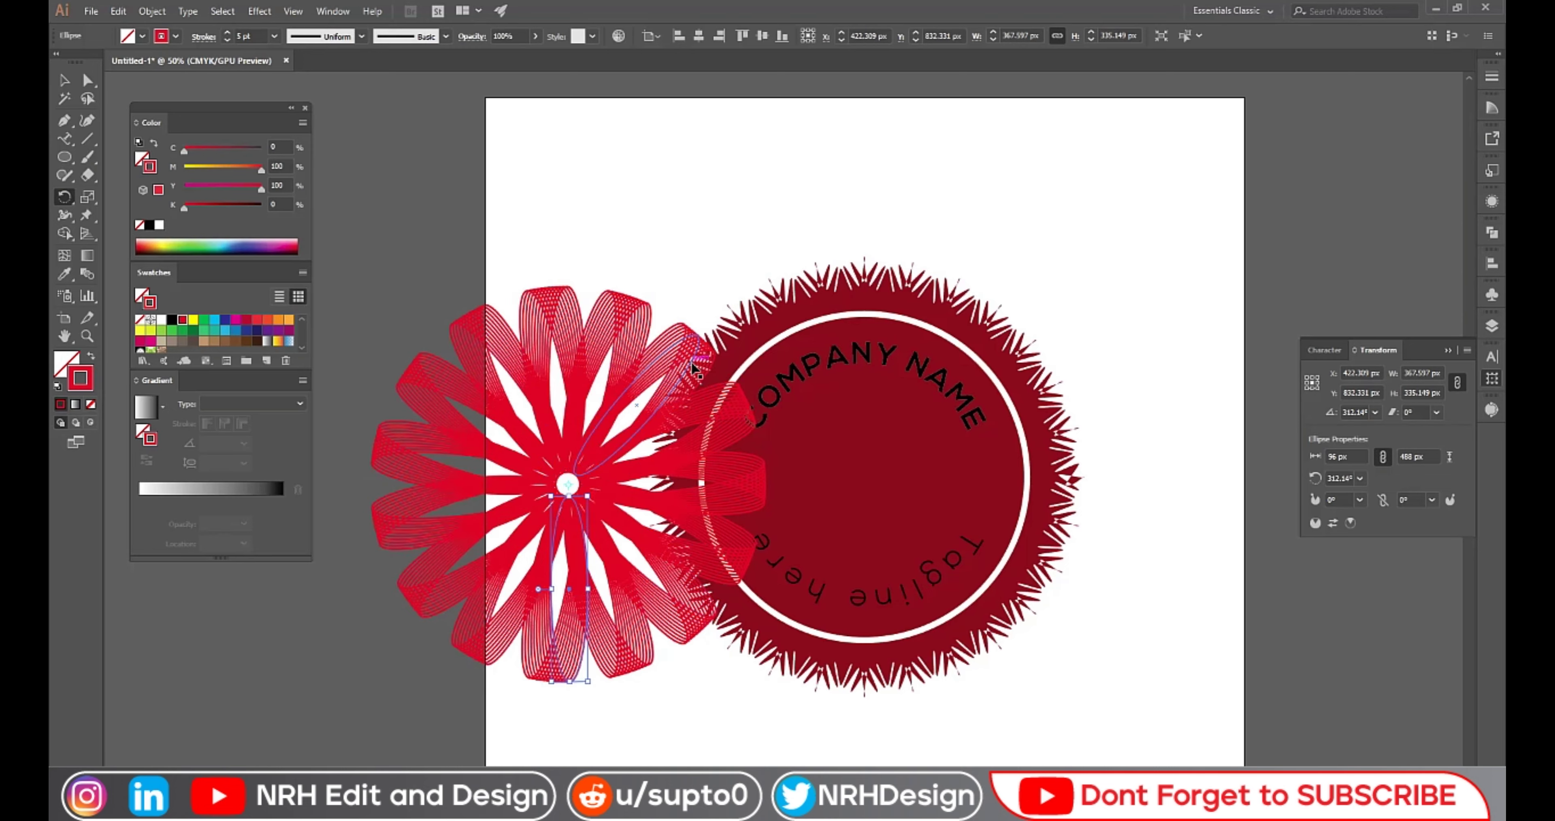
pyautogui.hotkey('ctrl', 'd')
pyautogui.hotkey('ctrl', 'd')
pyautogui.hotkey('ctrl', 'd')
pyautogui.hotkey('ctrl', 'd')
pyautogui.hotkey('ctrl', 'd')
pyautogui.hotkey('ctrl', 'd')
pyautogui.hotkey('ctrl', 'd')
pyautogui.hotkey('ctrl', 'd')
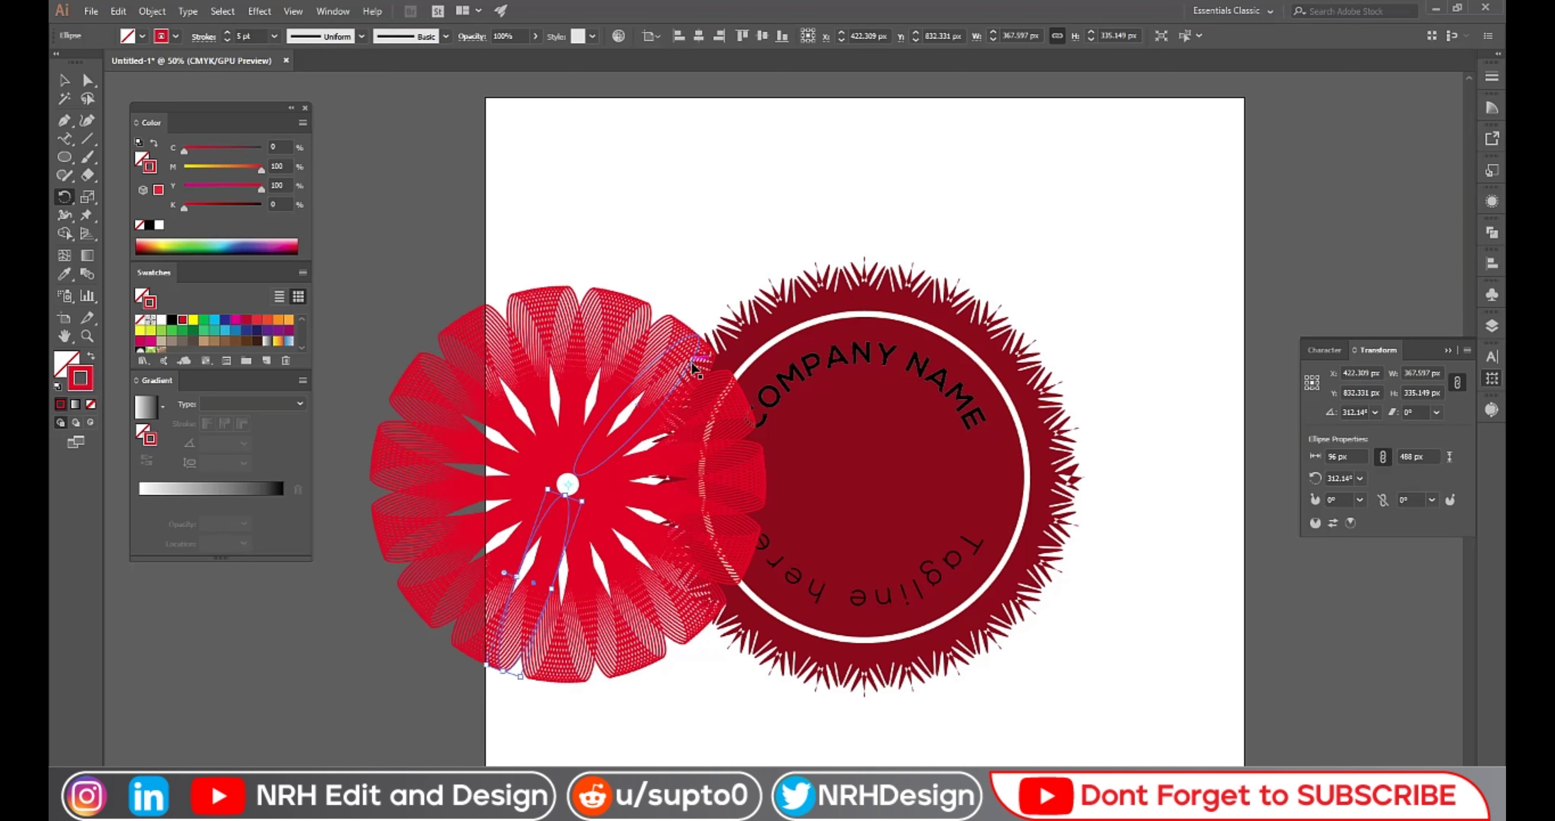
pyautogui.hotkey('ctrl', 'd')
pyautogui.hotkey('ctrl', 'd')
pyautogui.hotkey('ctrl', 'd')
pyautogui.hotkey('ctrl', 'd')
pyautogui.hotkey('ctrl', 'd')
pyautogui.hotkey('ctrl', 'd')
pyautogui.hotkey('ctrl', 'd')
pyautogui.hotkey('ctrl', 'd')
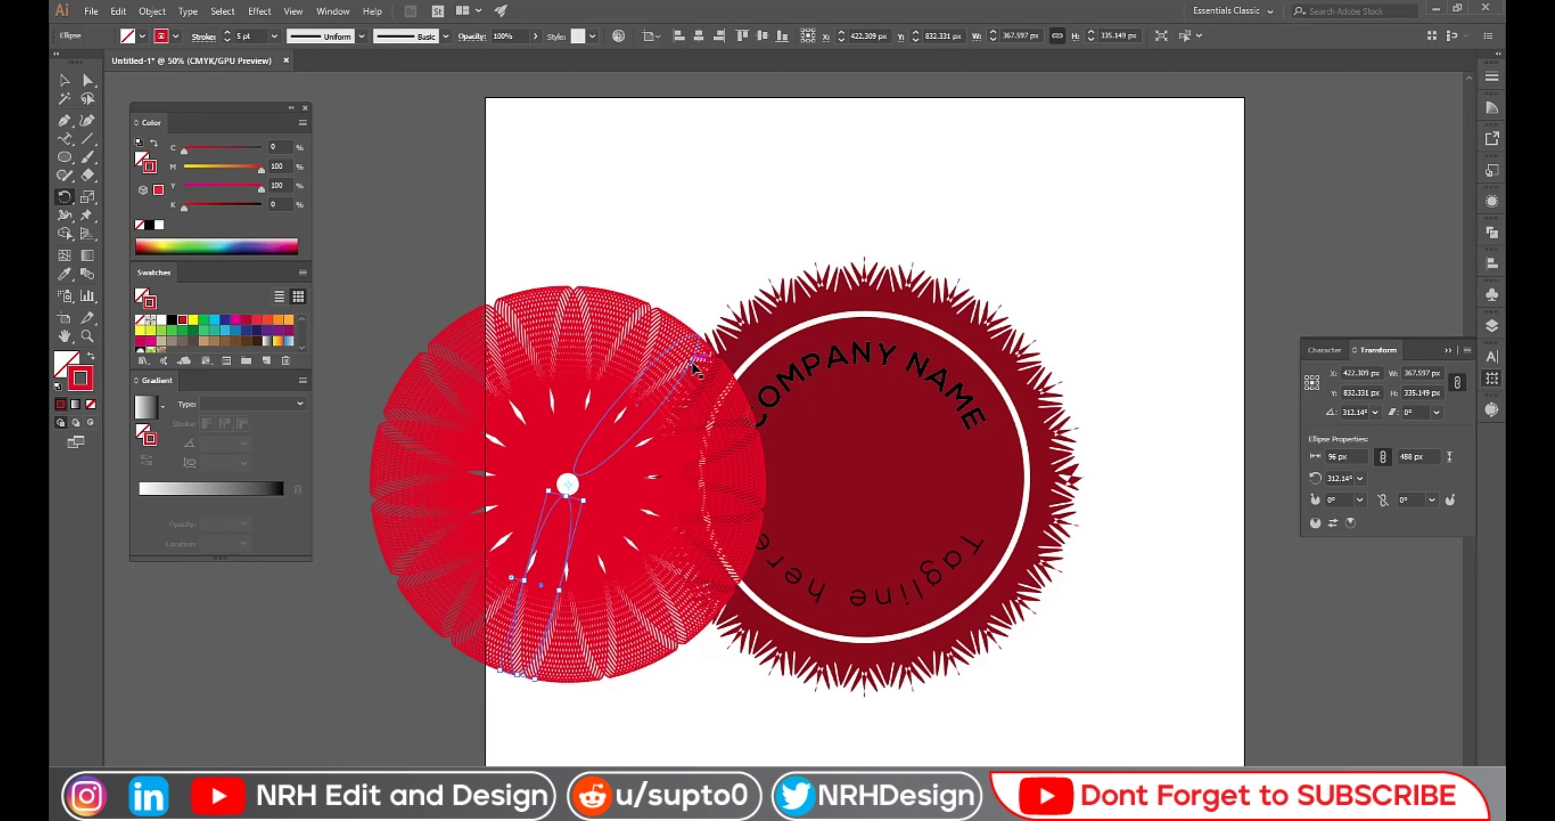
pyautogui.hotkey('ctrl', 'd')
pyautogui.hotkey('ctrl', 'd')
pyautogui.hotkey('ctrl', 'd')
pyautogui.hotkey('ctrl', 'd')
pyautogui.hotkey('ctrl', 'd')
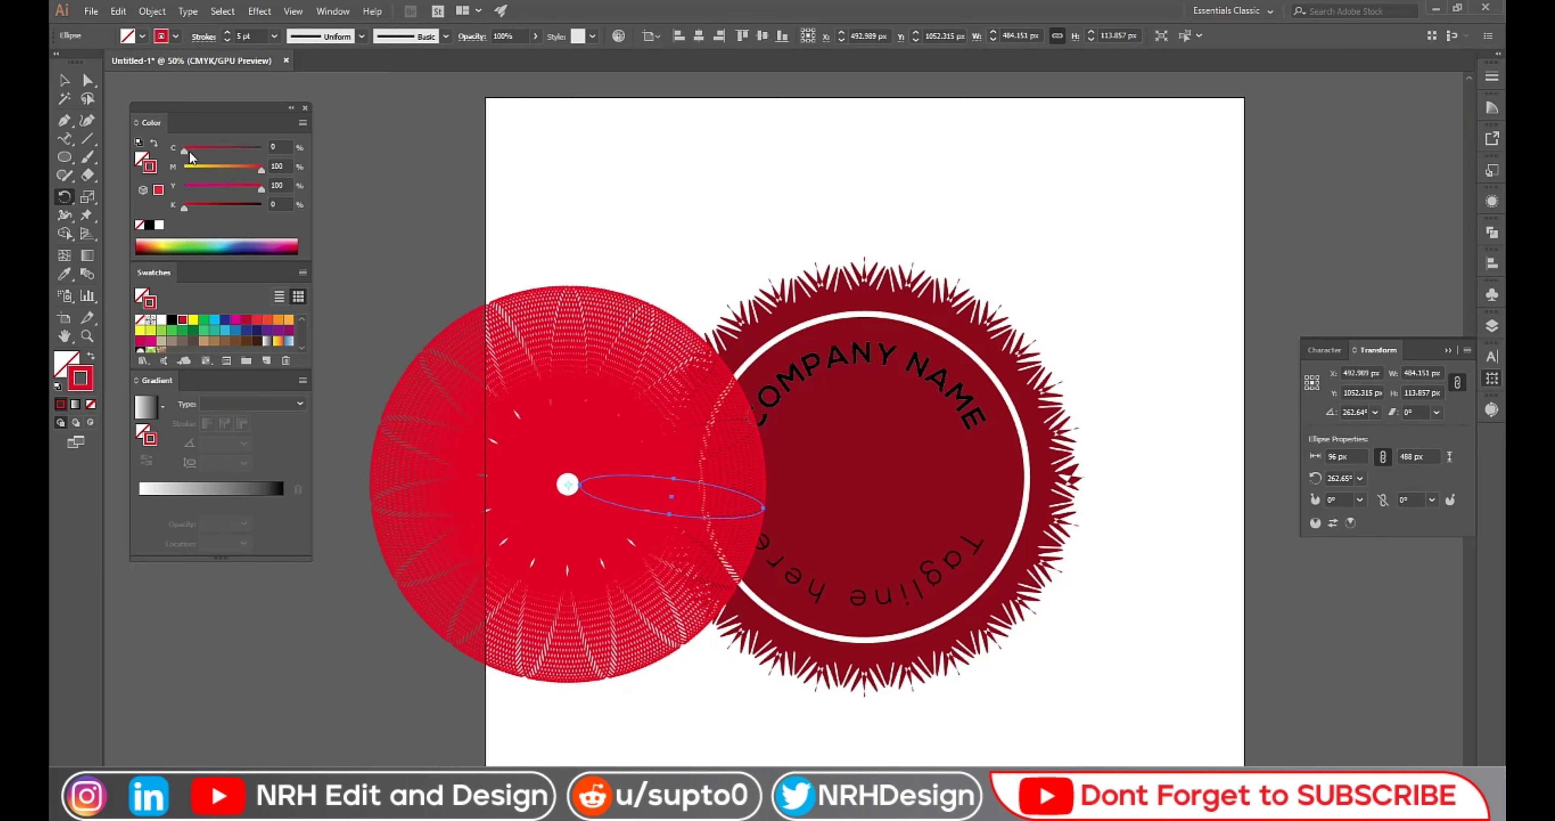
pyautogui.hotkey('ctrl', 'd')
pyautogui.hotkey('ctrl', 'd')
pyautogui.hotkey('ctrl', 'd')
pyautogui.hotkey('ctrl', 'd')
pyautogui.hotkey('ctrl', 'd')
pyautogui.hotkey('ctrl', 'd')
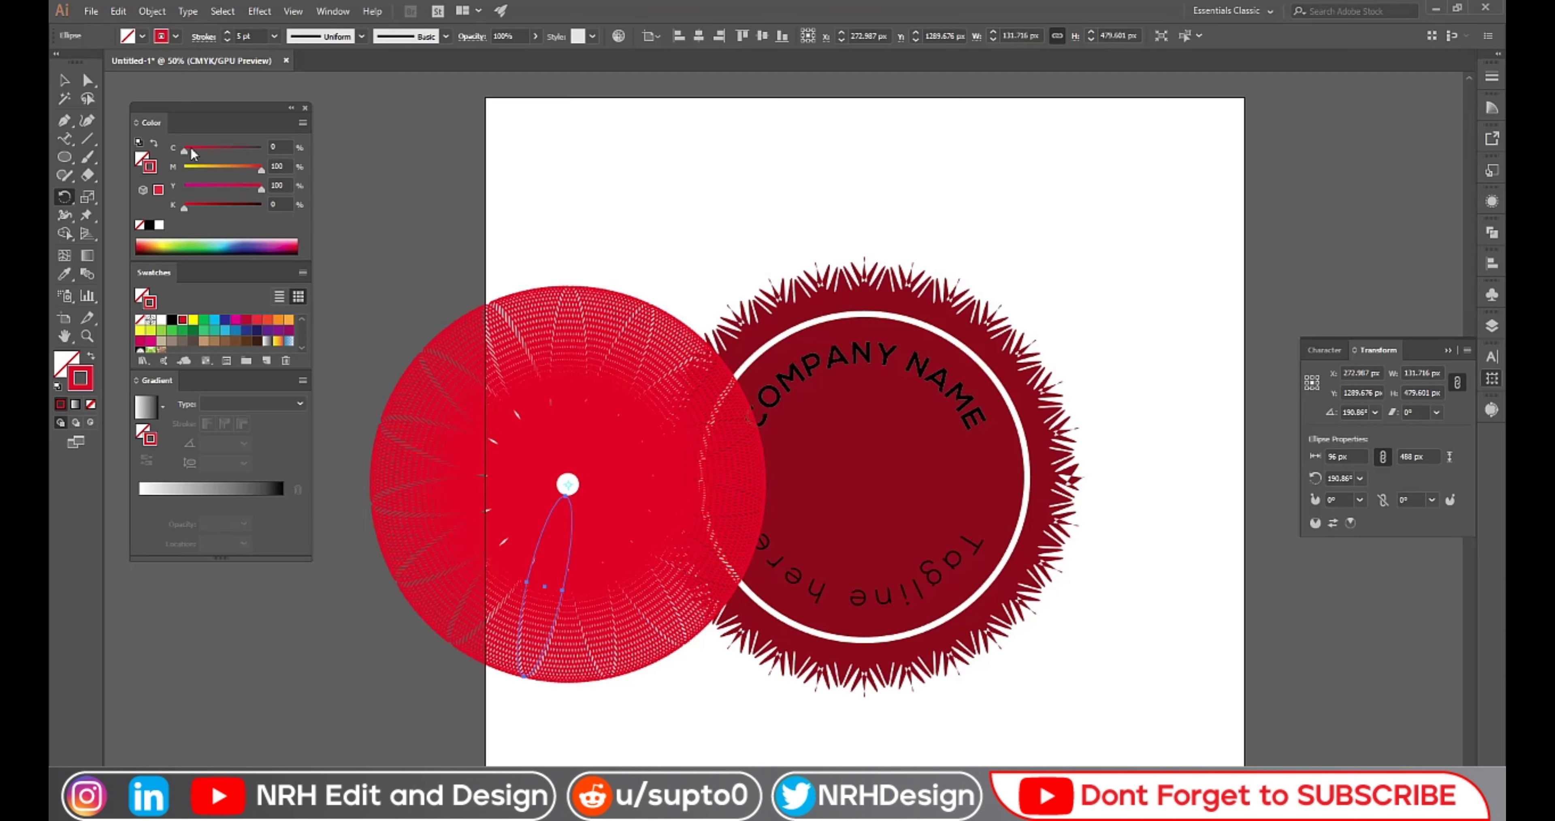
pyautogui.click(70, 80)
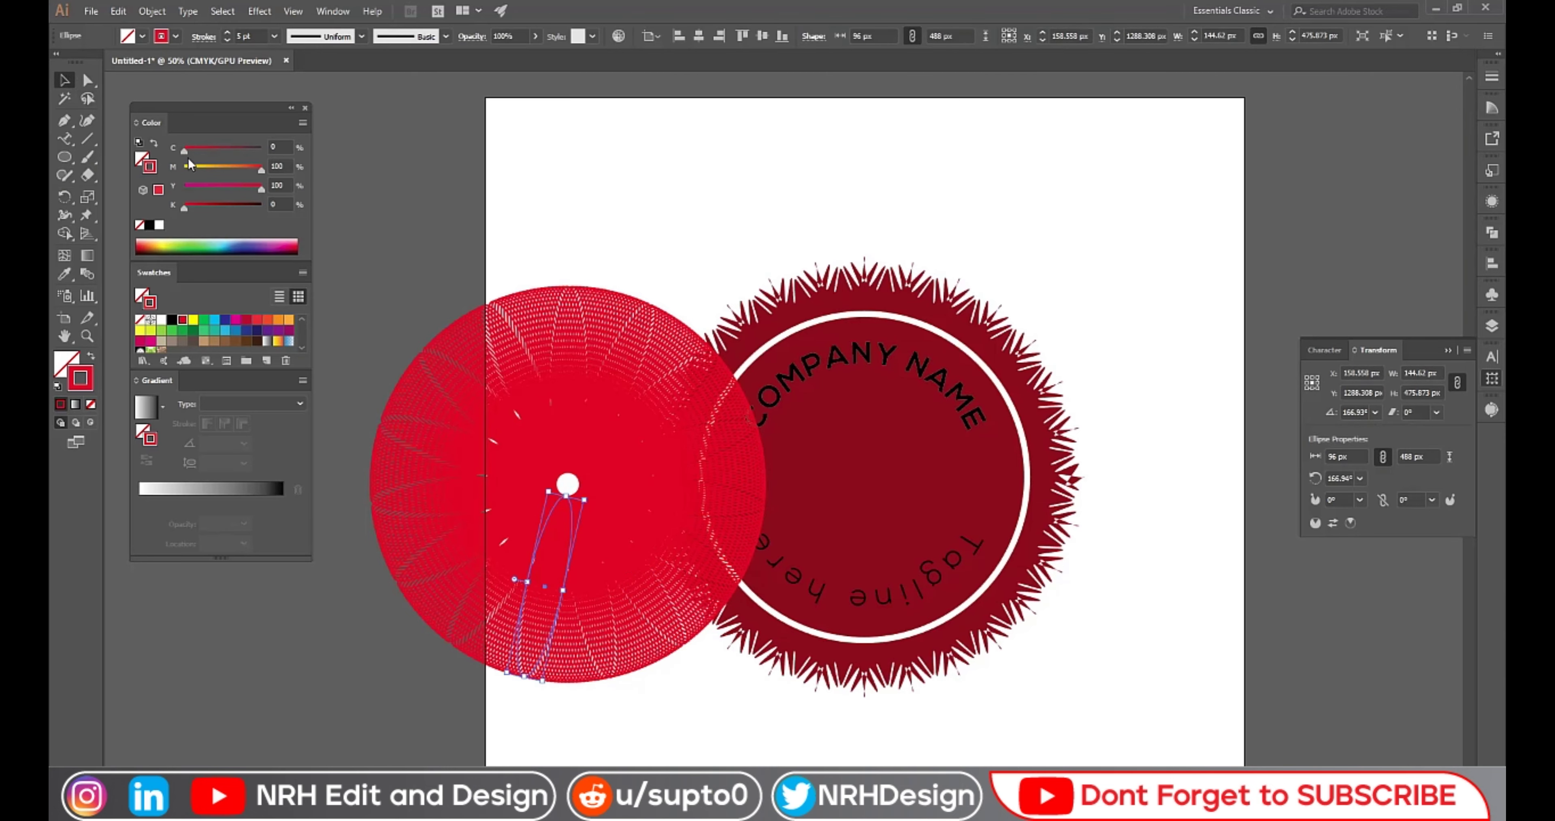
# - Select the whole red petal pattern and scale it down
pyautogui.click(414, 229)
pyautogui.scroll(-1, 533, 272)
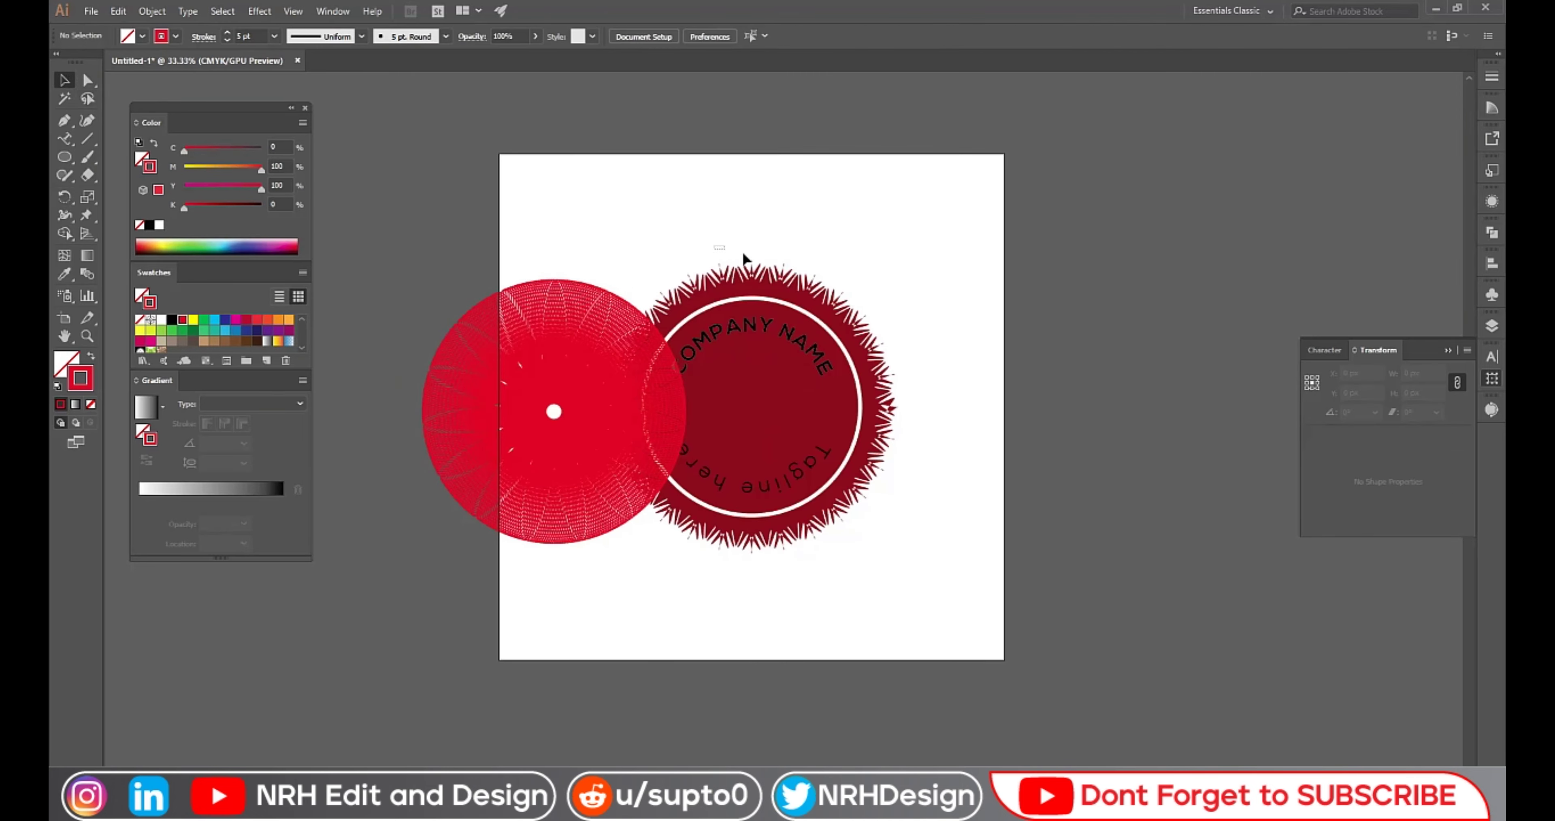
pyautogui.moveTo(745, 256); pyautogui.dragTo(923, 550)
pyautogui.click(931, 543)
pyautogui.moveTo(501, 251); pyautogui.dragTo(651, 593)
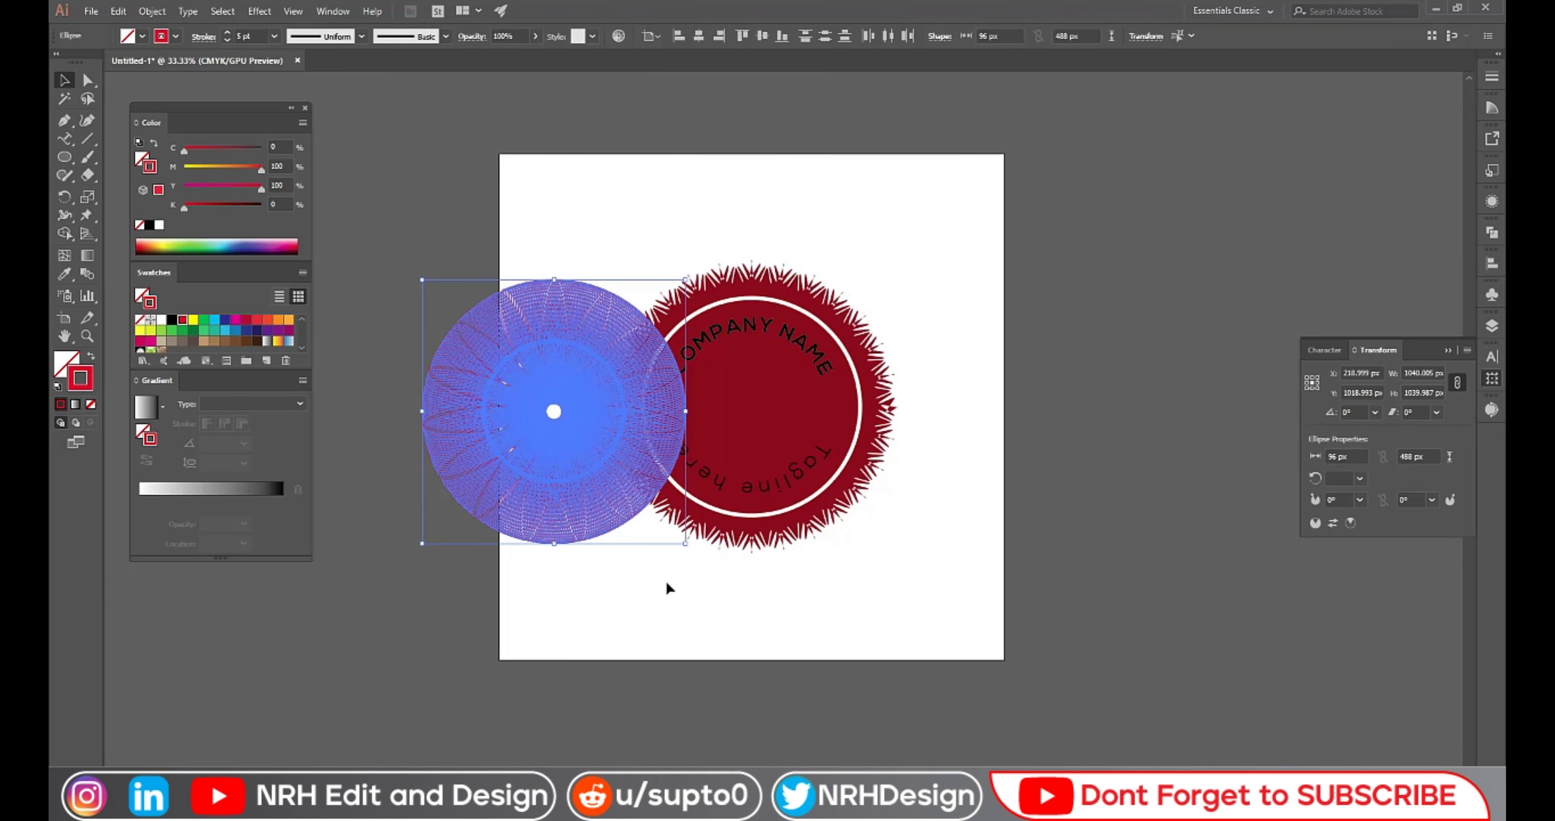
pyautogui.moveTo(686, 542); pyautogui.dragTo(670, 526)
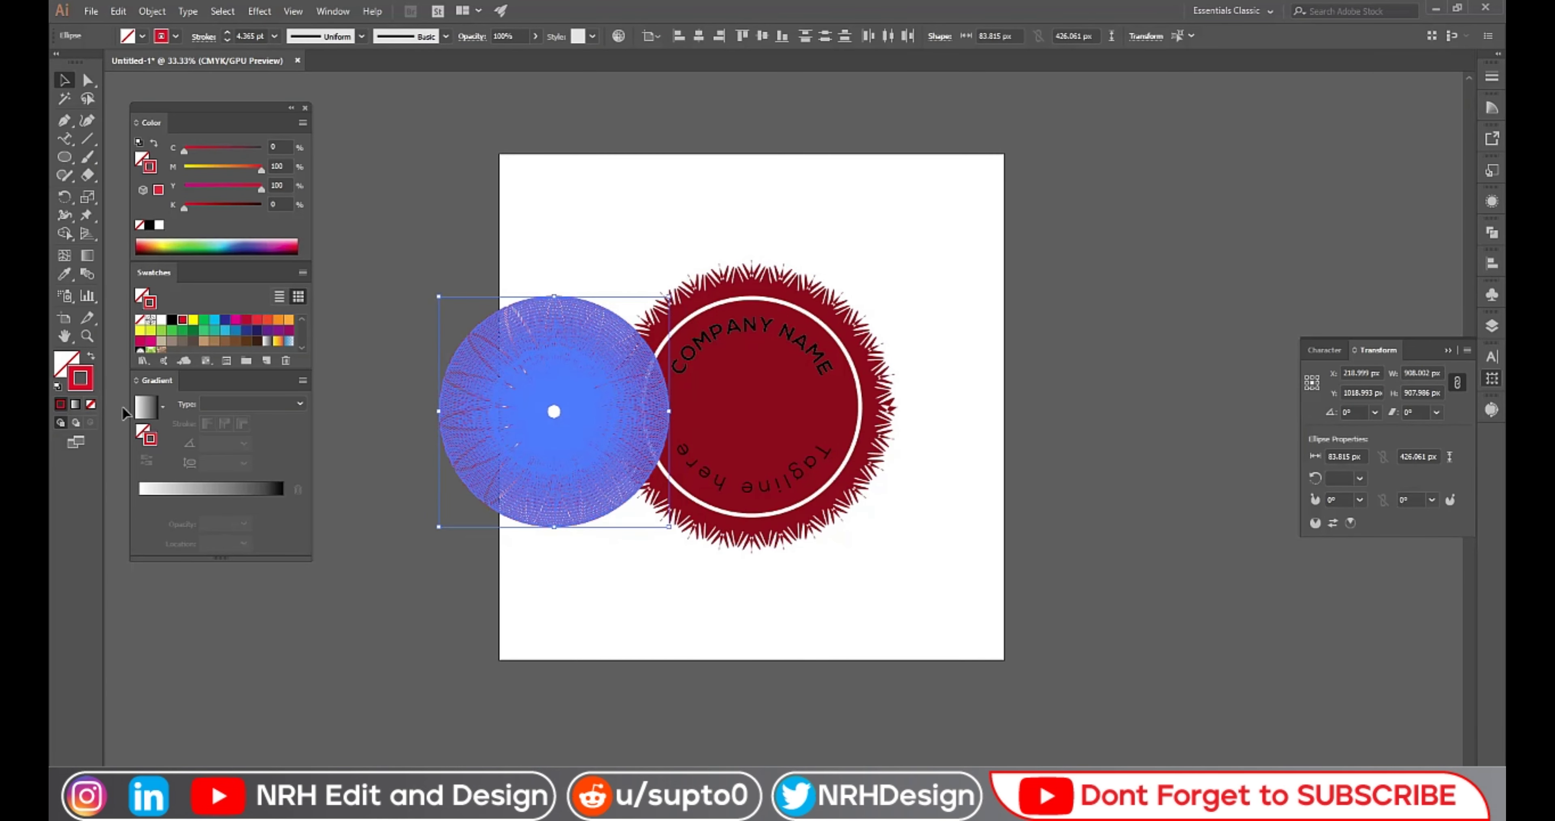
# - Group the petal pattern, stroke it white, and move it onto the seal
pyautogui.rightClick(464, 441)
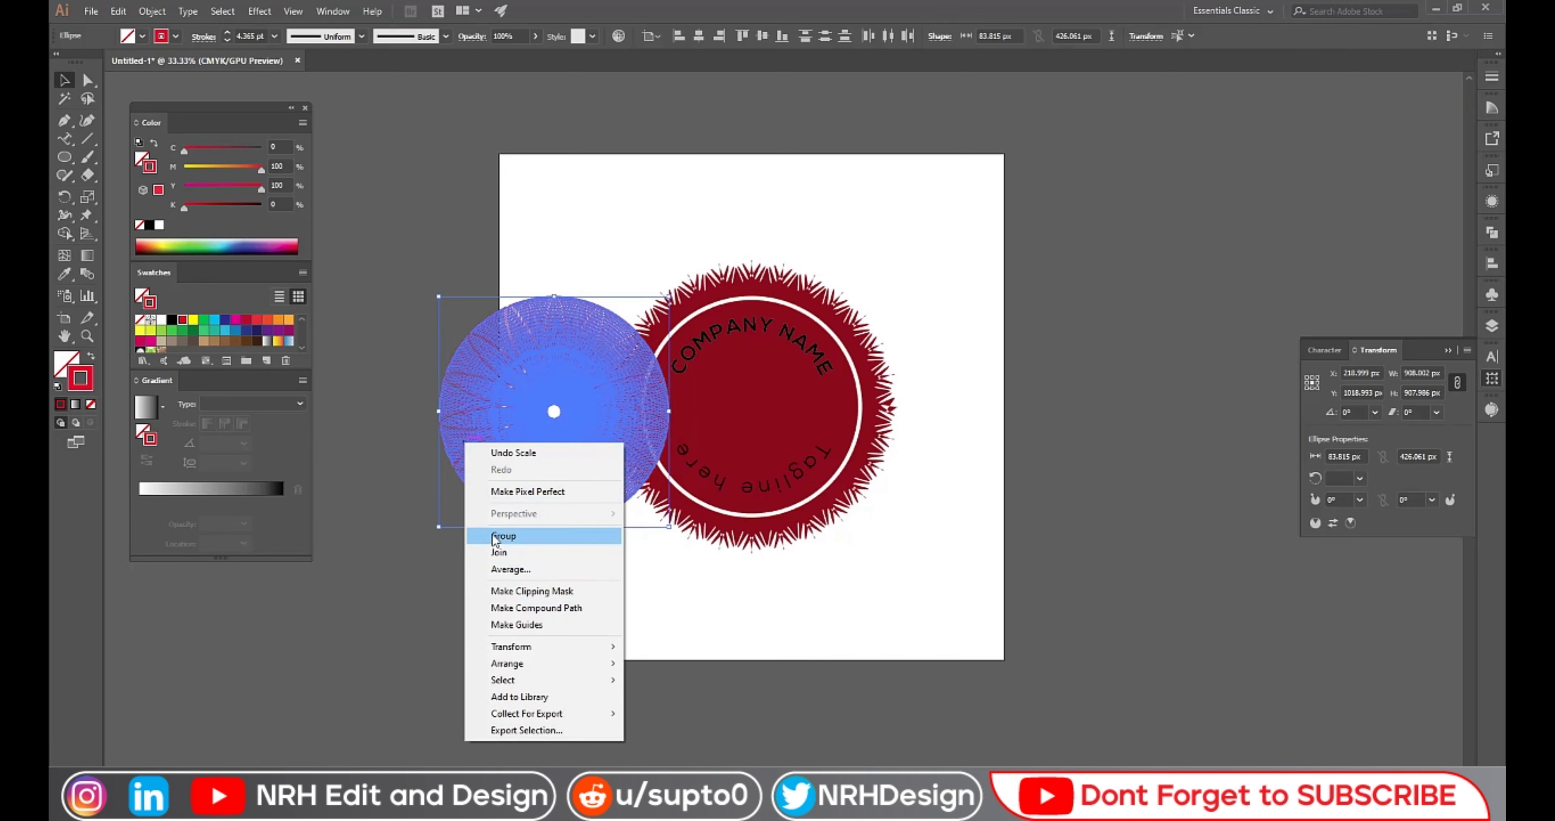
pyautogui.press('Escape')
pyautogui.click(161, 320)
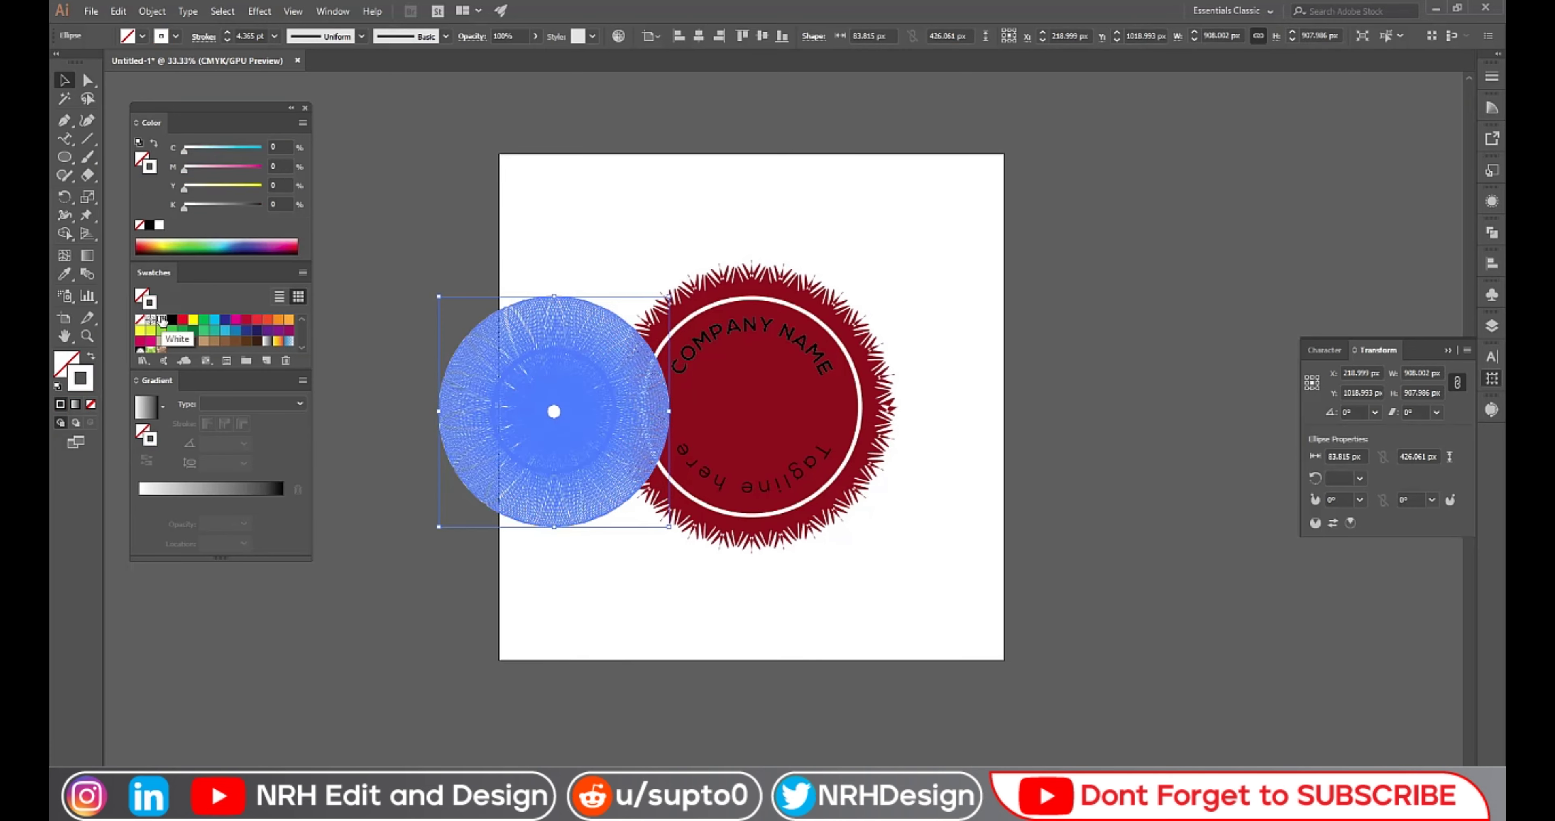
pyautogui.click(474, 250)
pyautogui.moveTo(517, 368)
pyautogui.mouseDown()
pyautogui.moveTo(595, 379)
pyautogui.moveTo(712, 360)
pyautogui.mouseUp()
pyautogui.scroll(1, 816, 406)
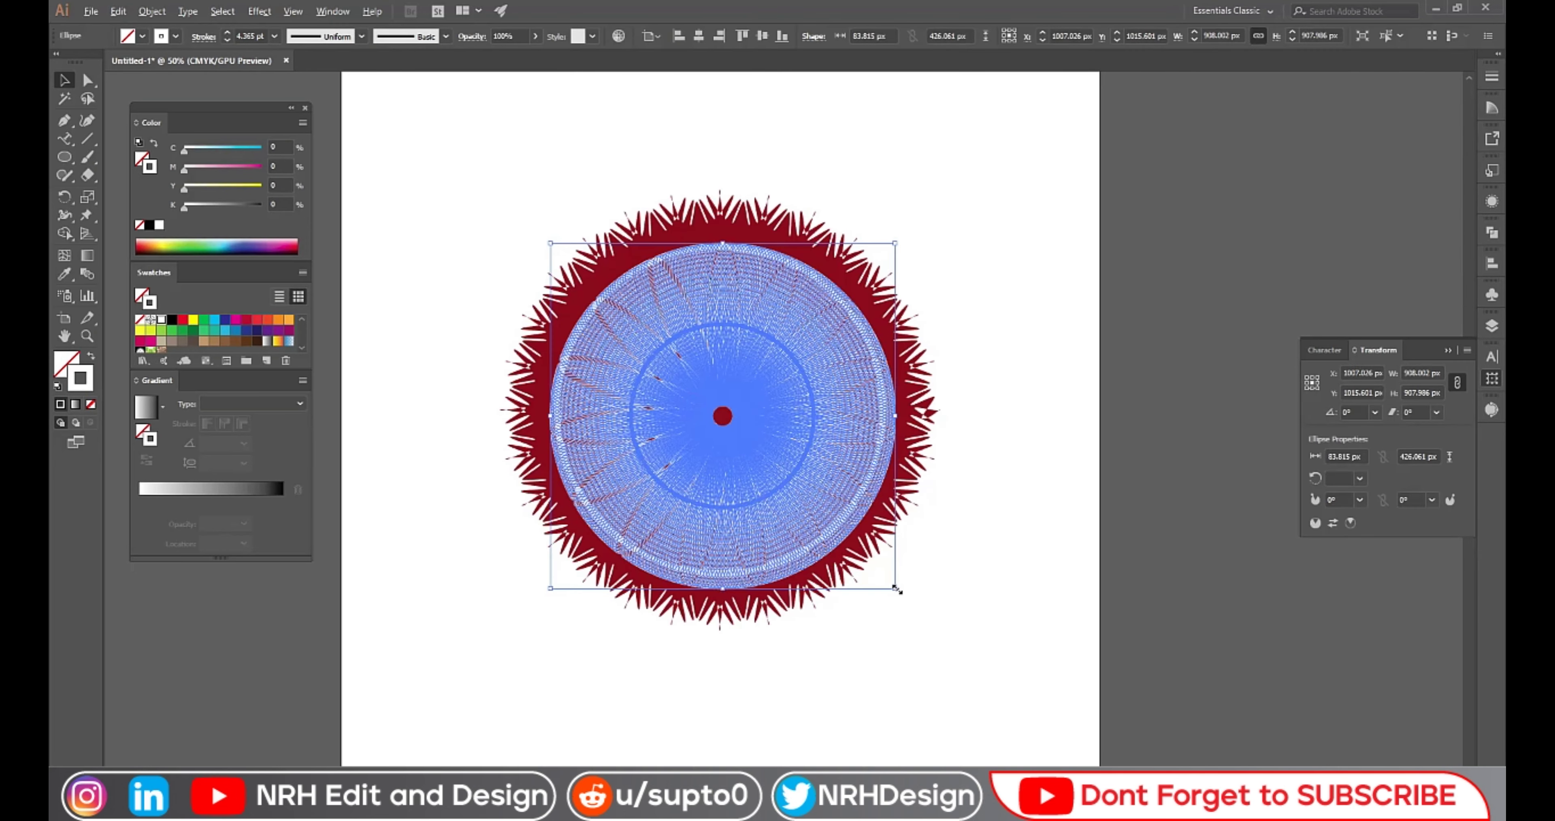
# - Shrink the rosette, move it to the seal's centre, and switch to Outline view
pyautogui.moveTo(896, 588); pyautogui.dragTo(857, 560)
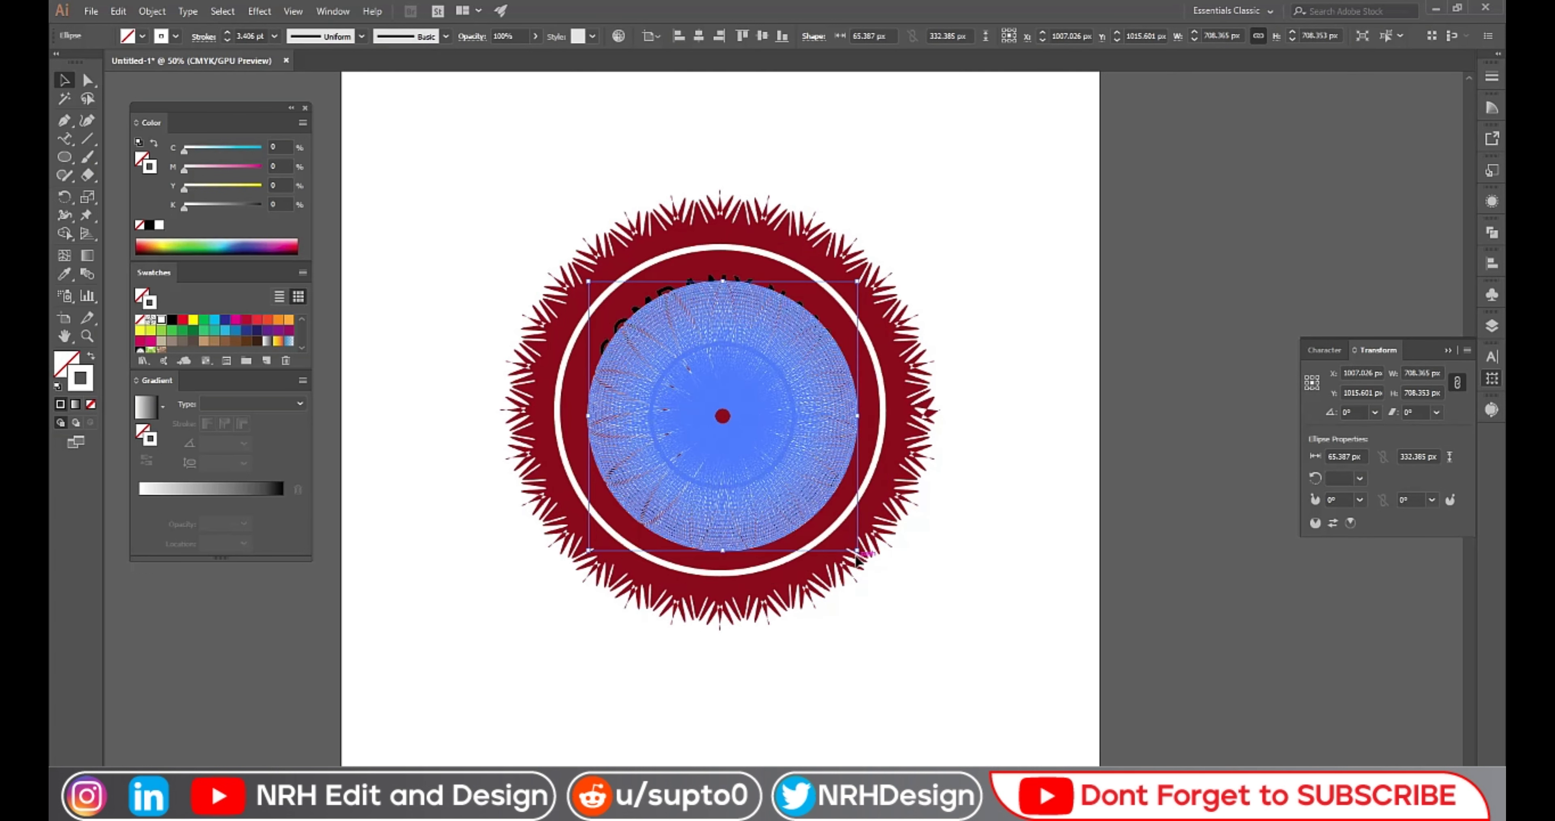
pyautogui.moveTo(756, 427)
pyautogui.mouseDown()
pyautogui.moveTo(778, 607)
pyautogui.moveTo(748, 420)
pyautogui.moveTo(718, 391)
pyautogui.mouseUp()
pyautogui.hotkey('ctrl', 't')
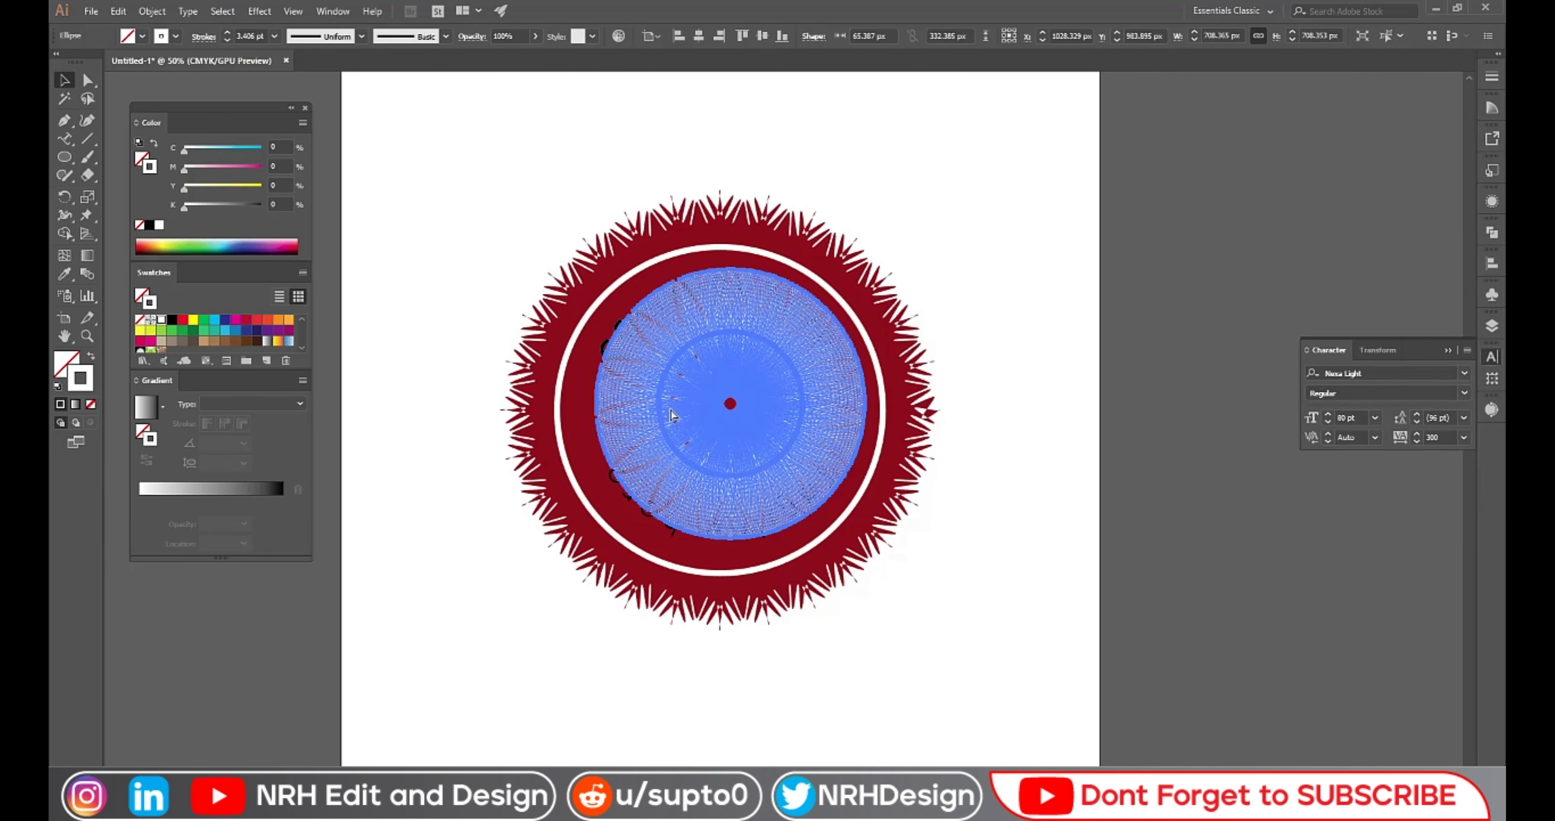
pyautogui.hotkey('ctrl', 'y')
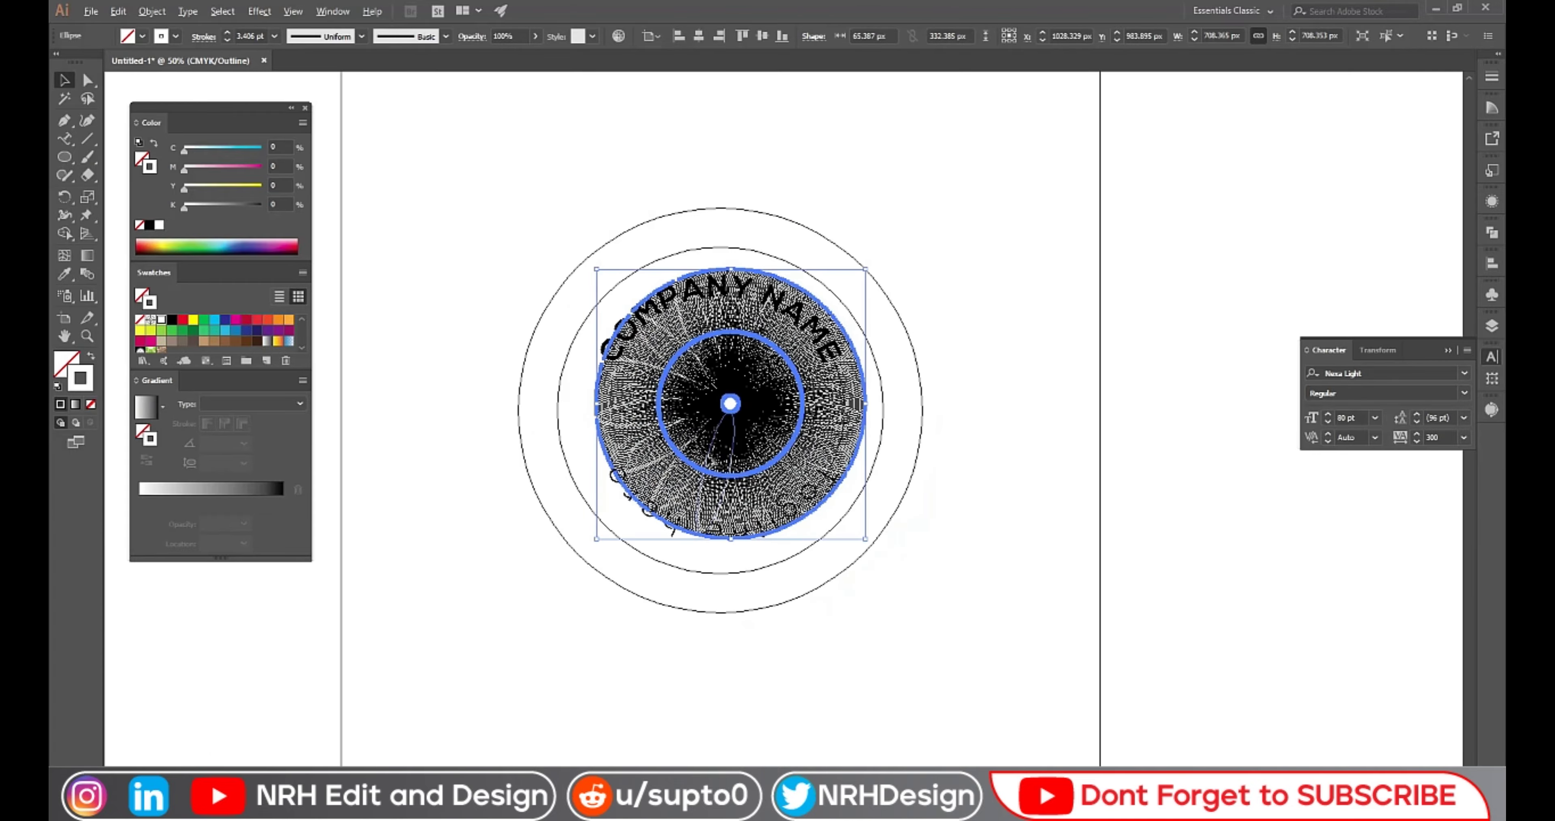
pyautogui.hotkey('ctrl', '1')
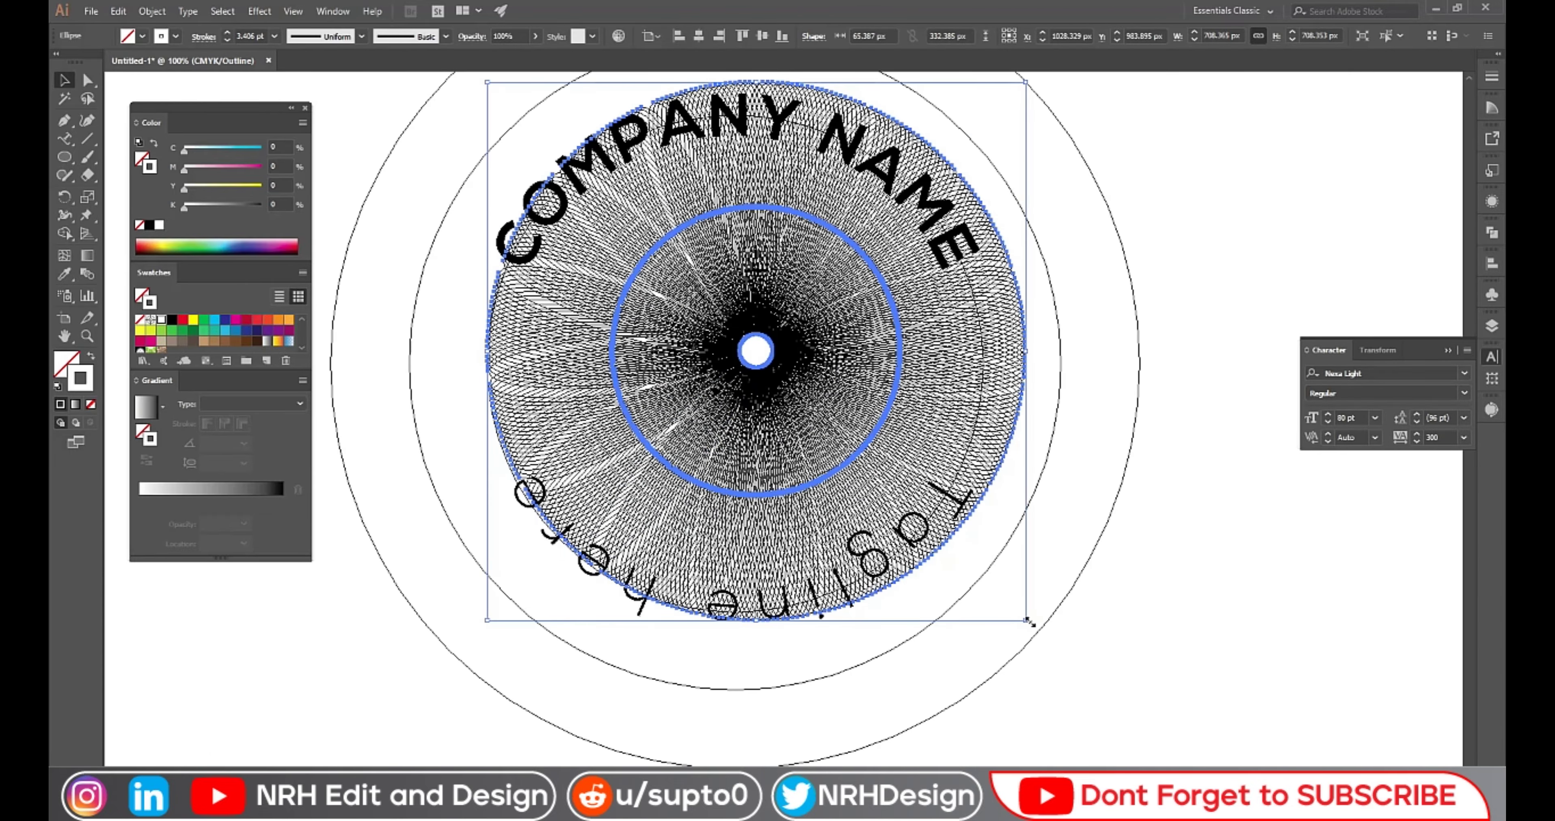
# - Fine-tune the rosette to about 546 px centred in the inner ring, then return to Preview
pyautogui.moveTo(1027, 619); pyautogui.dragTo(995, 590)
pyautogui.moveTo(851, 405); pyautogui.dragTo(802, 408)
pyautogui.moveTo(975, 594); pyautogui.dragTo(949, 573)
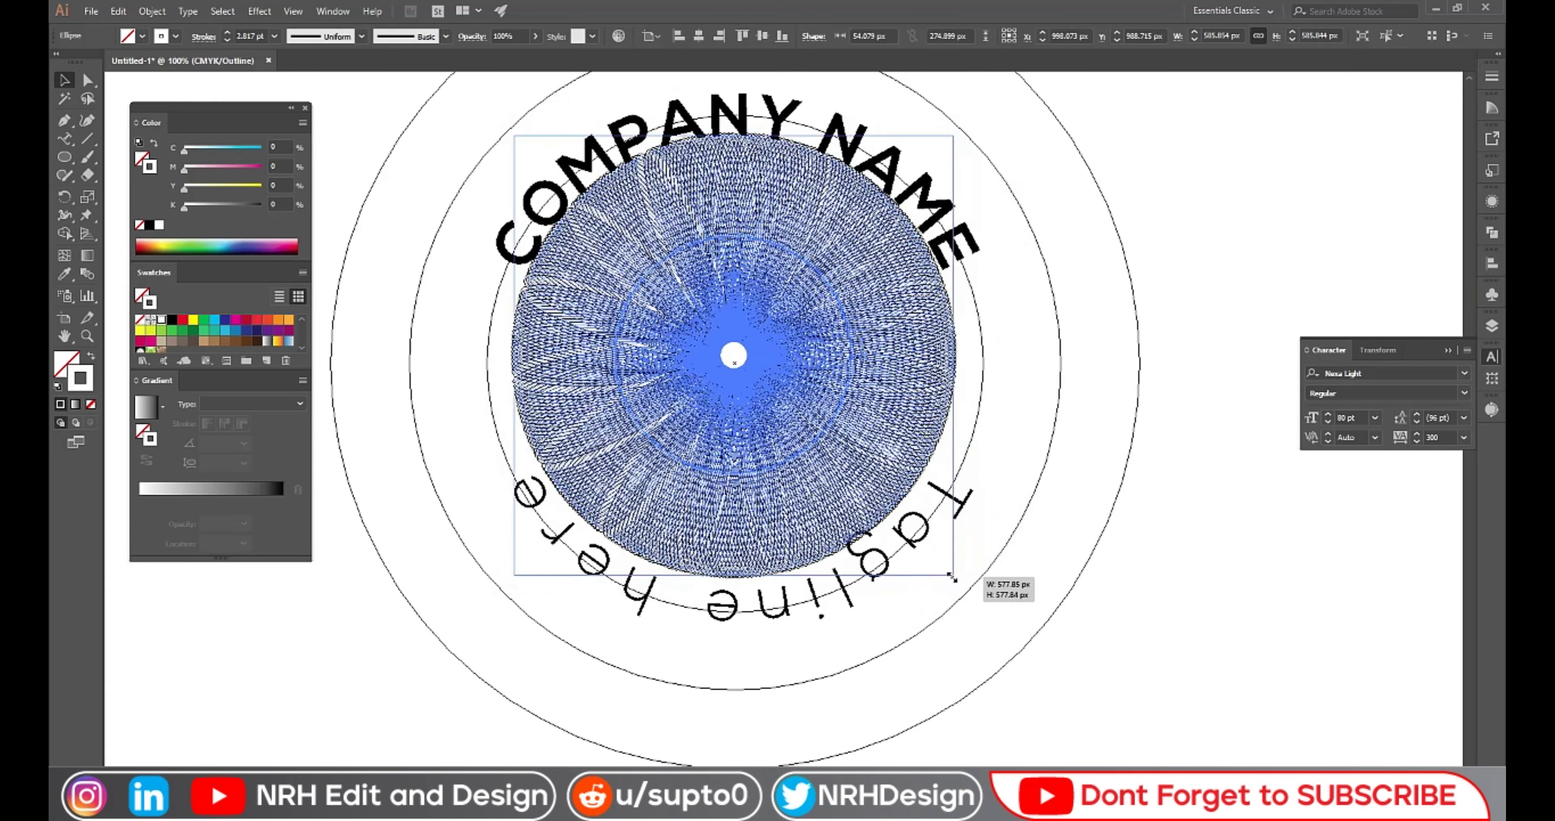
pyautogui.moveTo(796, 403); pyautogui.dragTo(792, 405)
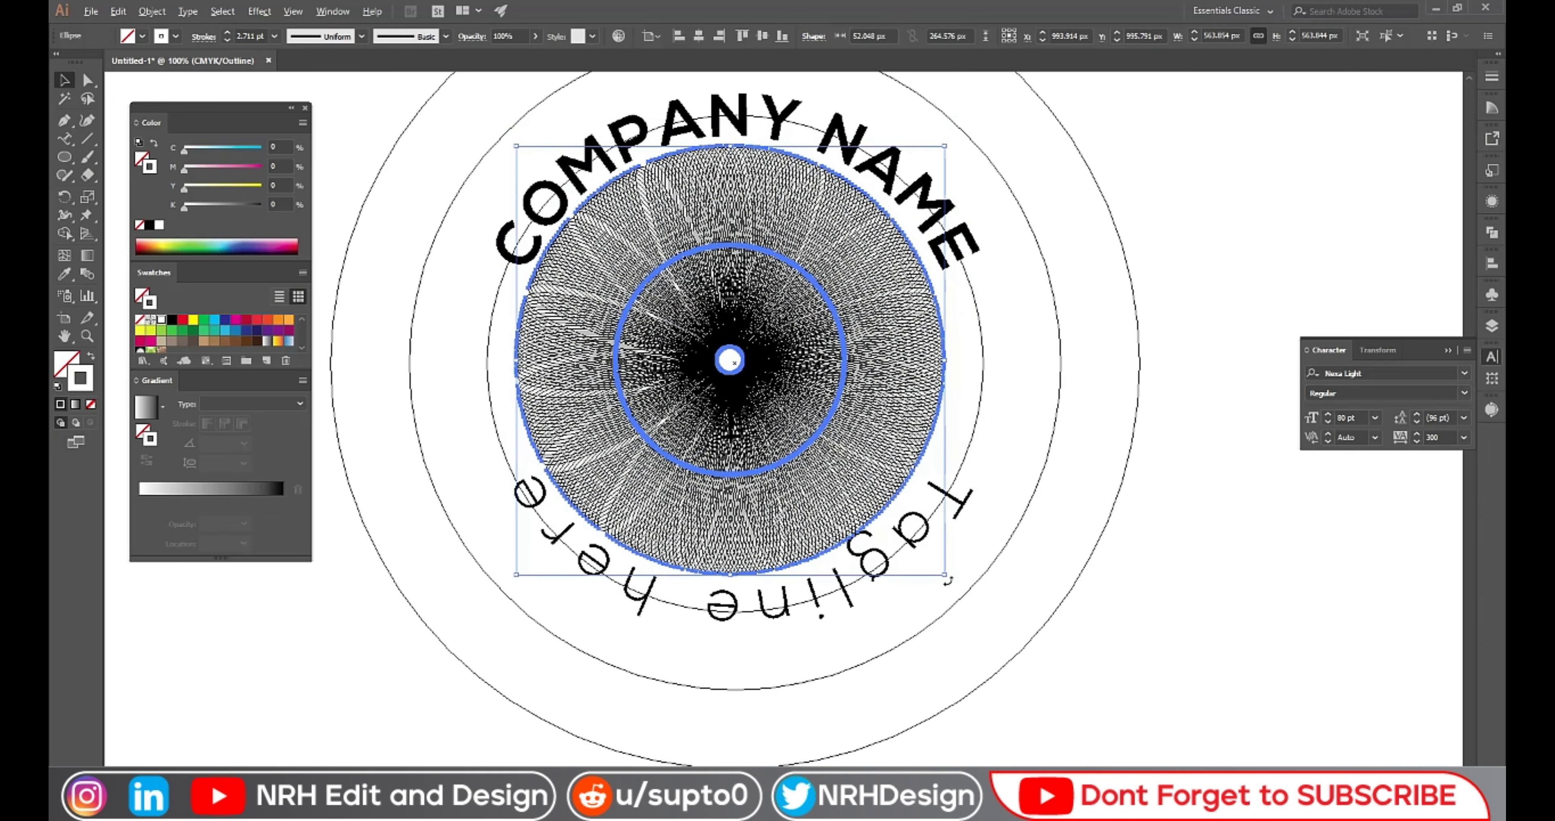
pyautogui.moveTo(946, 575); pyautogui.dragTo(941, 570)
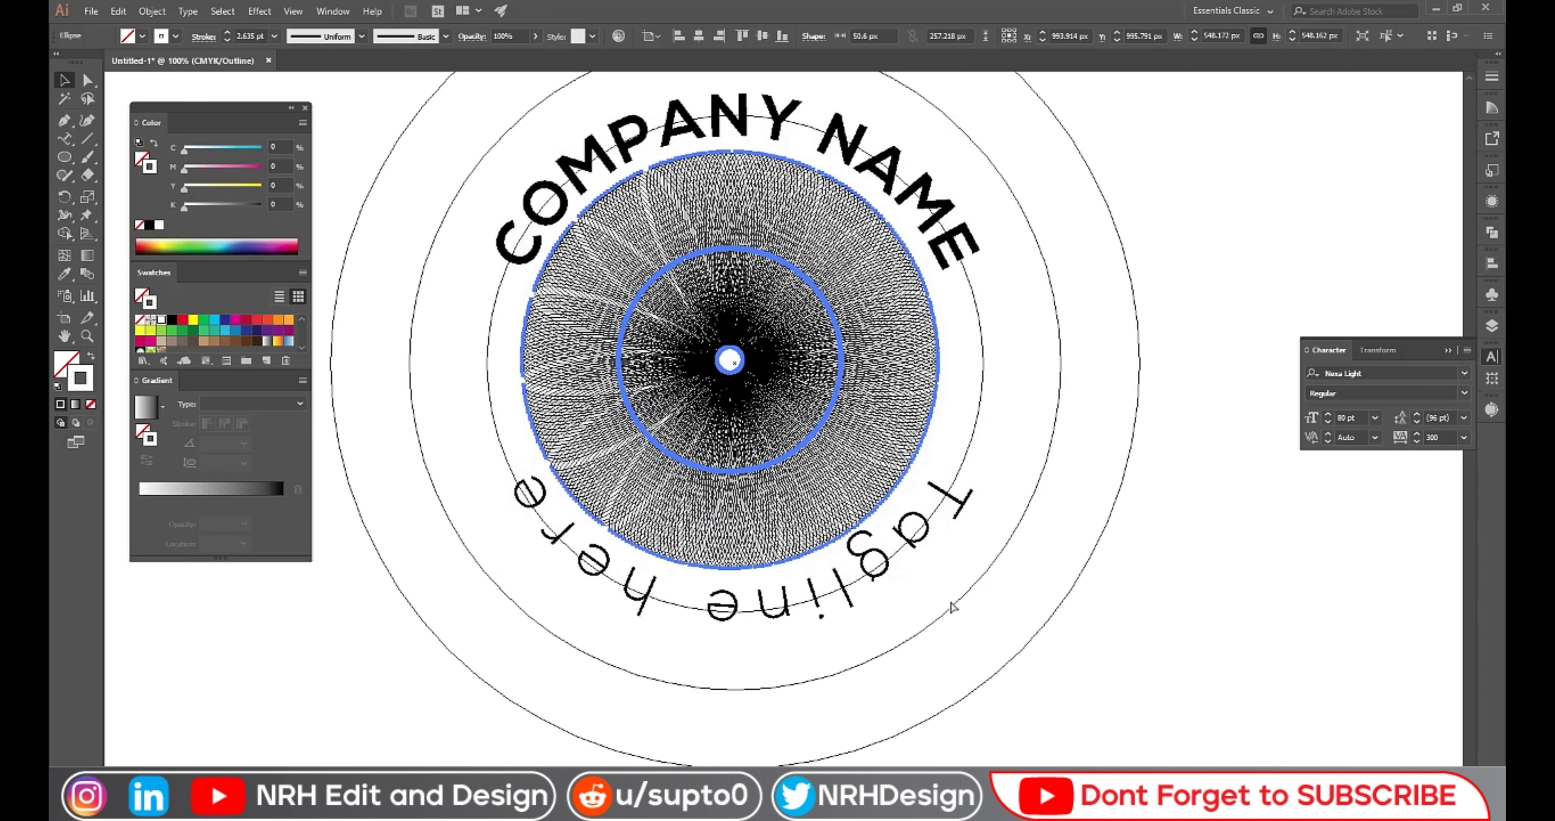
pyautogui.hotkey('ctrl', 'y')
pyautogui.hotkey('ctrl', '0')
pyautogui.click(1159, 543)
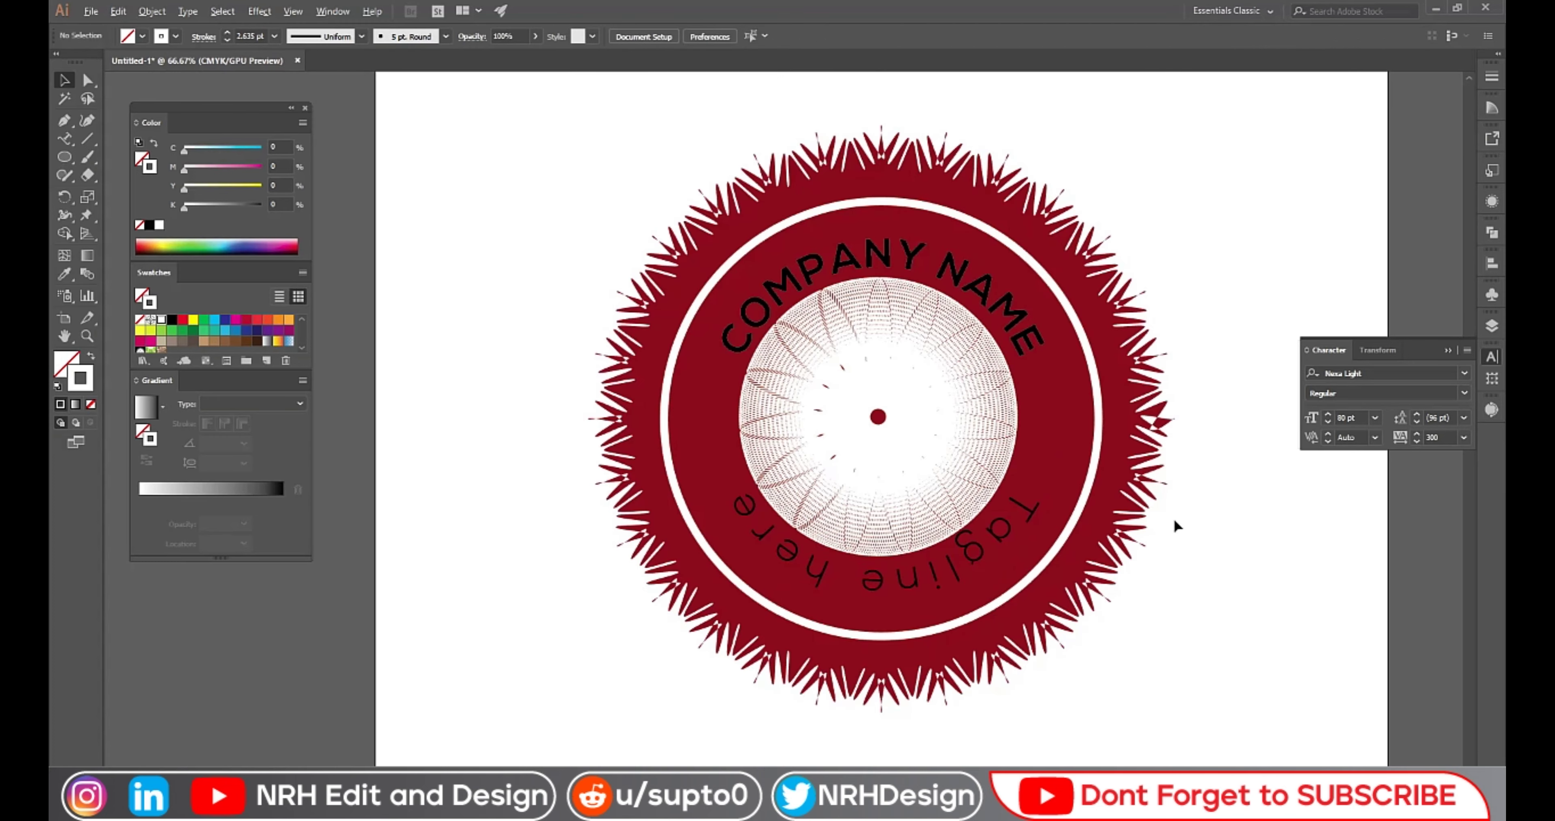
# - Align the inner dotted circle and the COMPANY NAME path text on both horizontal and vertical centres
pyautogui.scroll(-1, 1173, 525)
pyautogui.scroll(-1, 1159, 501)
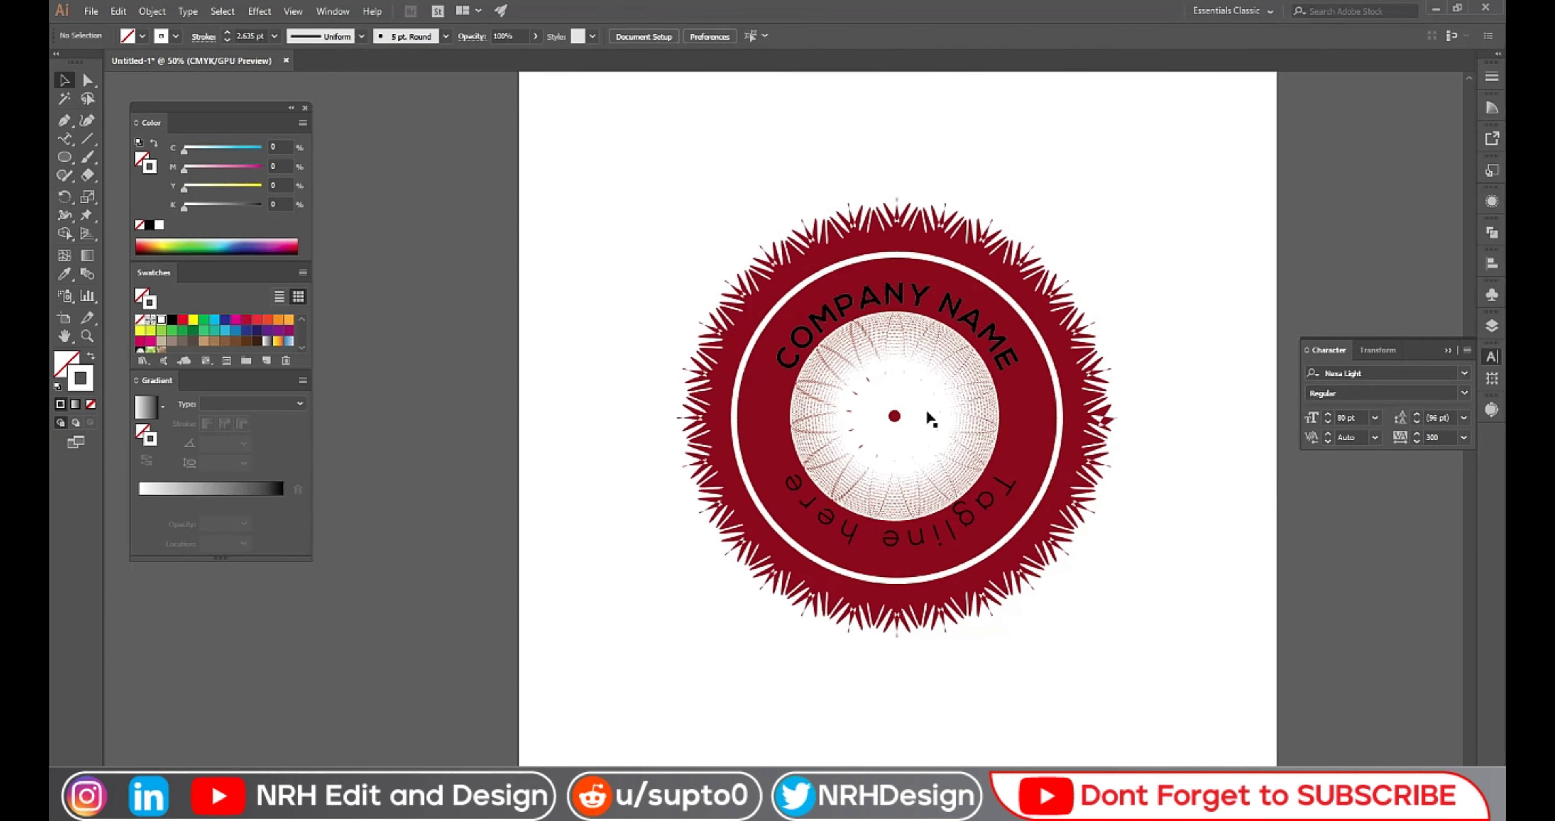
pyautogui.click(64, 157)
pyautogui.click(65, 81)
pyautogui.click(937, 424)
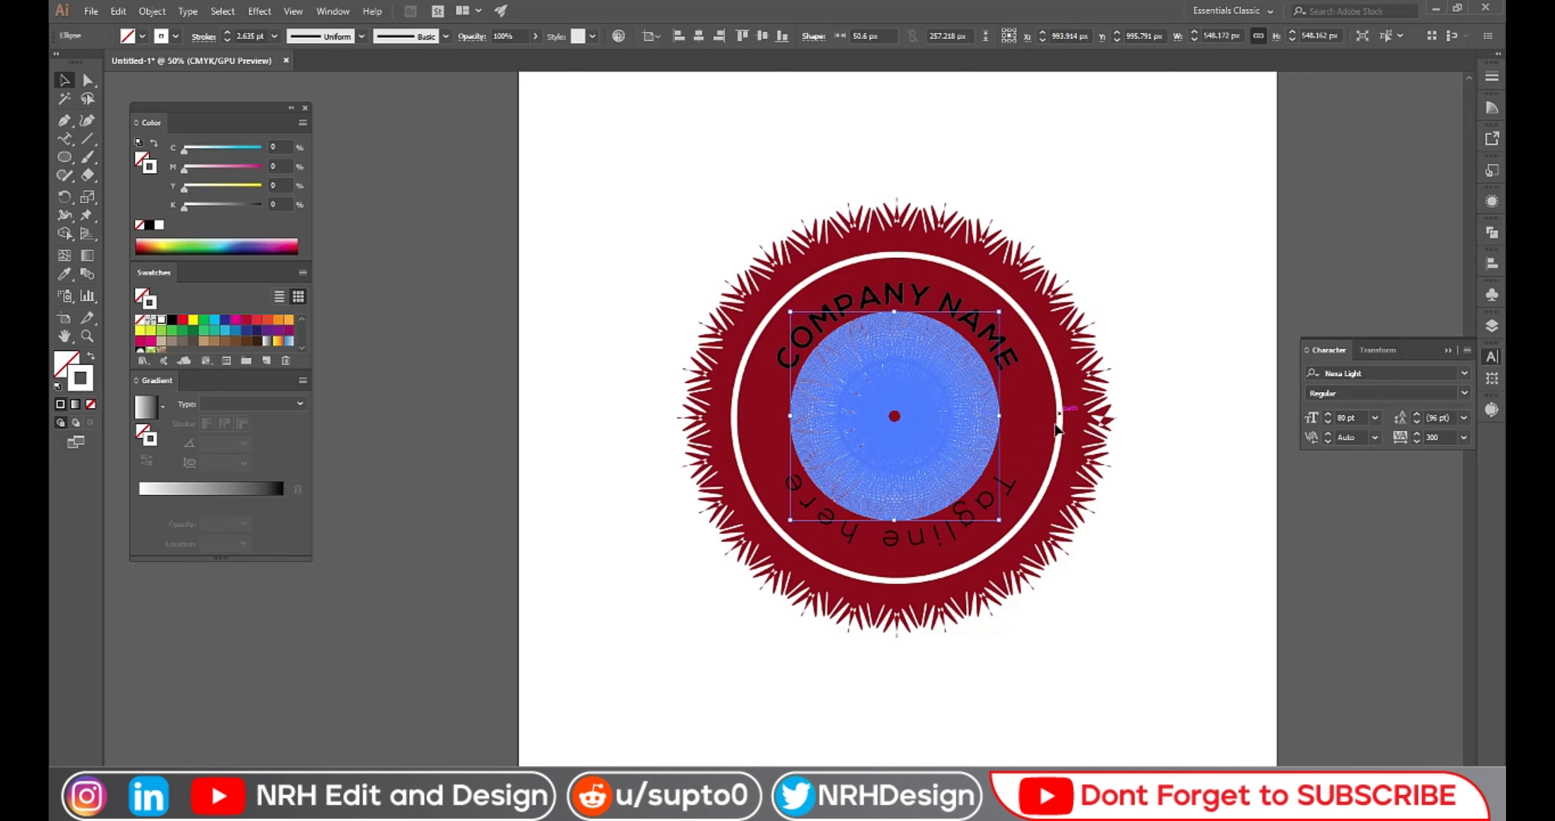
pyautogui.hotkey('ctrl', 'a')
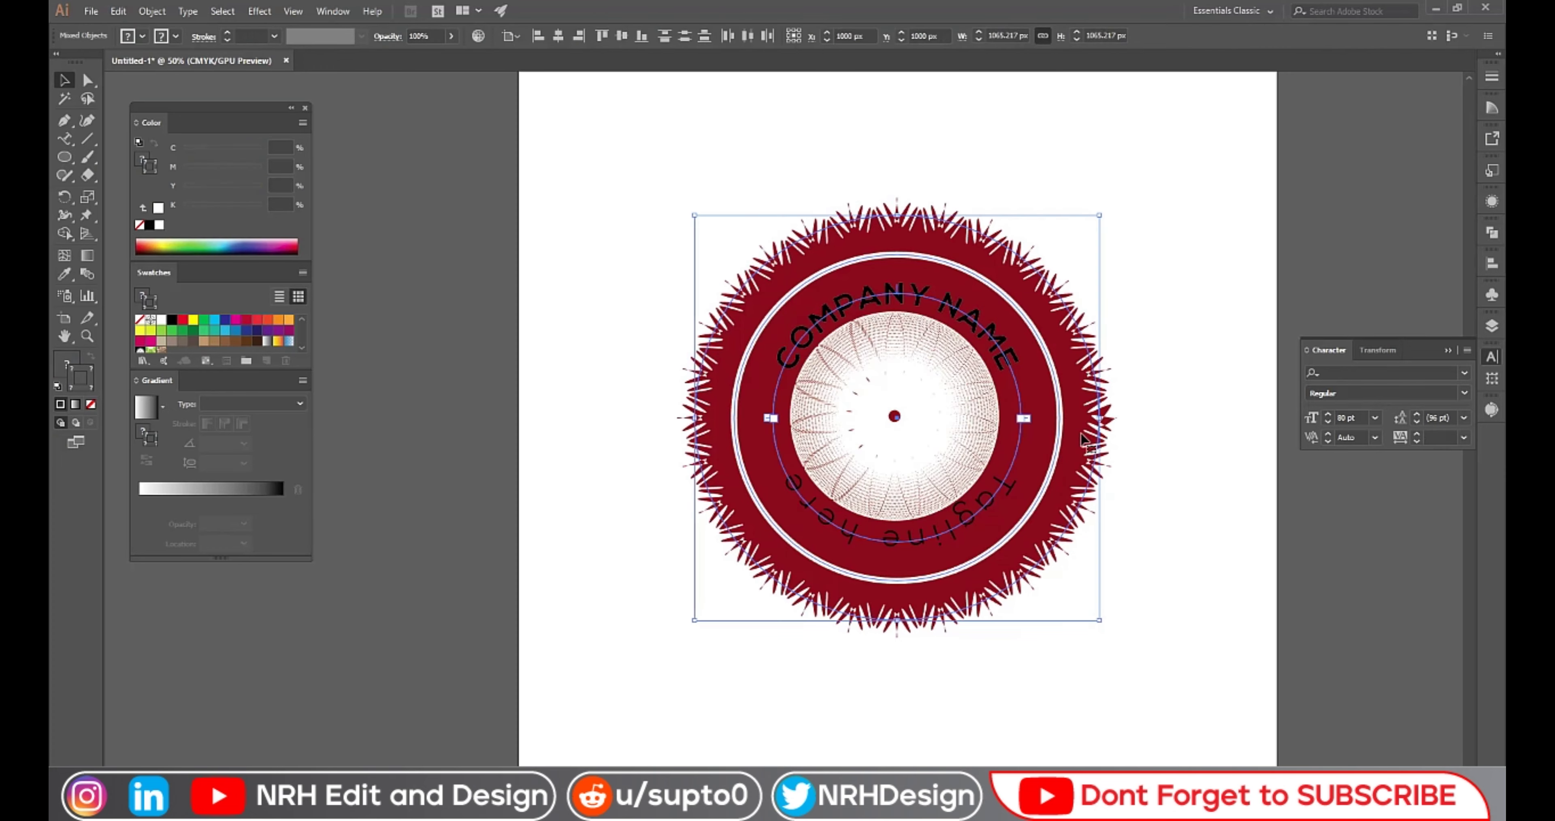
pyautogui.click(1164, 492)
pyautogui.click(919, 402)
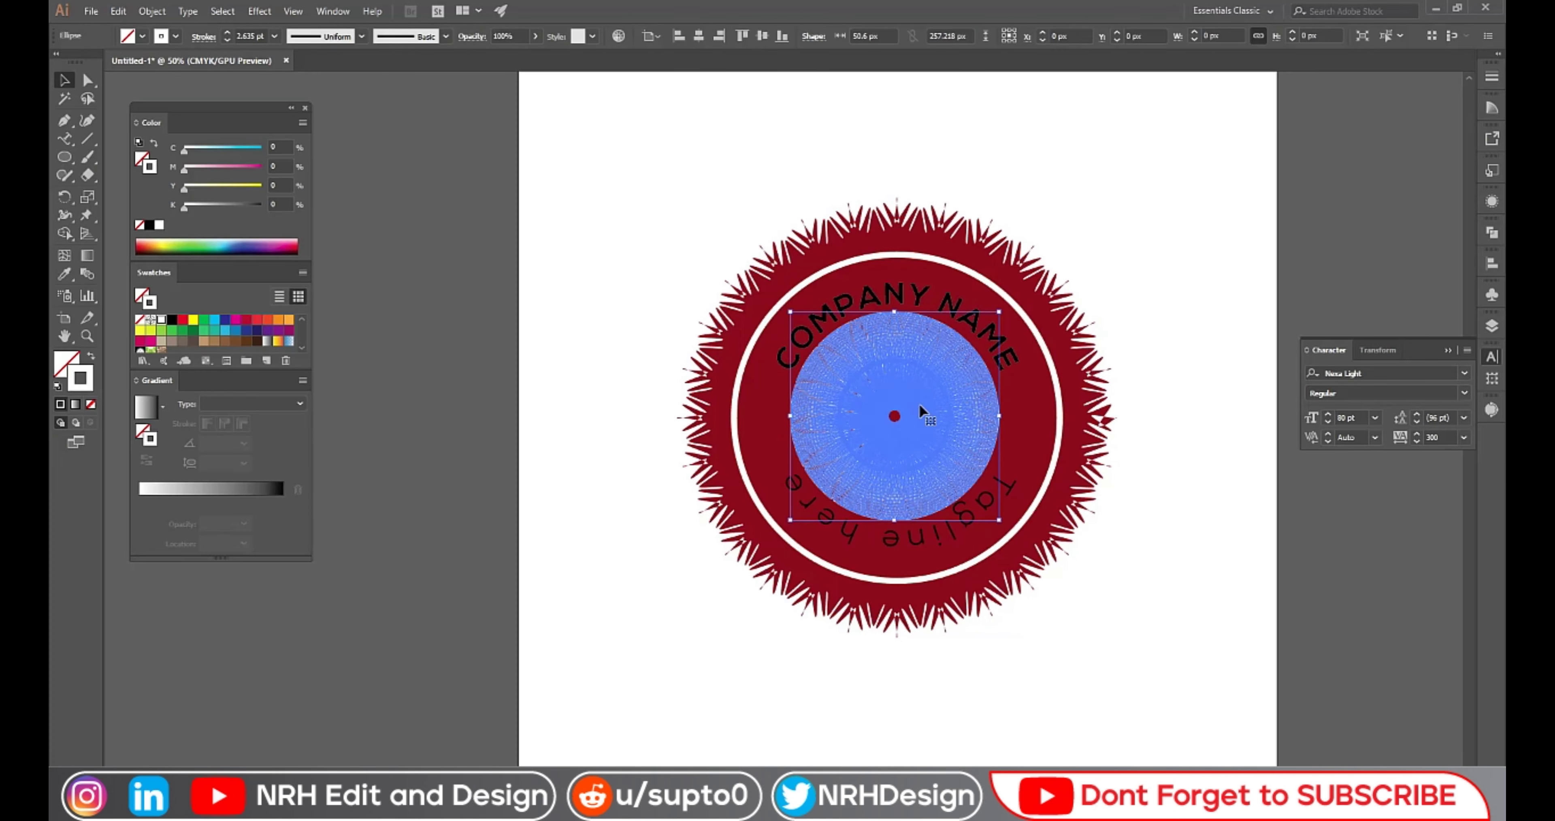
pyautogui.keyDown('shift'); pyautogui.click(925, 299); pyautogui.keyUp('shift')
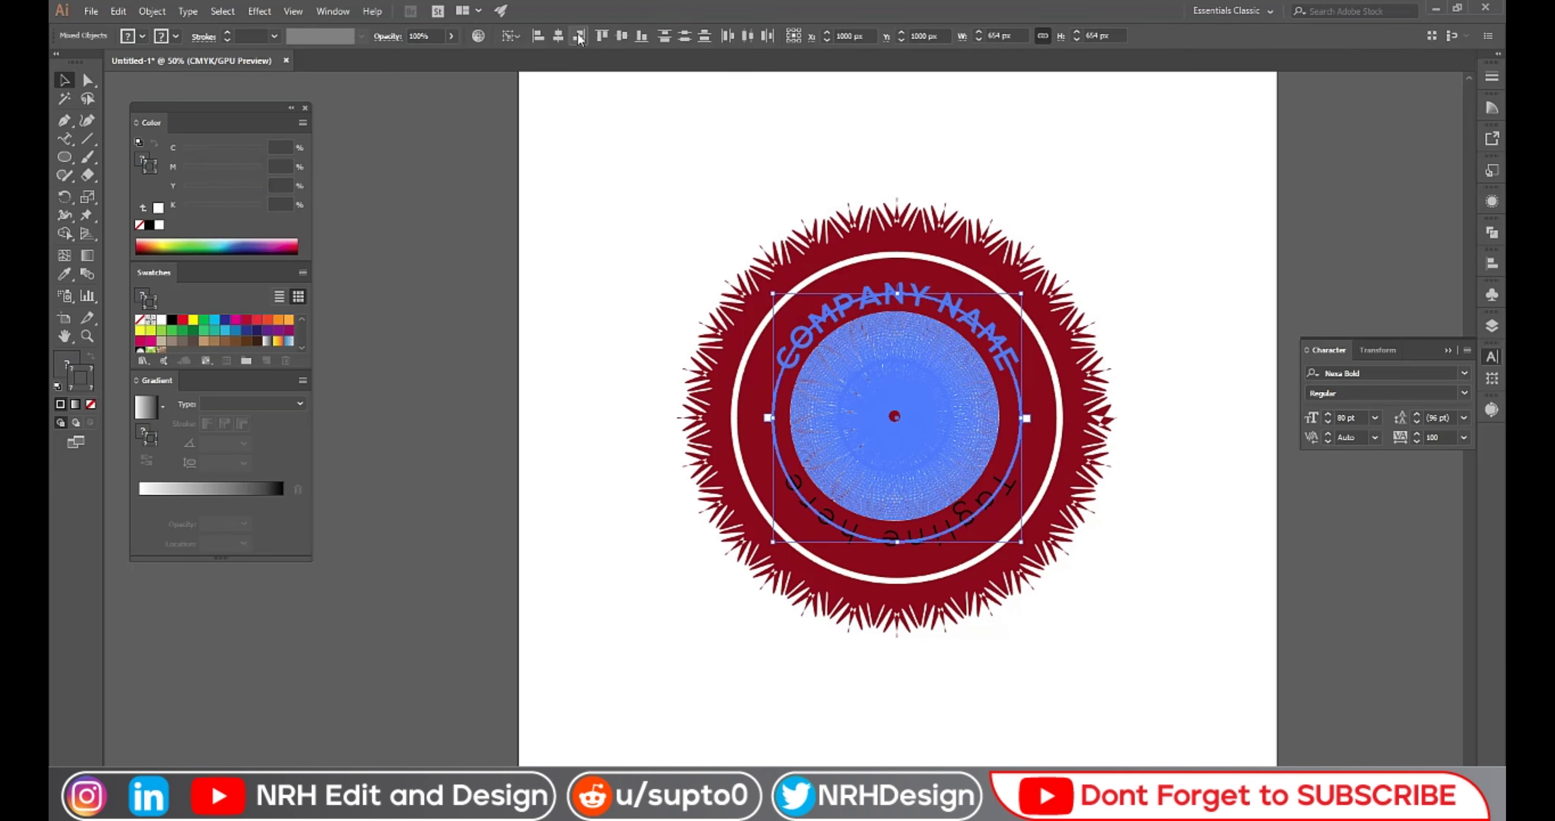
pyautogui.click(622, 38)
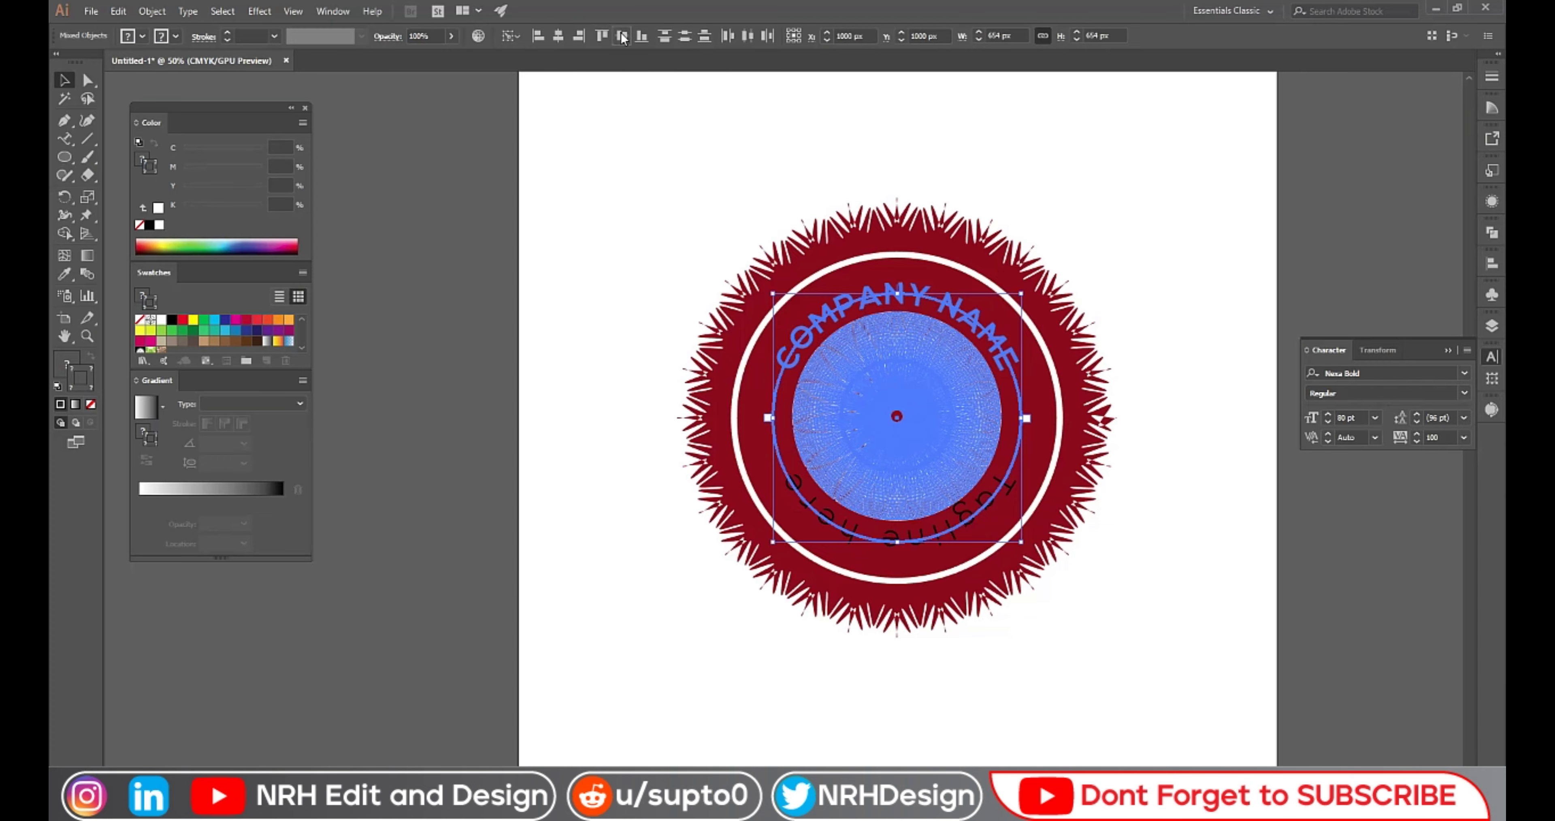
pyautogui.click(1225, 413)
pyautogui.scroll(1, 1183, 424)
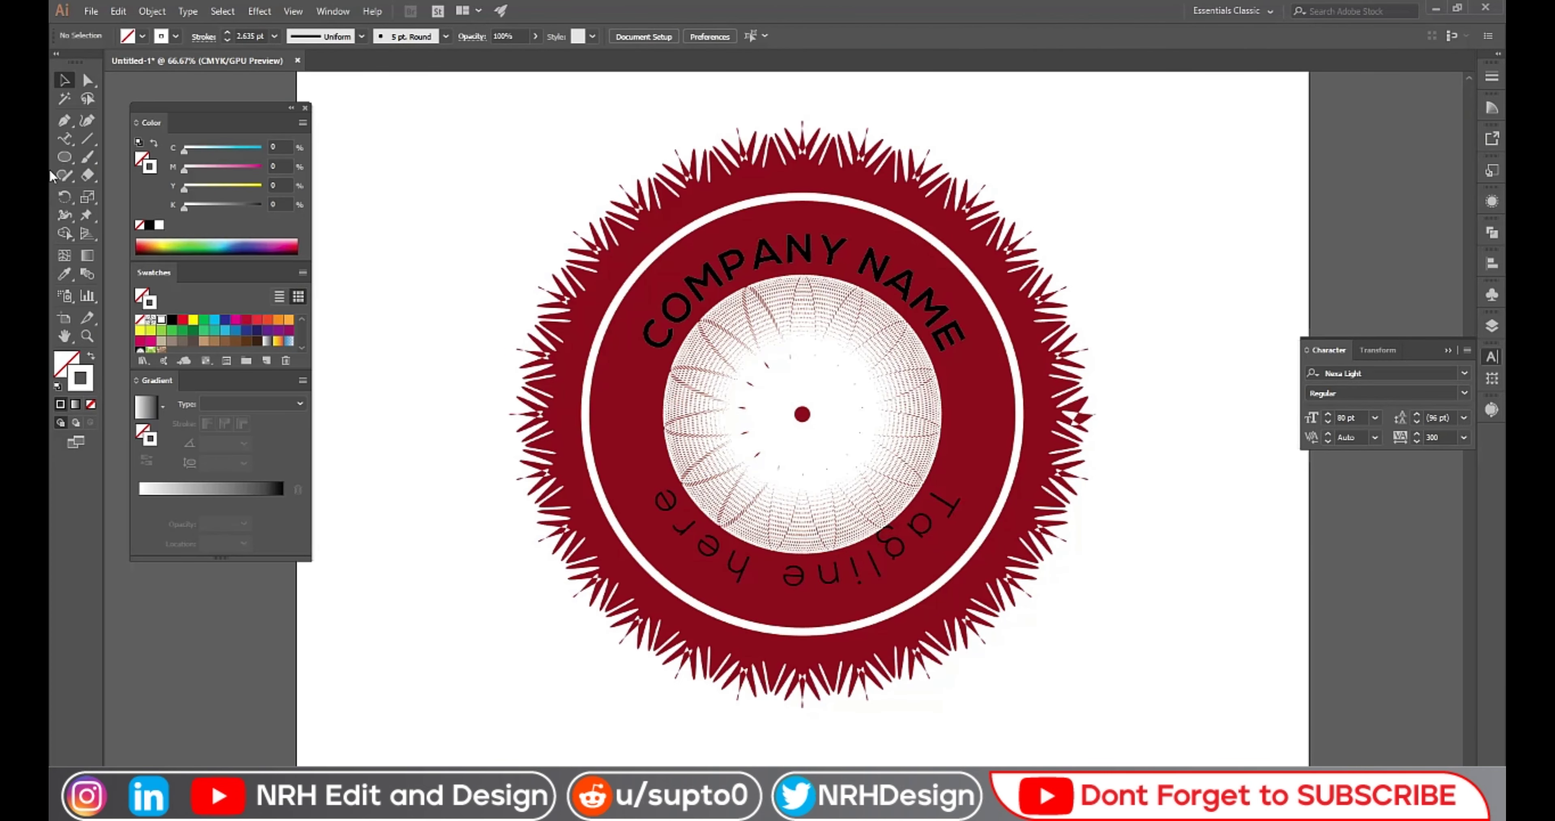
# - Draw a circle from the seal's centre and fill it with the outer dark red
pyautogui.click(64, 158)
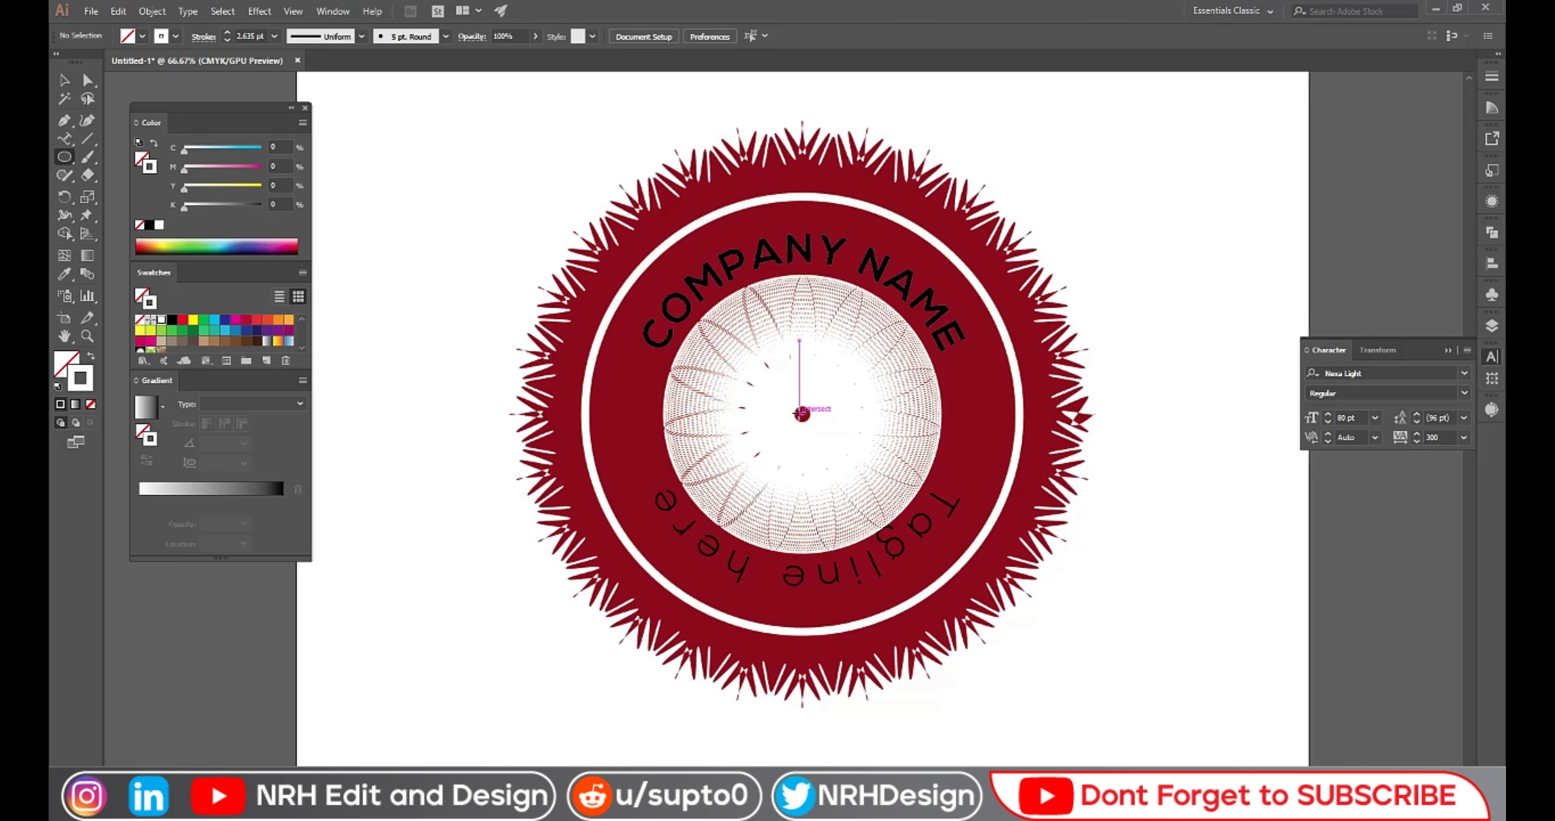
pyautogui.moveTo(802, 414)
pyautogui.mouseDown()
pyautogui.moveTo(902, 462)
pyautogui.moveTo(915, 498)
pyautogui.mouseUp()
pyautogui.click(61, 276)
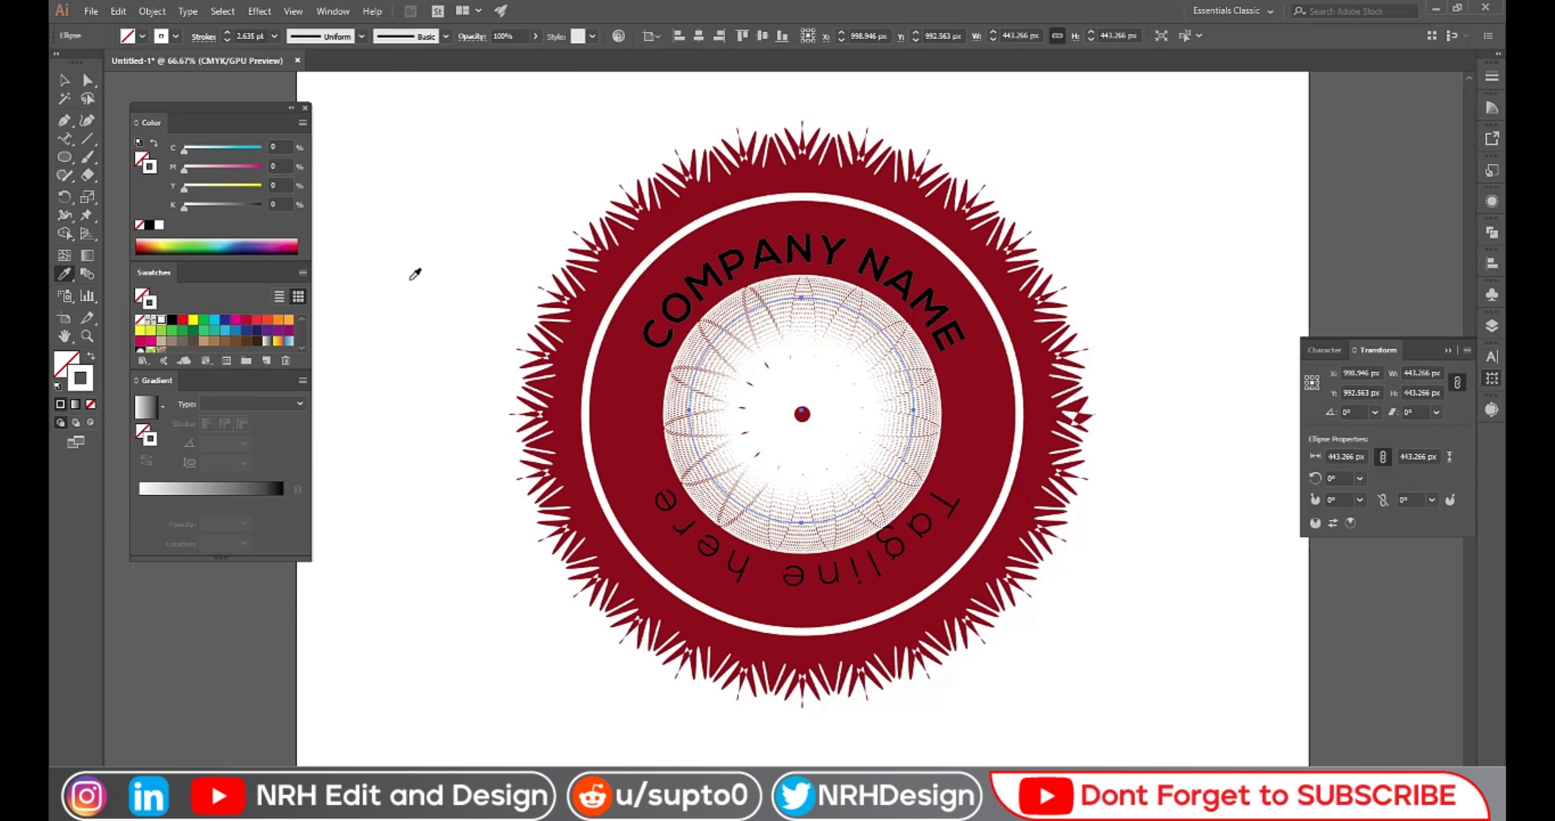
pyautogui.click(621, 269)
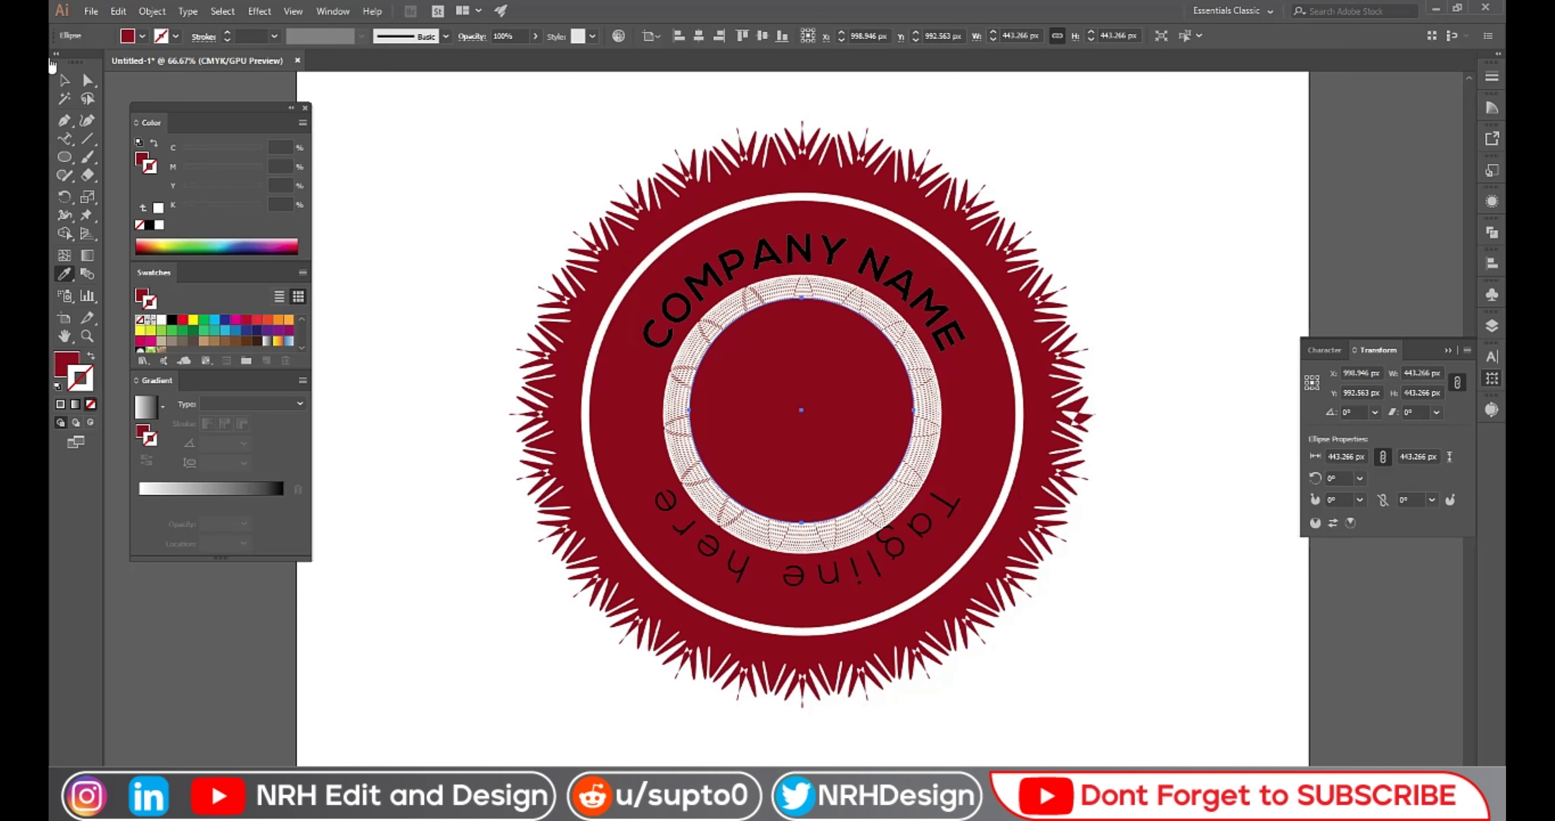
pyautogui.click(64, 81)
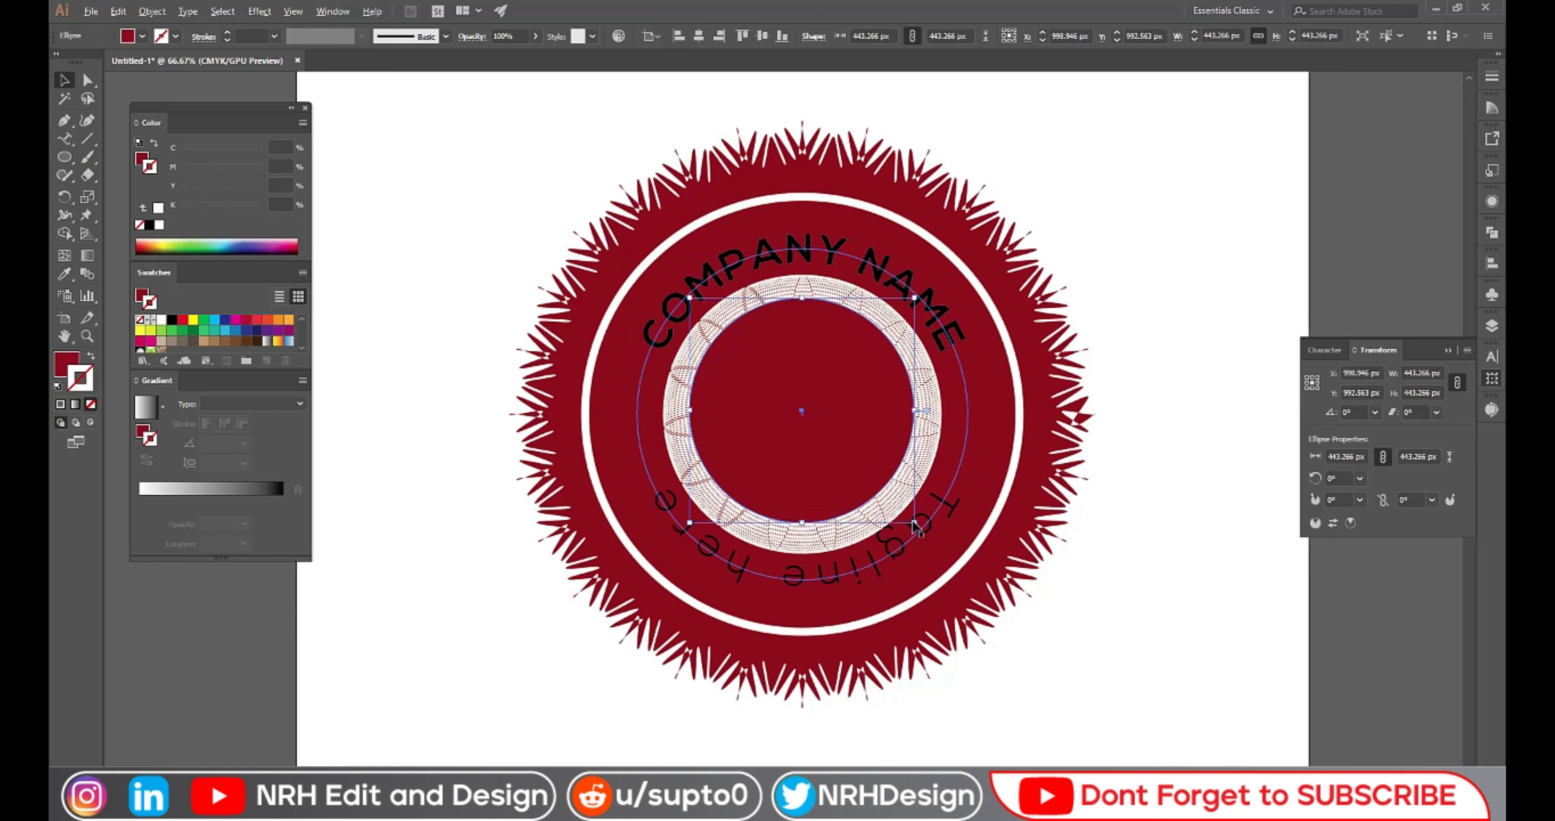
pyautogui.moveTo(915, 526); pyautogui.dragTo(924, 531)
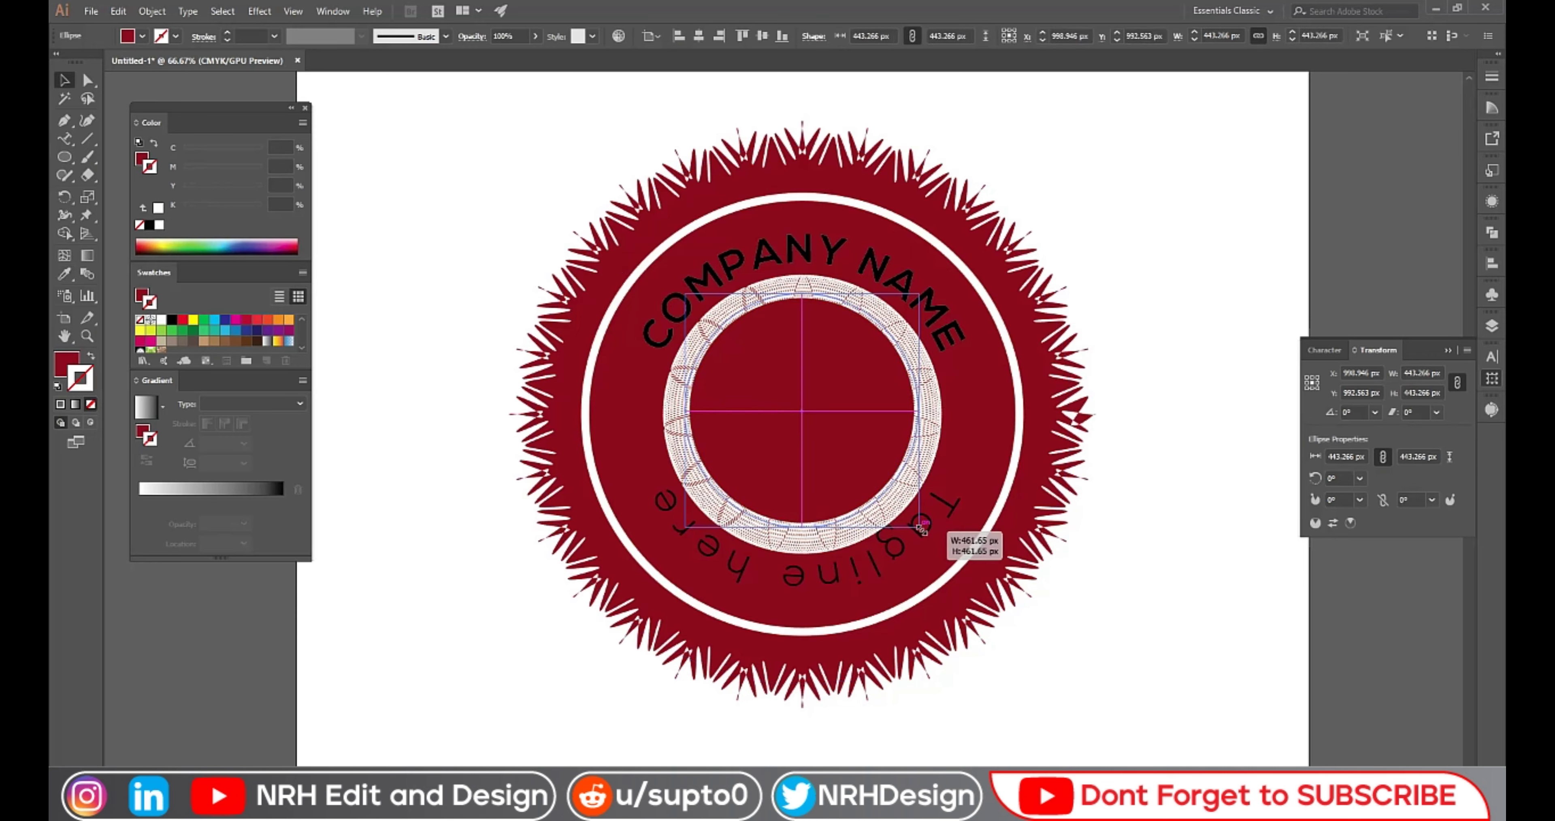
# - Enlarge the dark red circle around its centre to about 510 px
pyautogui.click(1163, 584)
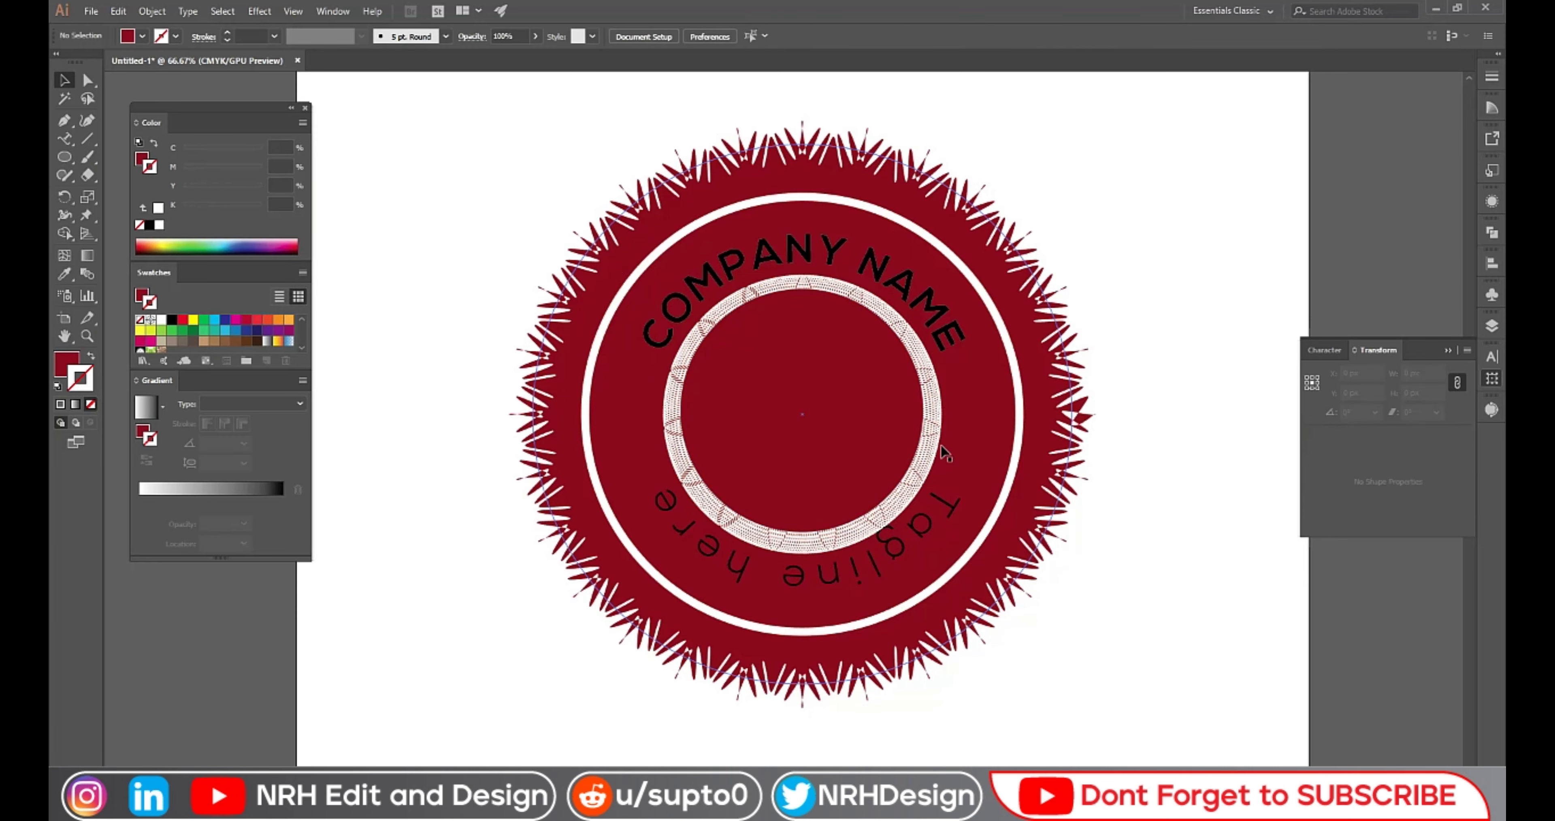
pyautogui.click(839, 429)
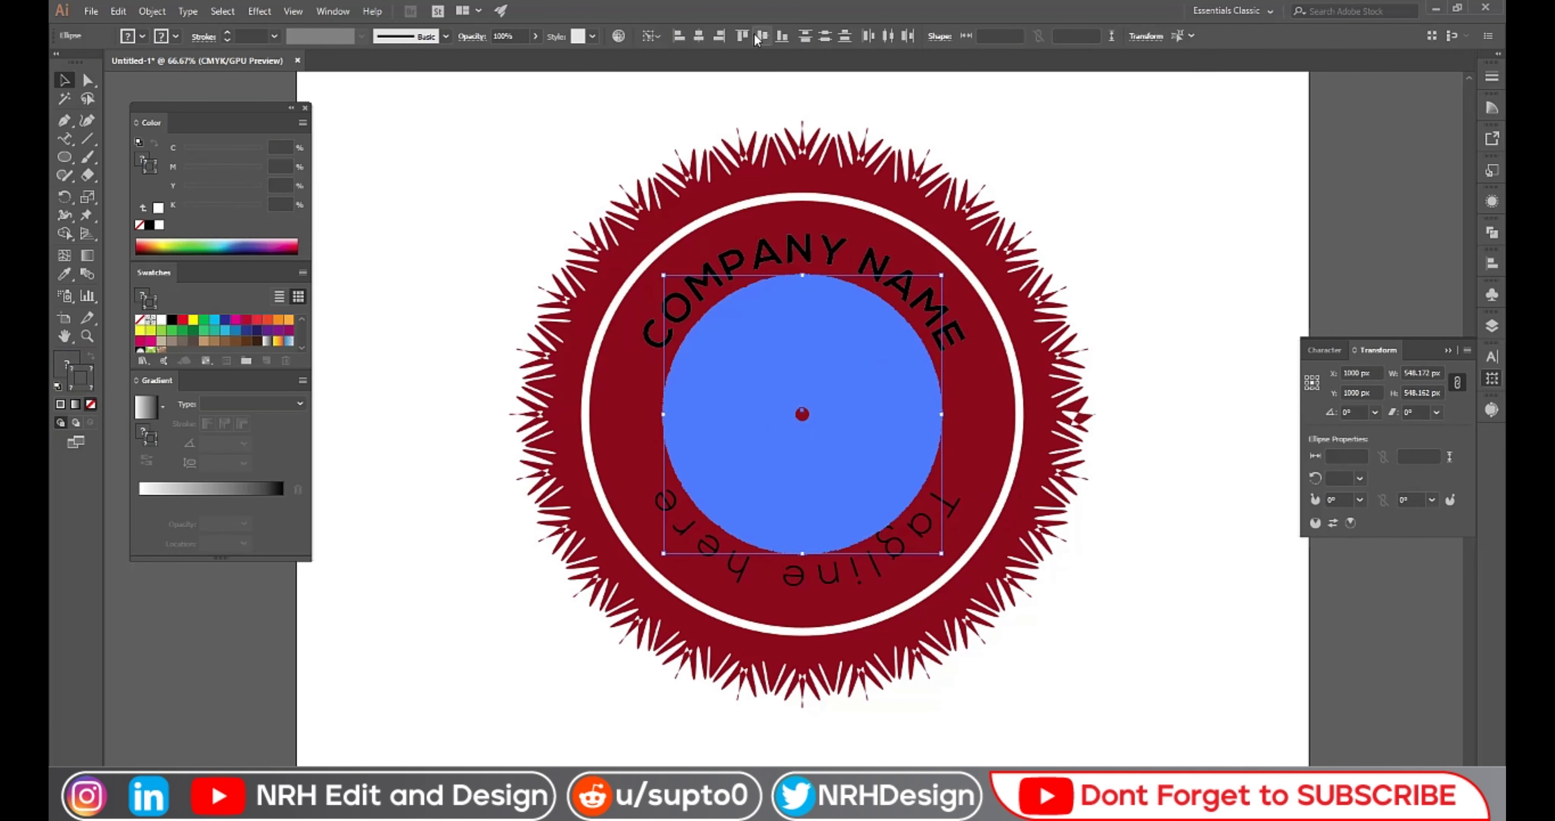
pyautogui.click(1040, 138)
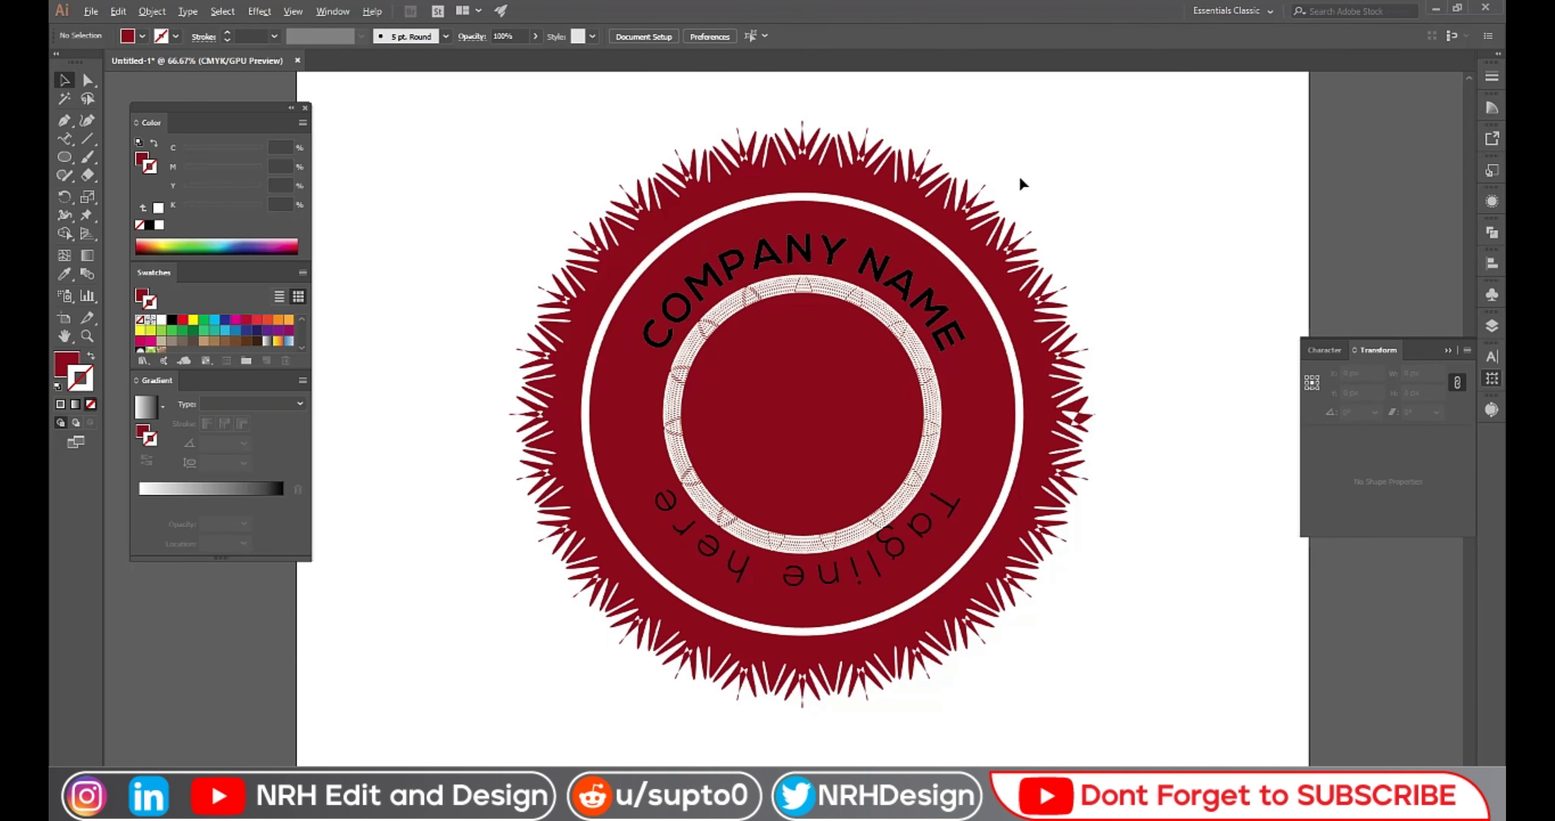
pyautogui.scroll(-1, 1020, 181)
pyautogui.scroll(1, 828, 318)
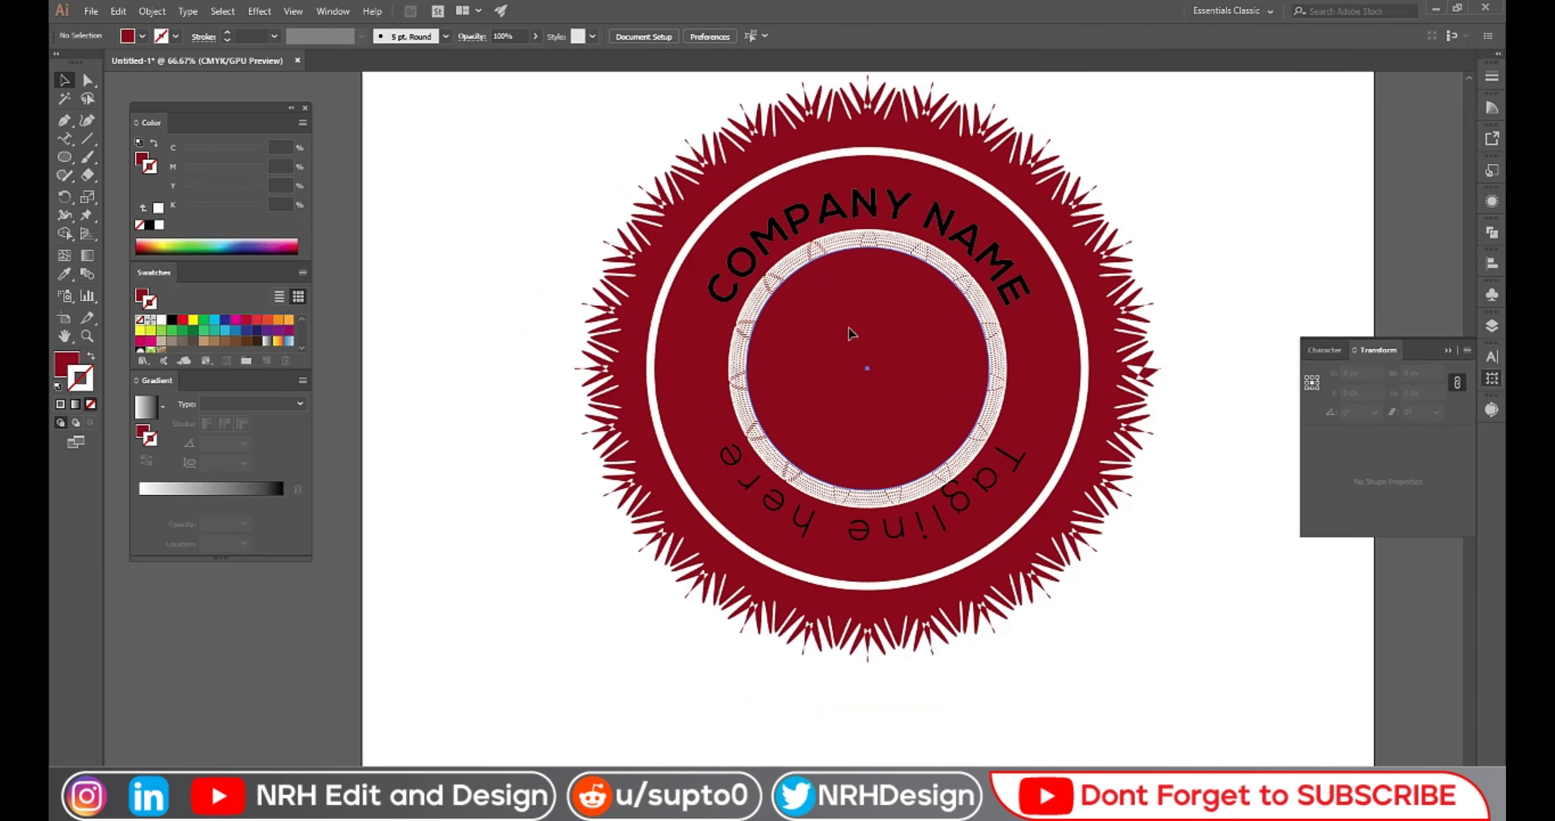
pyautogui.click(851, 334)
pyautogui.moveTo(992, 491); pyautogui.dragTo(997, 497)
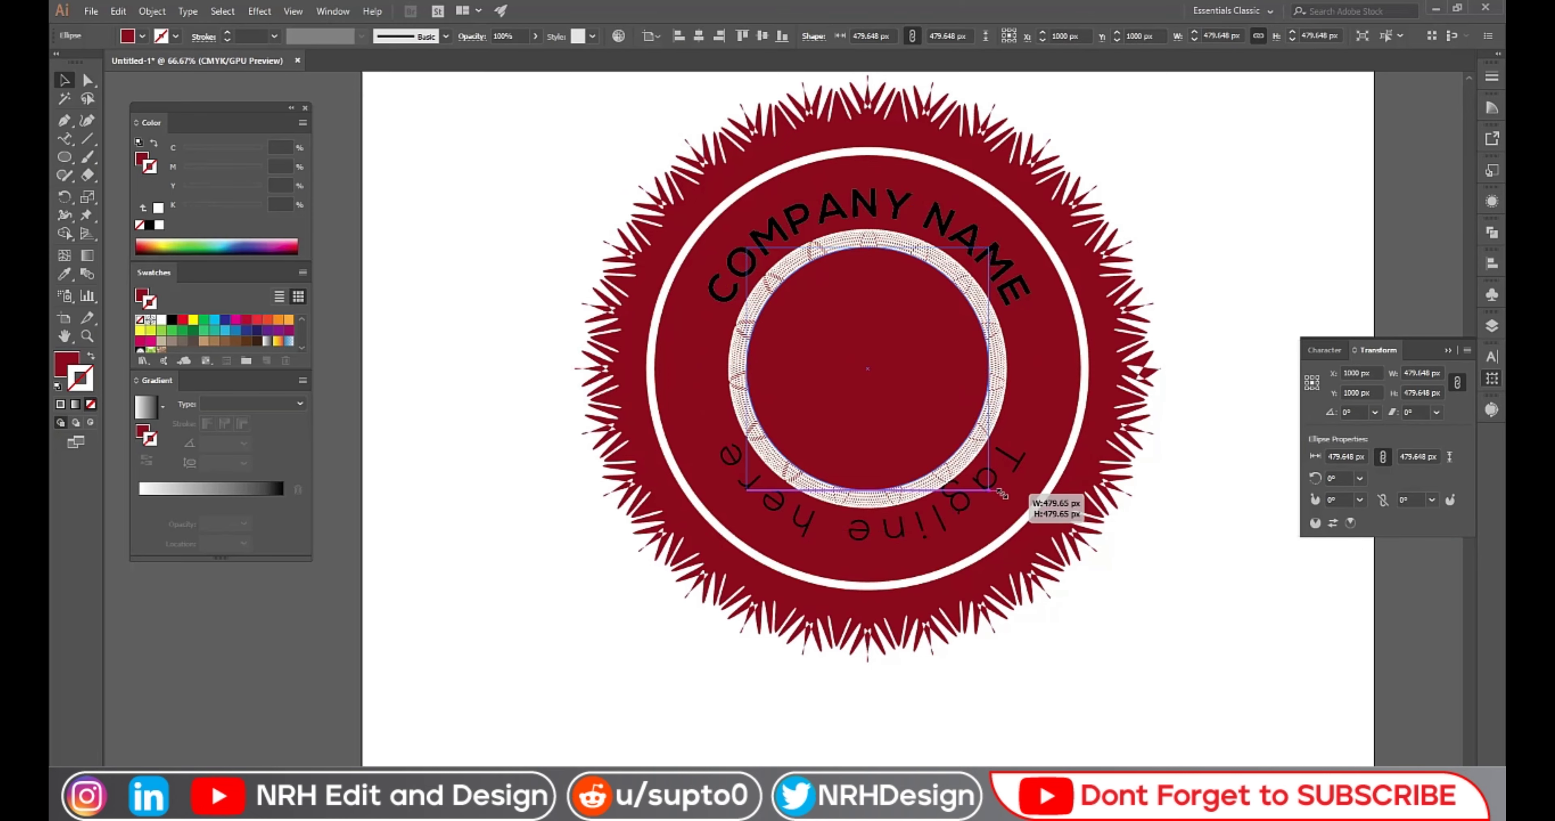
pyautogui.click(1047, 622)
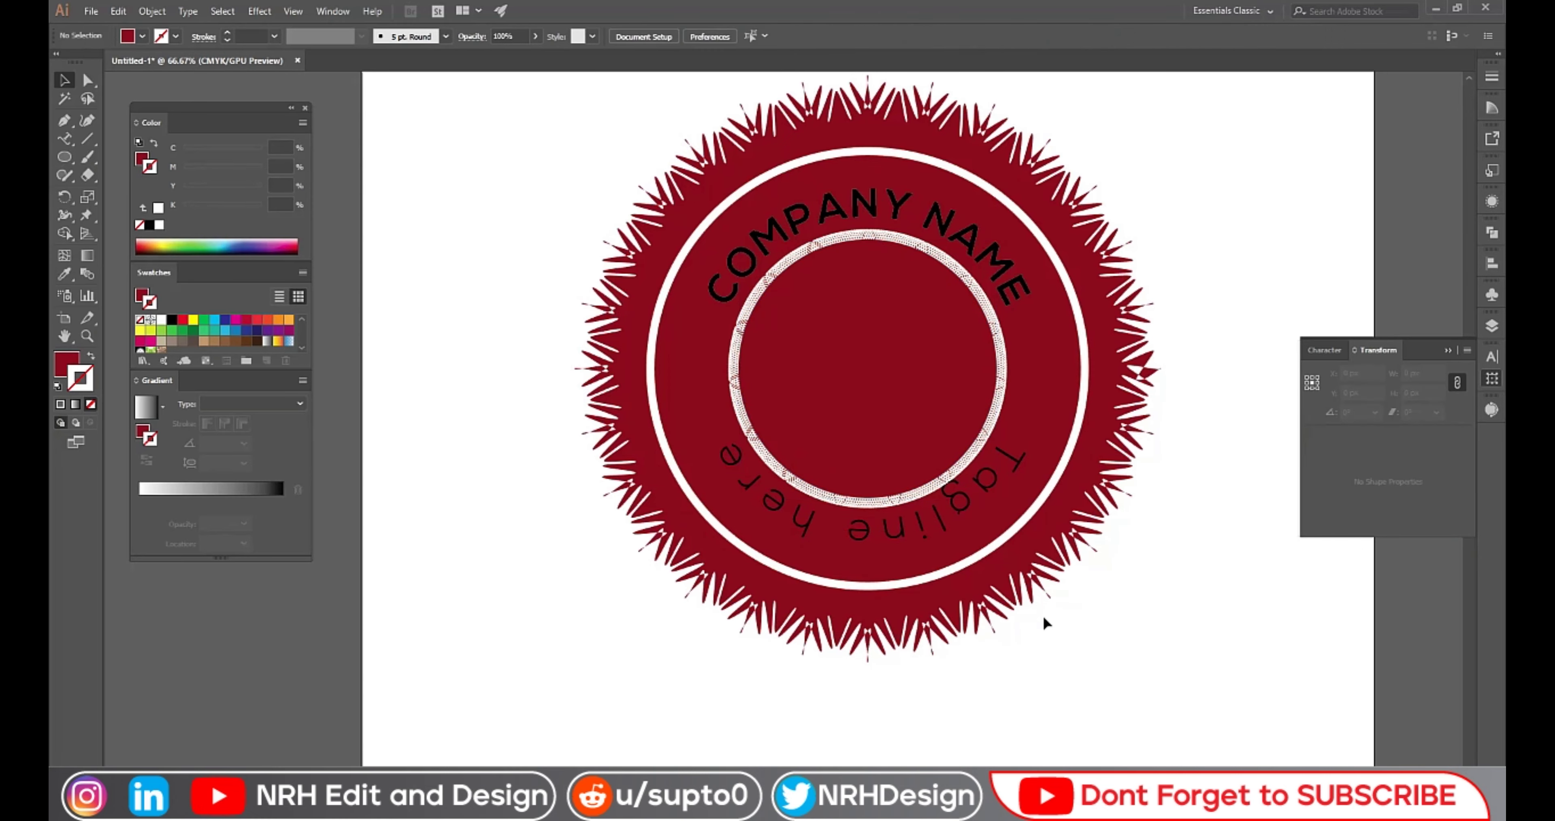
# - Fine-tune the dark red circle to 479.648 px, leaving a thin dotted ring
pyautogui.scroll(-1, 1069, 608)
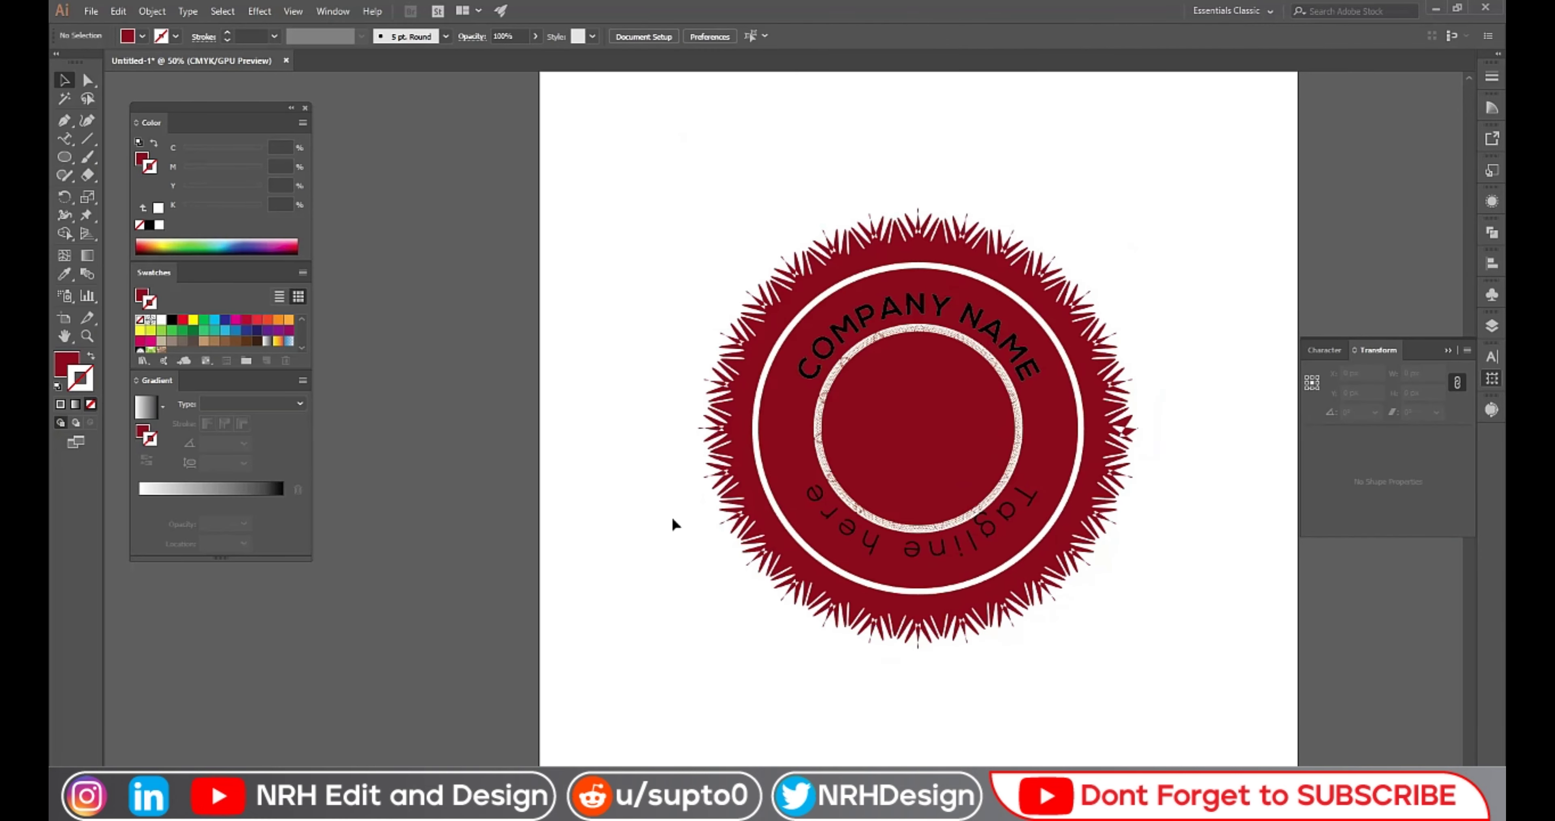
pyautogui.click(977, 477)
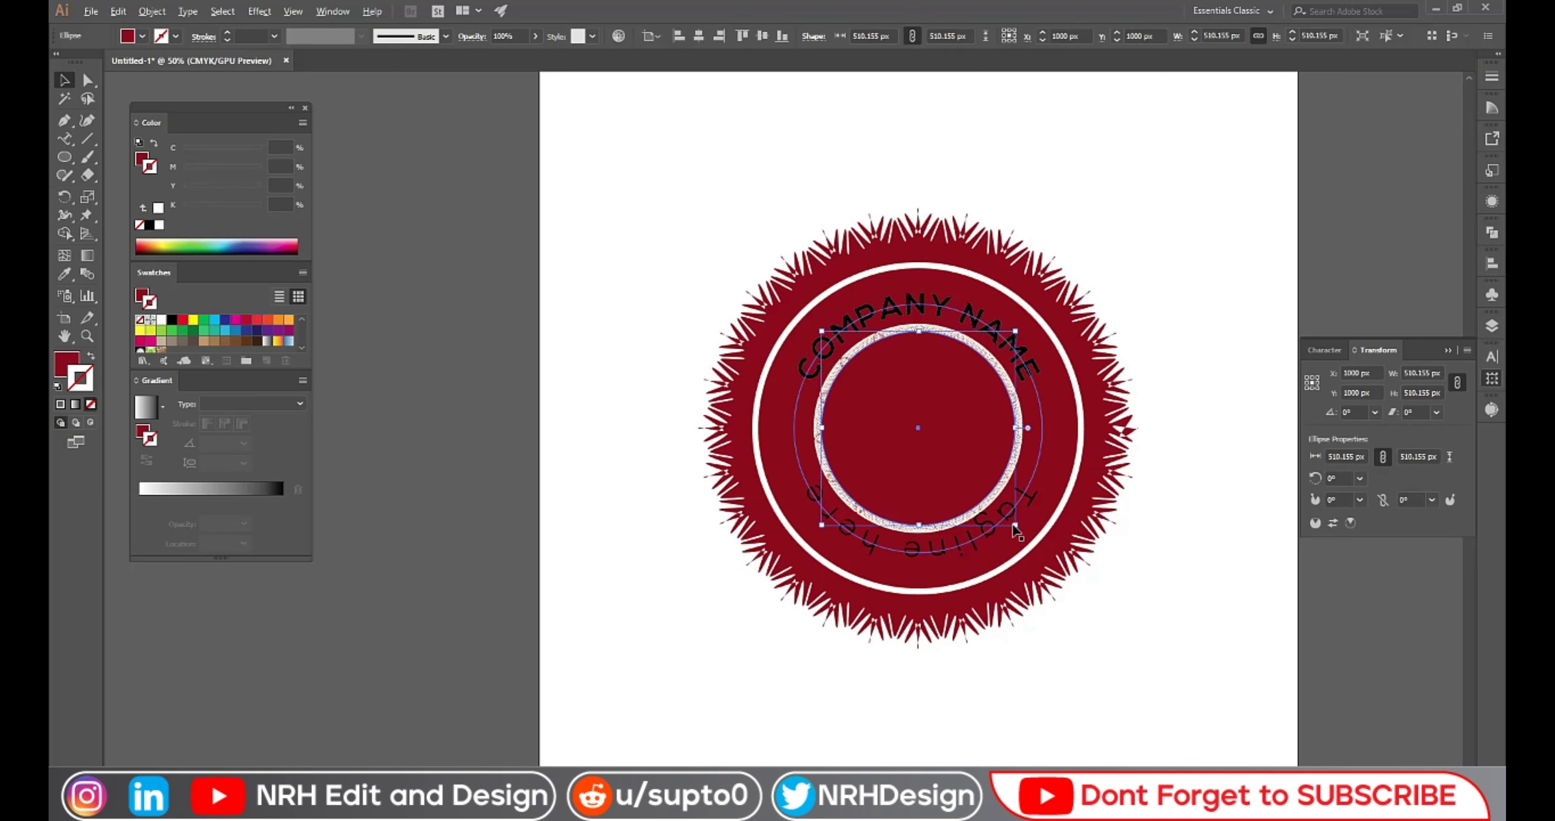
pyautogui.keyDown('shift'); pyautogui.click(1016, 531); pyautogui.keyUp('shift')
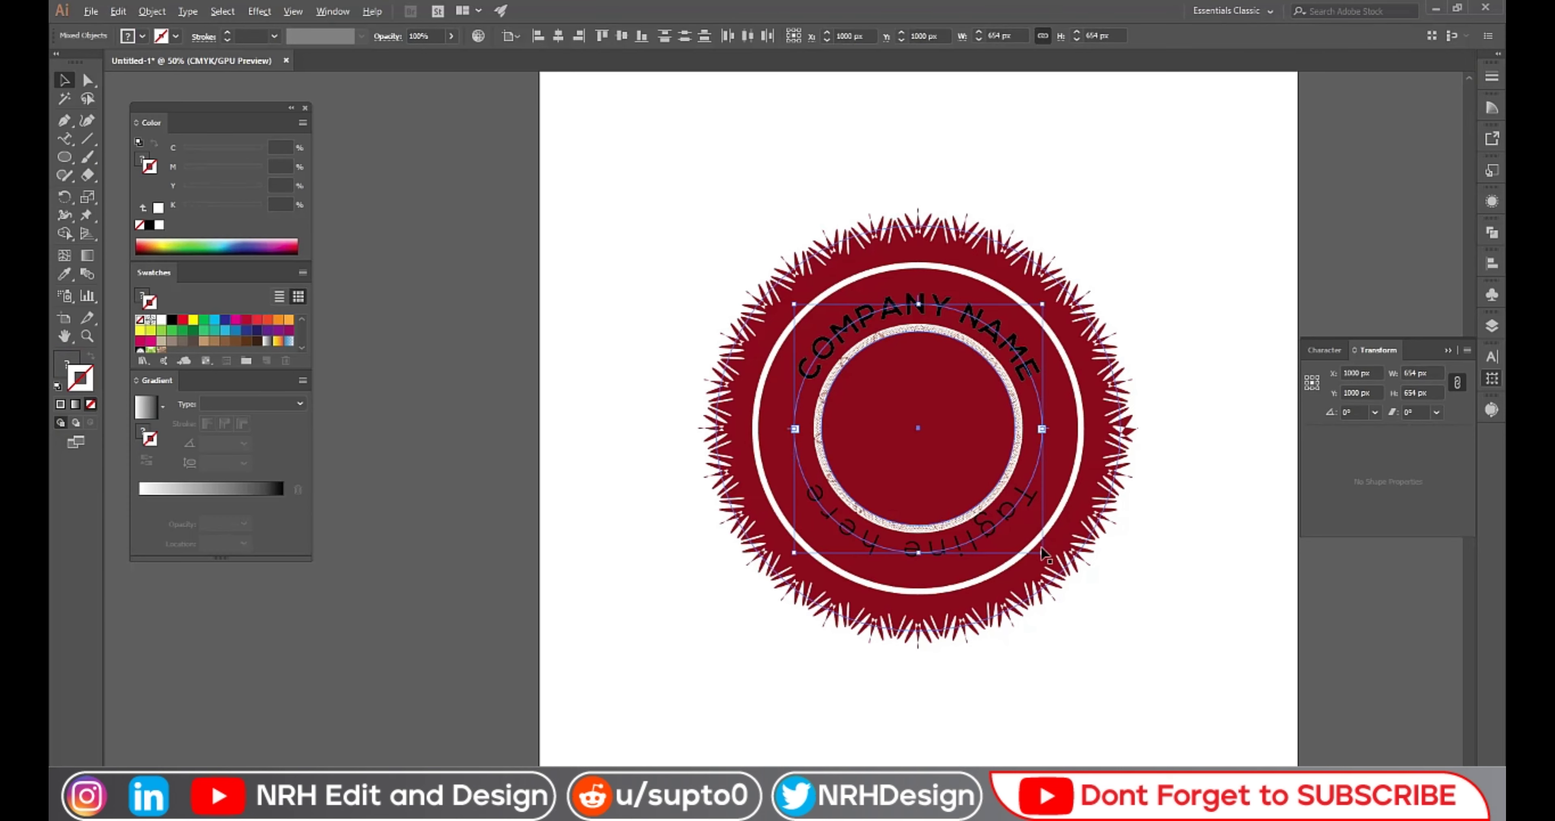
pyautogui.moveTo(1043, 554); pyautogui.dragTo(1045, 556)
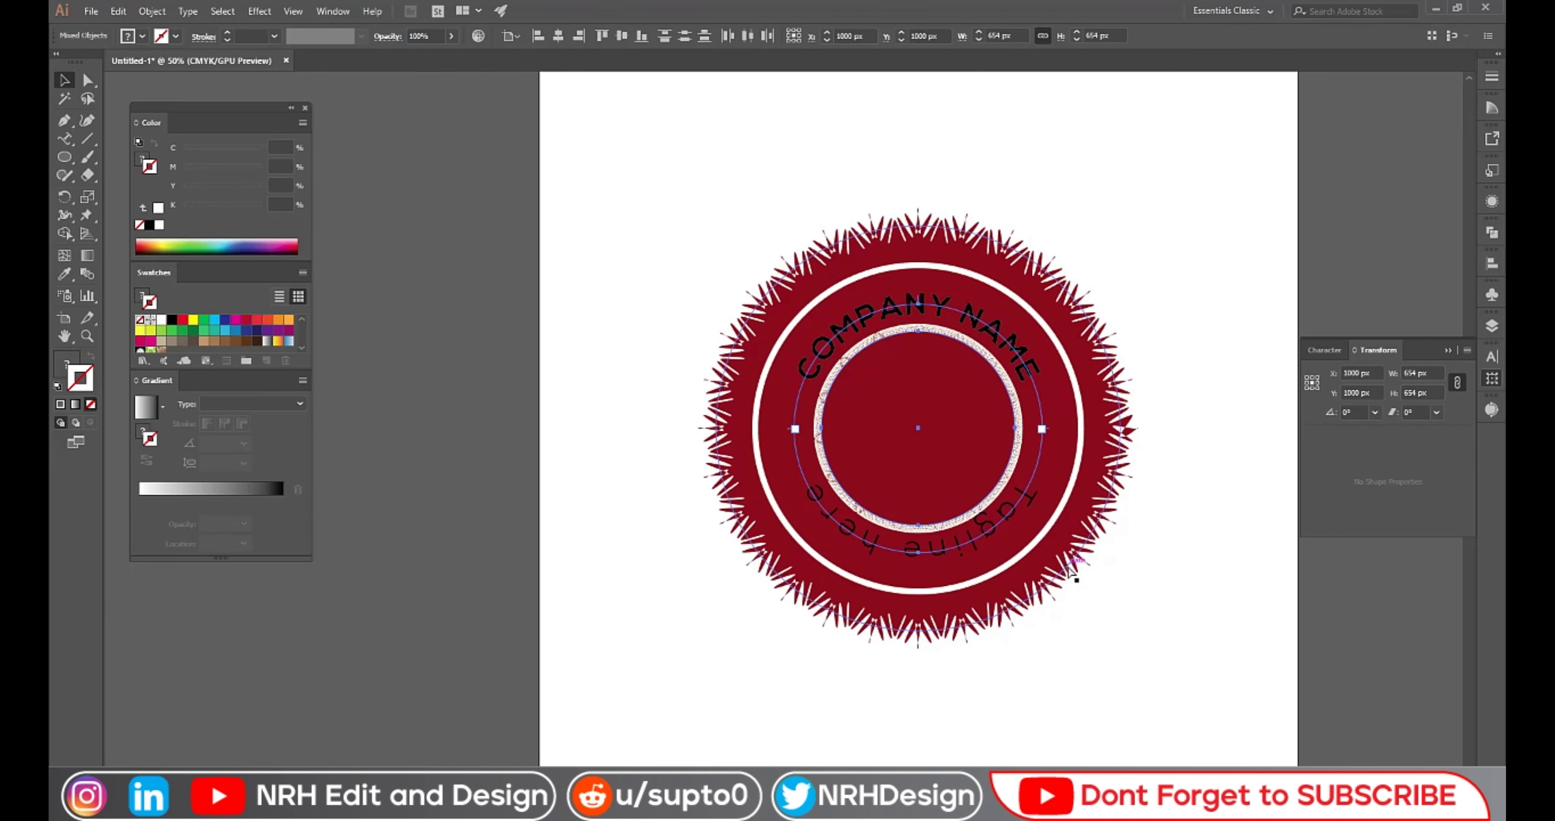
pyautogui.click(954, 468)
pyautogui.moveTo(1010, 518); pyautogui.dragTo(1022, 527)
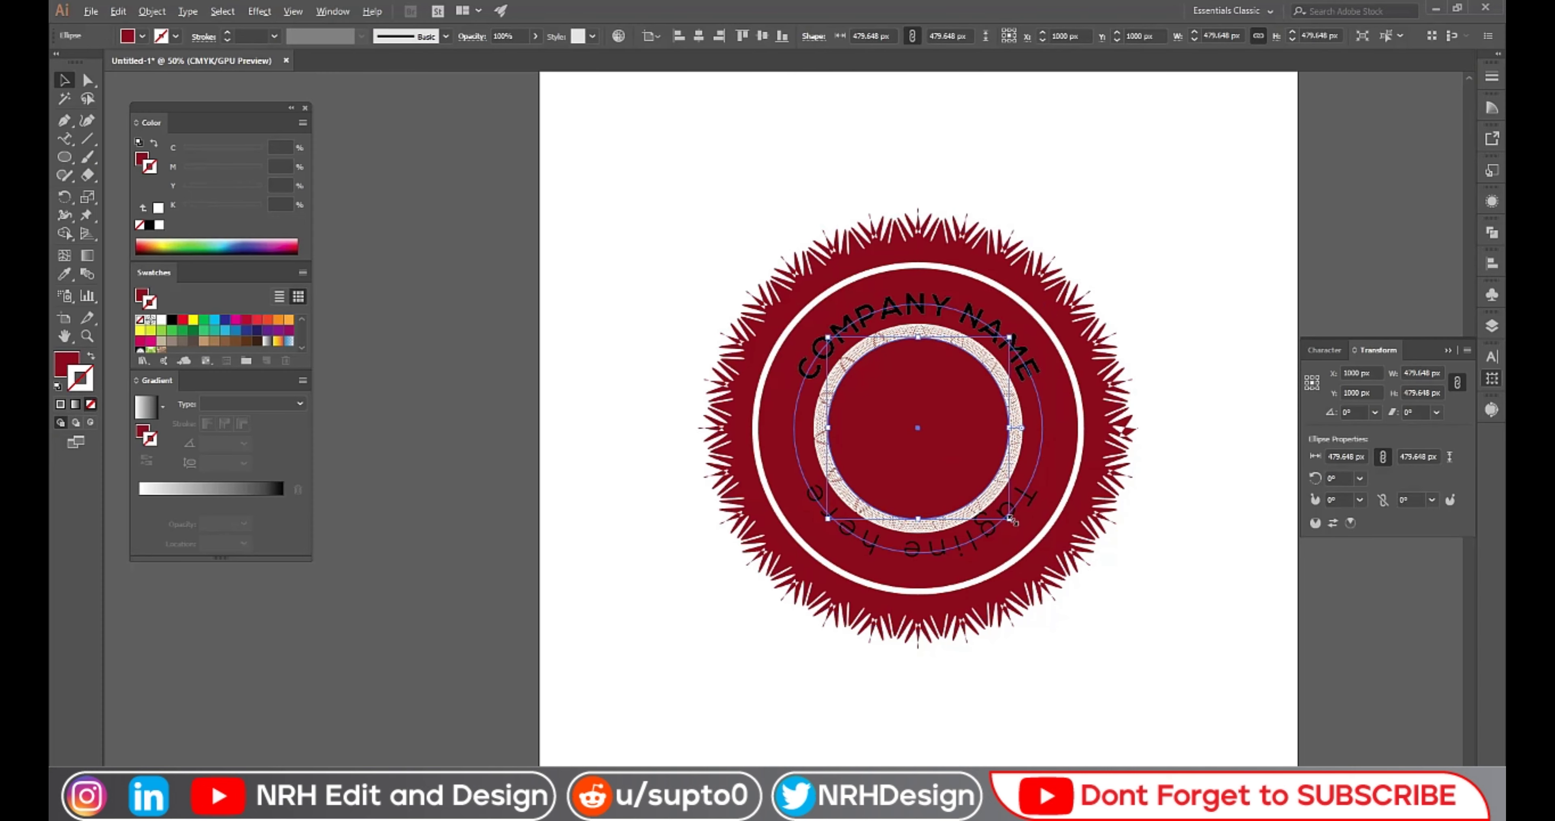
pyautogui.click(1139, 563)
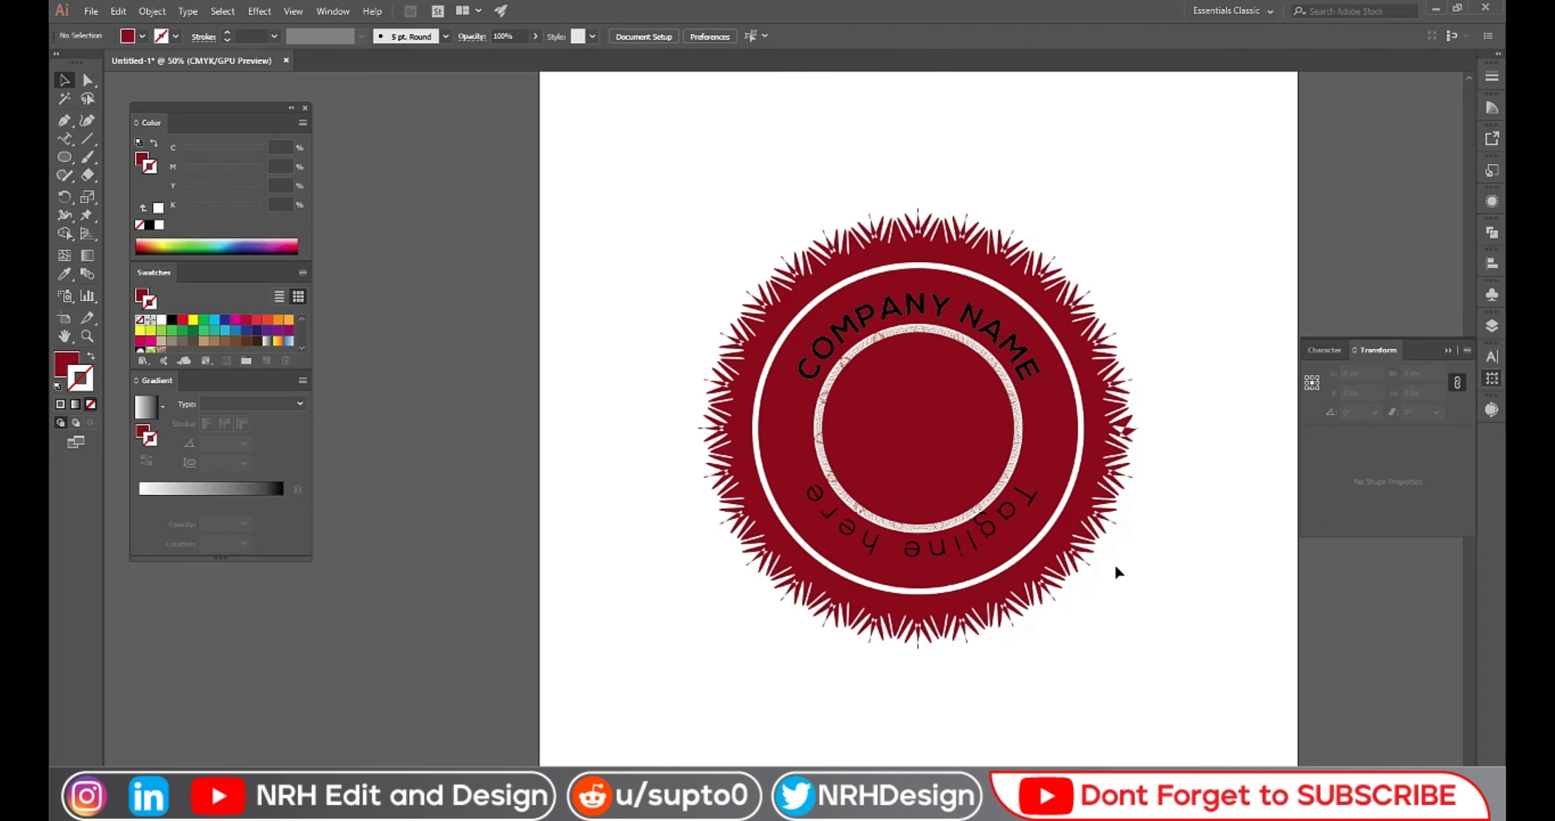
# - Zoom in and add the text 'YOUR' to the left of the seal
pyautogui.hotkey('ctrl', '+')
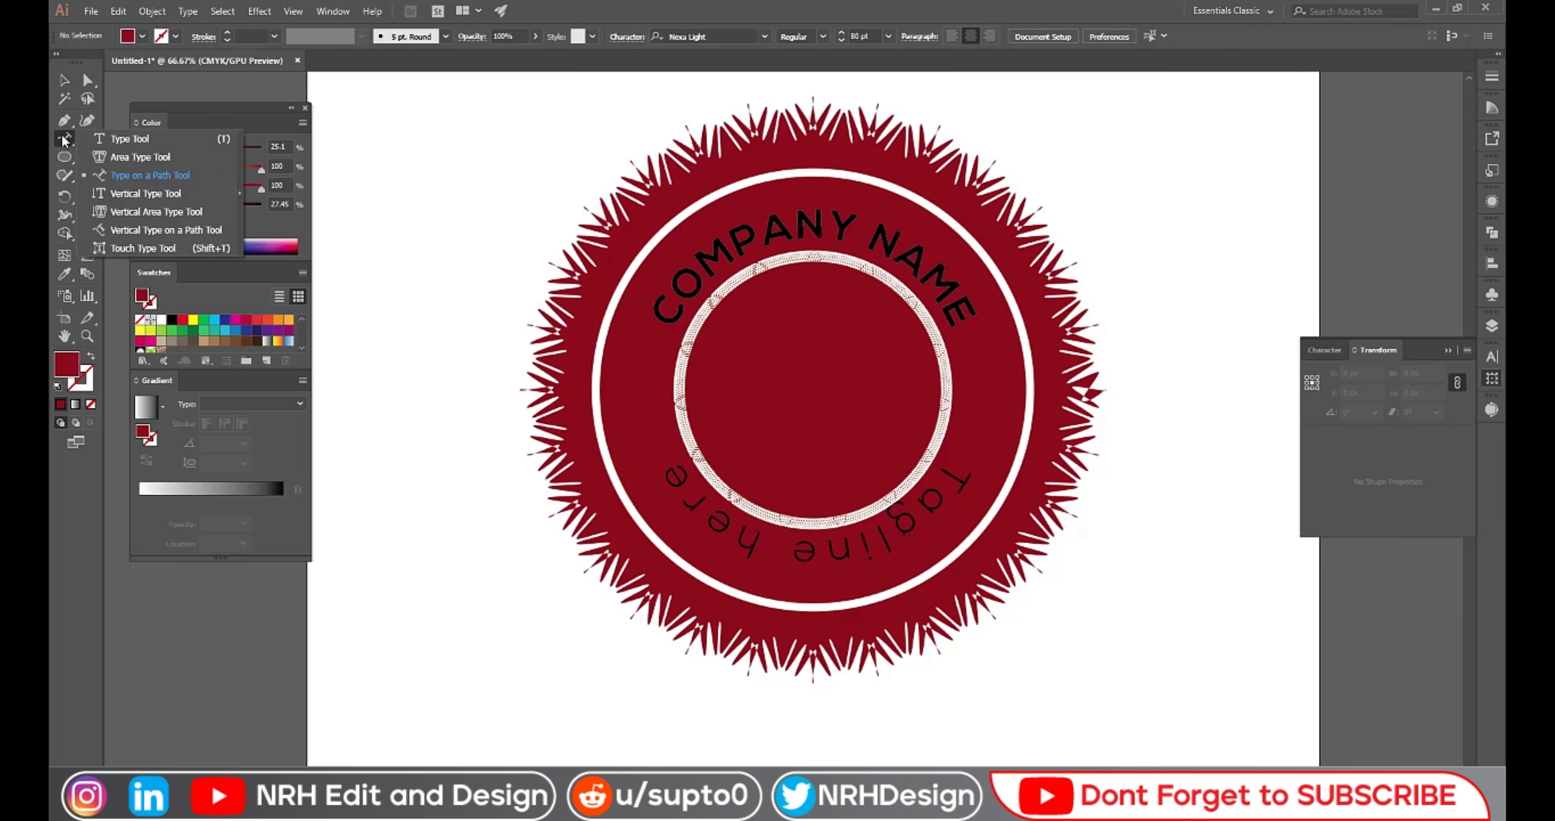
pyautogui.moveTo(63, 140); pyautogui.dragTo(169, 148)
pyautogui.click(419, 345)
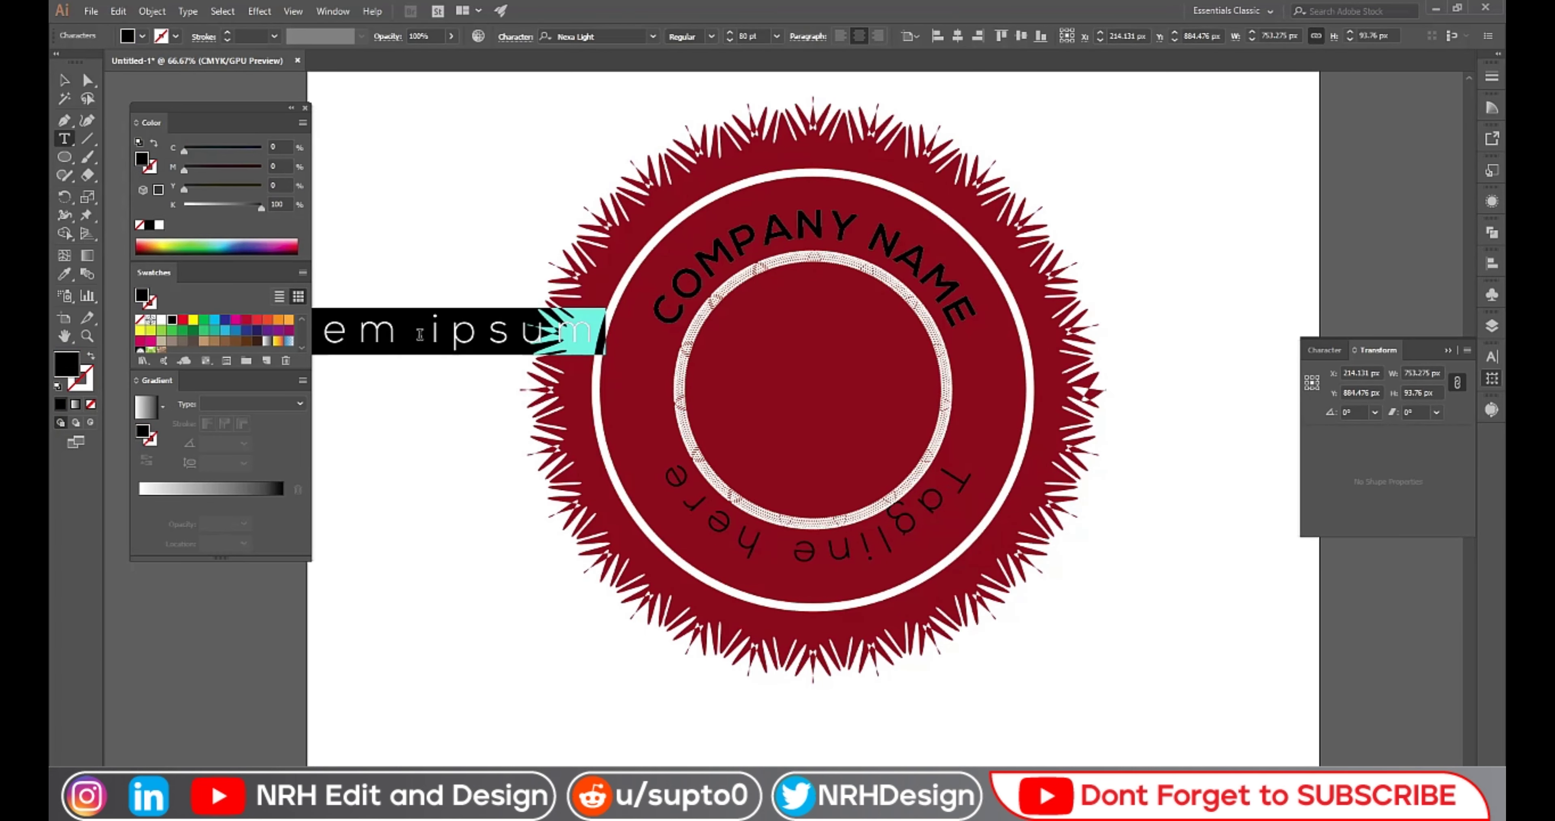
pyautogui.write('YOU')
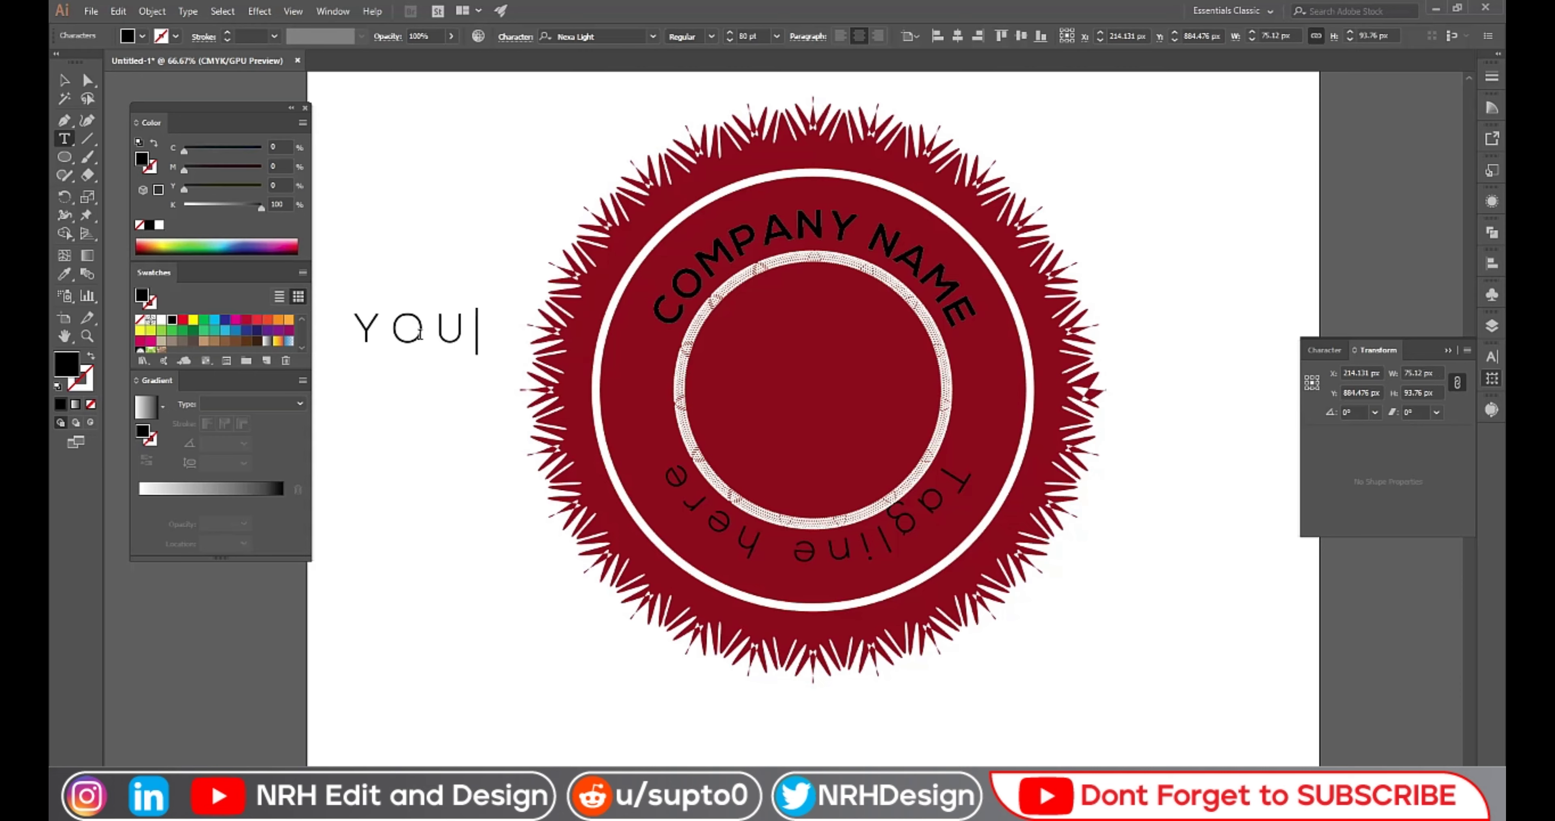
pyautogui.write('R')
# - Move YOUR into the red centre circle, set it to Nexa Bold, and enlarge it slightly
pyautogui.click(64, 79)
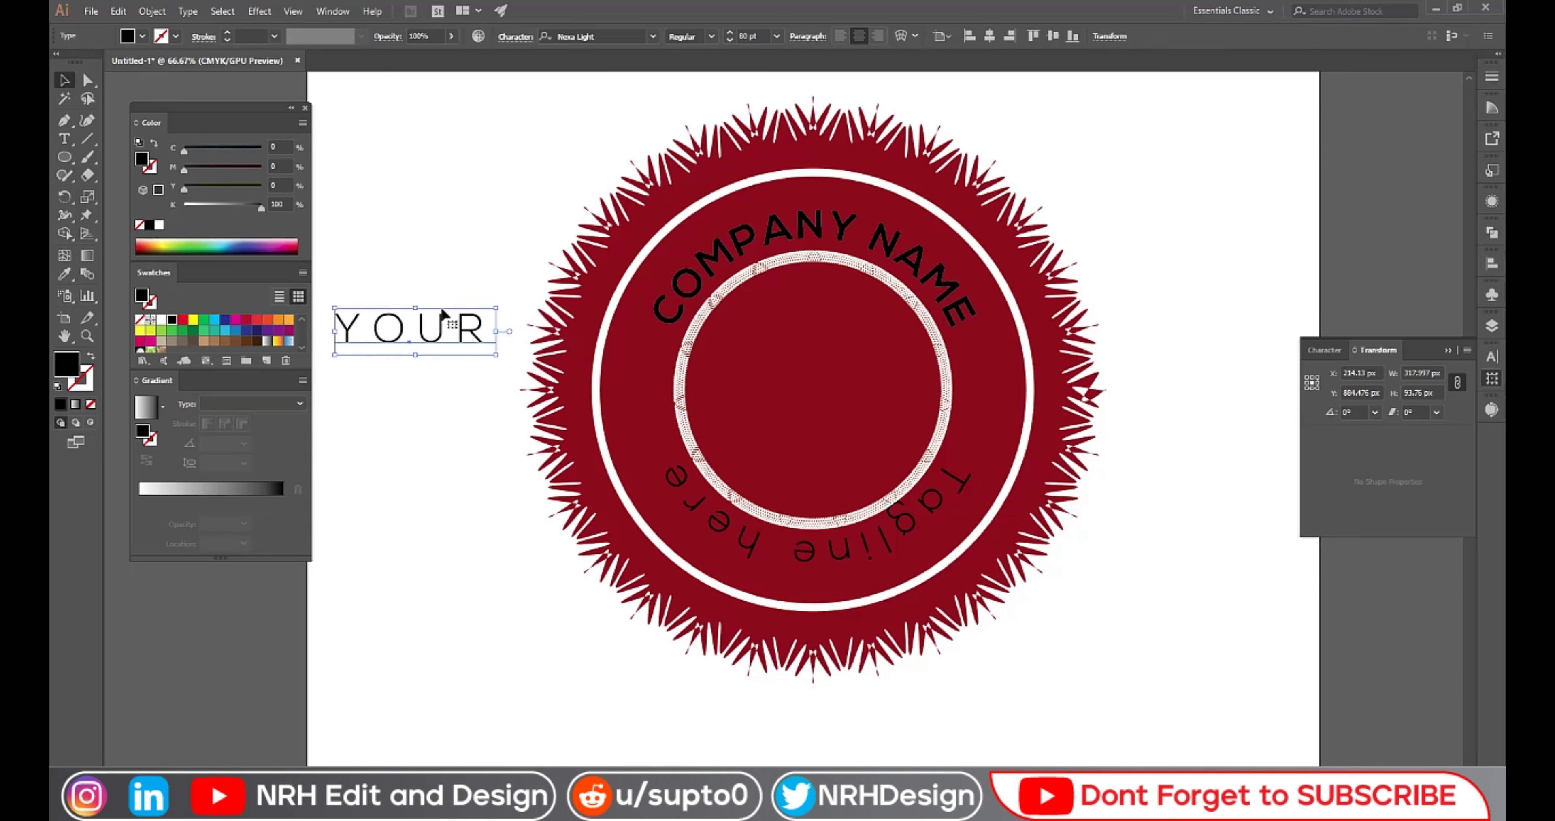
pyautogui.moveTo(442, 323); pyautogui.dragTo(831, 335)
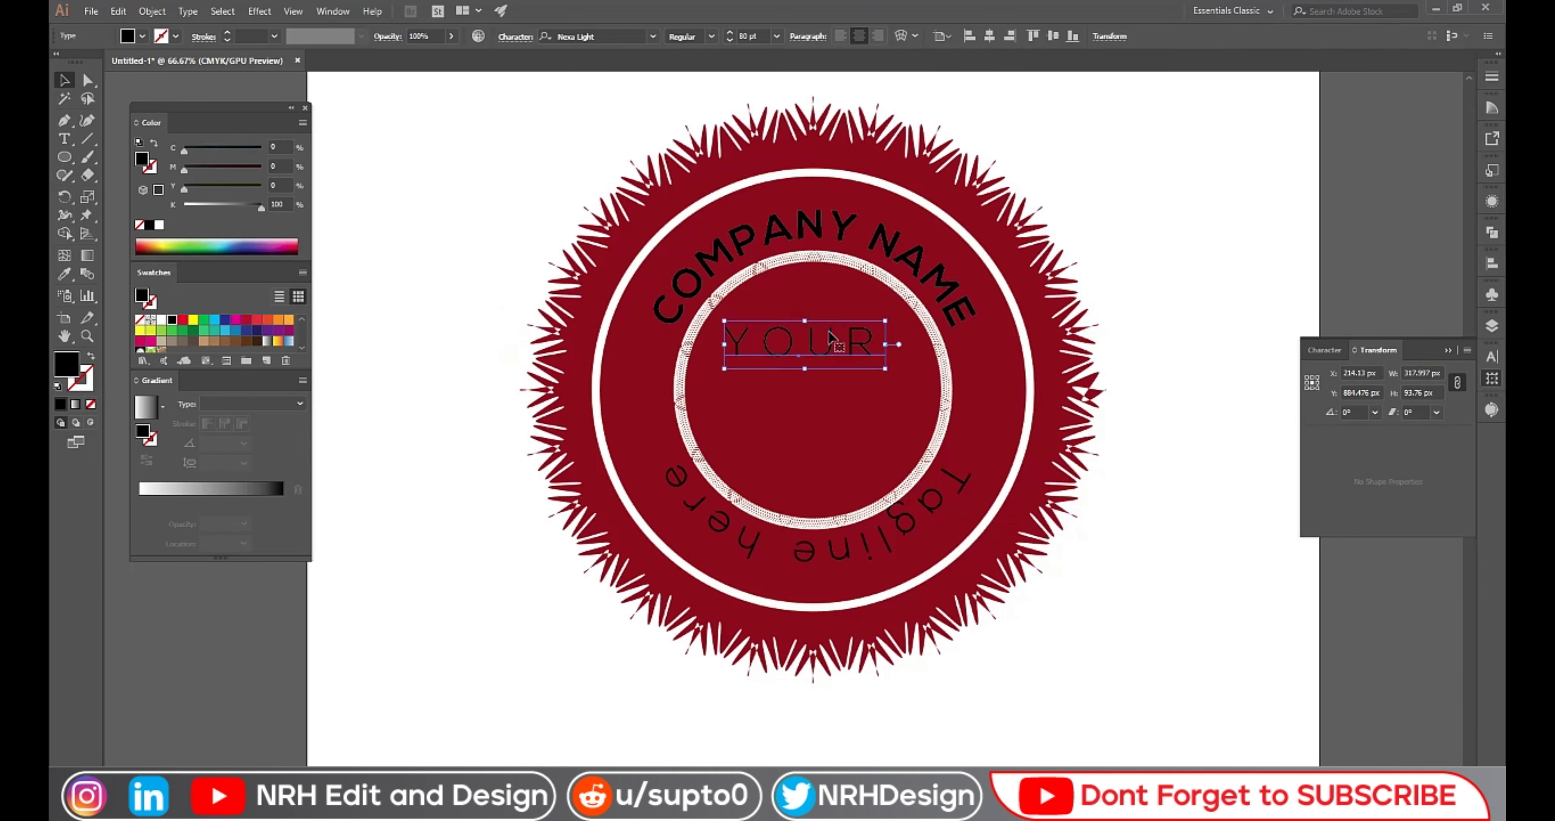
pyautogui.click(615, 36)
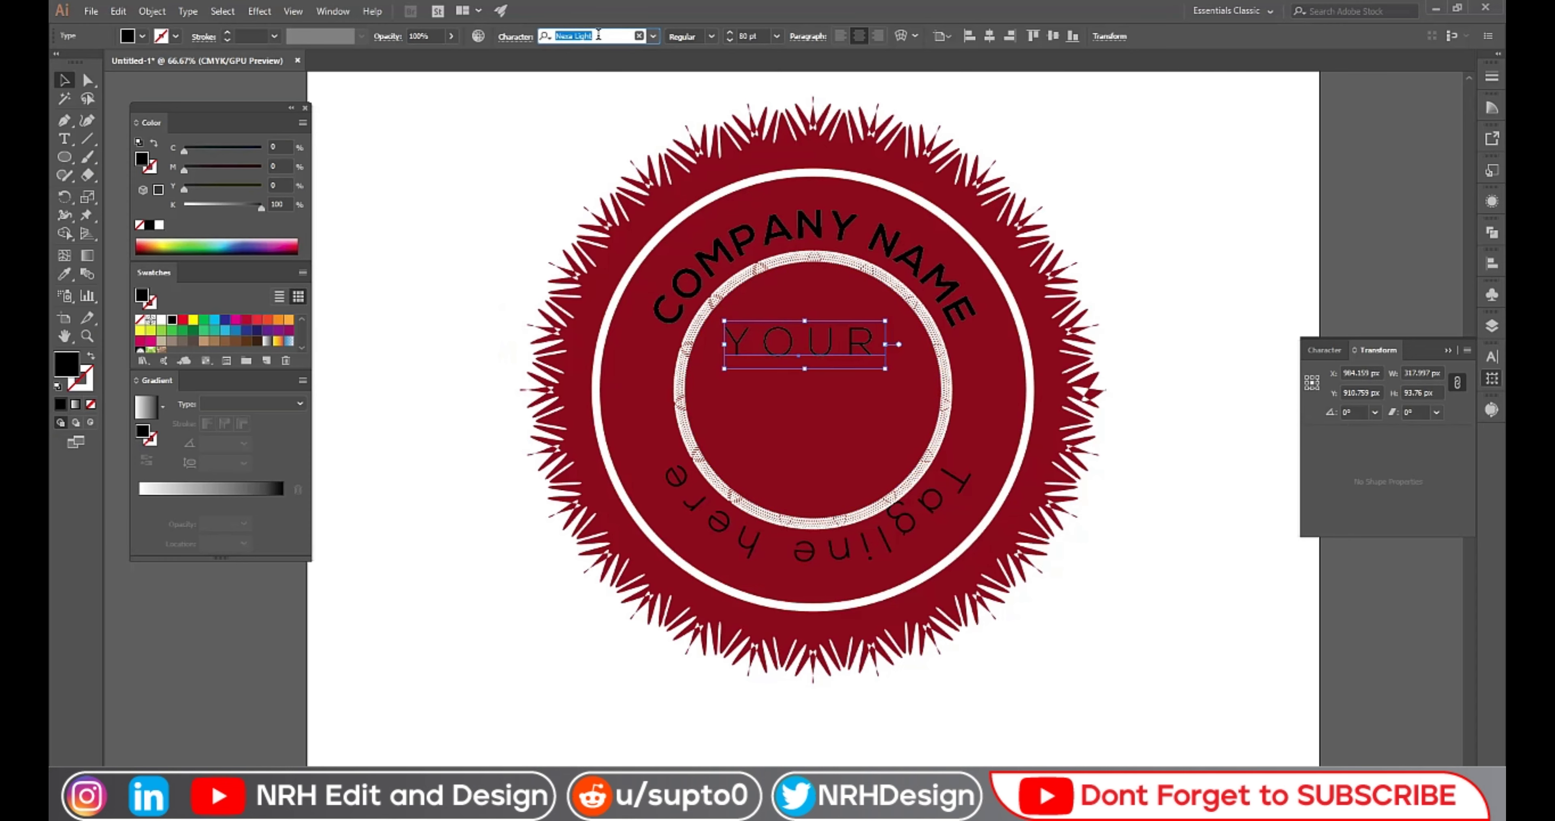
pyautogui.write('n')
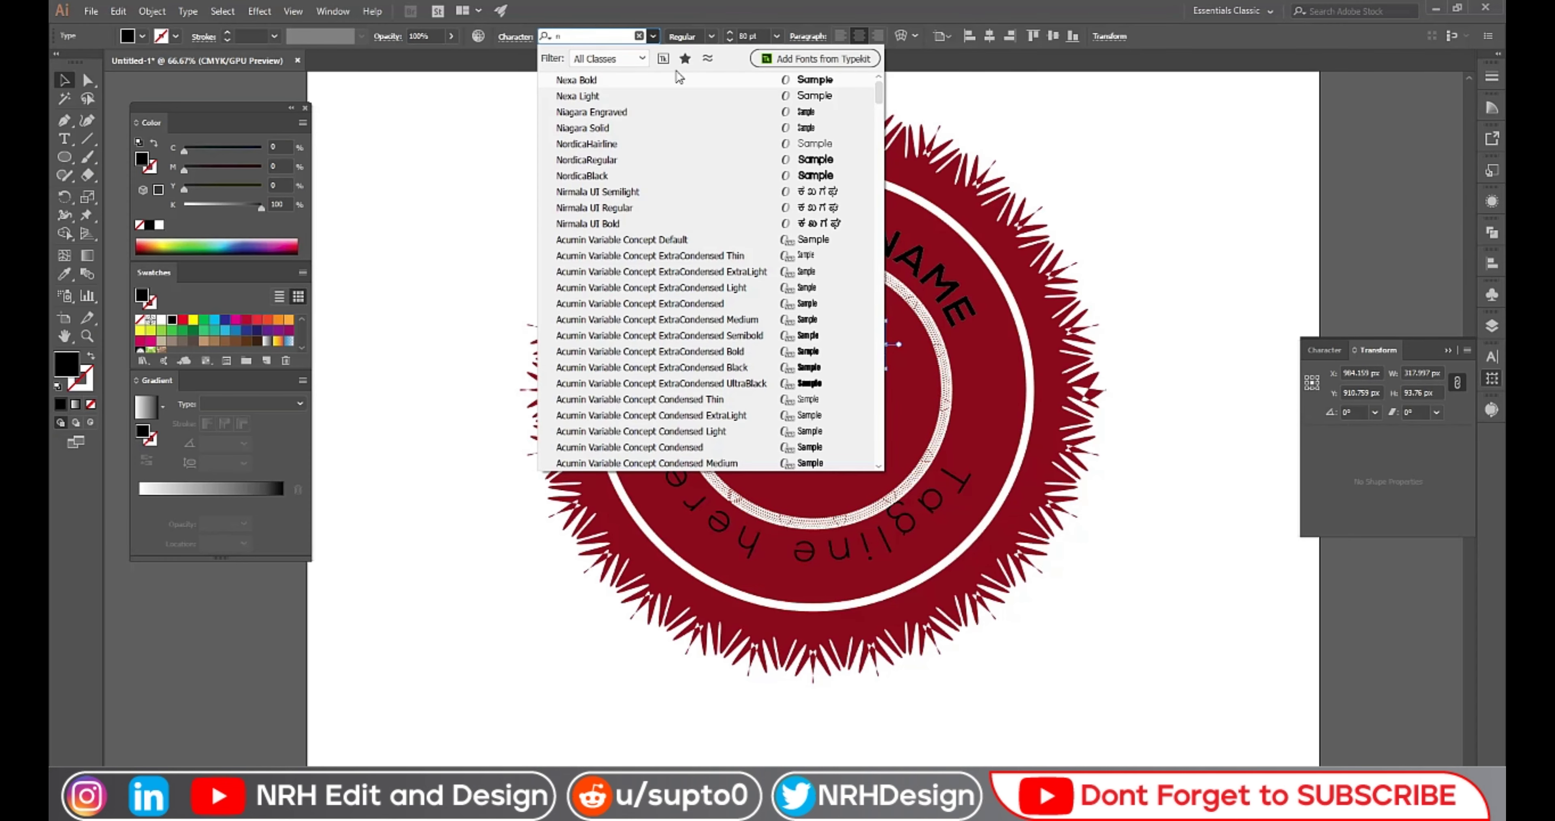
pyautogui.click(677, 81)
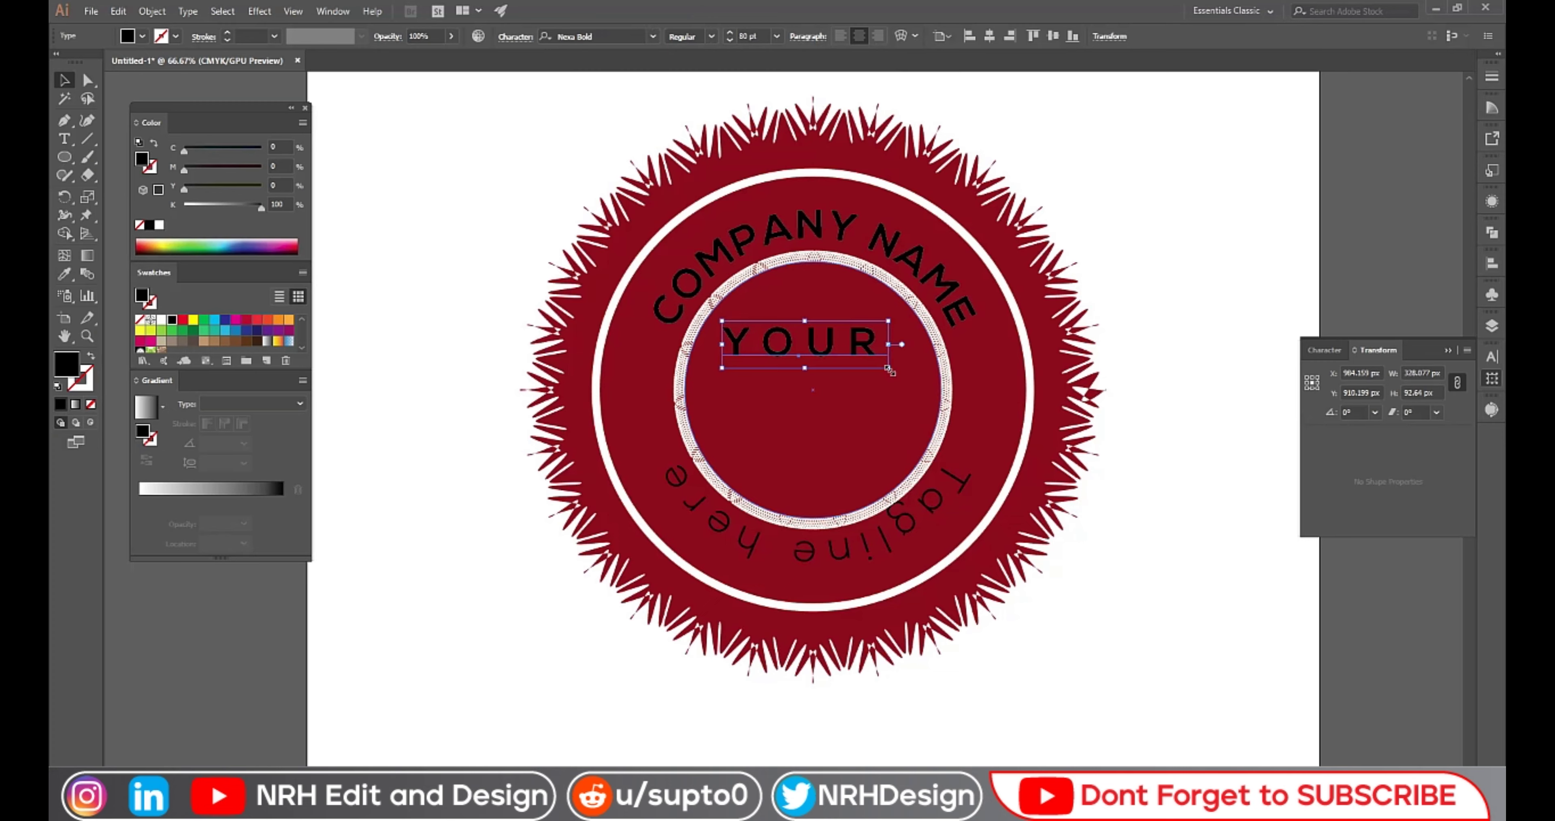
pyautogui.moveTo(890, 370); pyautogui.dragTo(896, 371)
pyautogui.click(1117, 347)
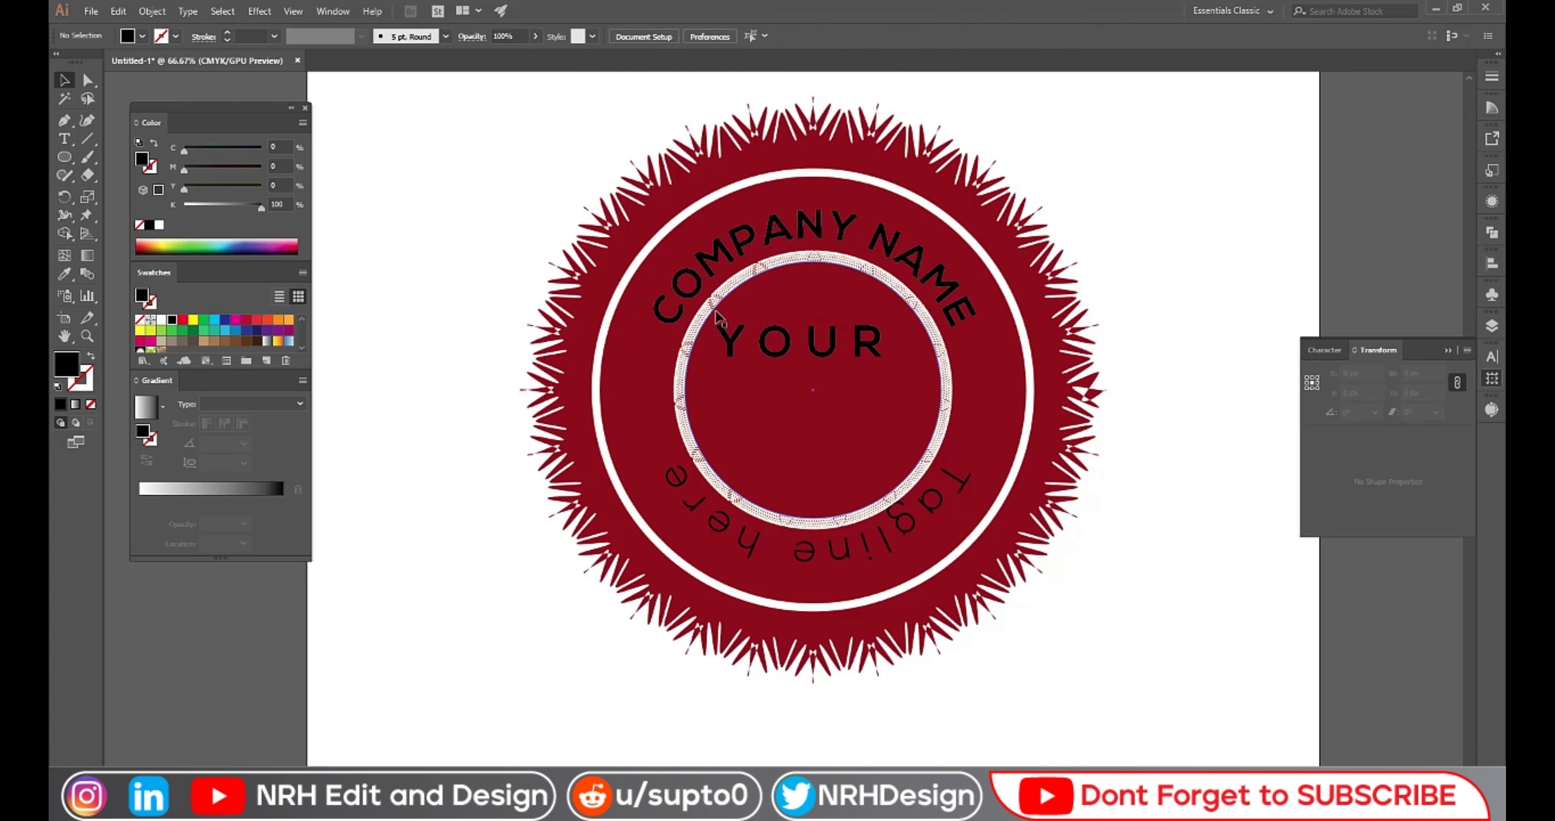
pyautogui.click(64, 138)
# - Add the text 'logo' left of the seal and set it to Nexa Light
pyautogui.click(382, 422)
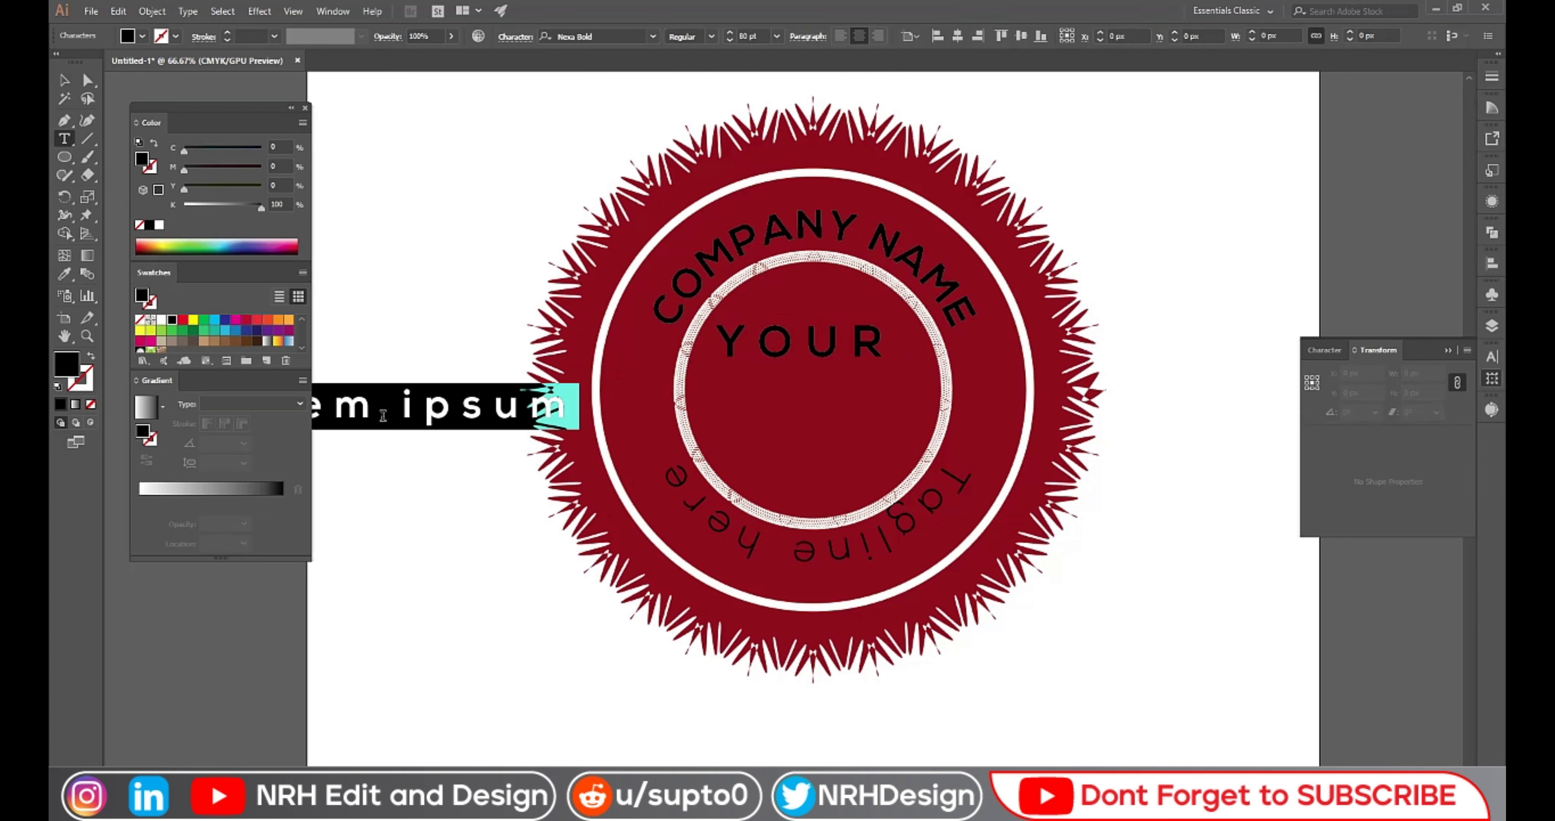
pyautogui.write('T')
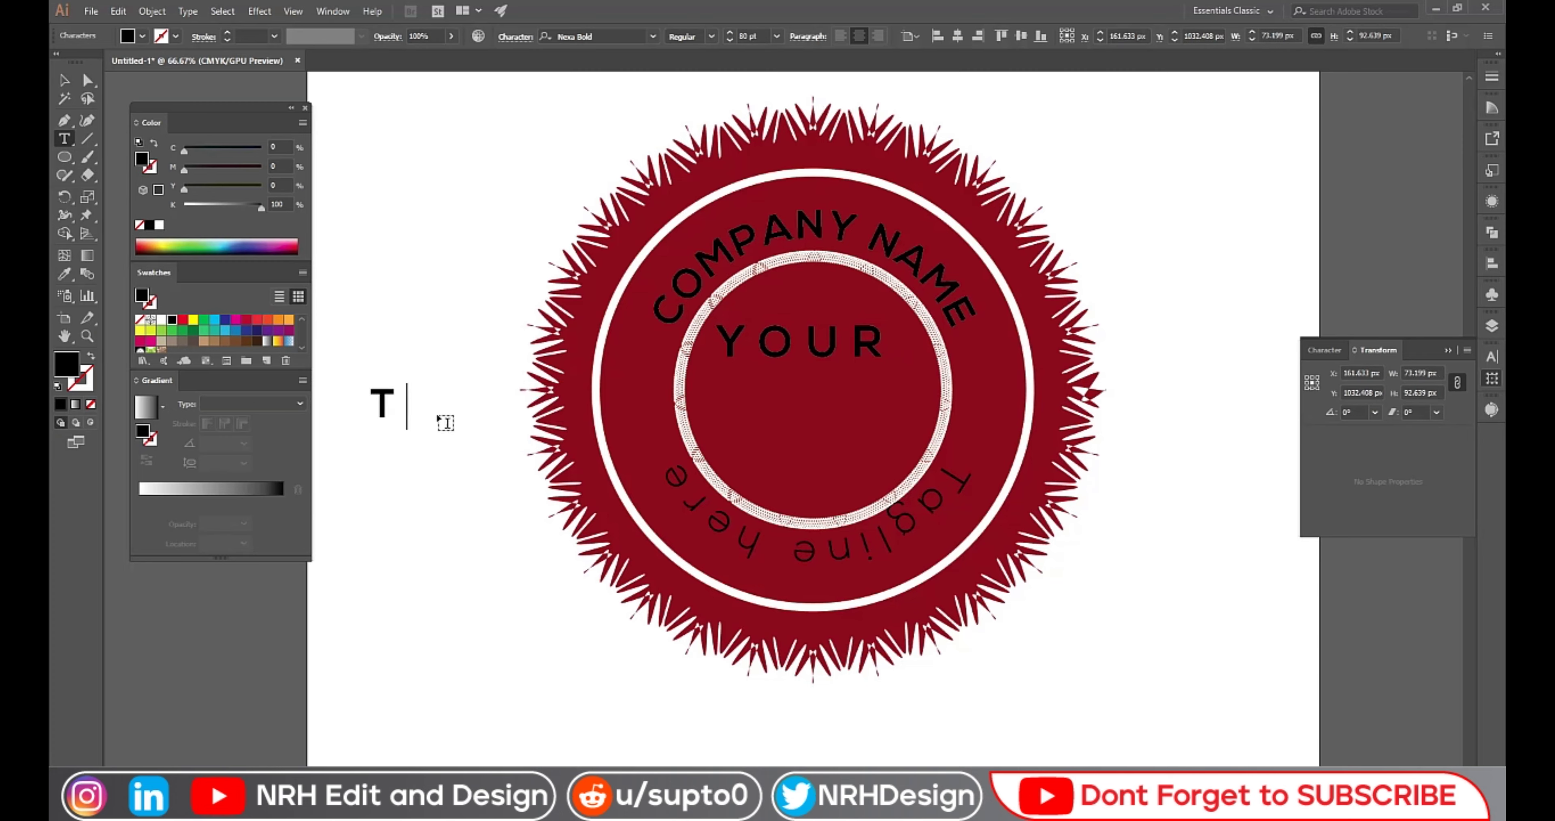
pyautogui.write('a')
pyautogui.press('BackSpace')
pyautogui.press('BackSpace')
pyautogui.write('lo')
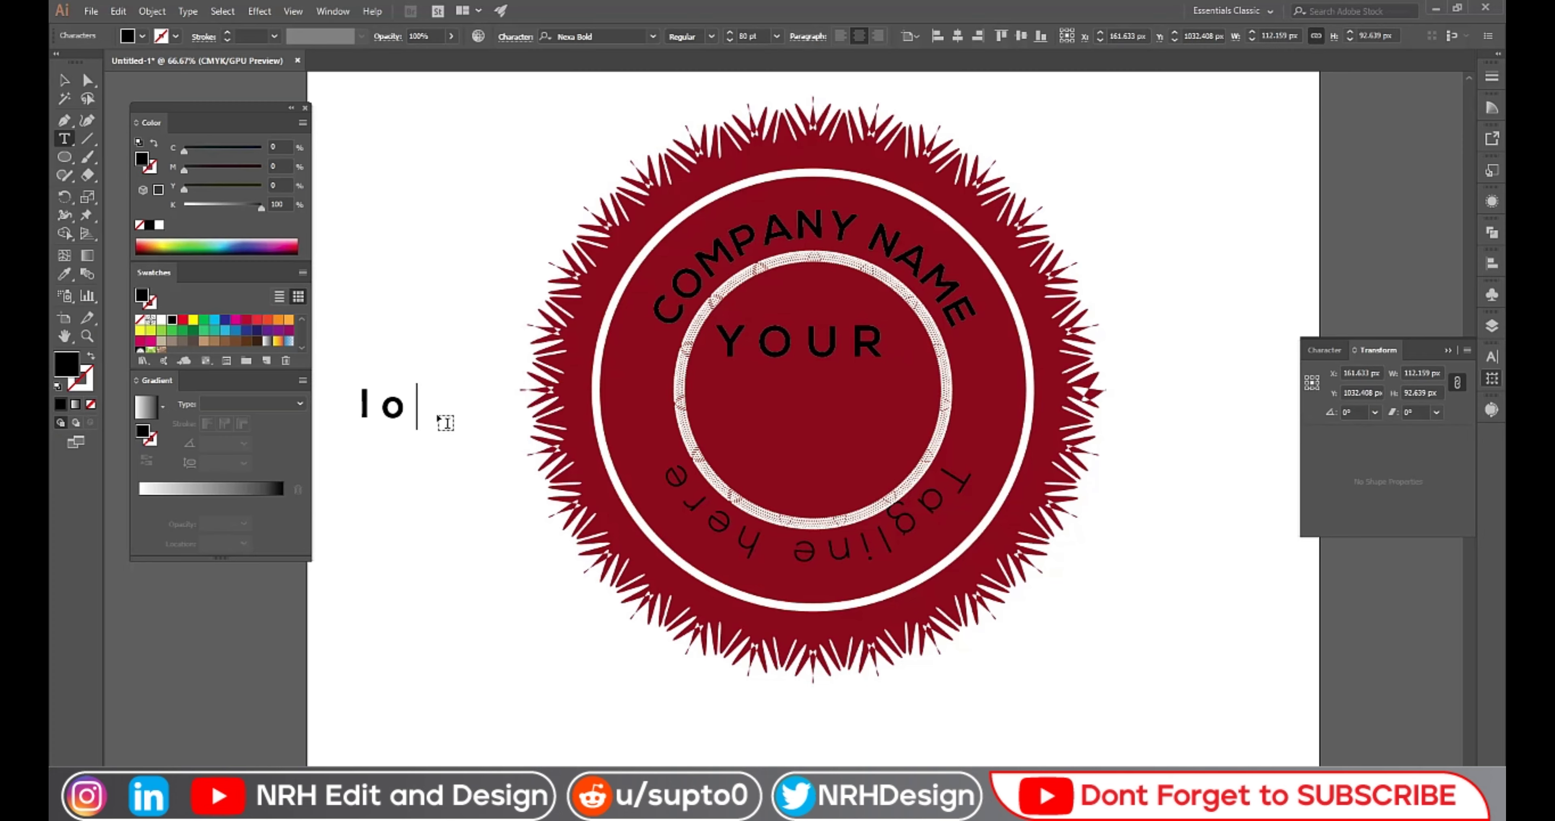
pyautogui.write('go')
pyautogui.press('Escape')
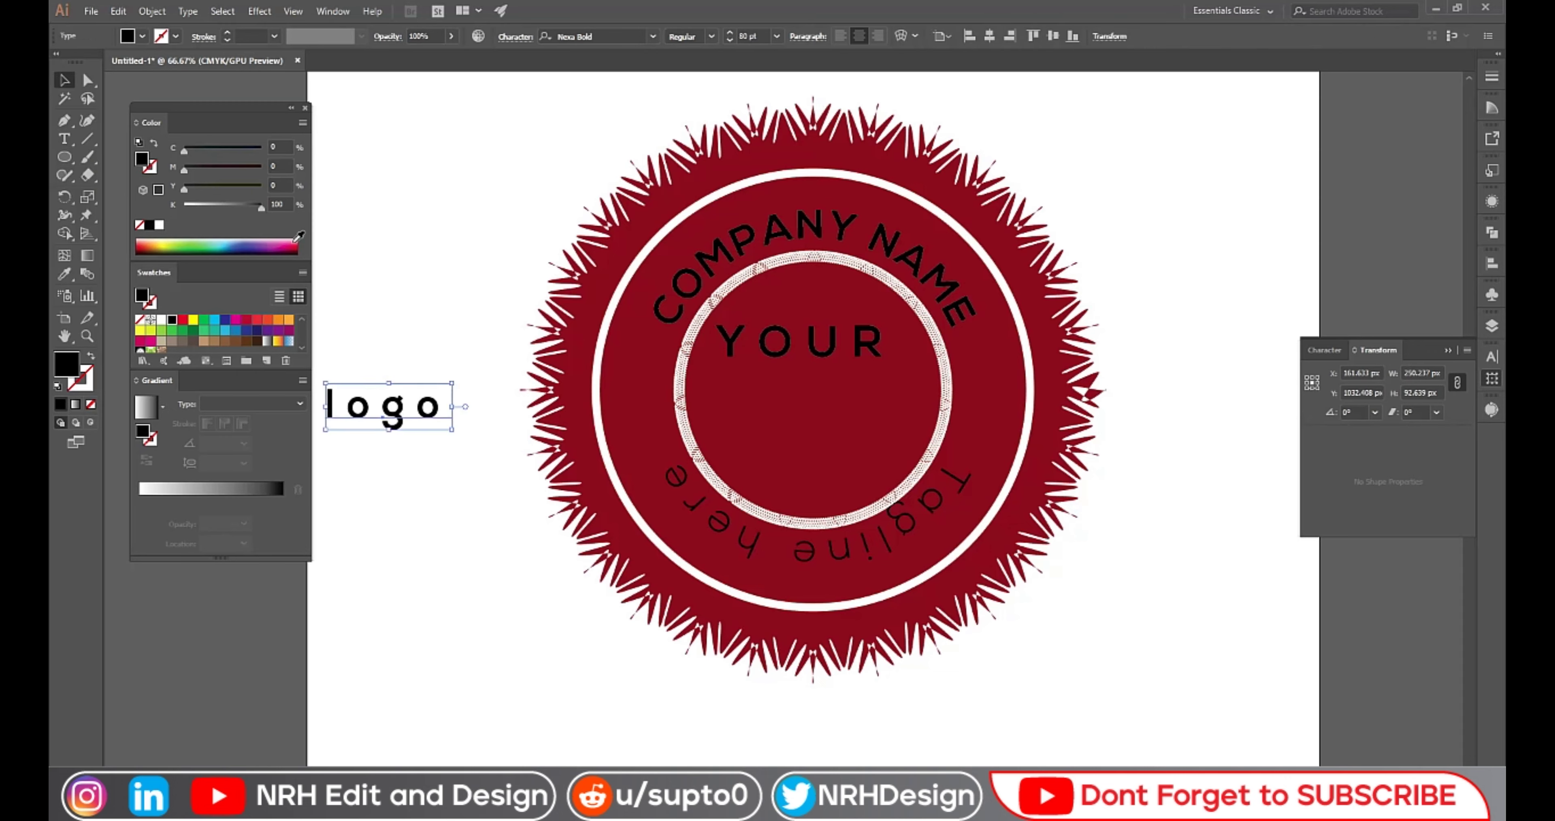
pyautogui.click(601, 36)
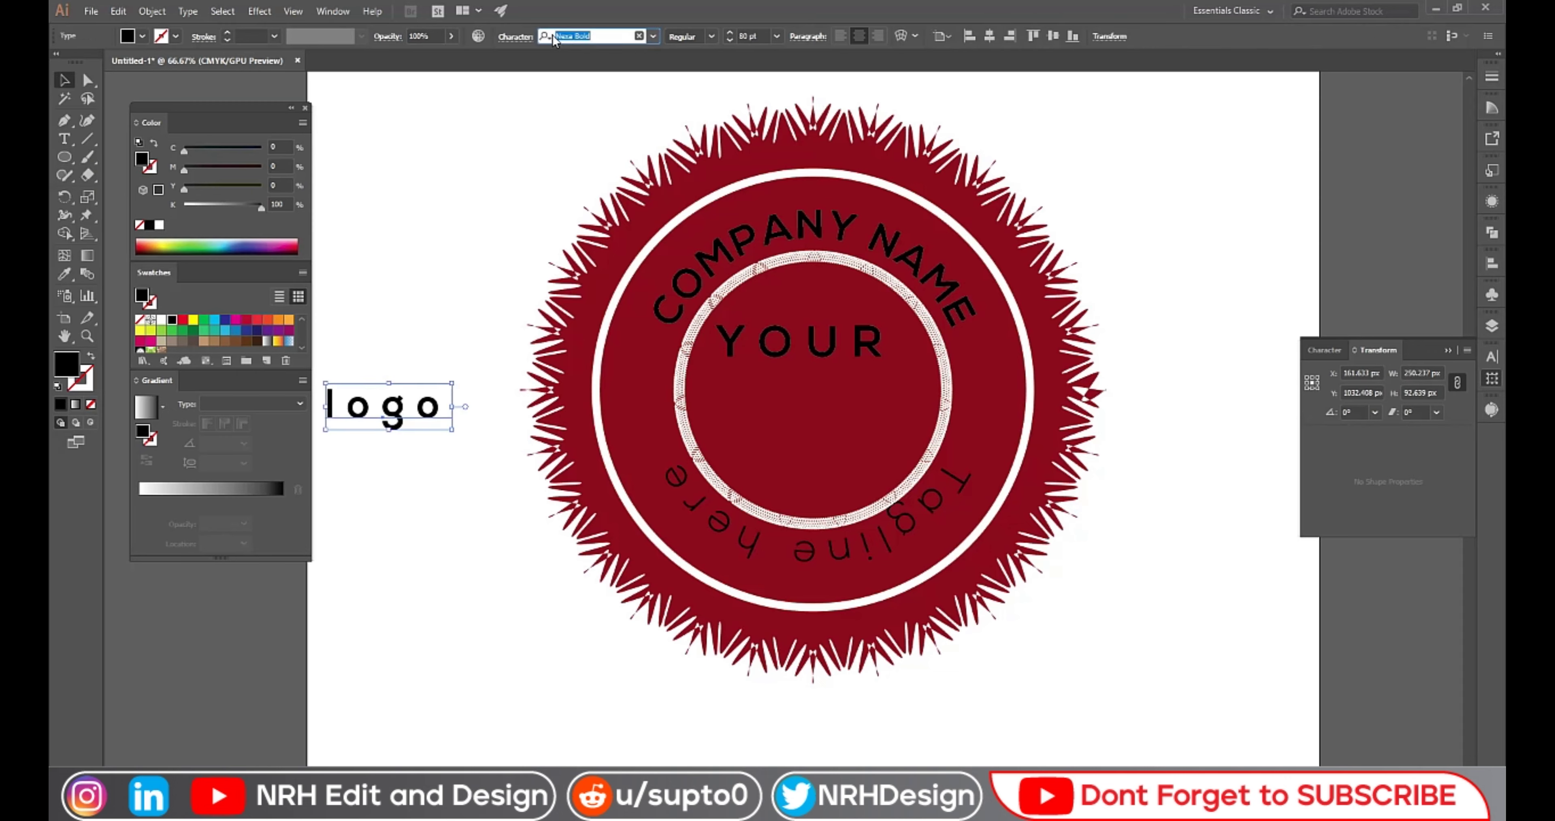
pyautogui.write('n')
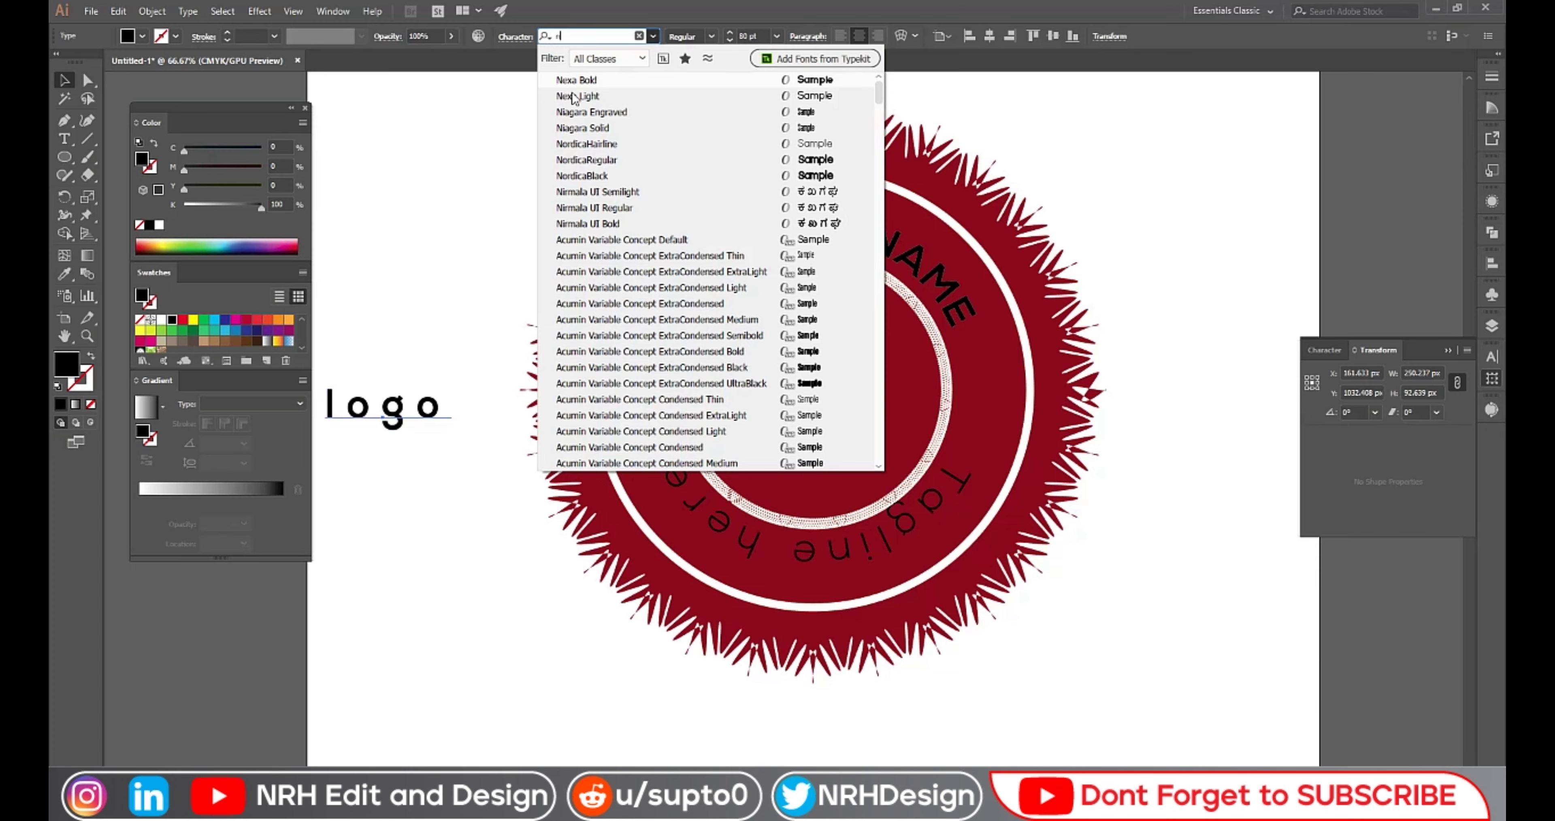
pyautogui.click(571, 95)
# - Move logo into the red circle below YOUR, then enlarge both words
pyautogui.click(416, 364)
pyautogui.moveTo(411, 423); pyautogui.dragTo(882, 441)
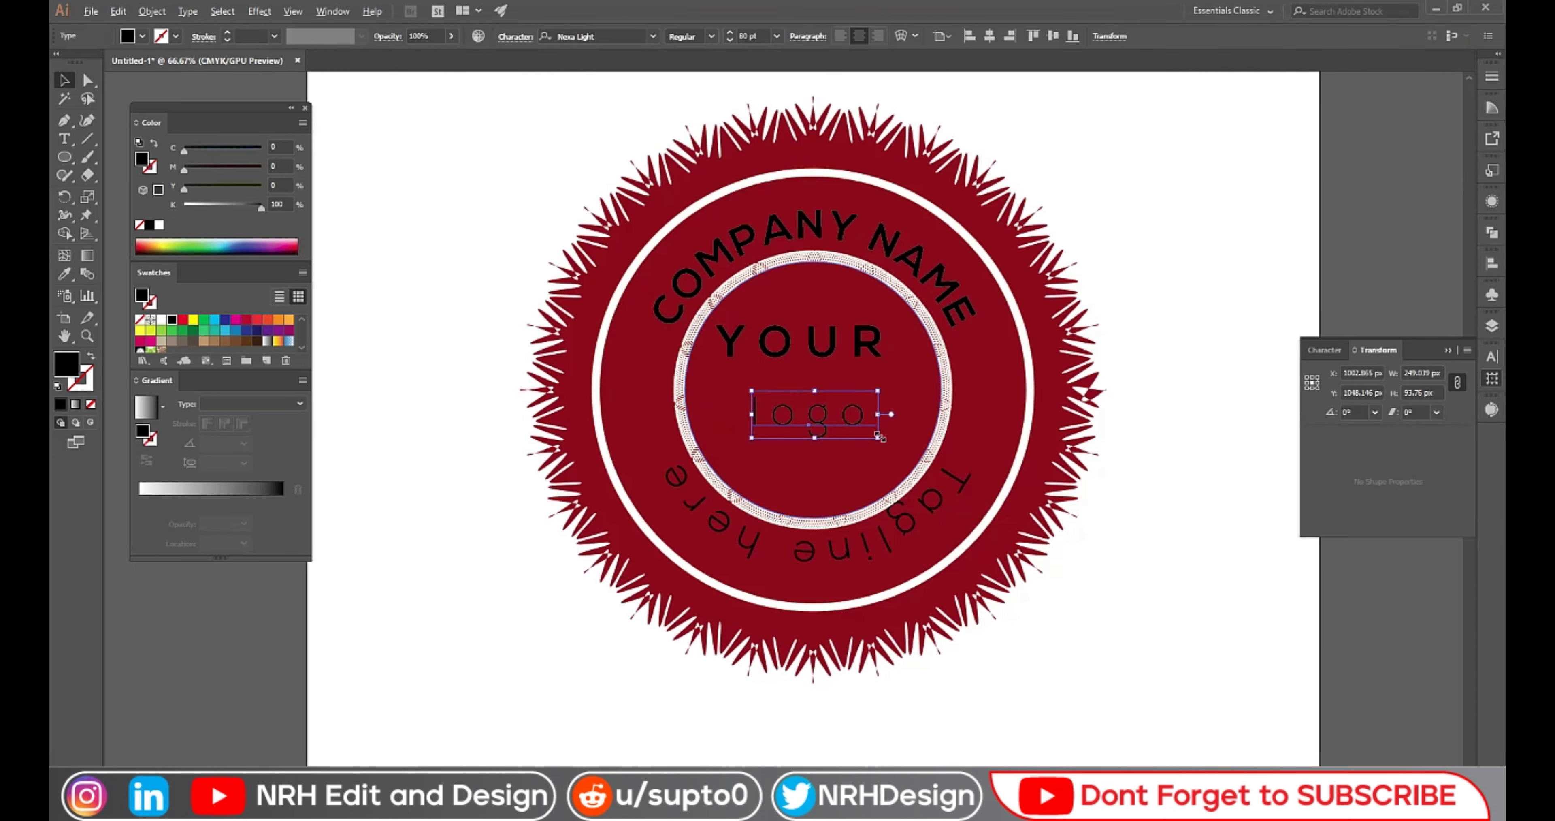
pyautogui.moveTo(880, 435); pyautogui.dragTo(893, 449)
pyautogui.click(872, 361)
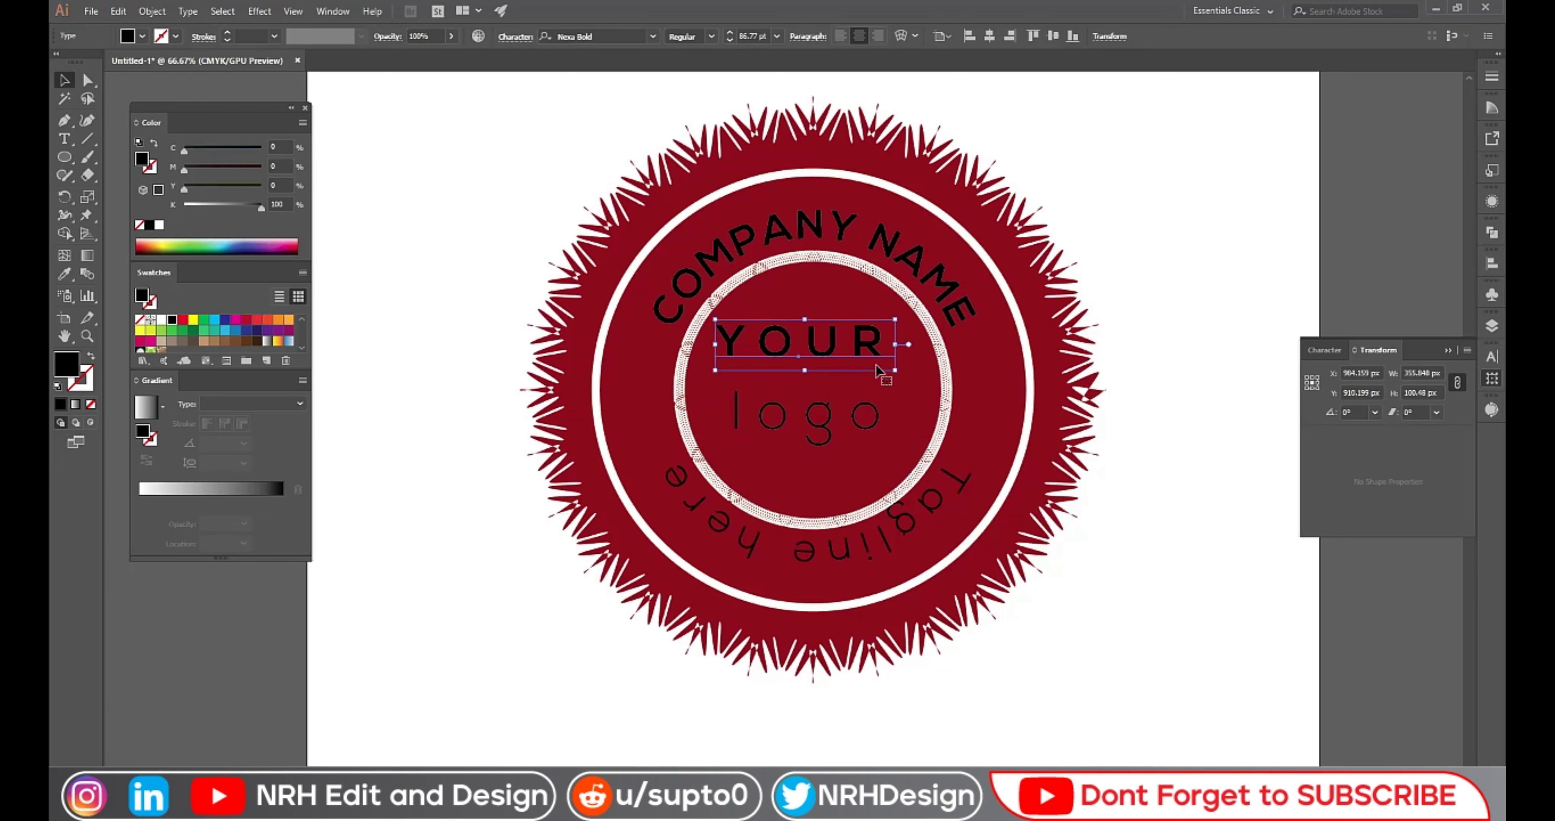
pyautogui.moveTo(895, 369); pyautogui.dragTo(907, 373)
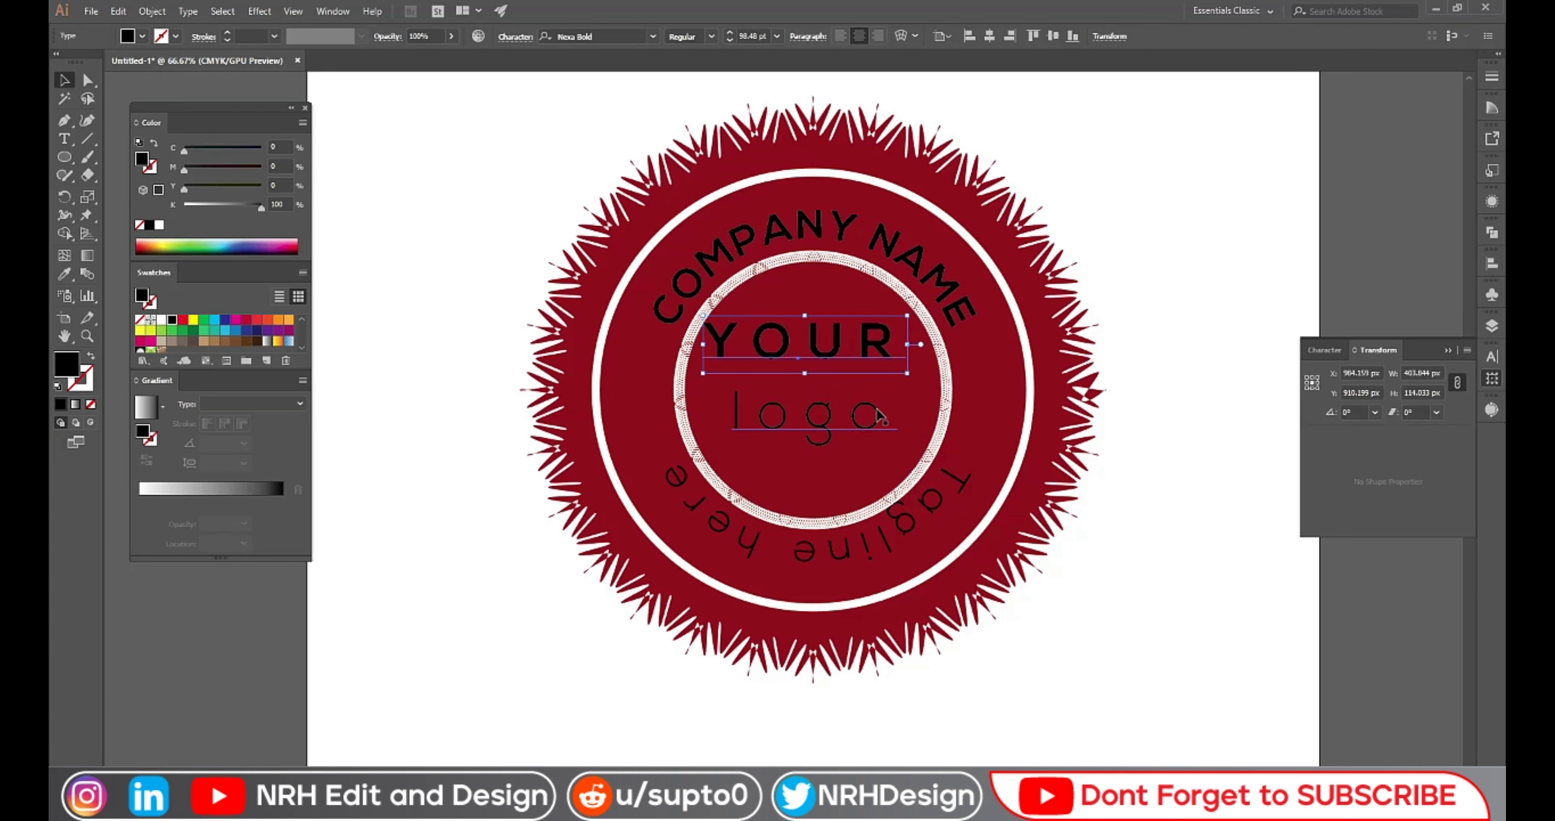
pyautogui.click(904, 408)
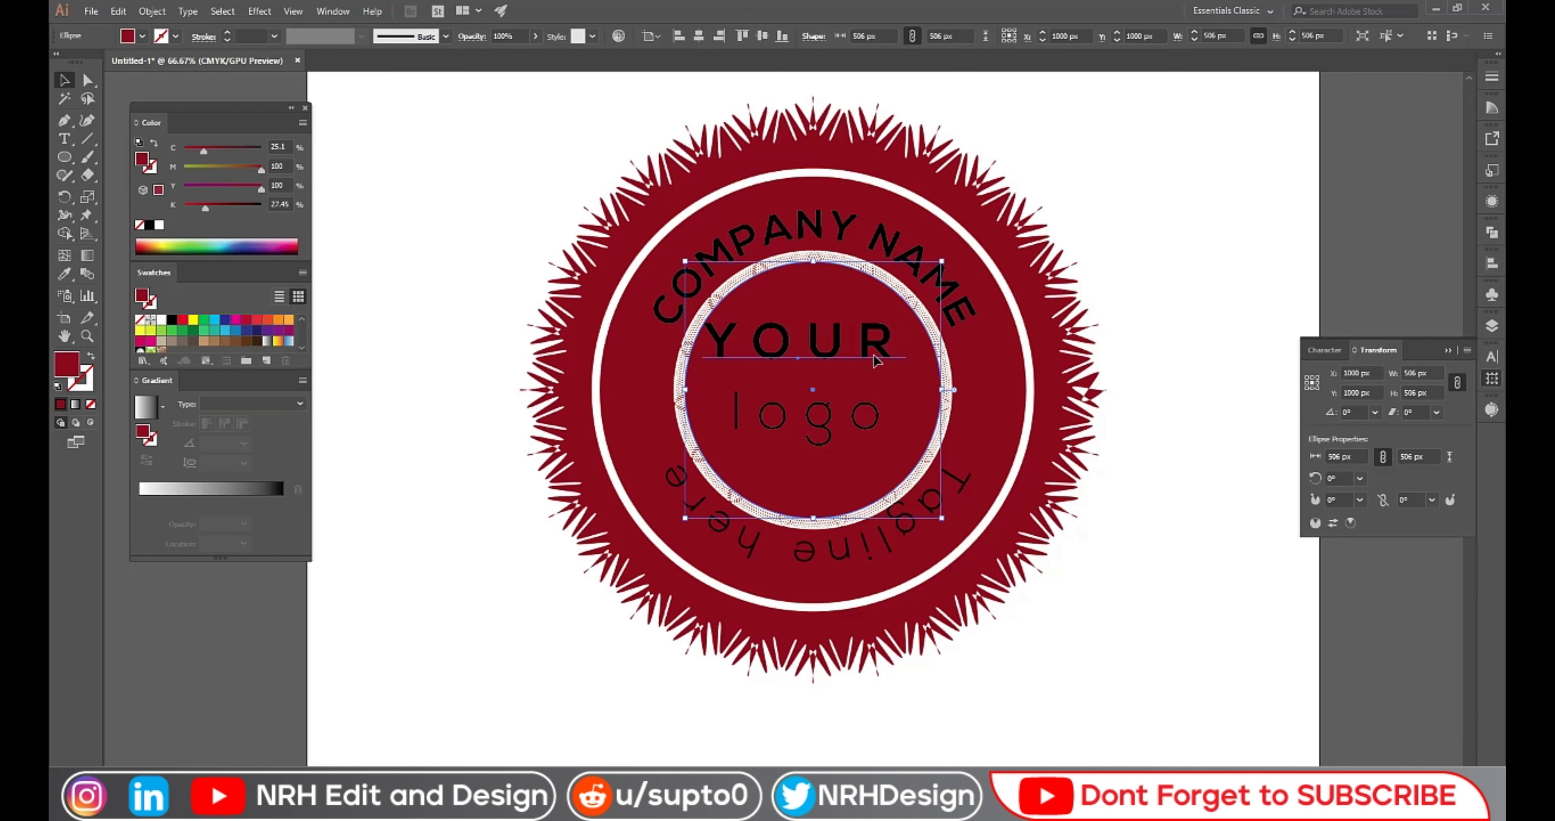
# - Centre YOUR horizontally on the inner dark red circle
pyautogui.click(904, 386)
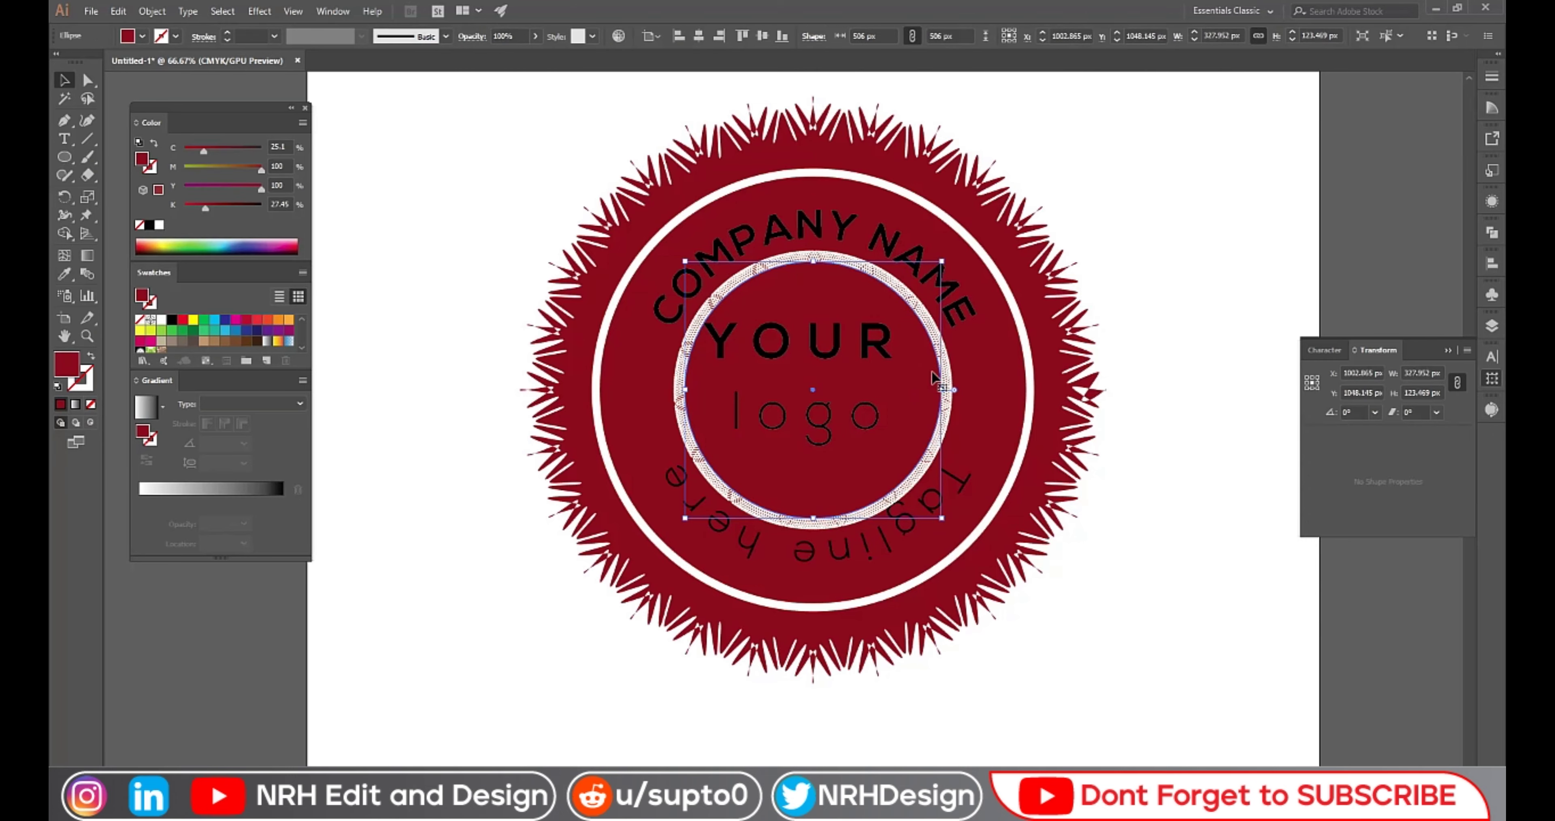
pyautogui.click(1207, 388)
pyautogui.click(810, 304)
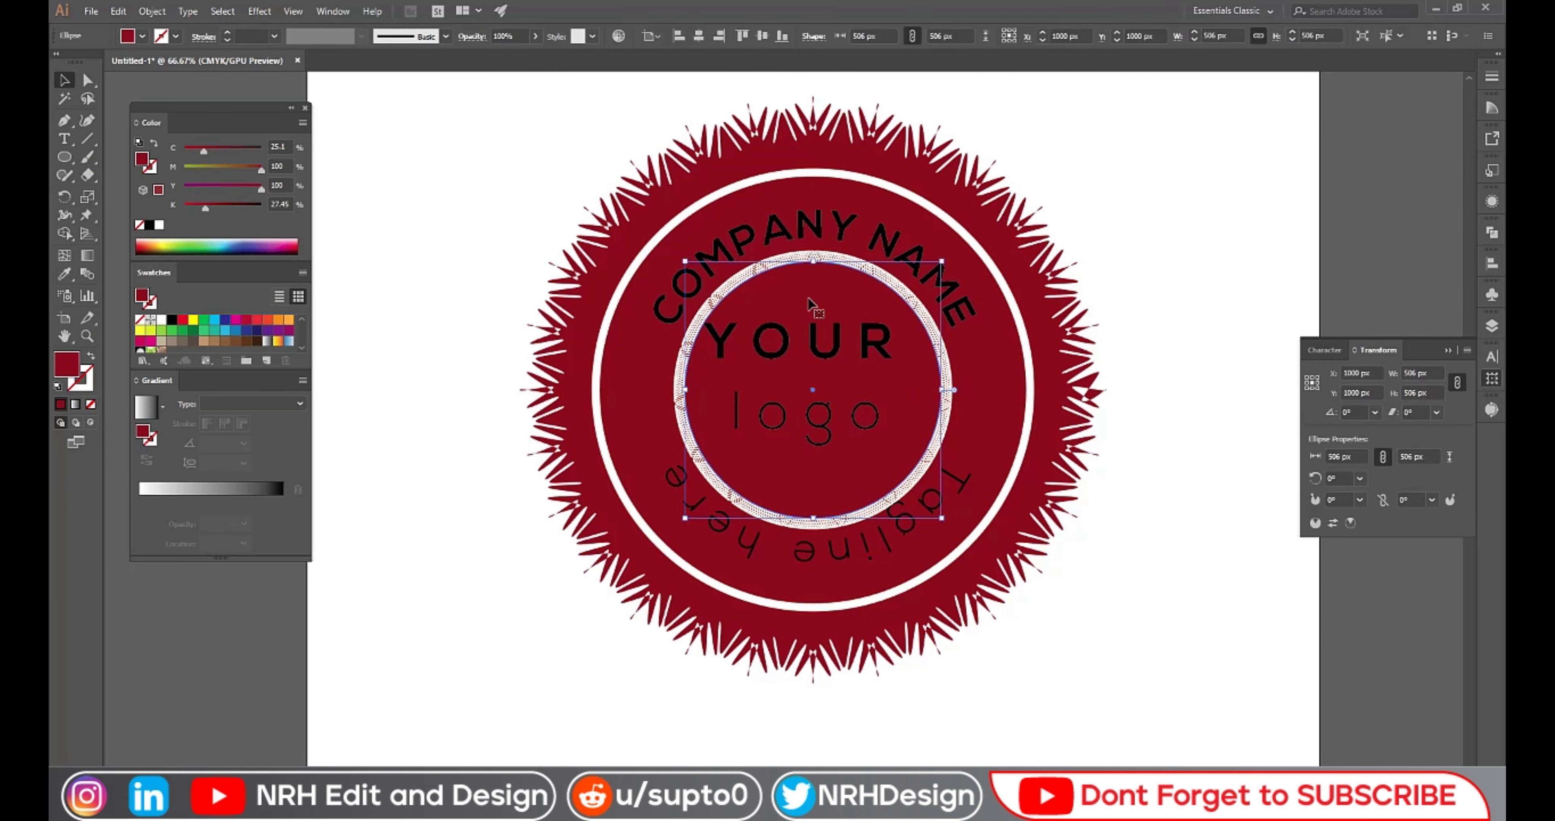
pyautogui.keyDown('shift'); pyautogui.click(836, 331); pyautogui.keyUp('shift')
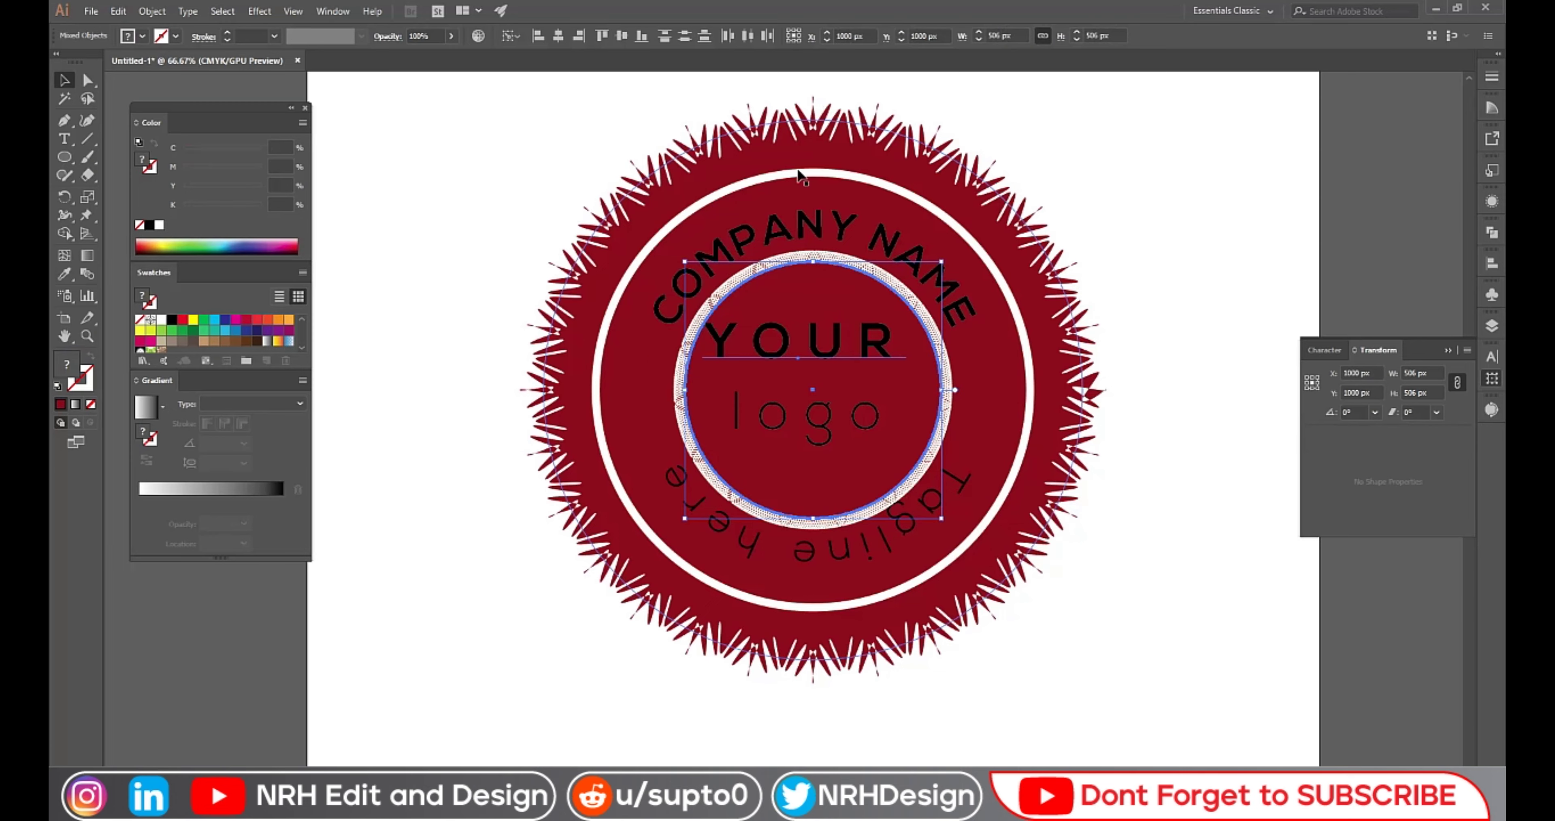
pyautogui.click(558, 35)
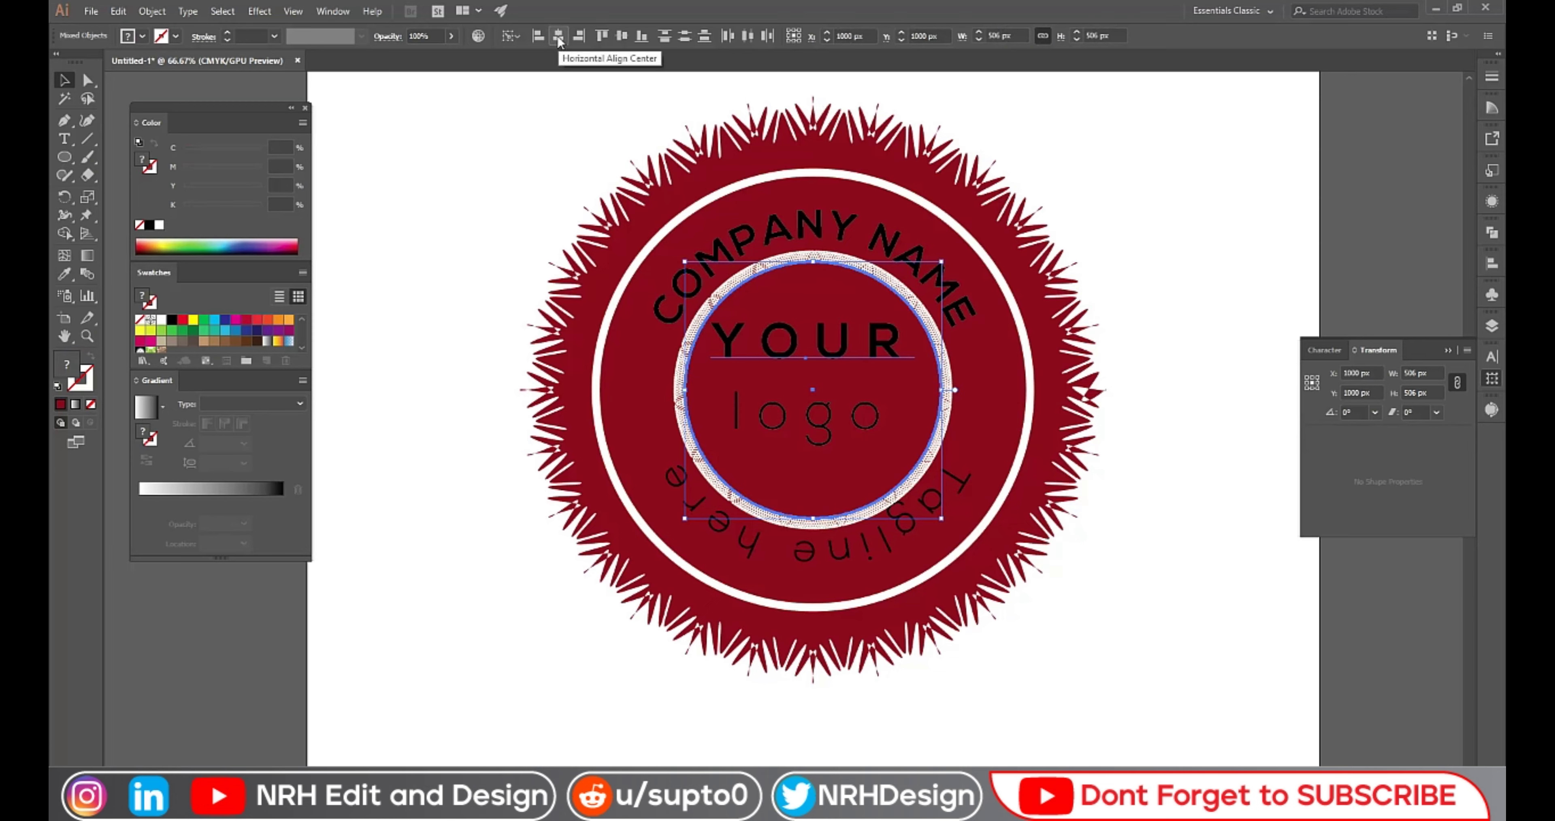
pyautogui.click(435, 285)
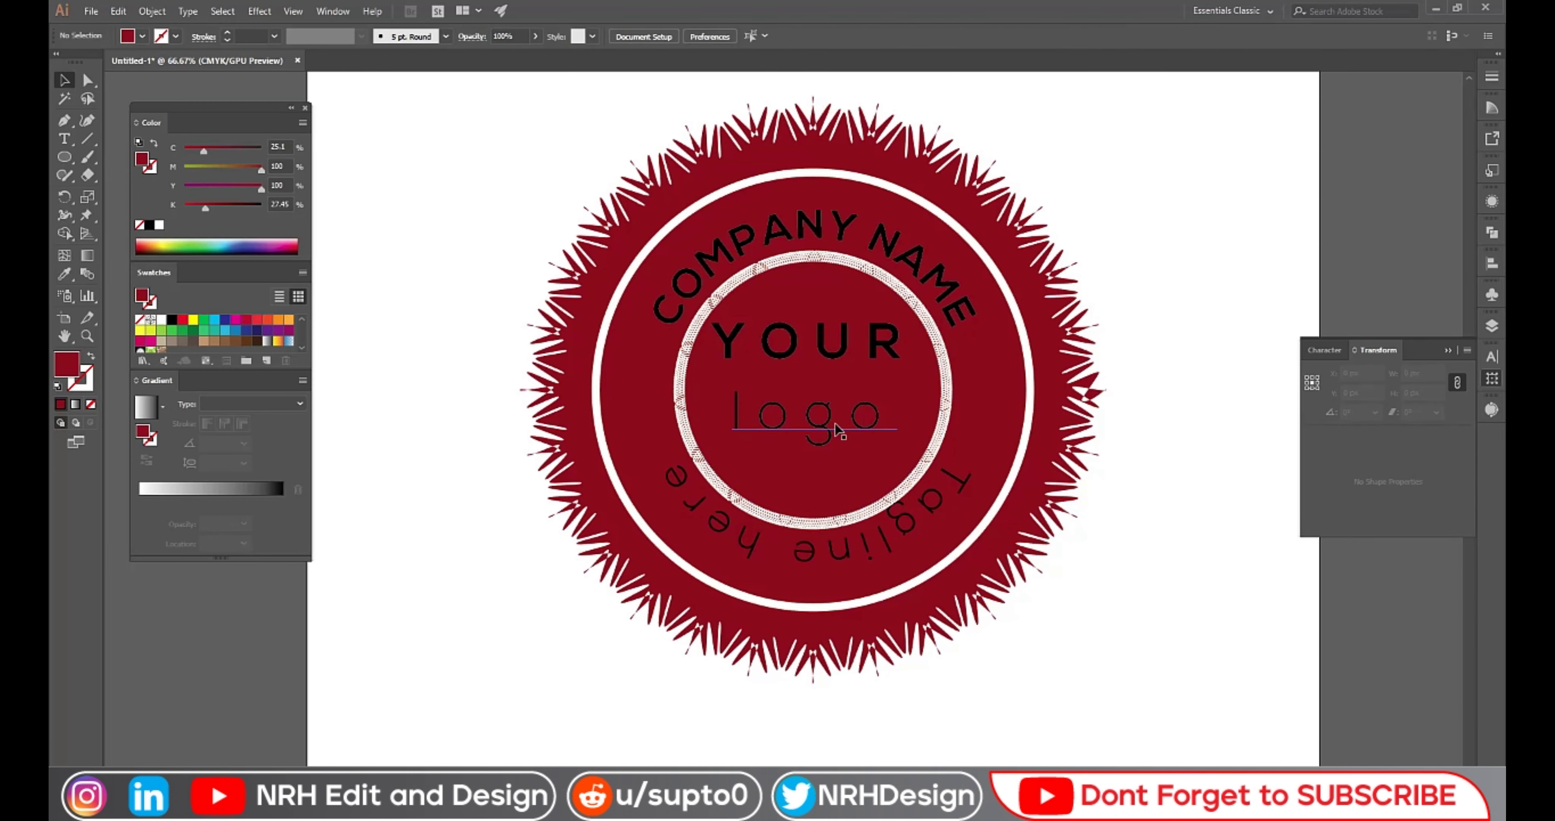
# - Nudge YOUR down and logo up to close the gap between them
pyautogui.click(845, 429)
pyautogui.keyDown('shift'); pyautogui.click(863, 480); pyautogui.keyUp('shift')
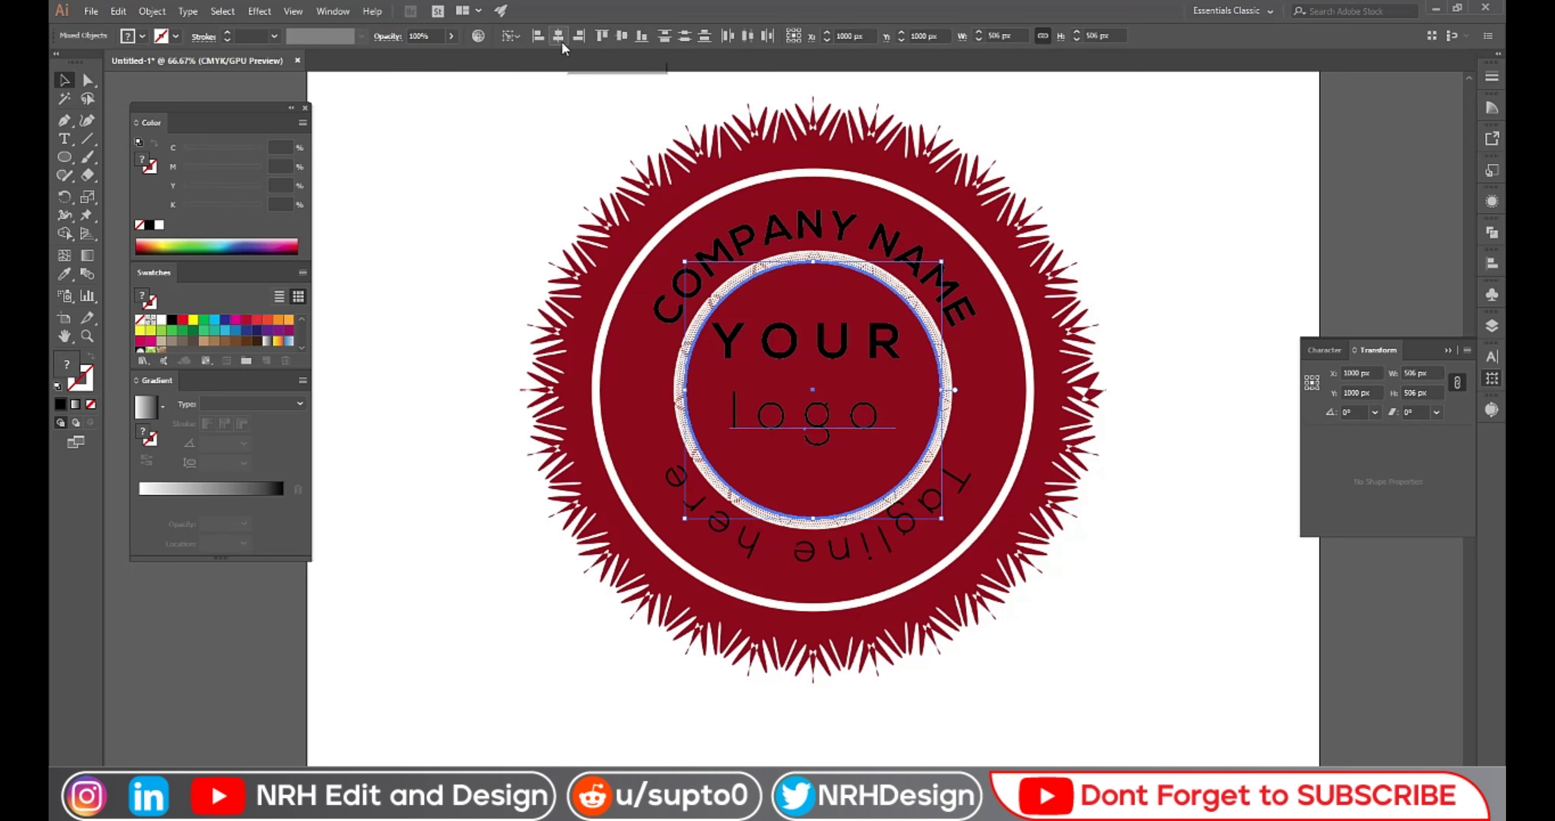
pyautogui.click(558, 164)
pyautogui.moveTo(816, 347); pyautogui.dragTo(816, 348)
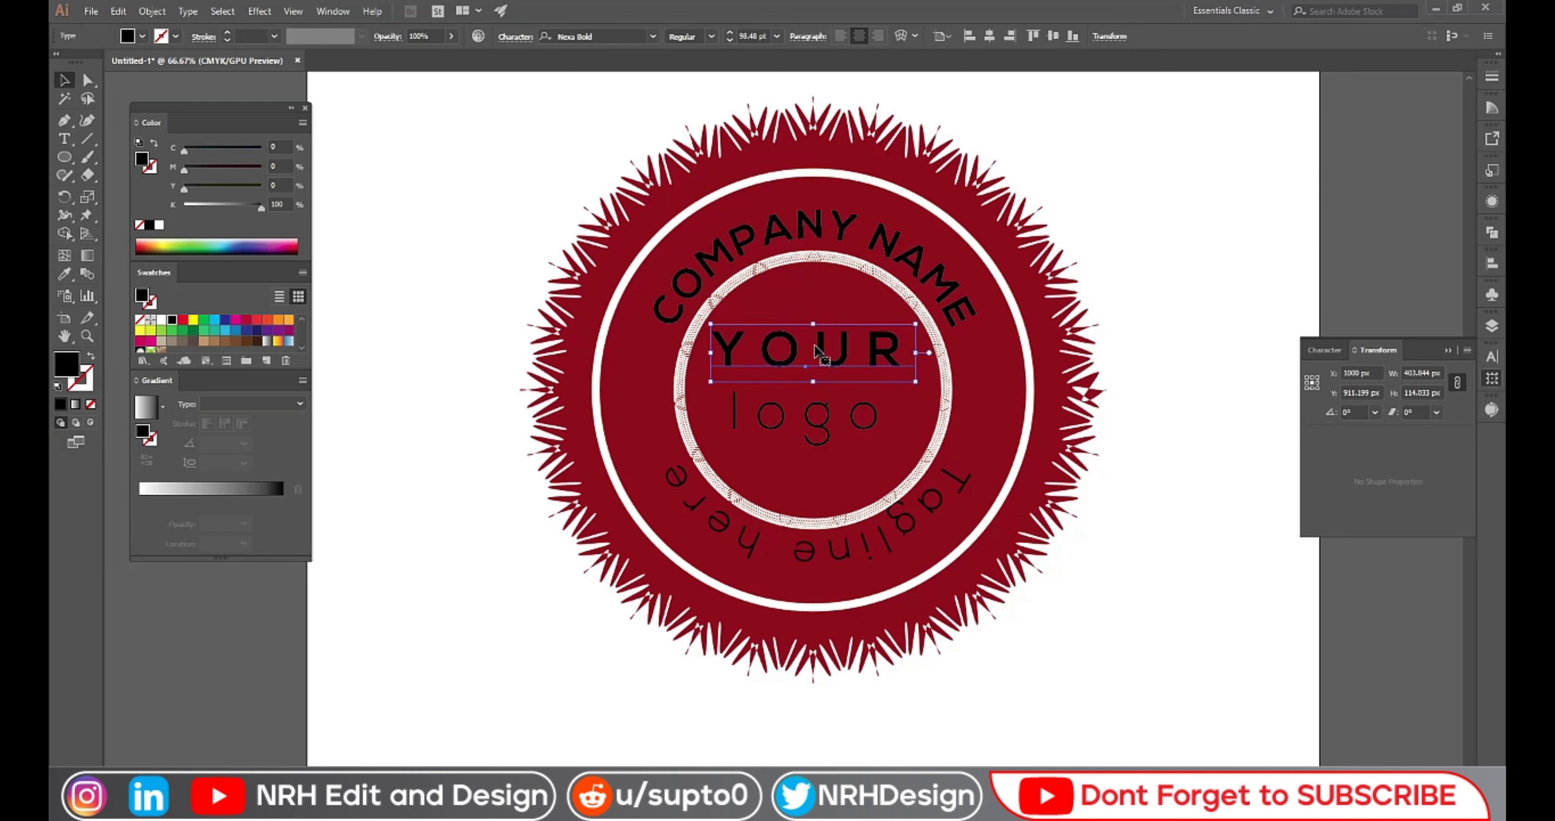
pyautogui.press('Down')
pyautogui.press('Down')
pyautogui.press('Down')
pyautogui.press('Down')
pyautogui.press('Down')
pyautogui.press('Down')
pyautogui.press('Down')
pyautogui.press('Down')
pyautogui.press('Down')
pyautogui.press('Down')
pyautogui.press('Down')
pyautogui.press('Down')
pyautogui.press('Down')
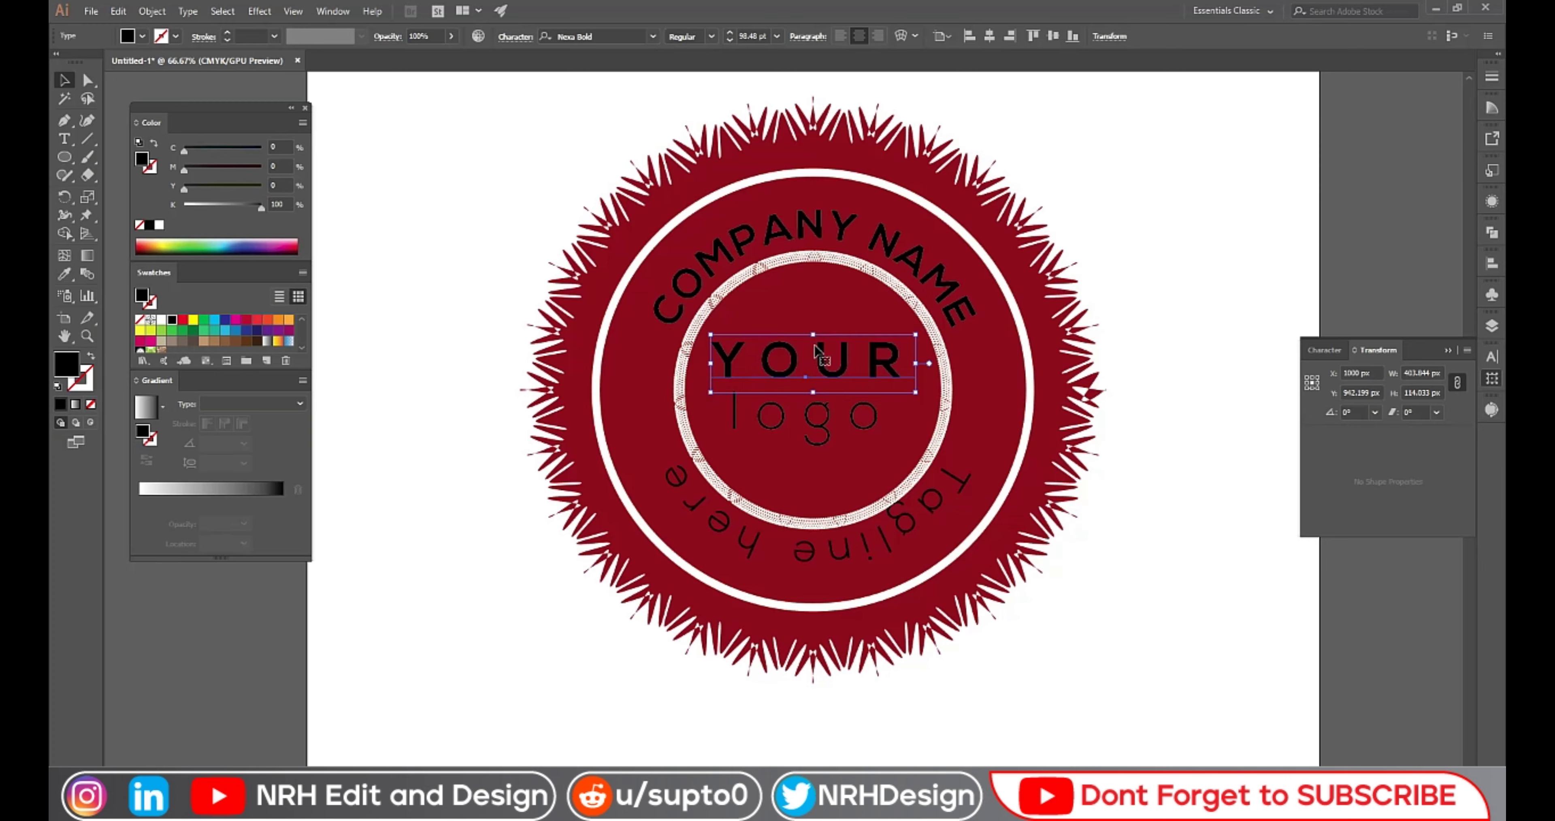
pyautogui.click(775, 412)
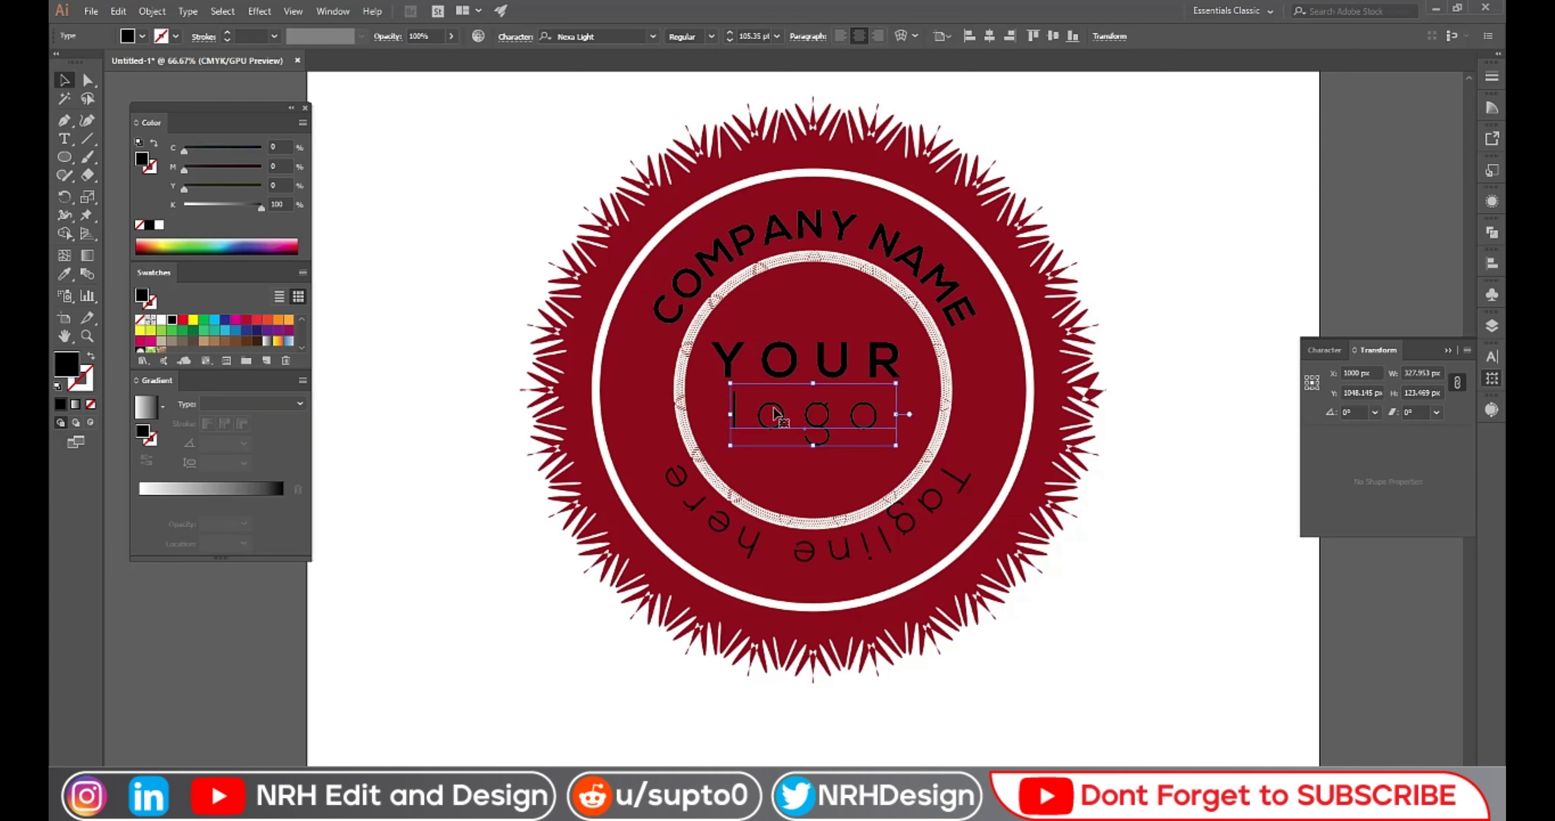
pyautogui.press('Up')
pyautogui.press('Up')
pyautogui.press('Up')
pyautogui.press('Up')
pyautogui.press('Up')
pyautogui.press('Up')
pyautogui.press('Up')
pyautogui.press('Up')
pyautogui.press('Up')
pyautogui.press('Up')
pyautogui.press('Up')
pyautogui.press('Up')
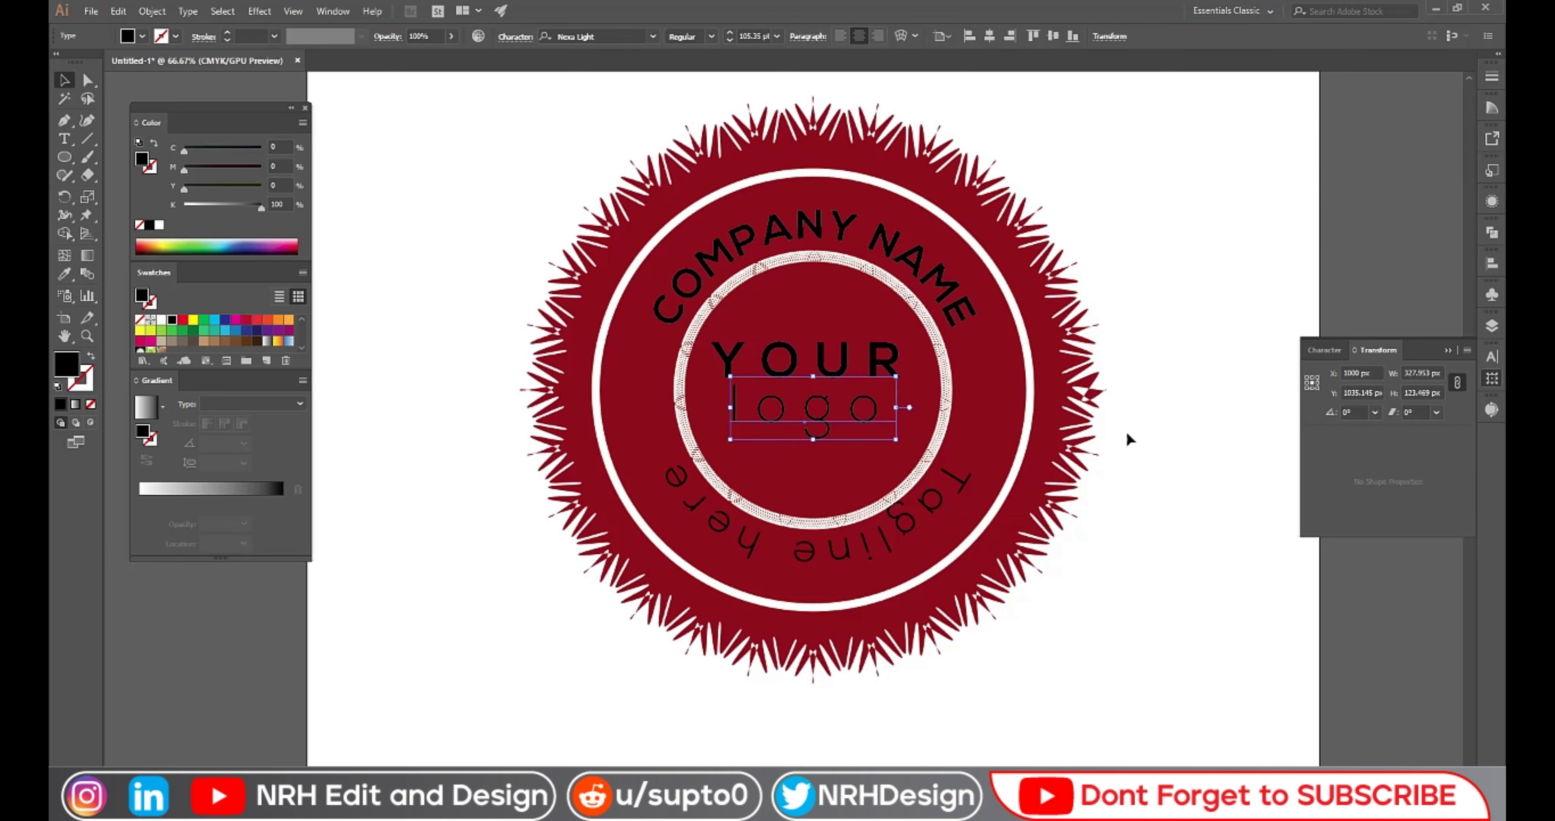
pyautogui.click(1144, 484)
pyautogui.click(778, 361)
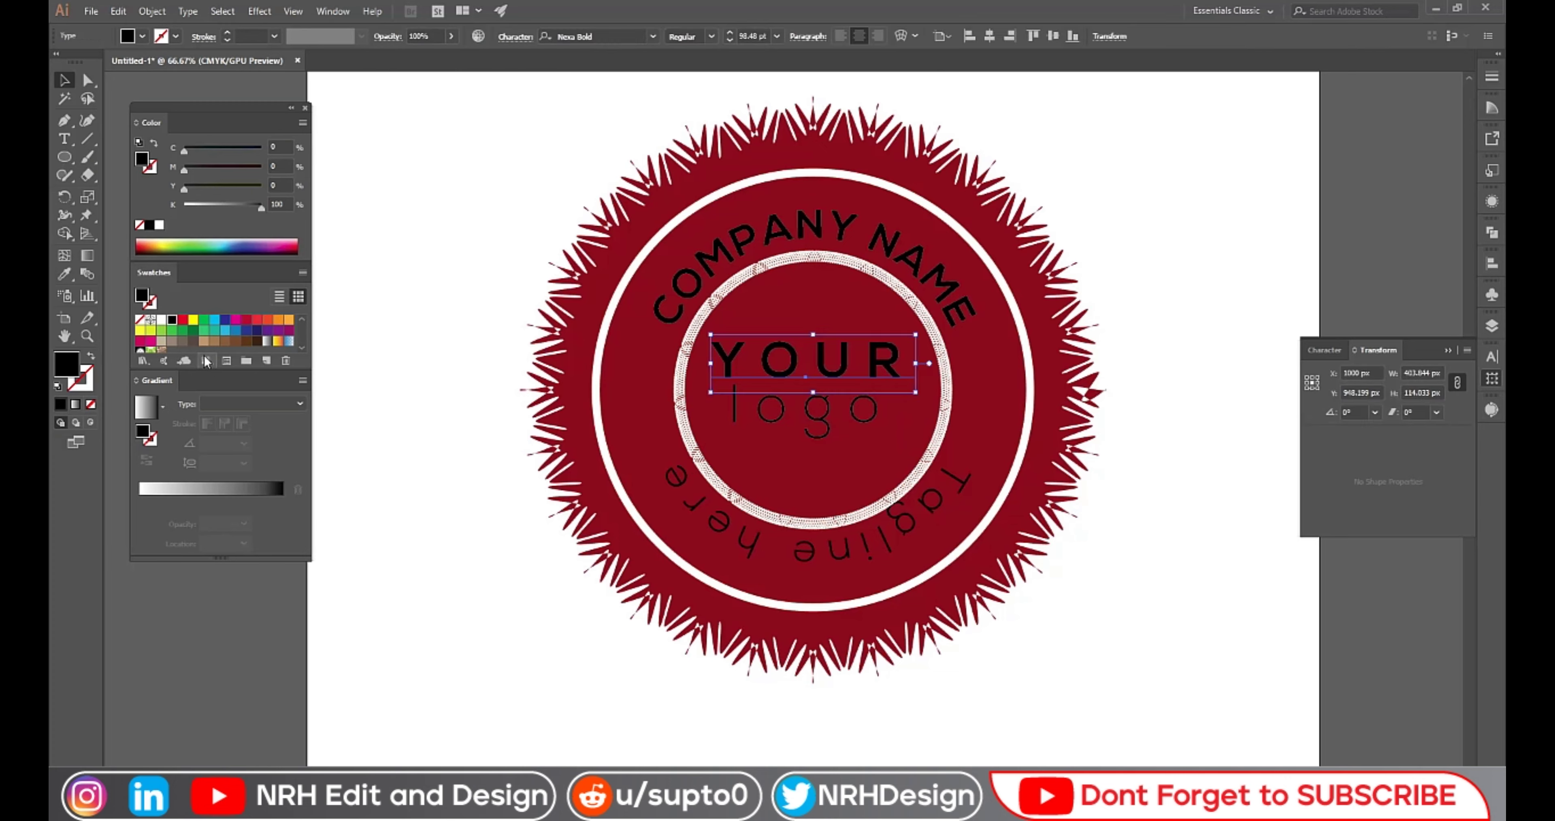
# - Change the fill of YOUR, logo, COMPANY NAME and the tagline text to white
pyautogui.click(161, 319)
pyautogui.click(426, 414)
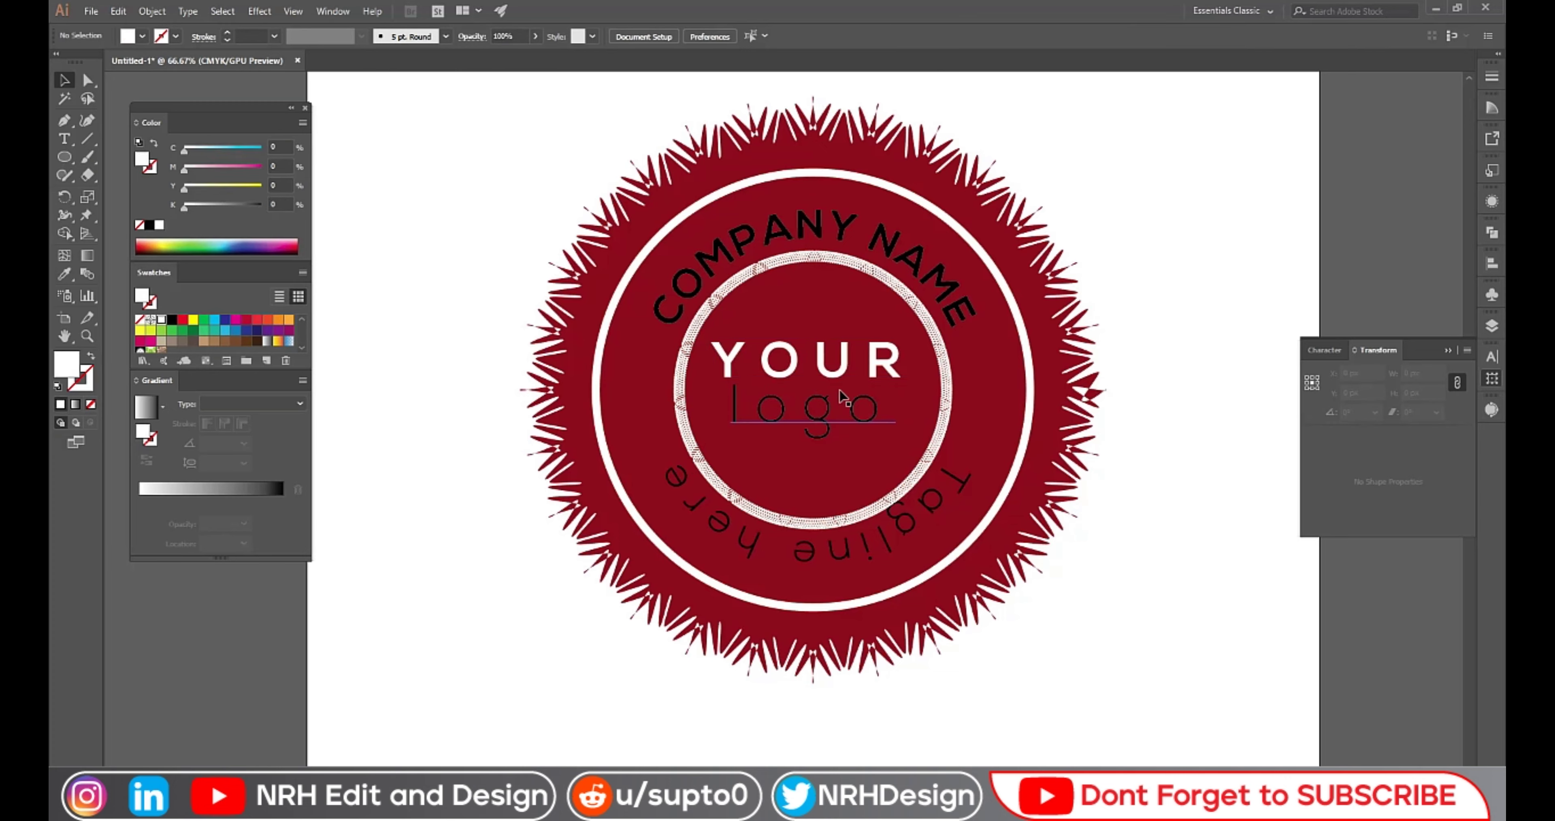
pyautogui.click(845, 402)
pyautogui.click(162, 319)
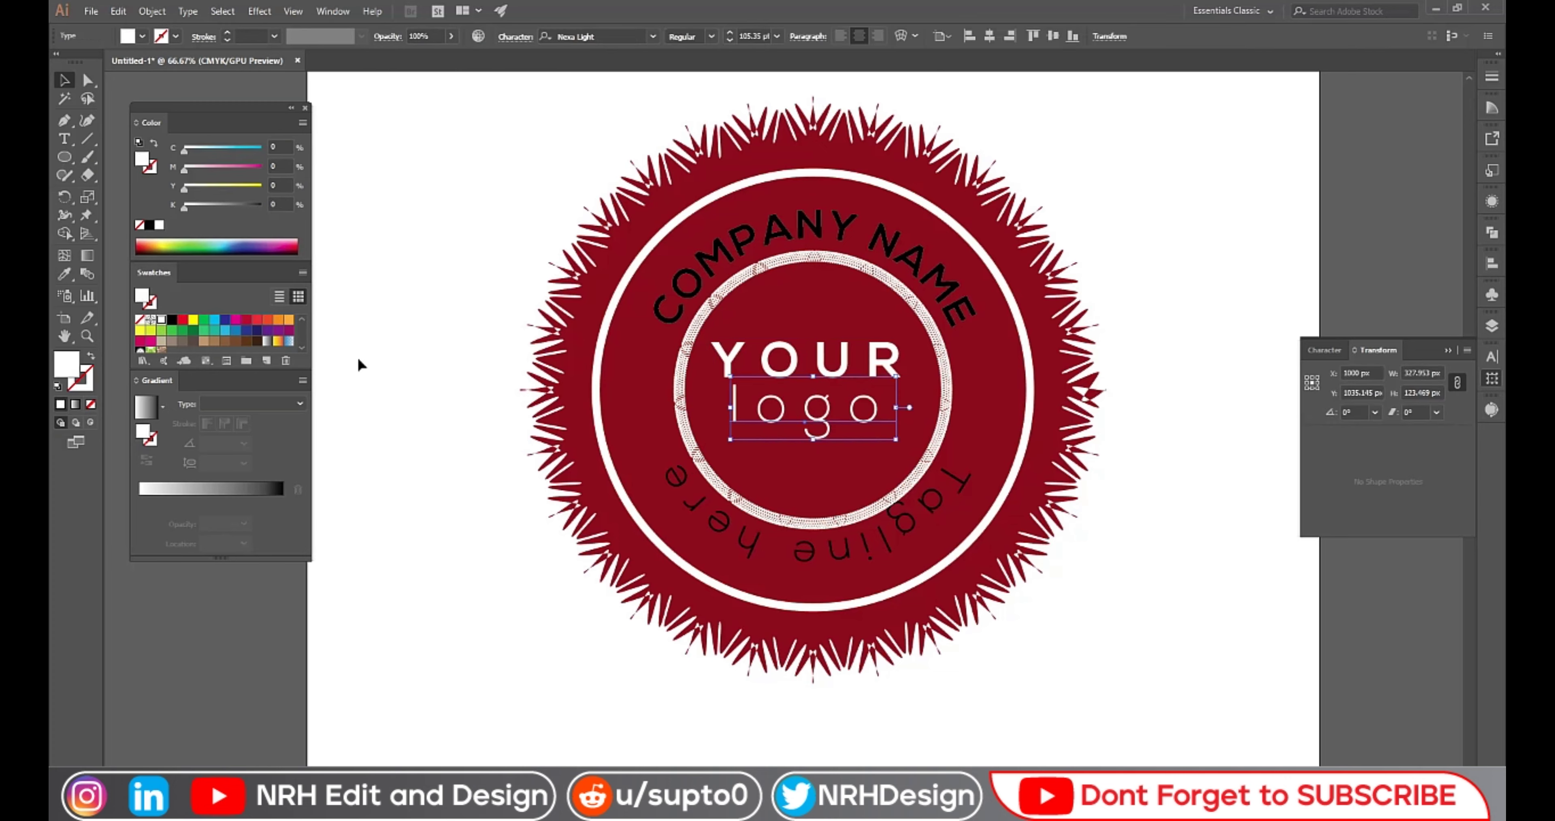
pyautogui.click(359, 364)
pyautogui.click(758, 244)
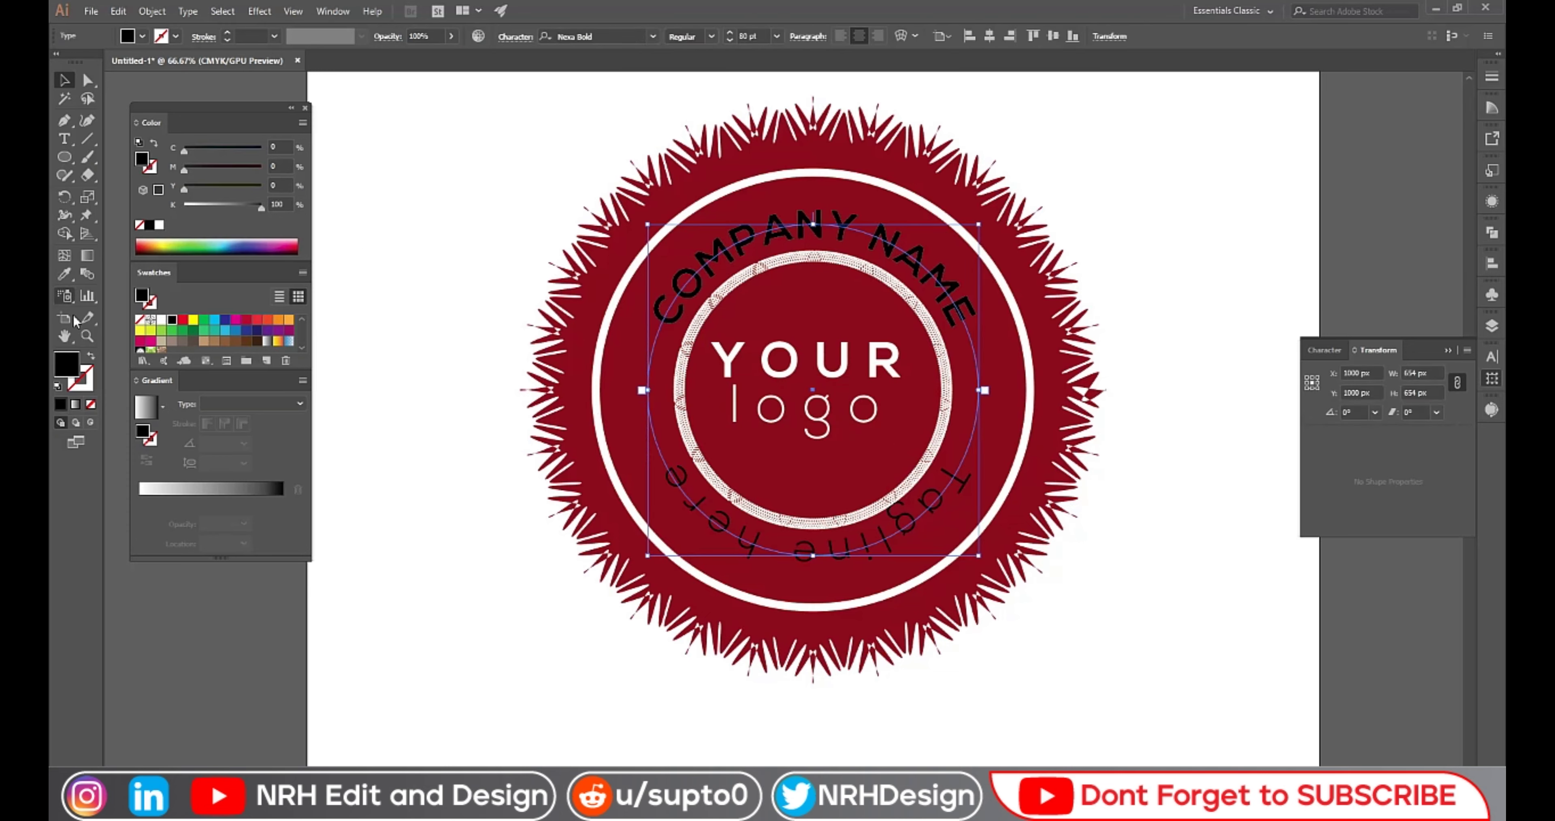
pyautogui.click(161, 320)
pyautogui.click(365, 350)
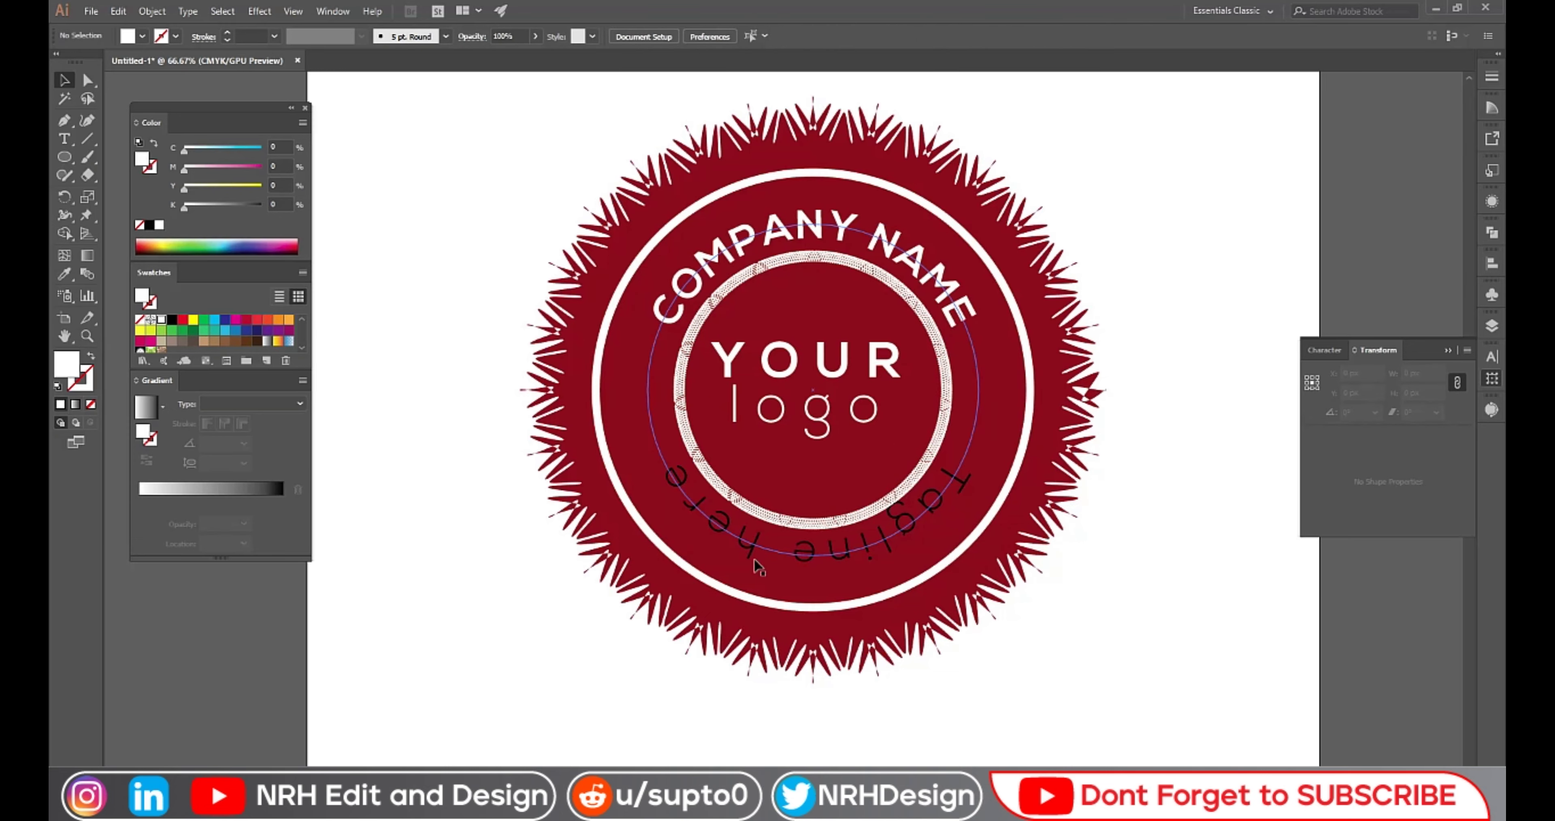
pyautogui.click(758, 564)
pyautogui.click(161, 319)
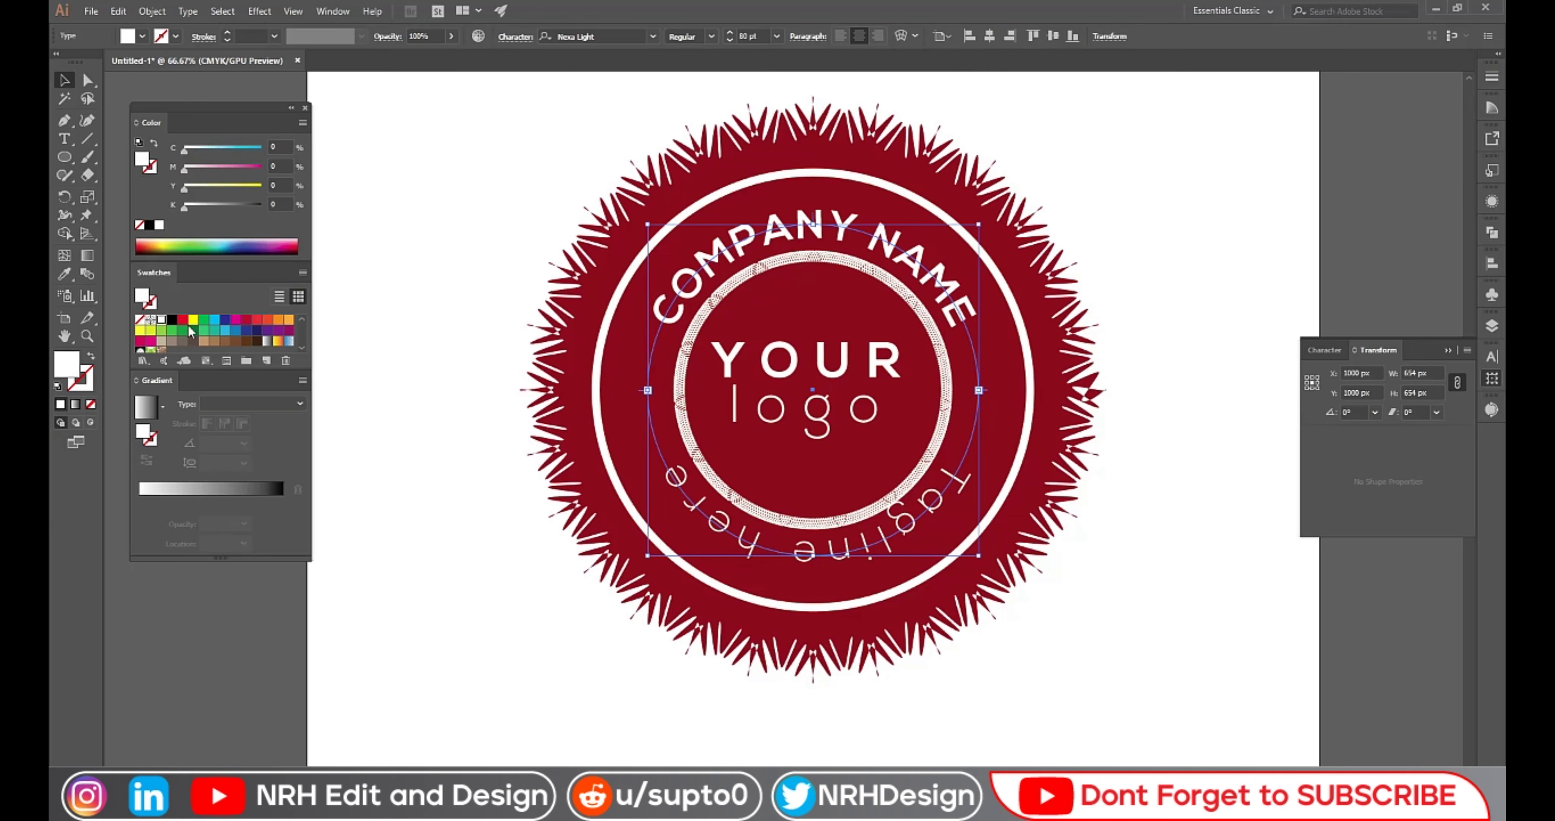
pyautogui.click(399, 373)
pyautogui.keyDown('alt'); pyautogui.scroll(-1, 427, 331); pyautogui.keyUp('alt')
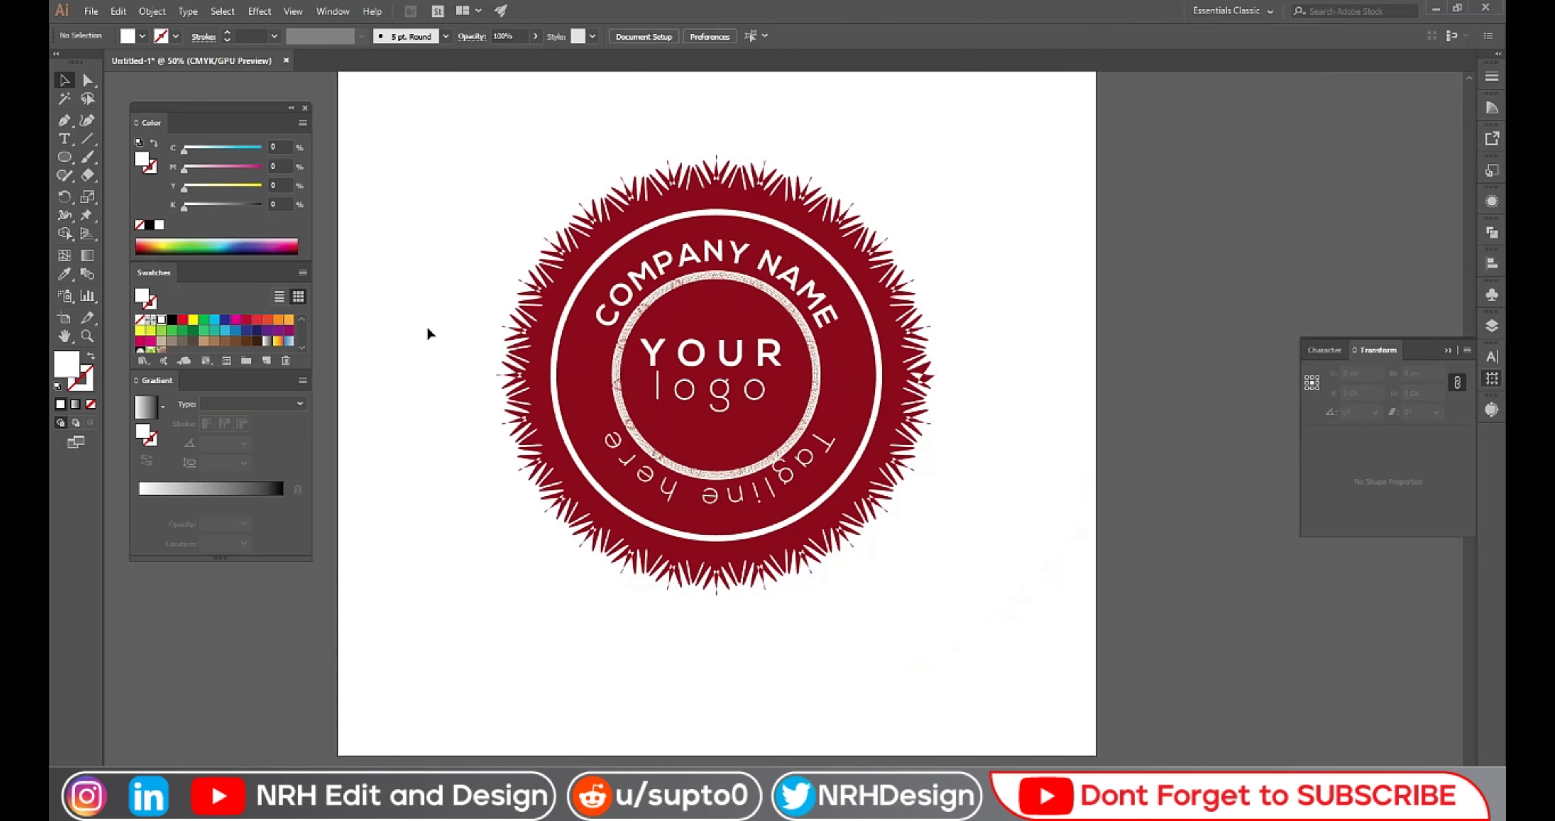